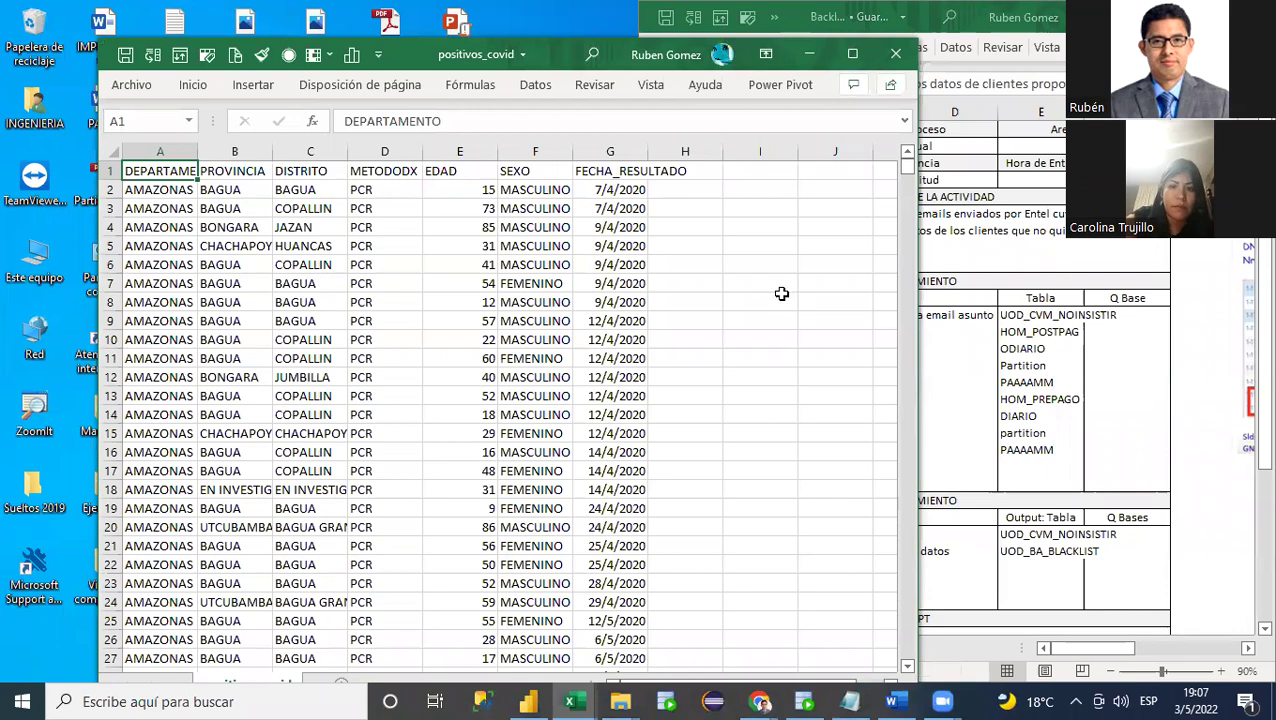
Step: Maximize the positivos_covid workbook and autofit the widths of the DEPARTAMENTO, PROVINCIA and DISTRITO columns
click(1167, 17)
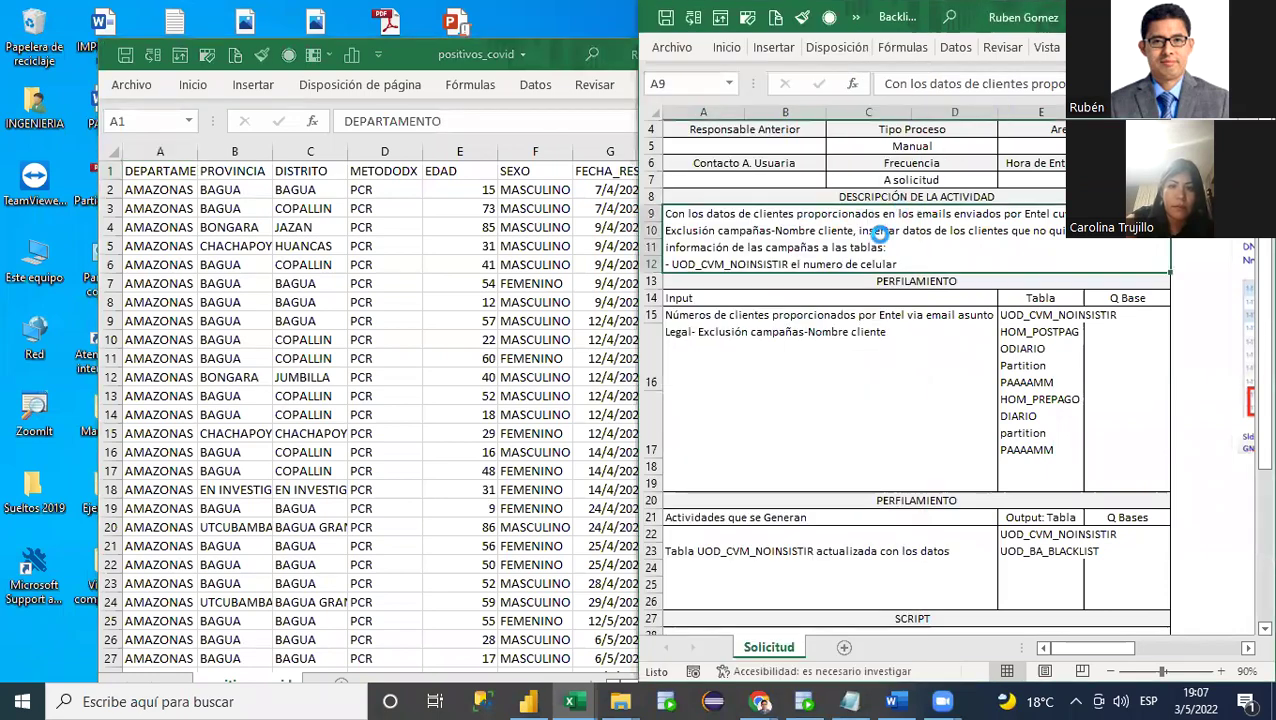
click(850, 54)
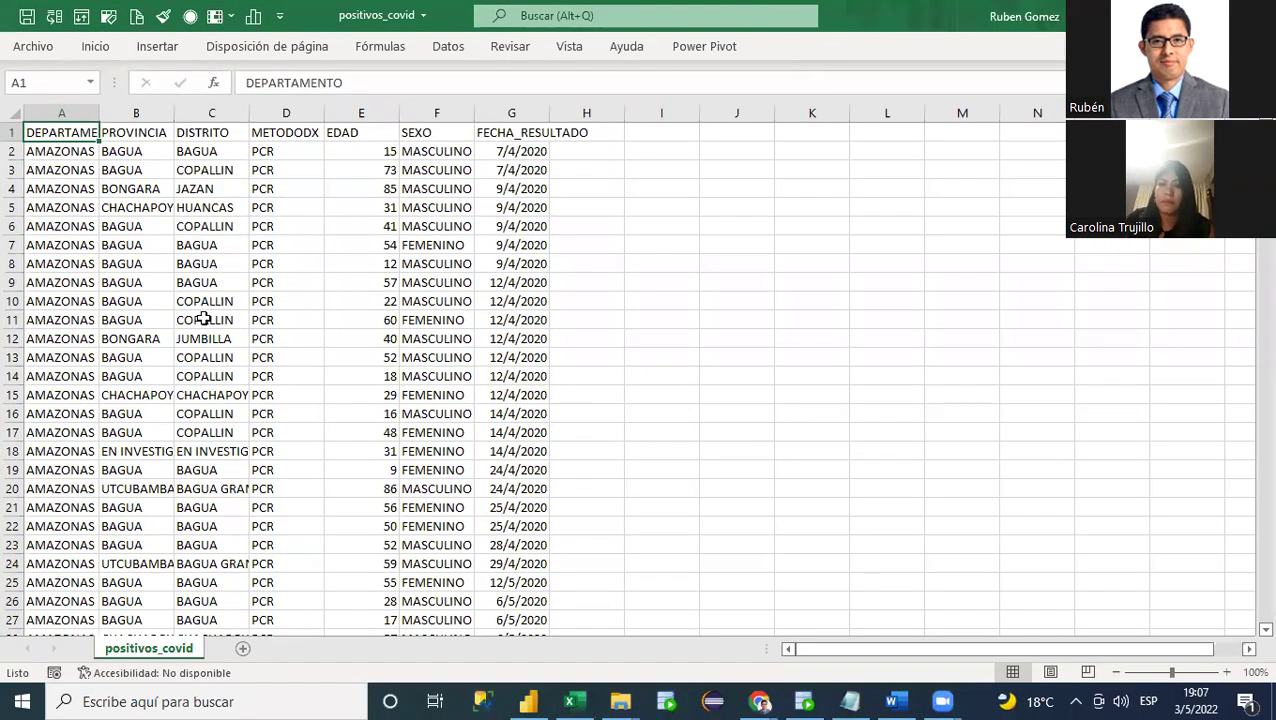
double_click(178, 104)
double_click(100, 104)
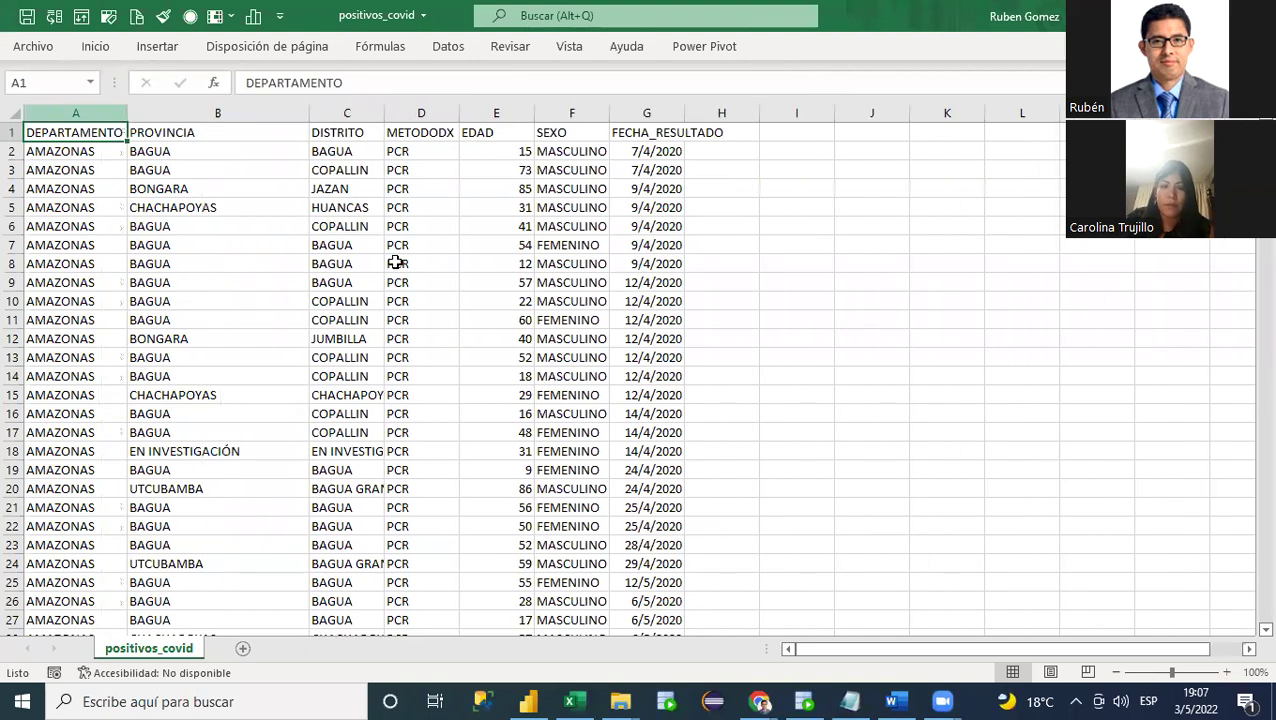
double_click(383, 108)
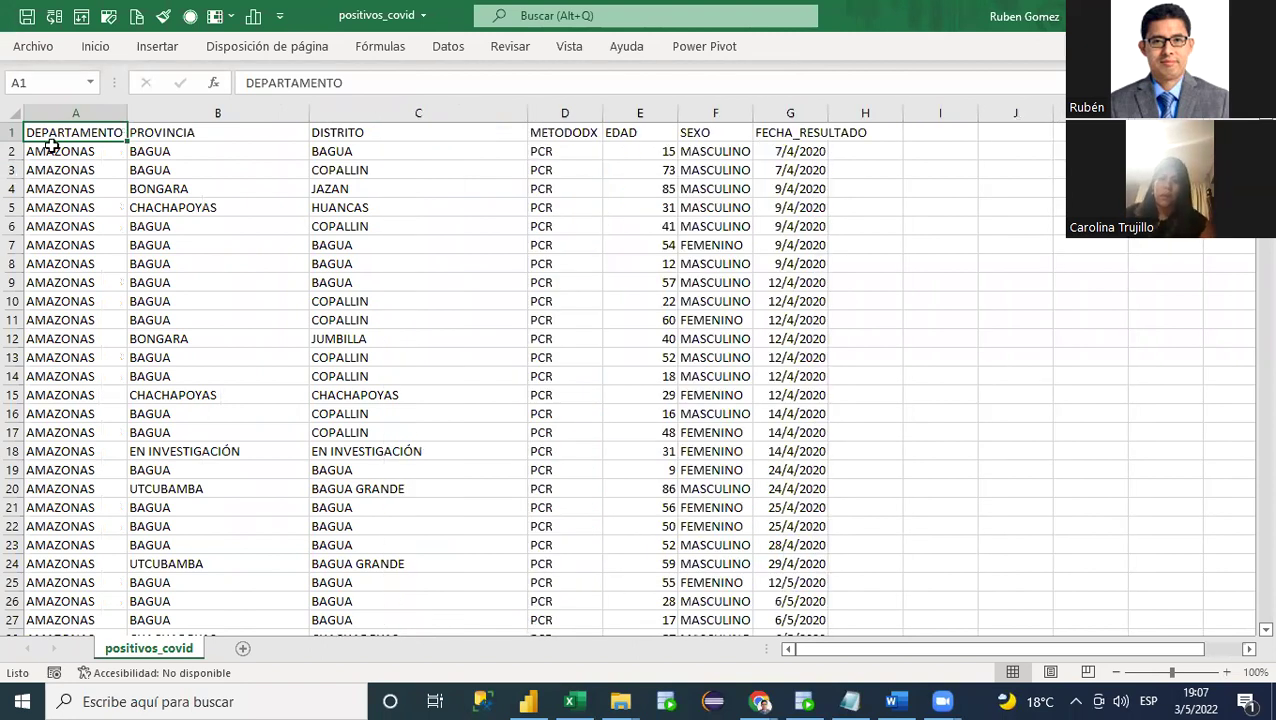
Step: Check how far the records extend, and autofit the widths of the FECHA_RESULTADO, EDAD, METODODX and DISTRITO columns
key(ctrl+Down)
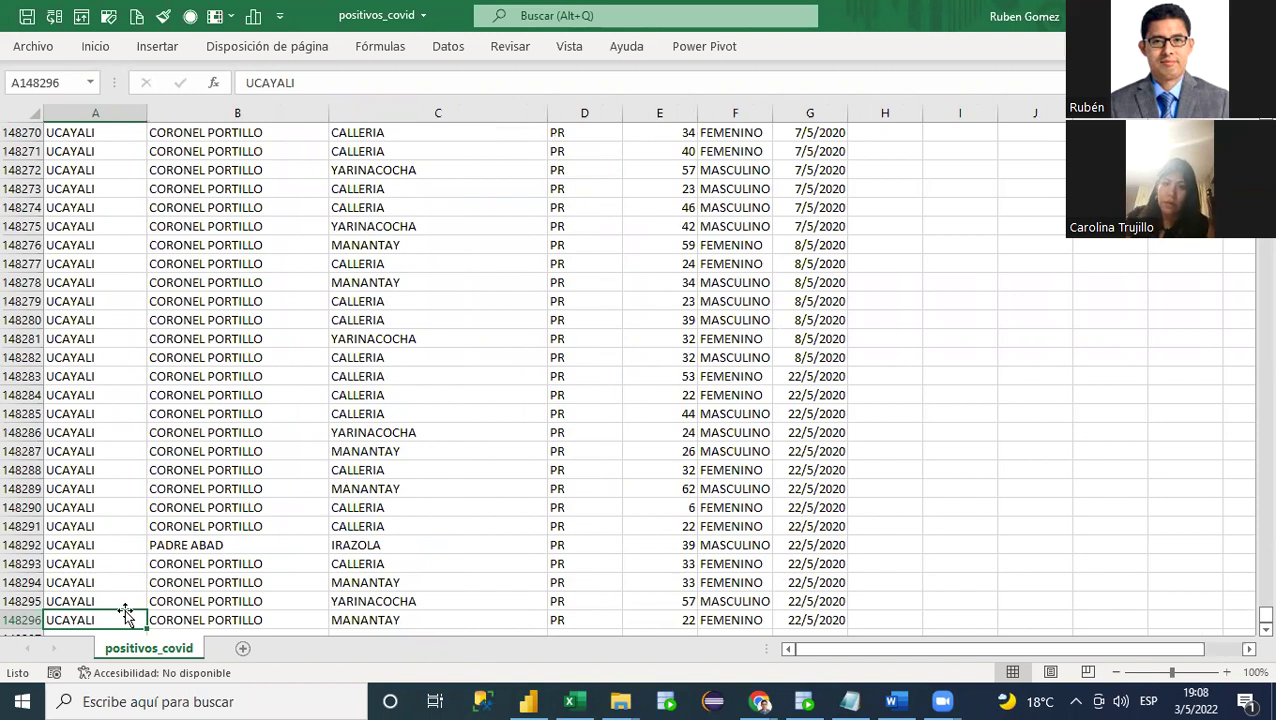
key(ctrl+Up)
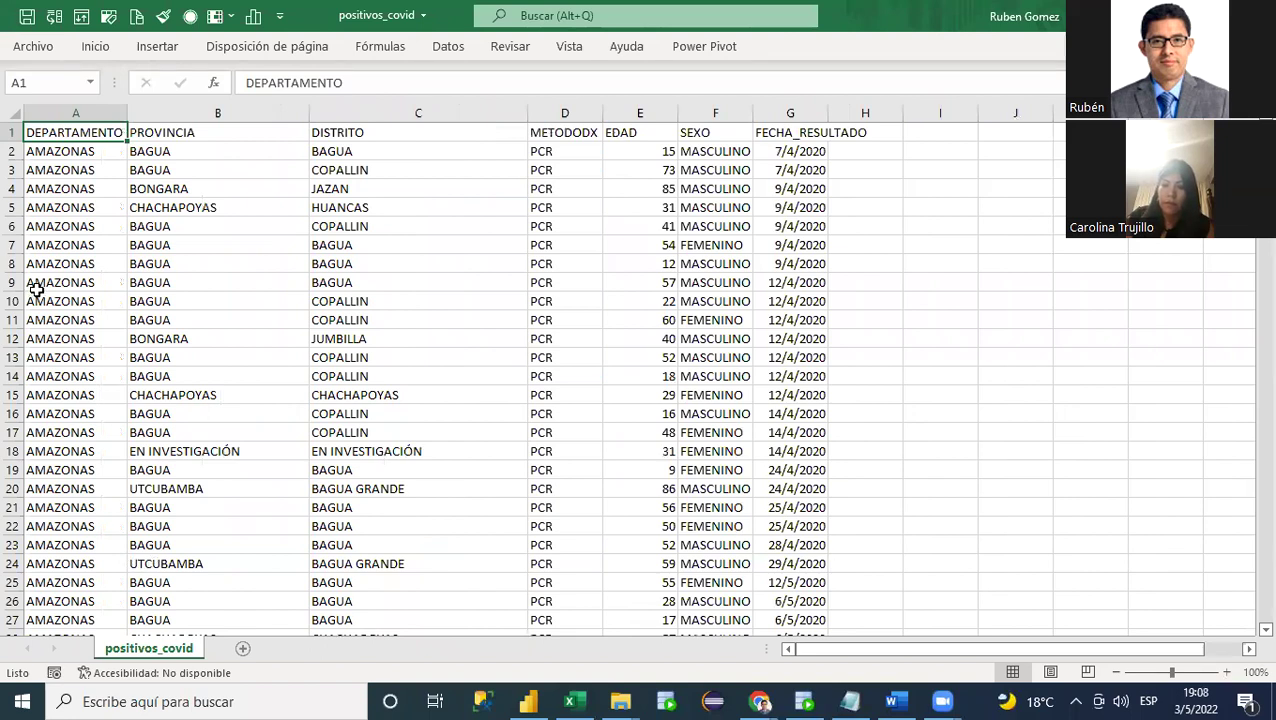
scroll(37, 295, down, 3)
scroll(37, 285, up, 3)
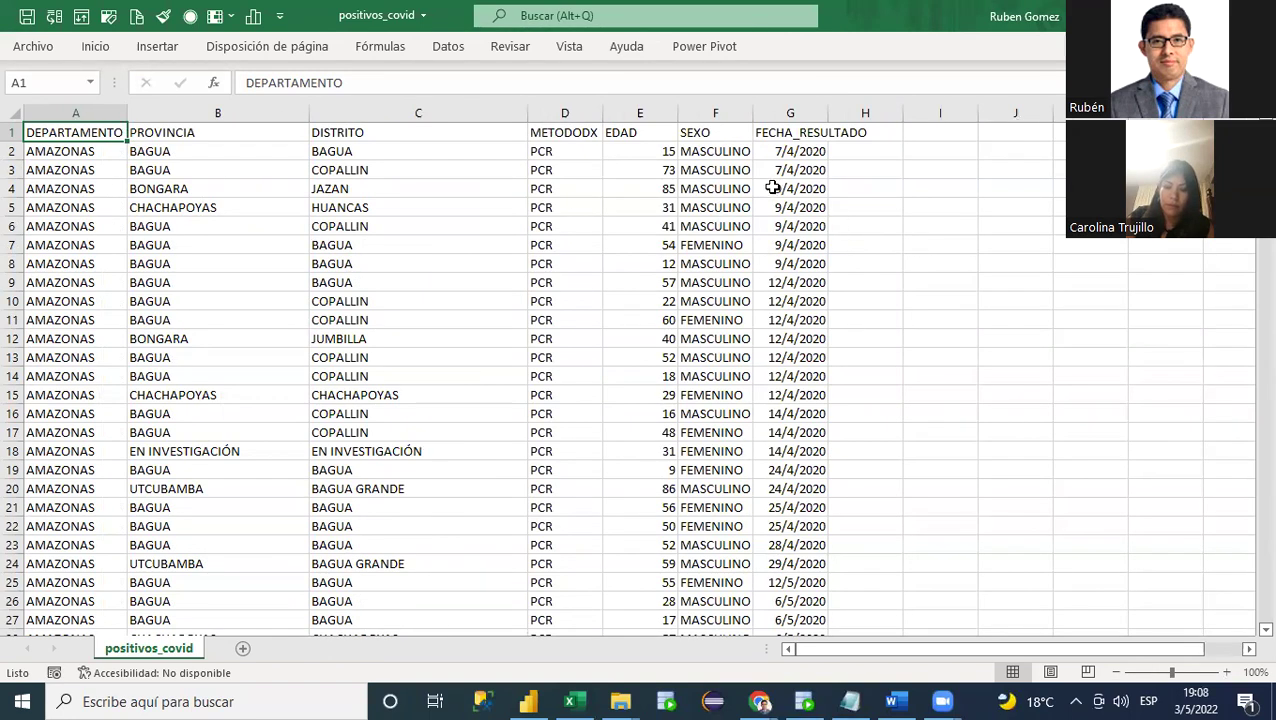
double_click(828, 113)
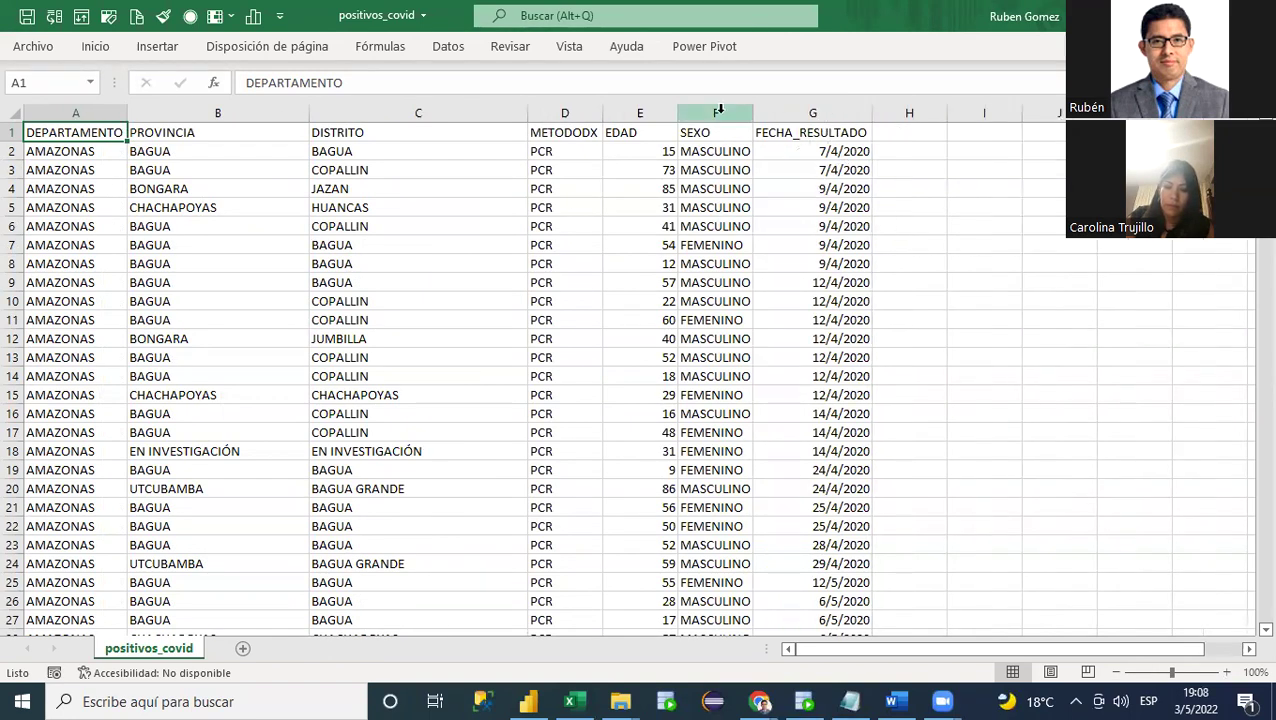
double_click(676, 112)
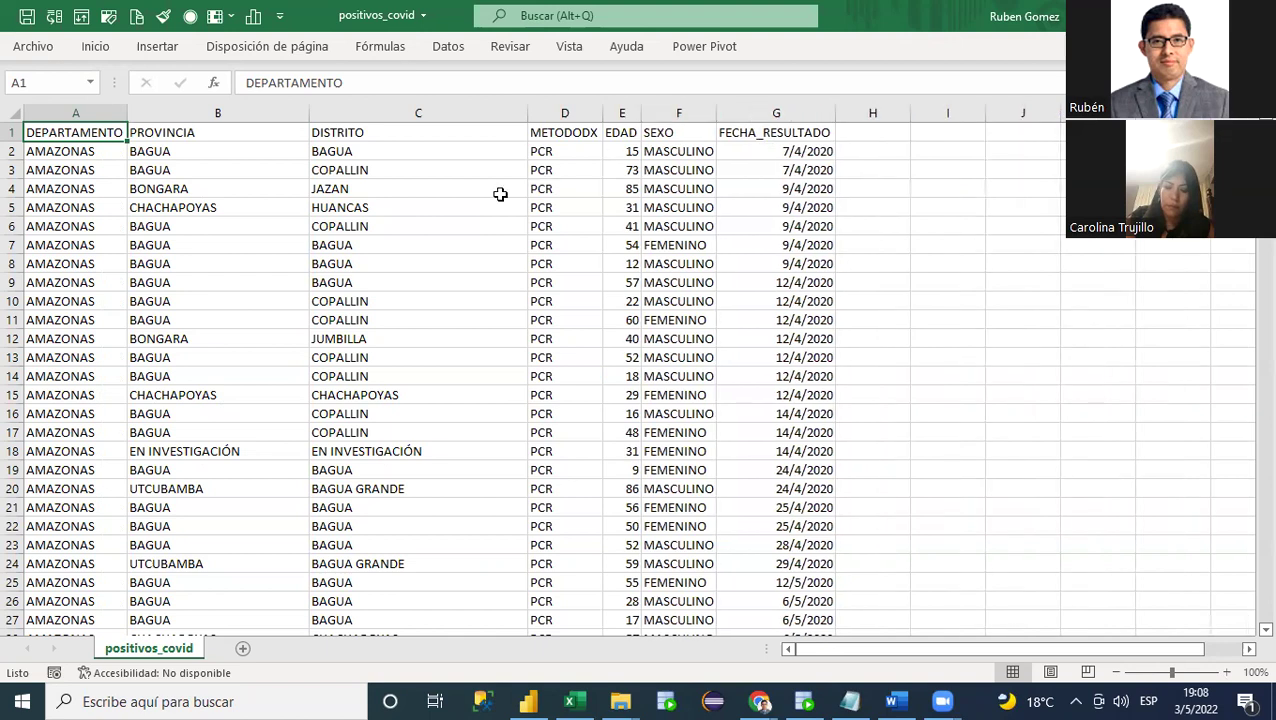
double_click(603, 113)
double_click(525, 111)
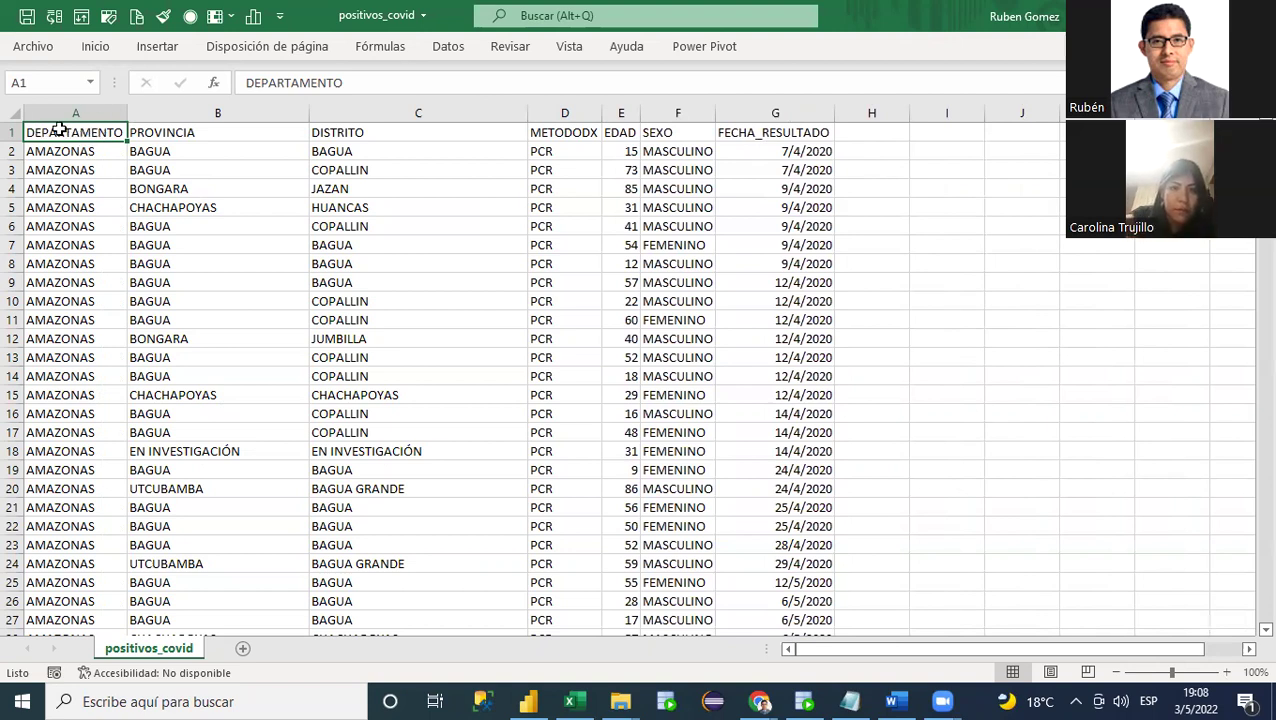
Step: Review the column headers and make the header row A1:G1 bold
click(178, 129)
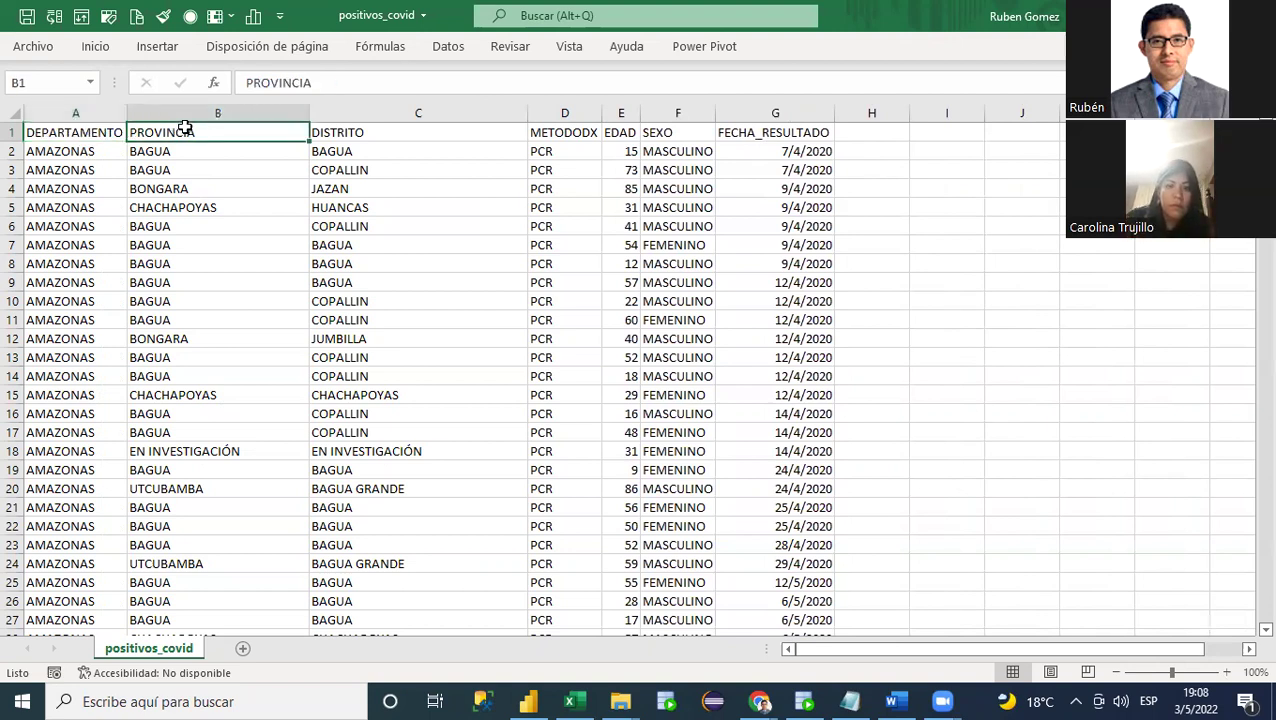
click(380, 134)
click(580, 134)
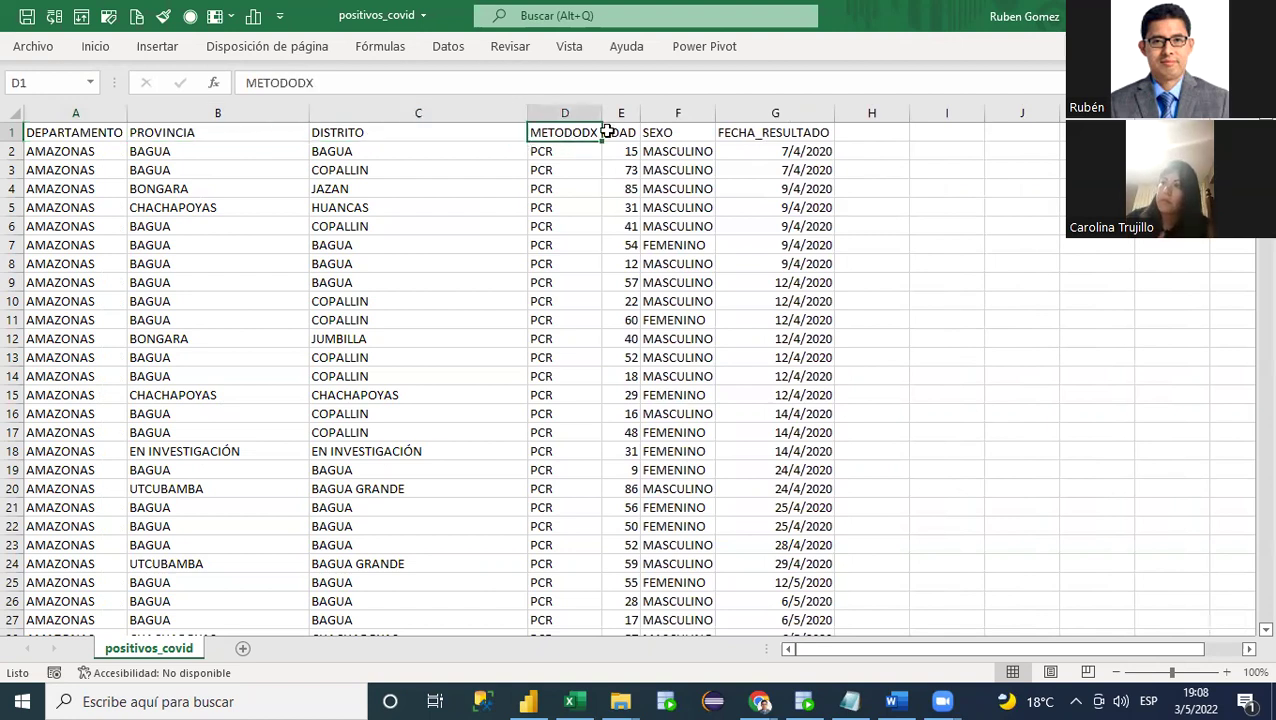
click(616, 132)
click(684, 132)
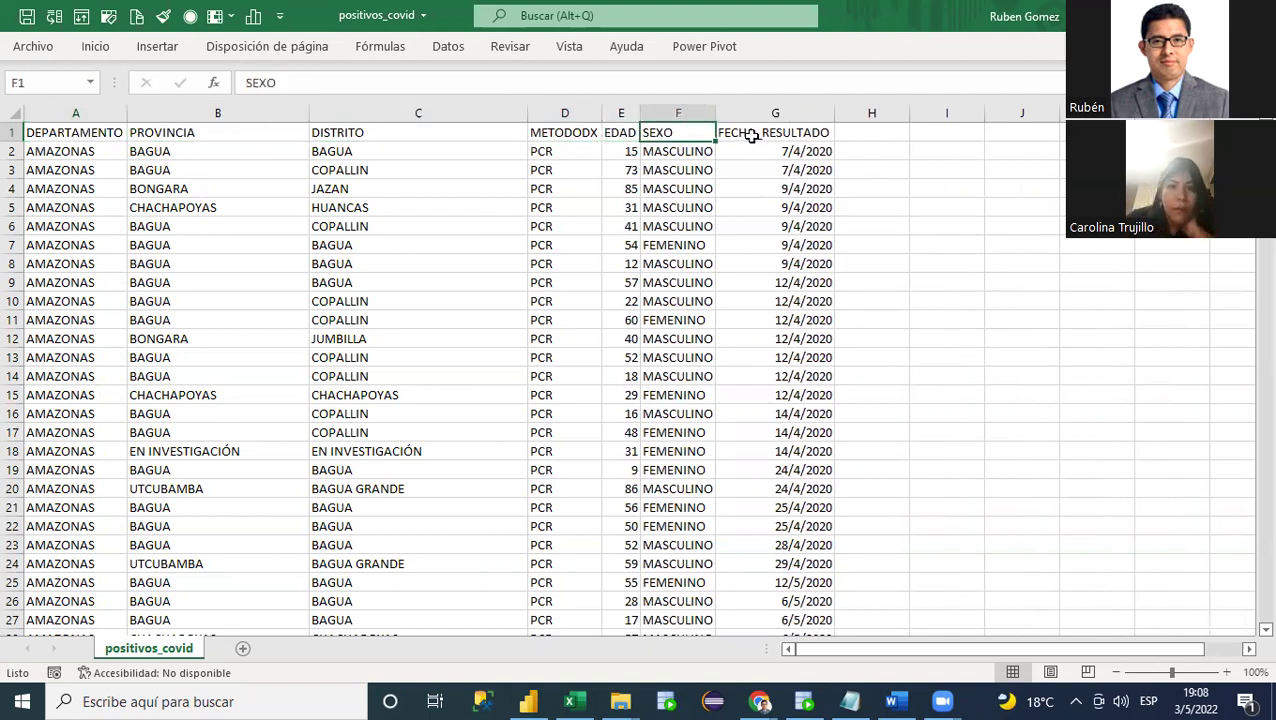
click(775, 132)
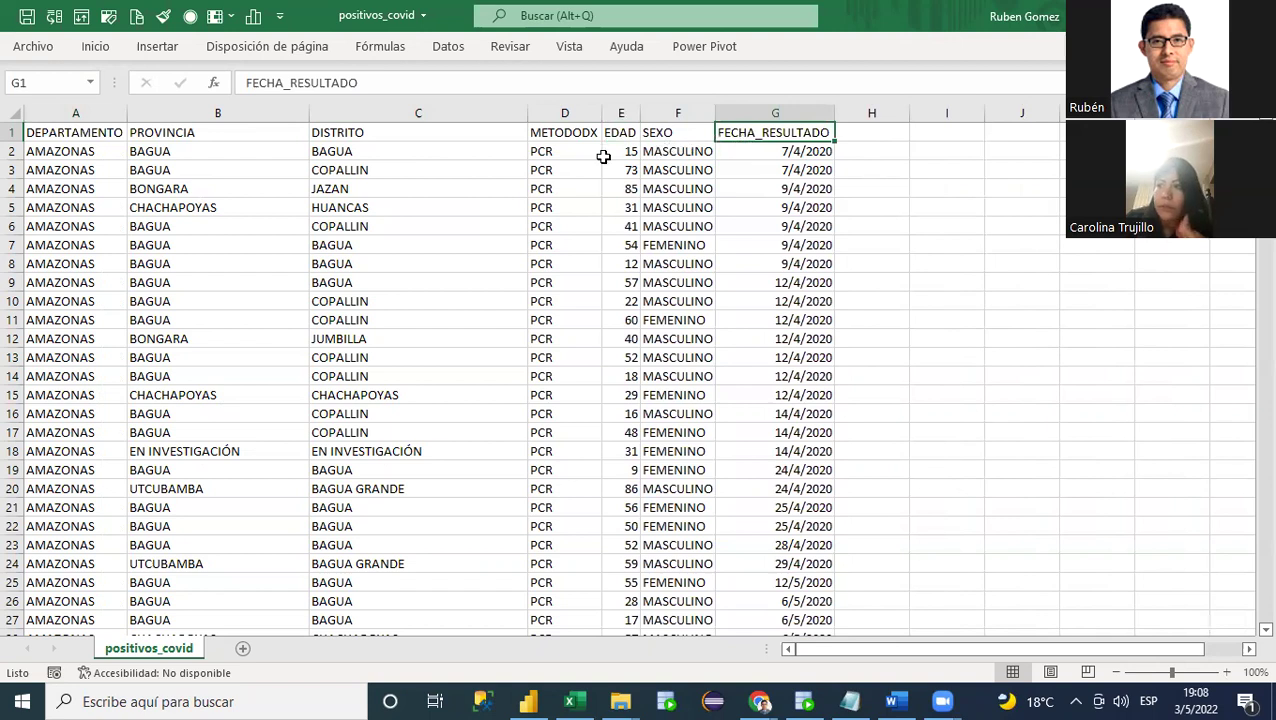
key(ctrl+shift+Left)
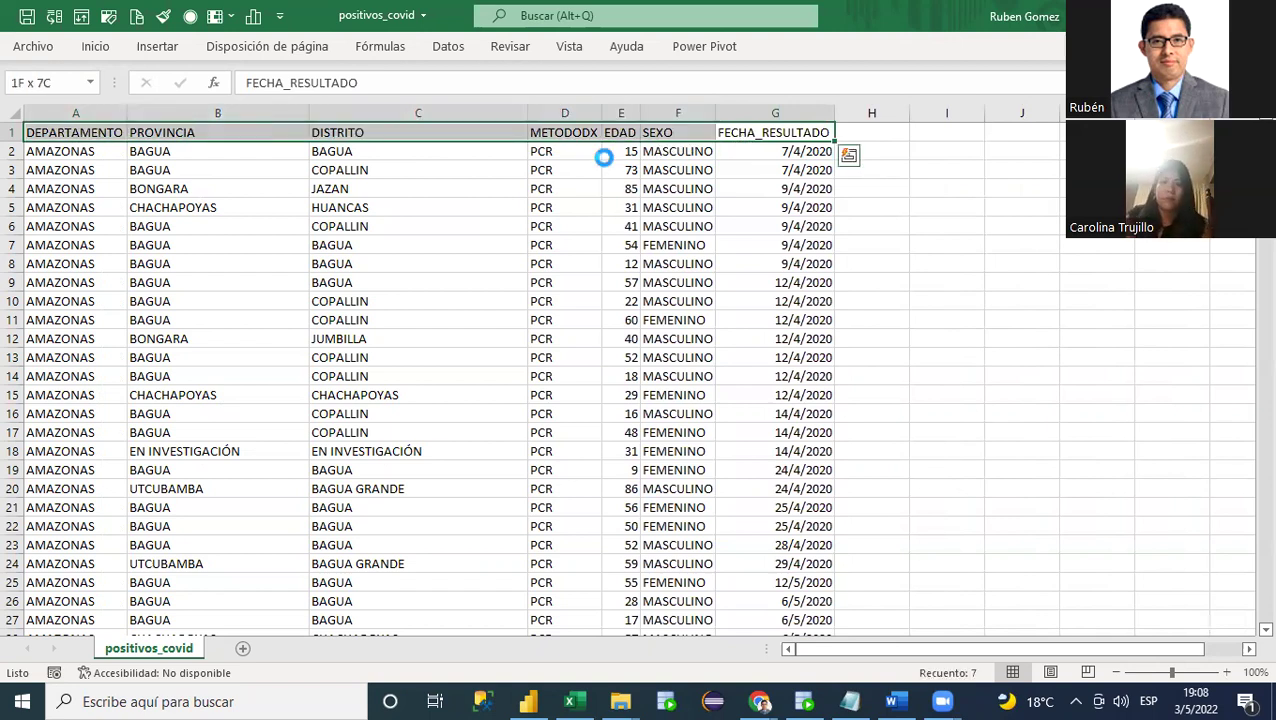
Step: Enter the analysis label "Casos x departamentos" in cell J1
key(Right)
key(Right)
key(Right)
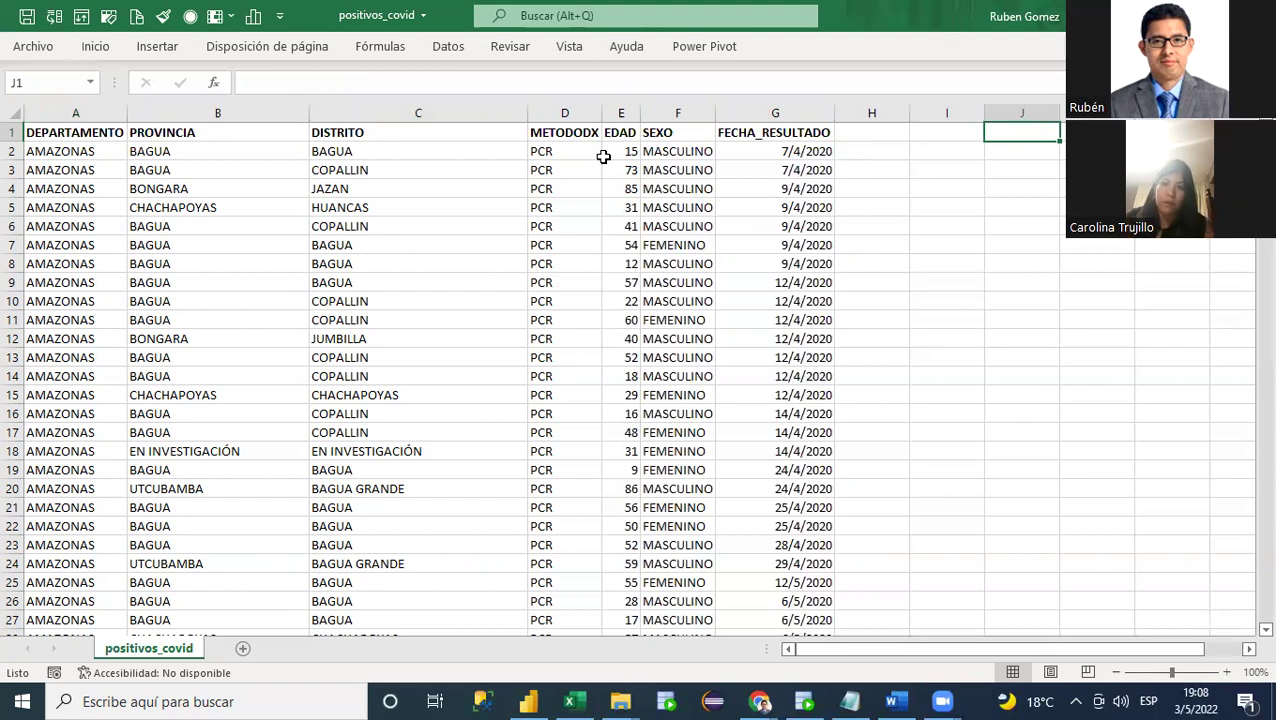
text(DE)
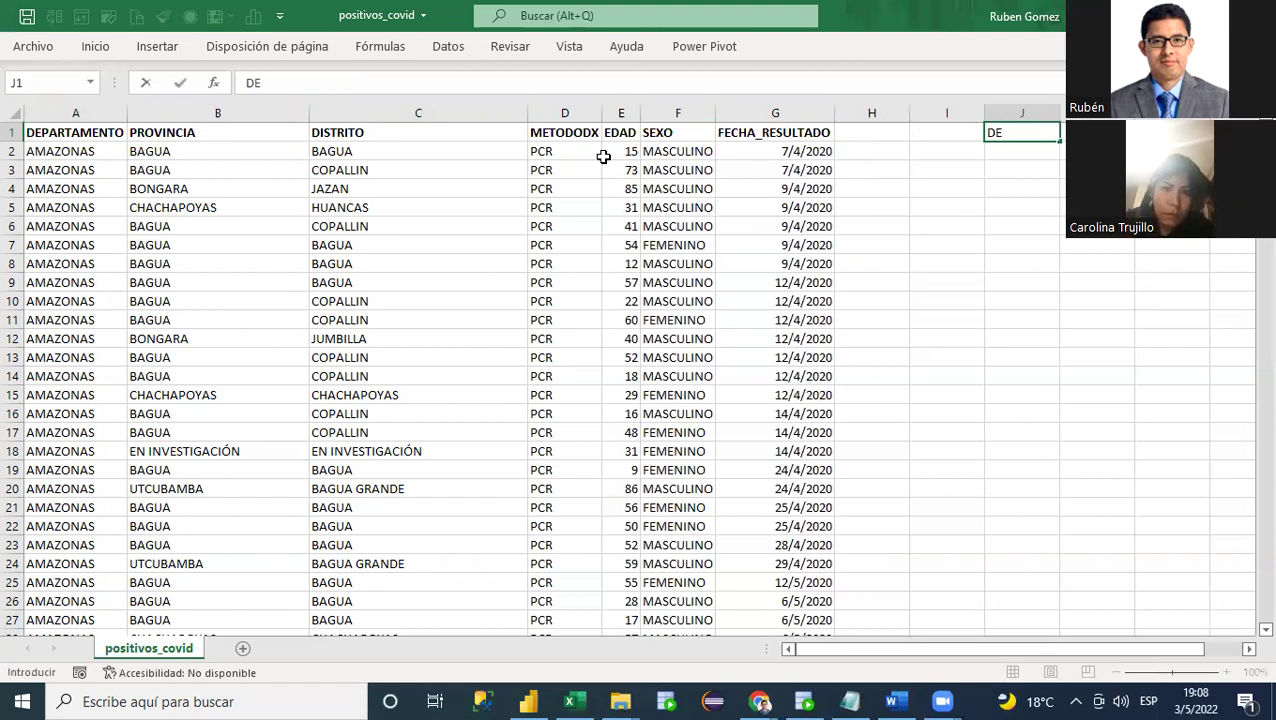
key(BackSpace)
key(BackSpace)
text(C)
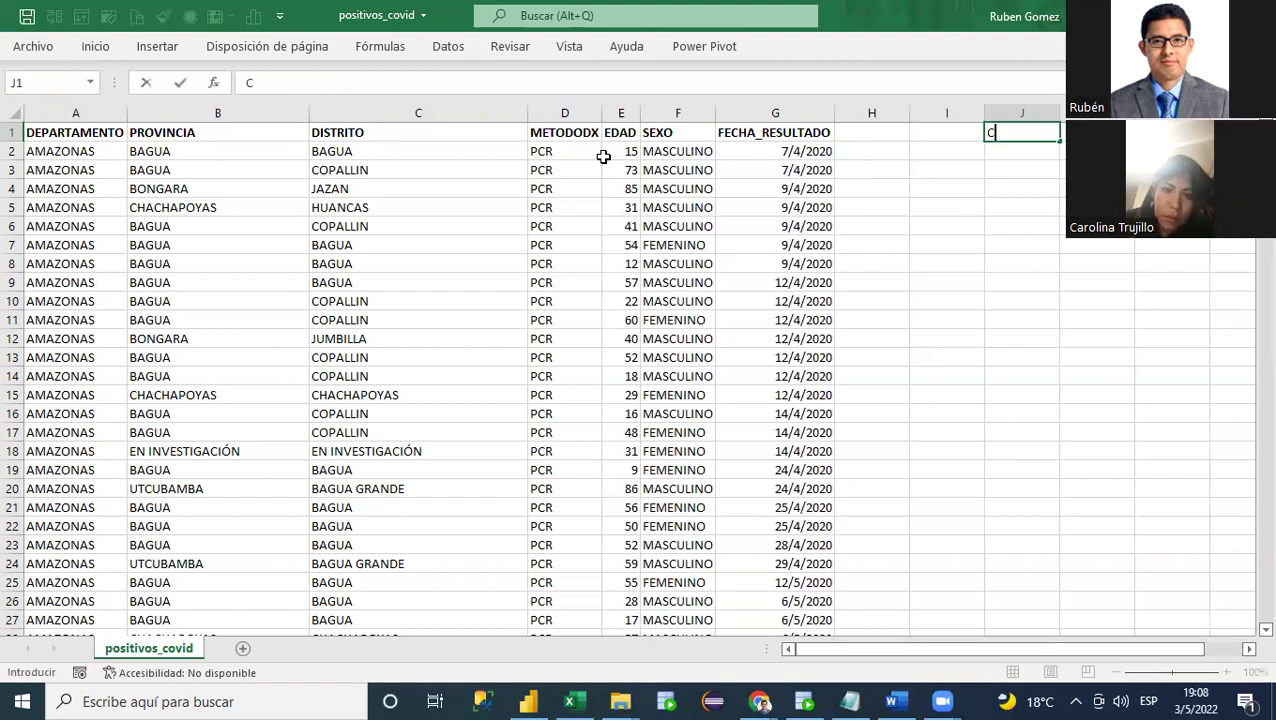
text(asos per)
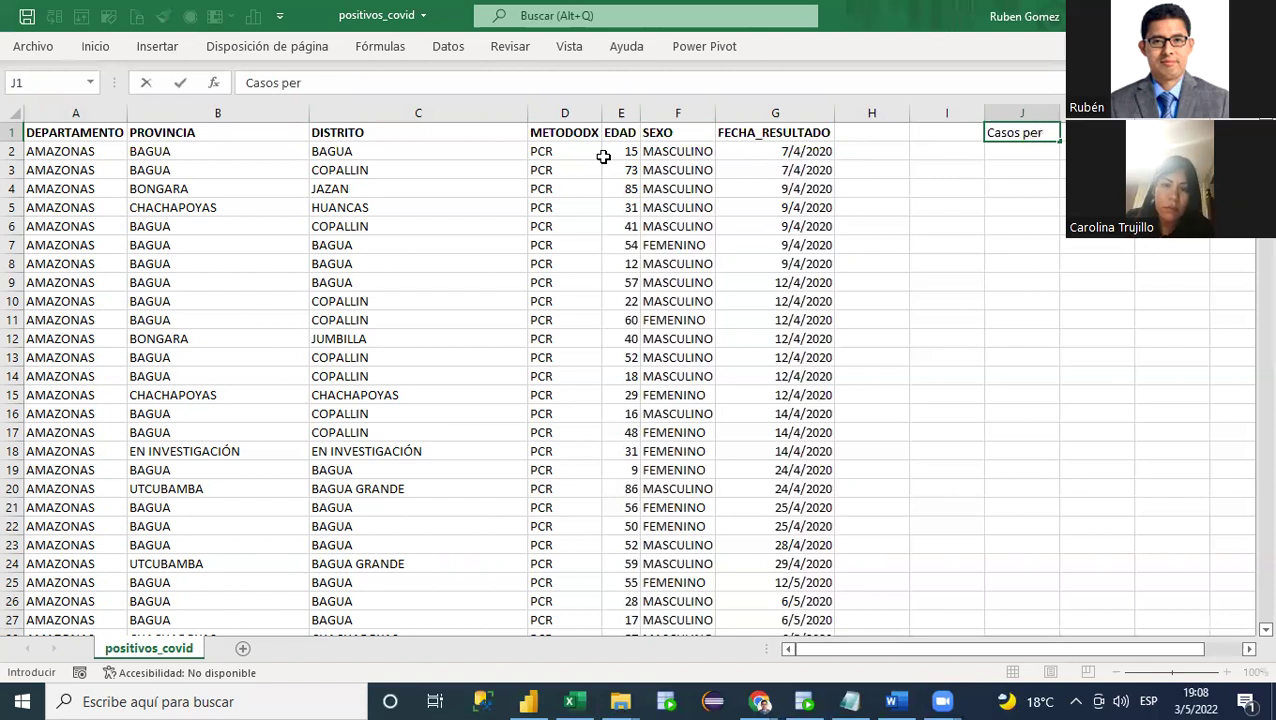
key(BackSpace)
key(BackSpace)
key(BackSpace)
text(x de)
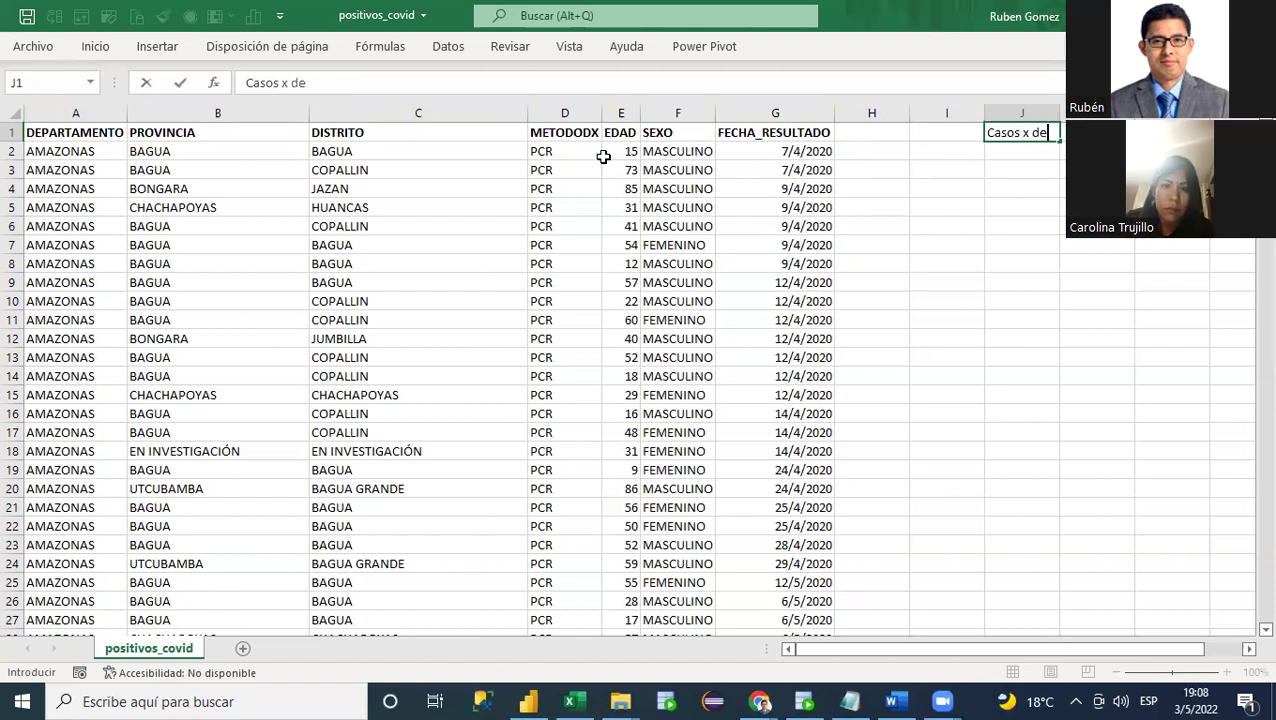
text(partamentos)
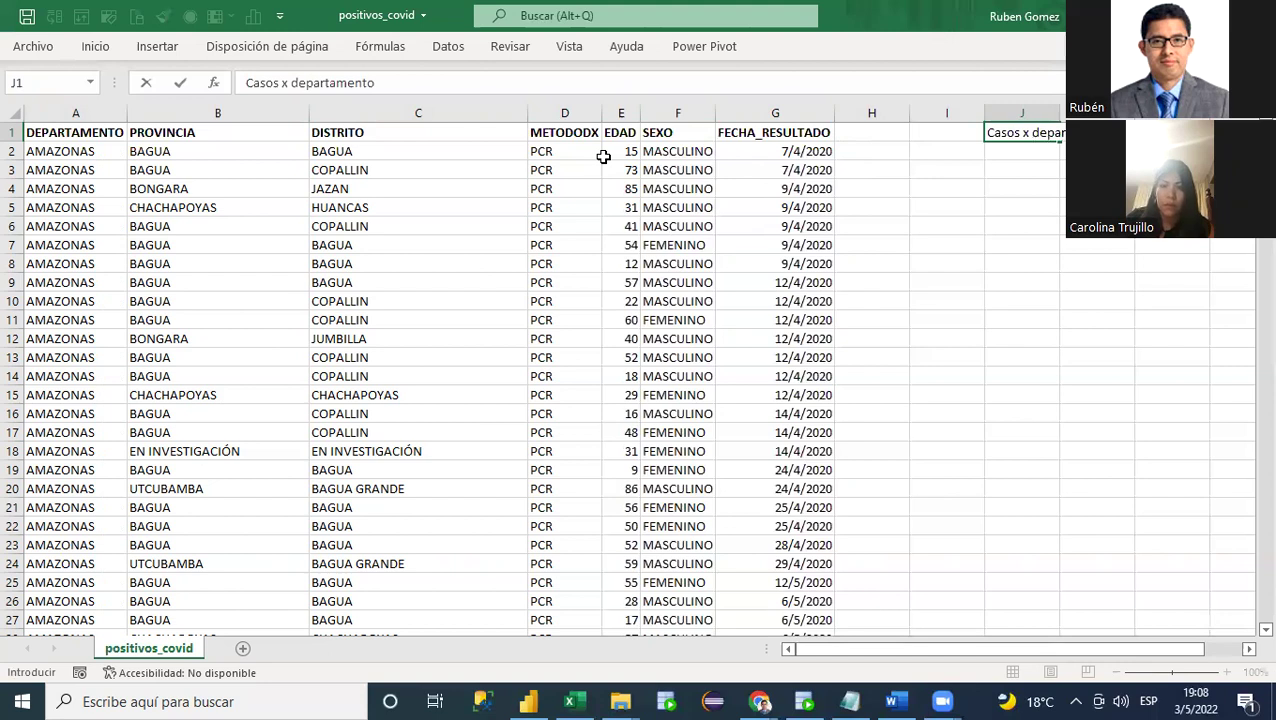
key(Return)
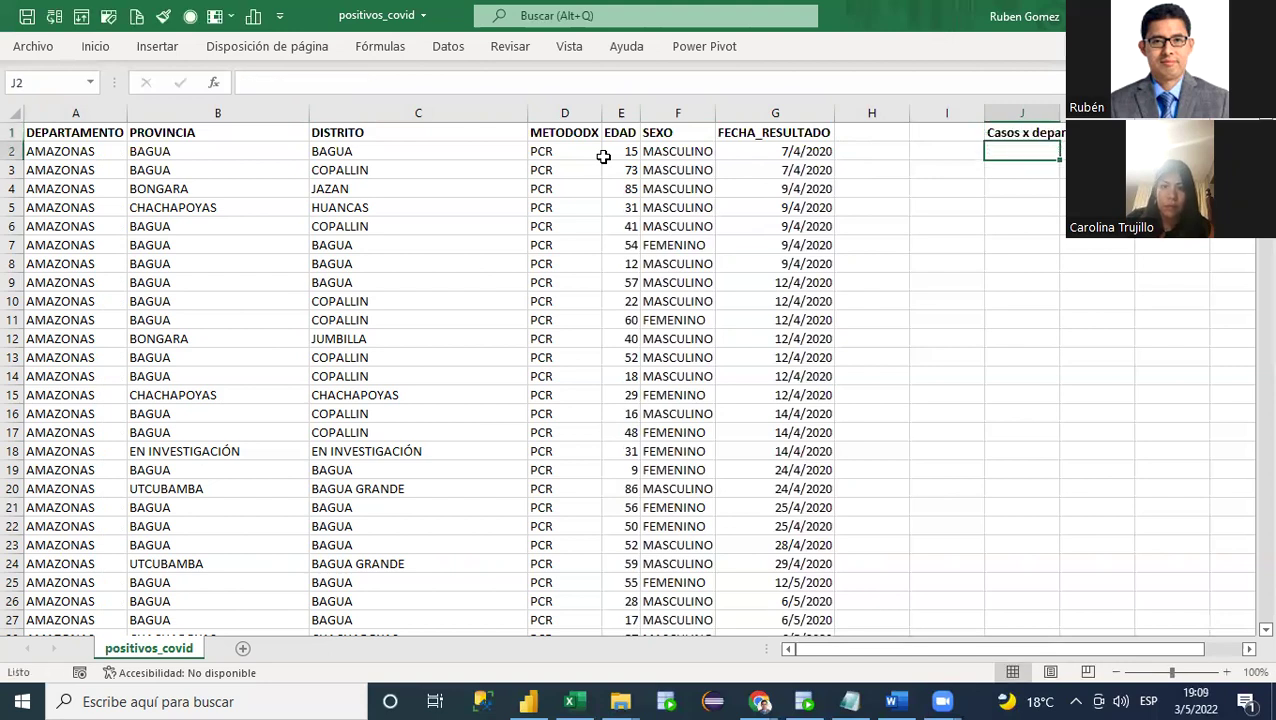
Step: Enter the analysis label "Casos x provincias" in cell J2
text(Cas)
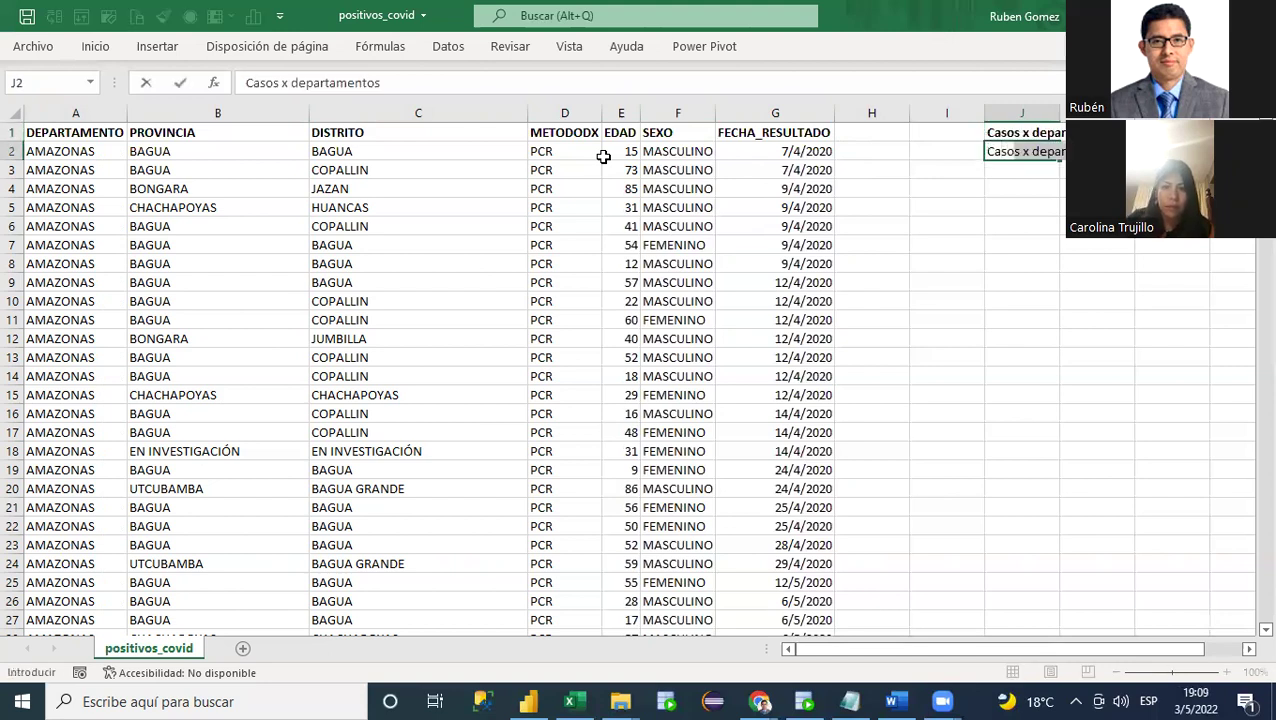
text(os x provincia)
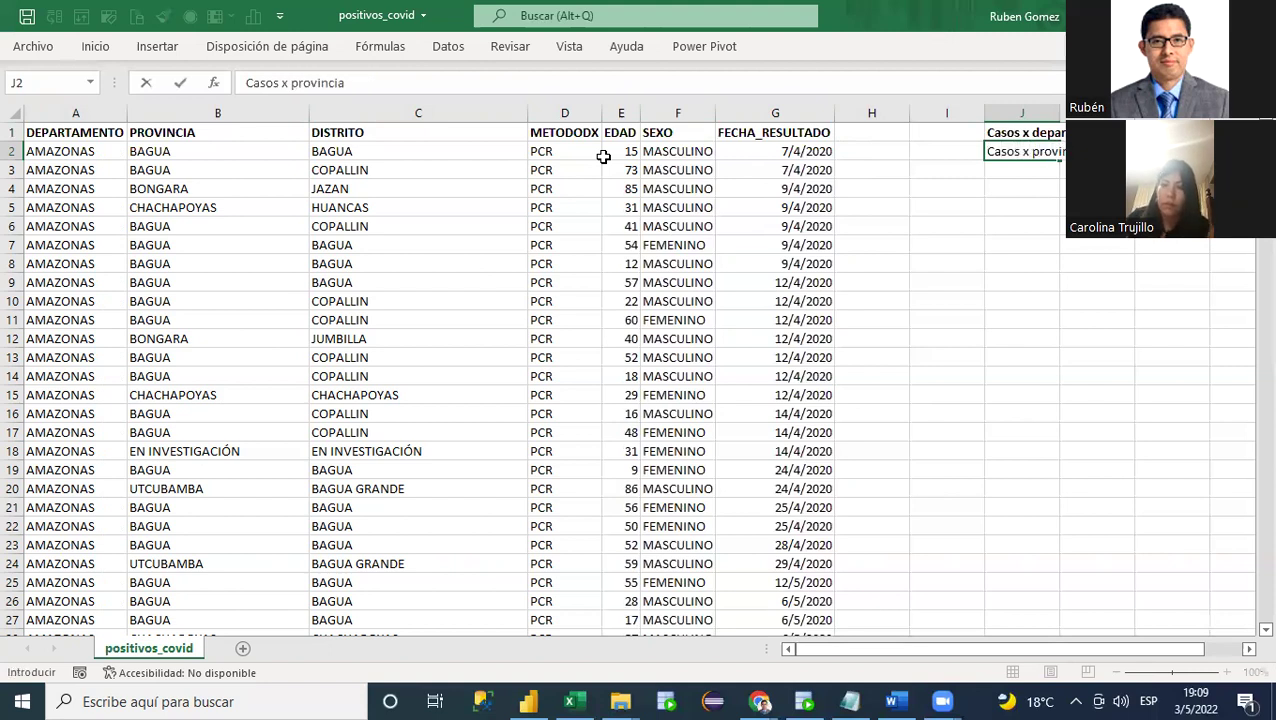
key(Return)
Step: Enter the analysis label "Casos x distrito" in cell J3
text(cCa)
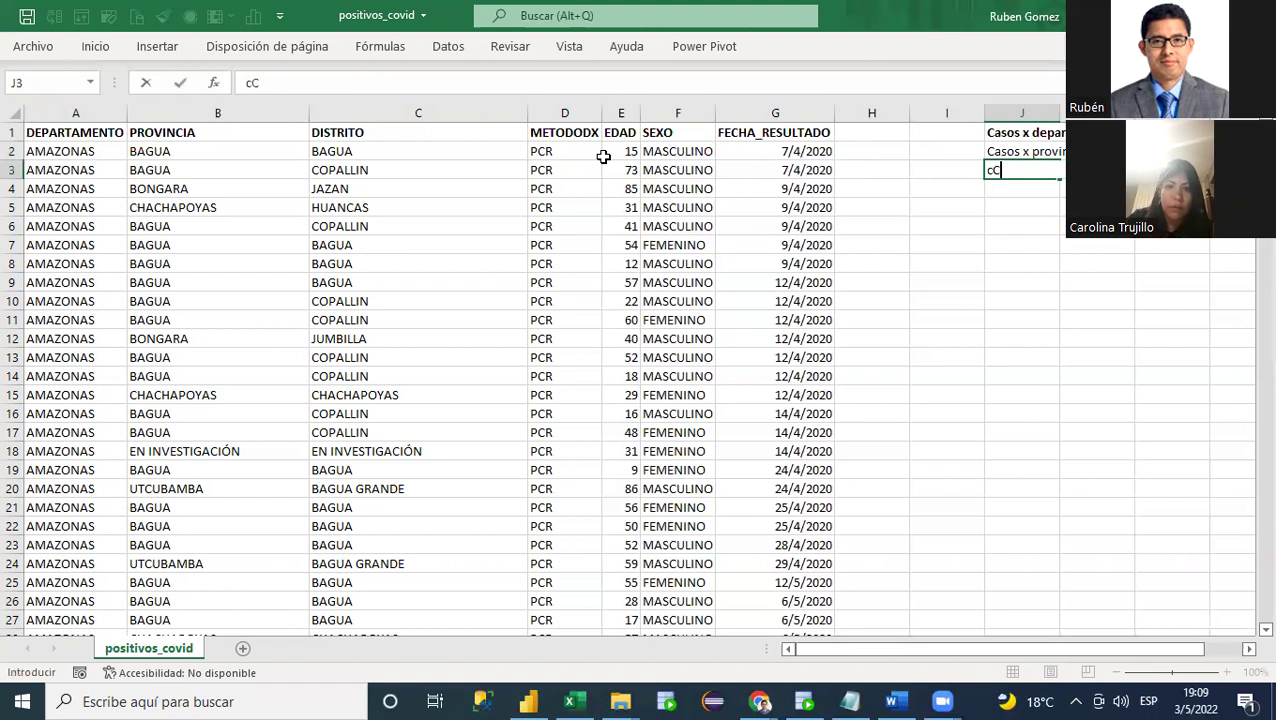
key(BackSpace)
key(BackSpace)
key(BackSpace)
text(Casos)
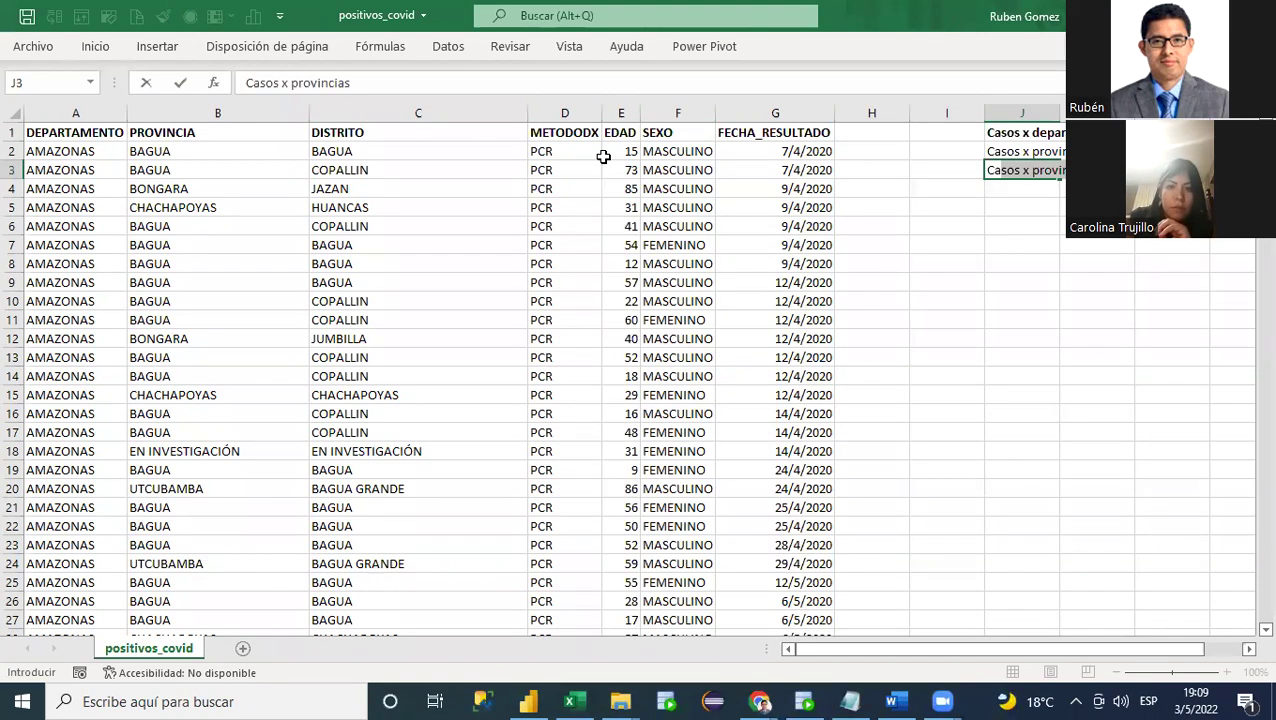
text( x provi)
key(BackSpace)
key(BackSpace)
key(BackSpace)
key(BackSpace)
key(BackSpace)
key(BackSpace)
text(distrito)
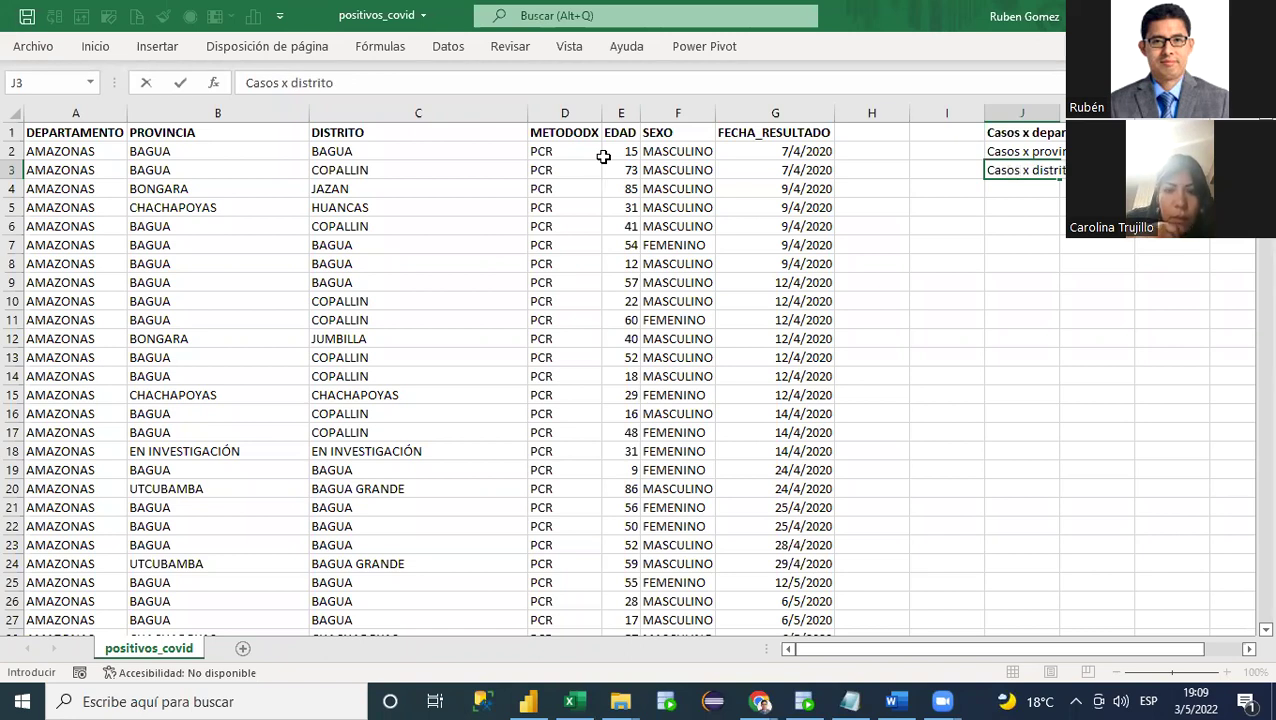
key(Return)
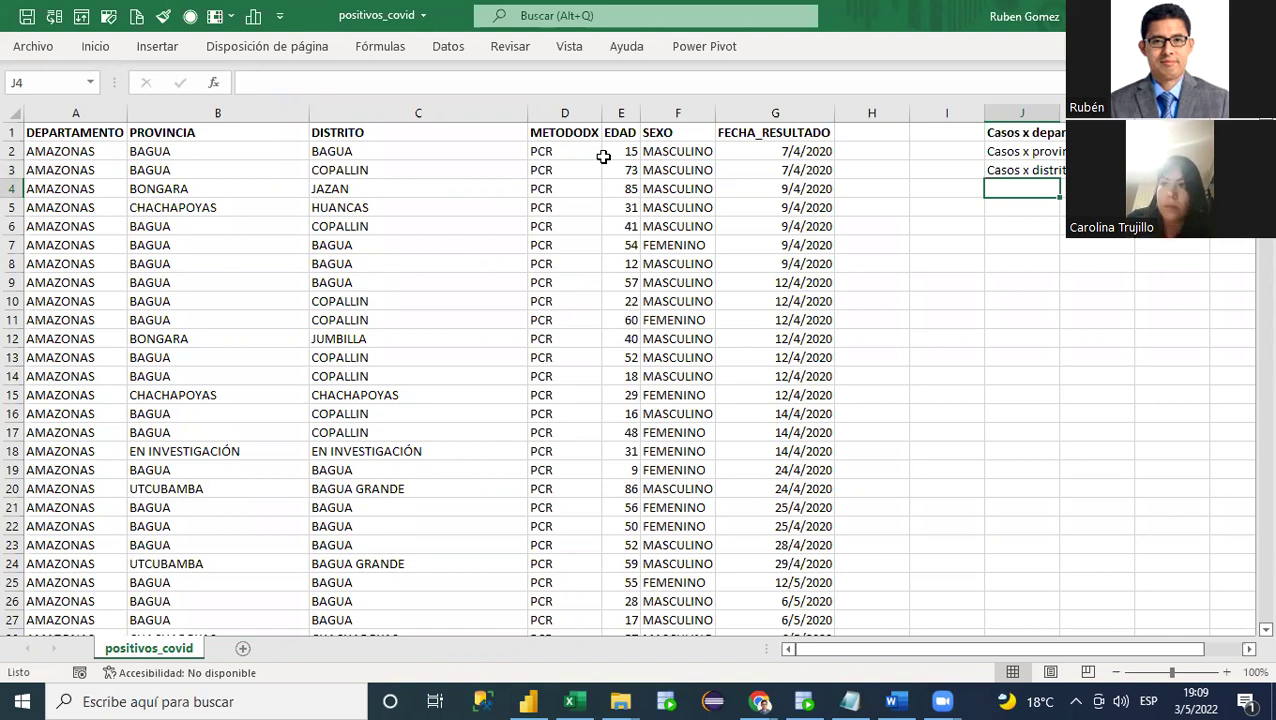
Step: Check the METODODX header and enter the label "Casos detectados x tipo prueba" in cell J4
click(543, 131)
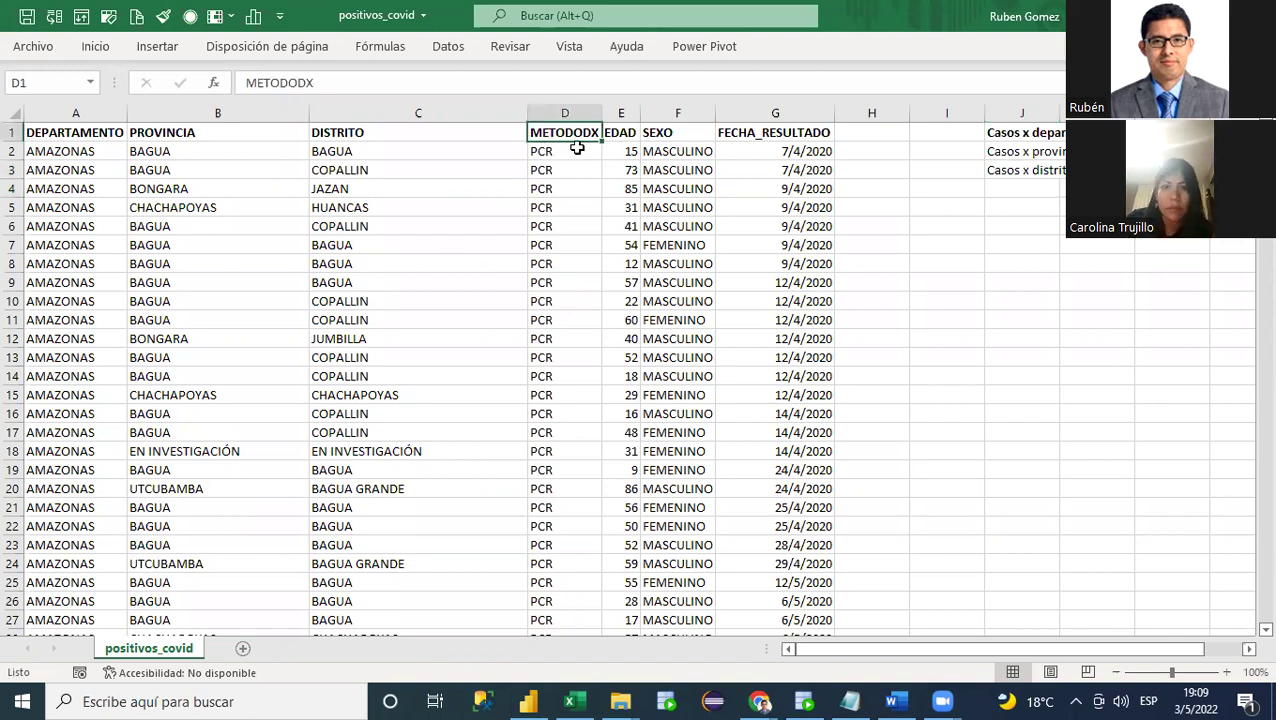
click(1018, 189)
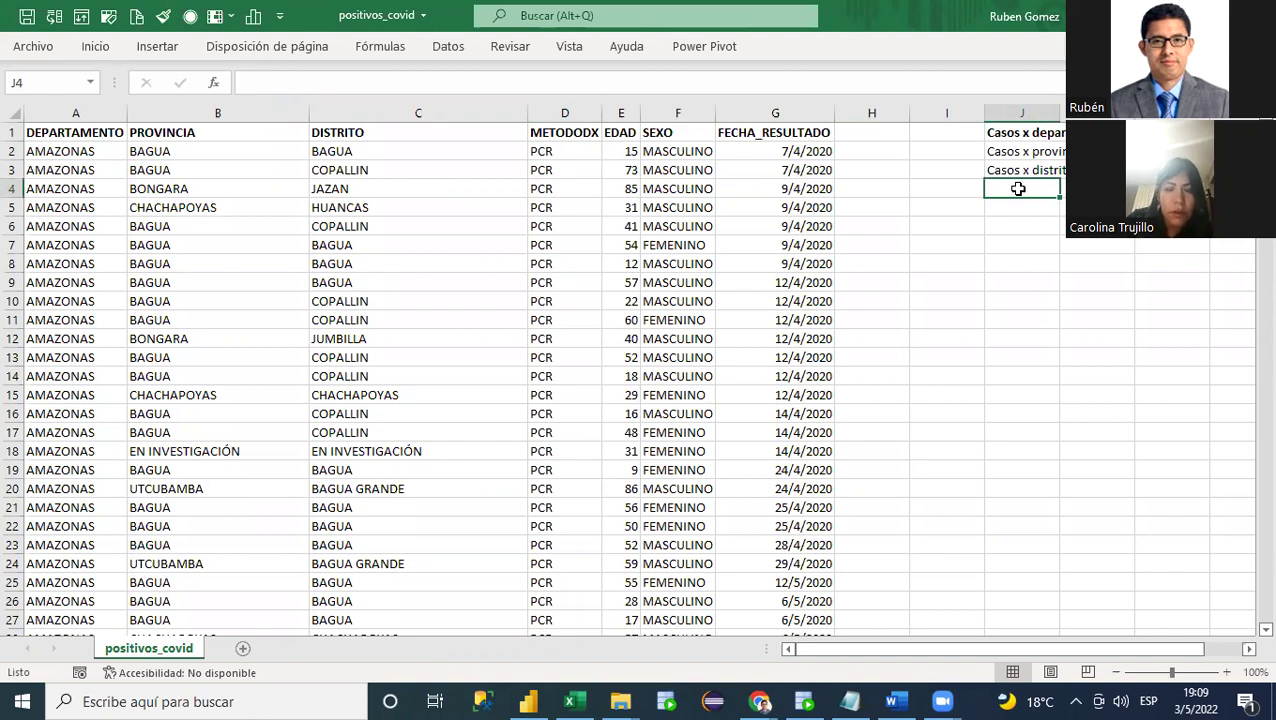
text(Csos)
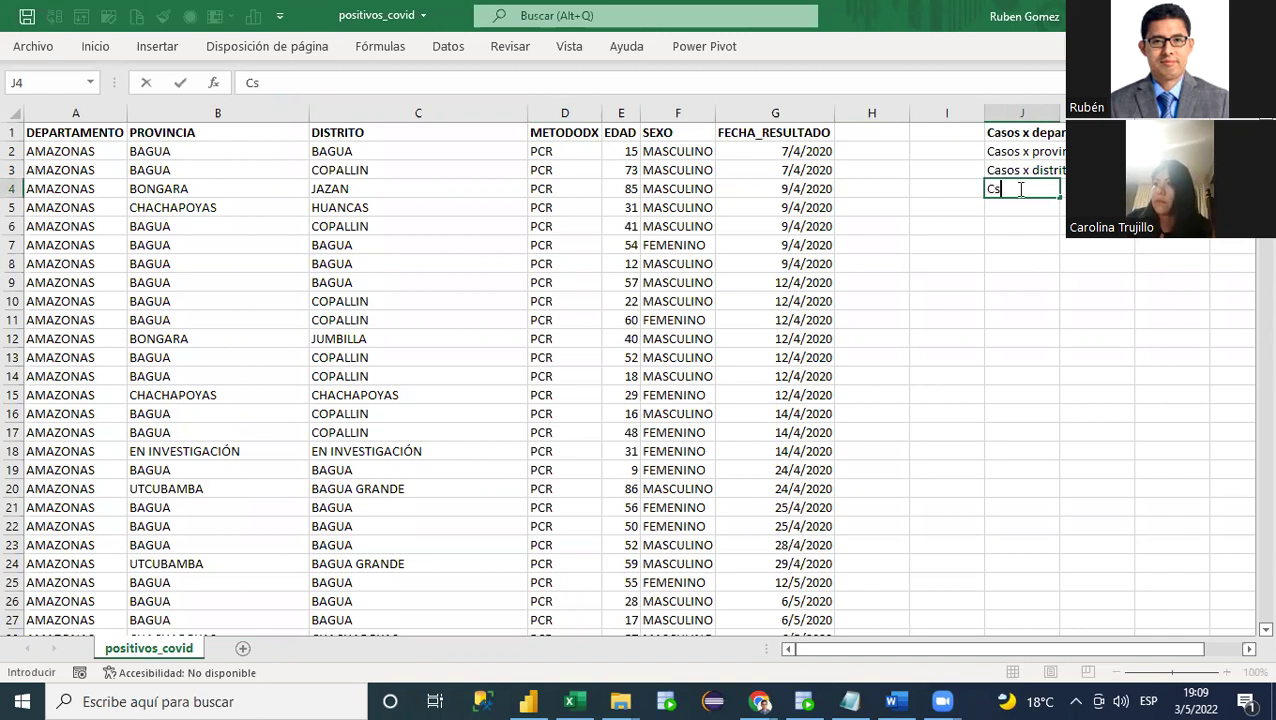
key(BackSpace)
key(BackSpace)
key(BackSpace)
text(asos d)
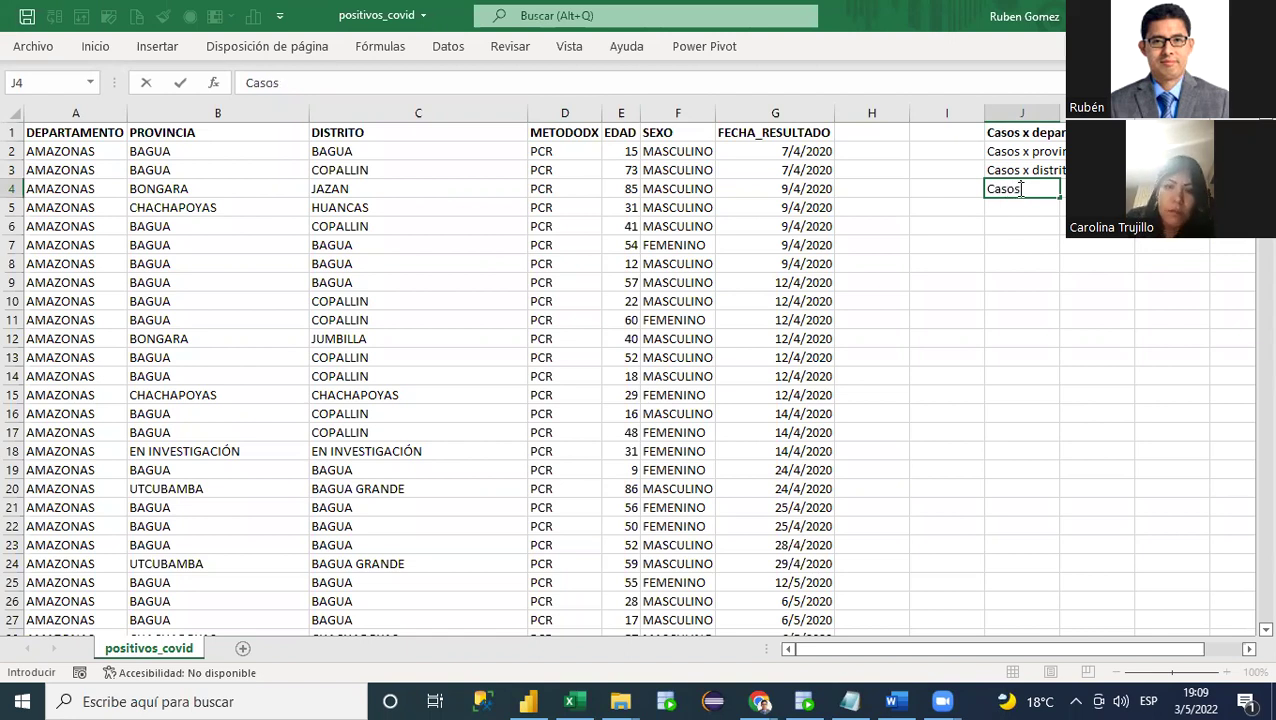
text(etectados)
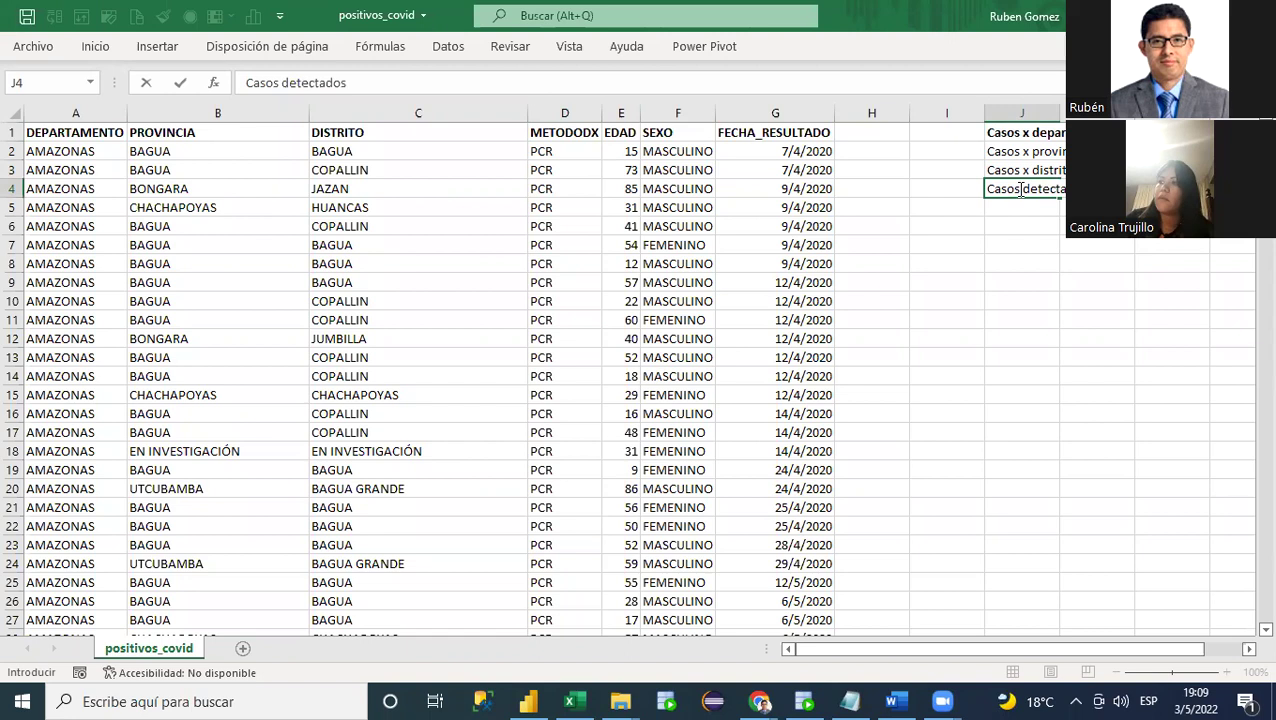
text( x tipo prueba)
key(Return)
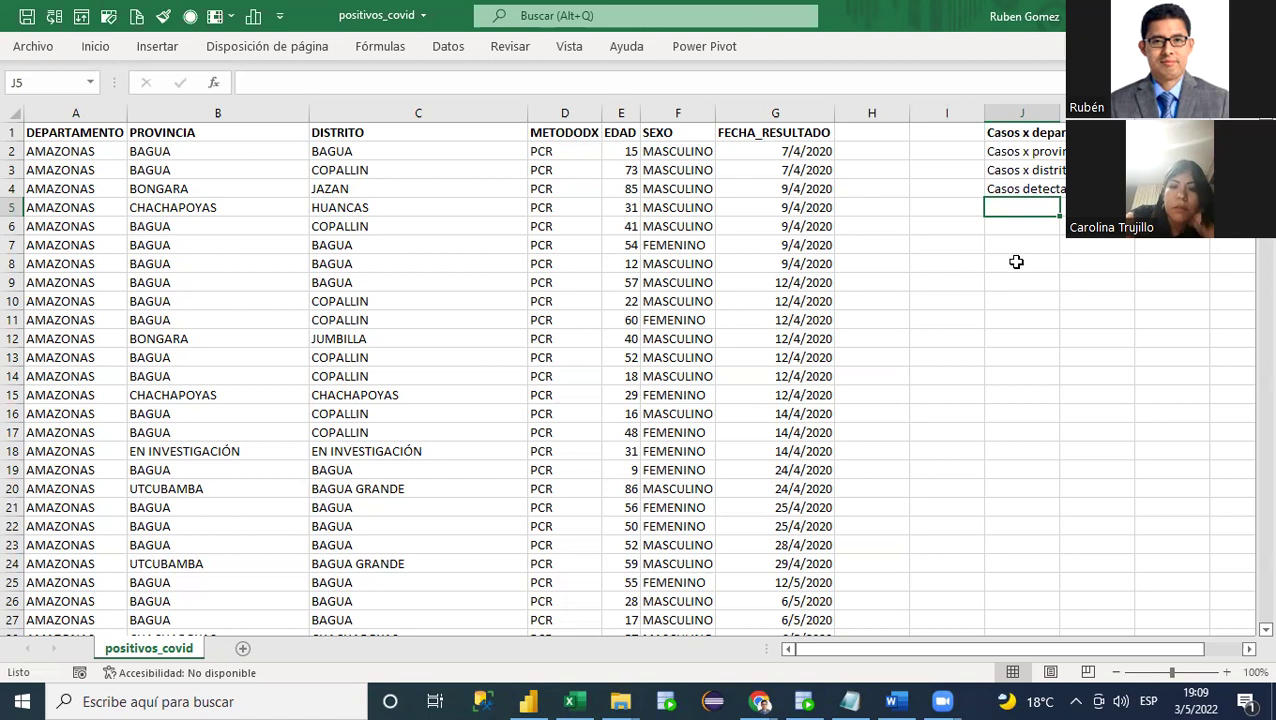
Step: Enter the analysis label "Casos por grupo etario" in cell J5
text(Caso)
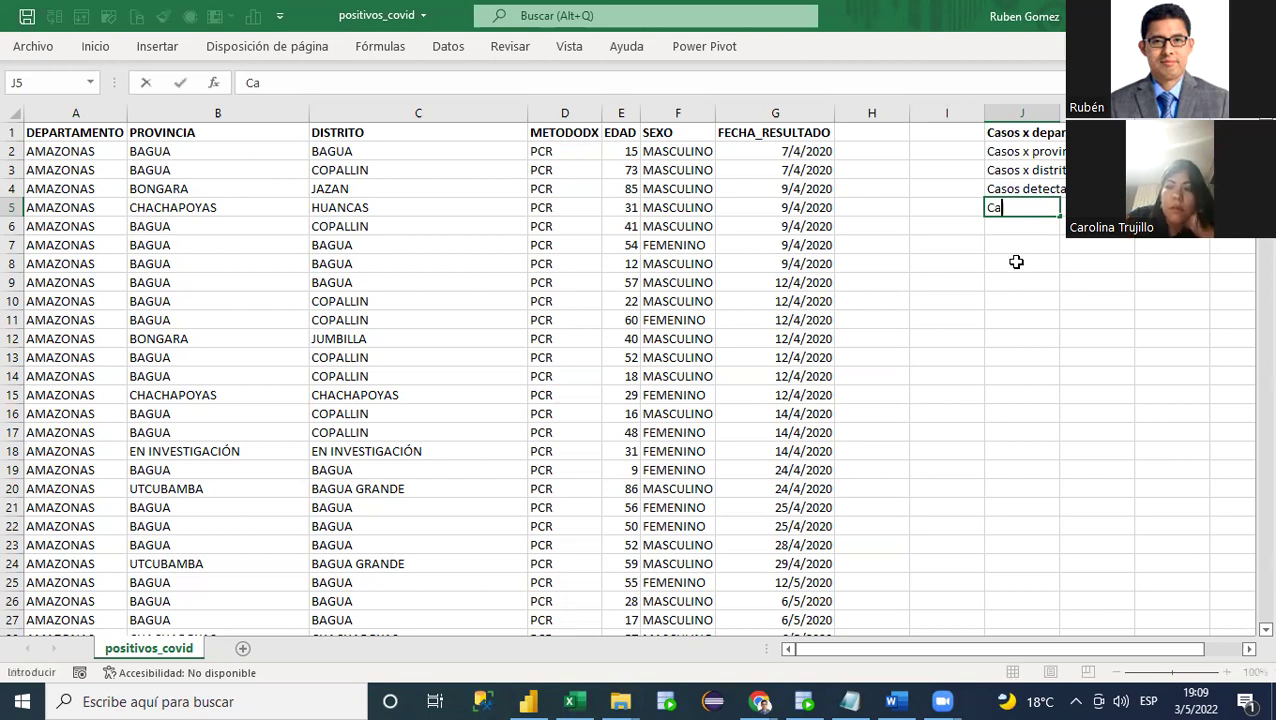
key(BackSpace)
text(os po)
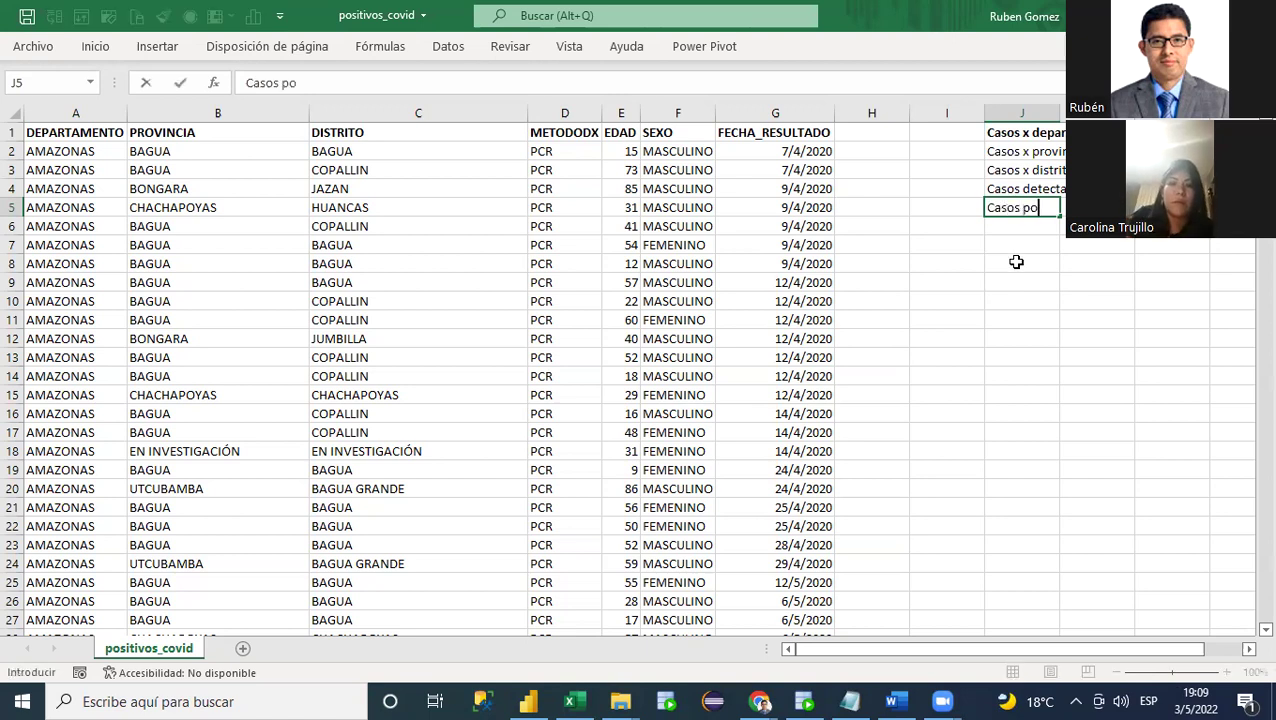
text(r grupo etario)
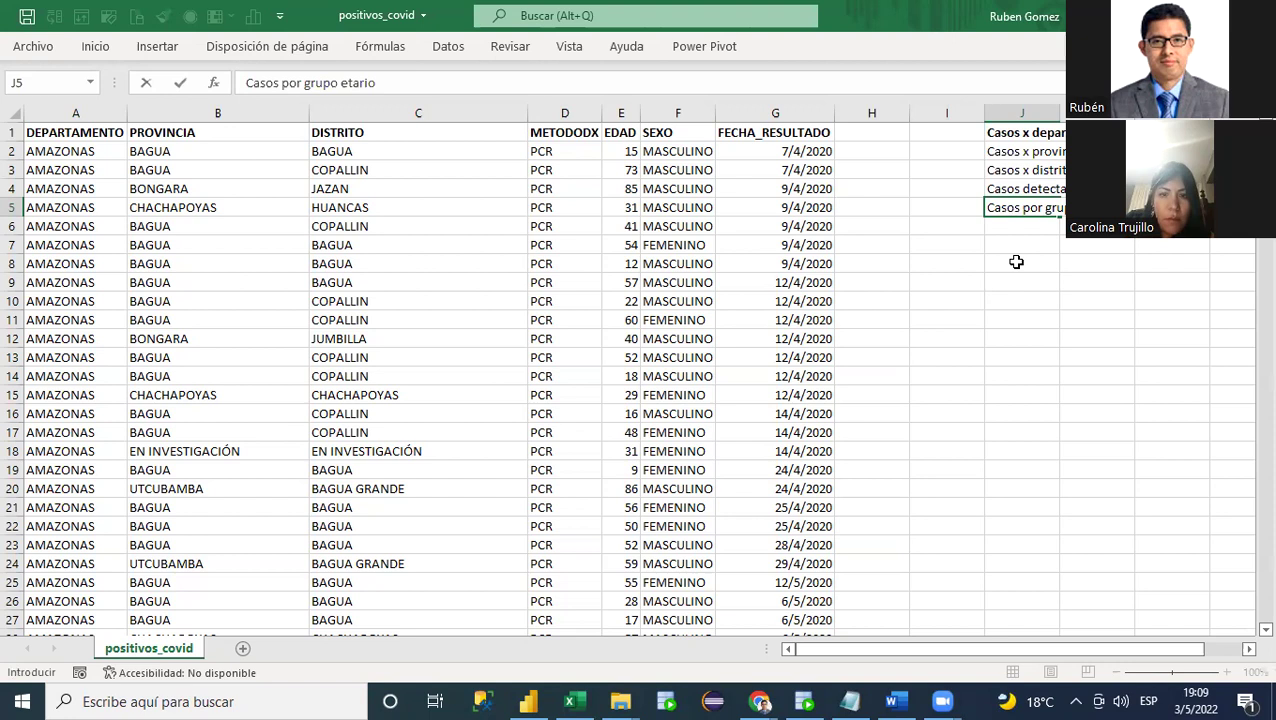
key(Return)
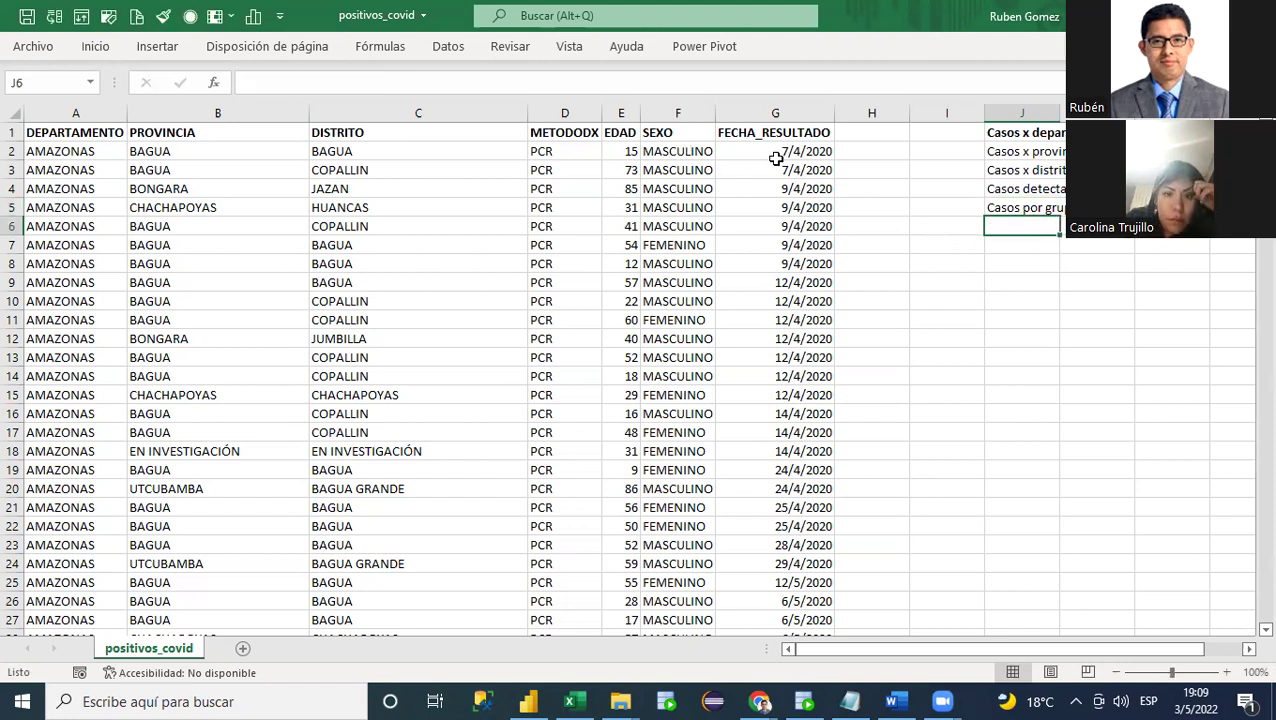
Step: Enter the analysis label "Casos x sexo" in cell J6
text(Casos e)
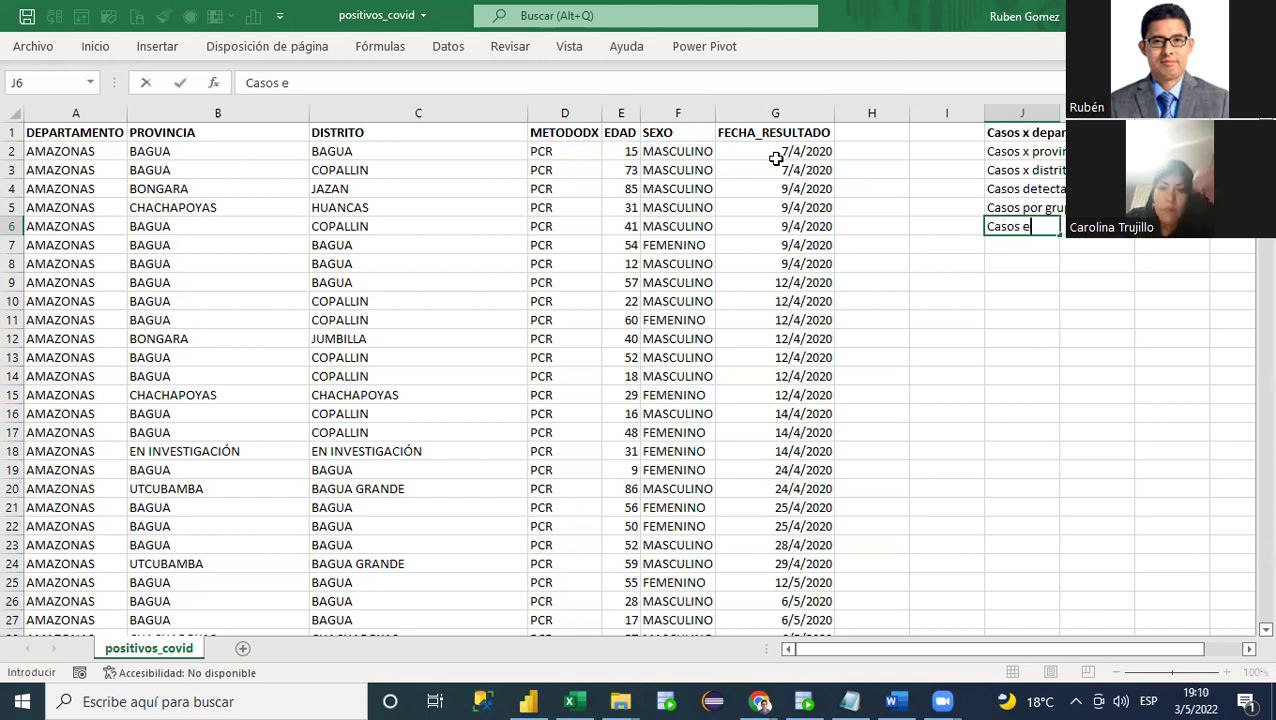
key(BackSpace)
text(S)
key(BackSpace)
text(se)
key(BackSpace)
key(BackSpace)
text(x sexo)
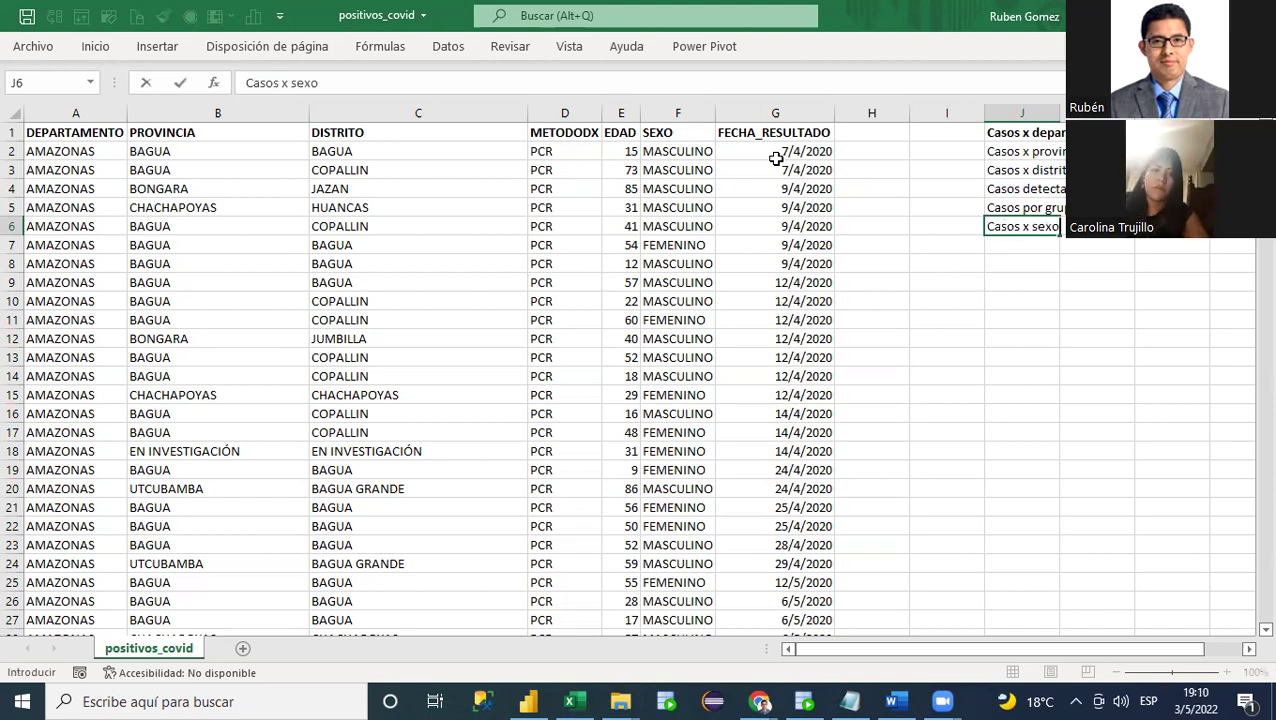
key(Return)
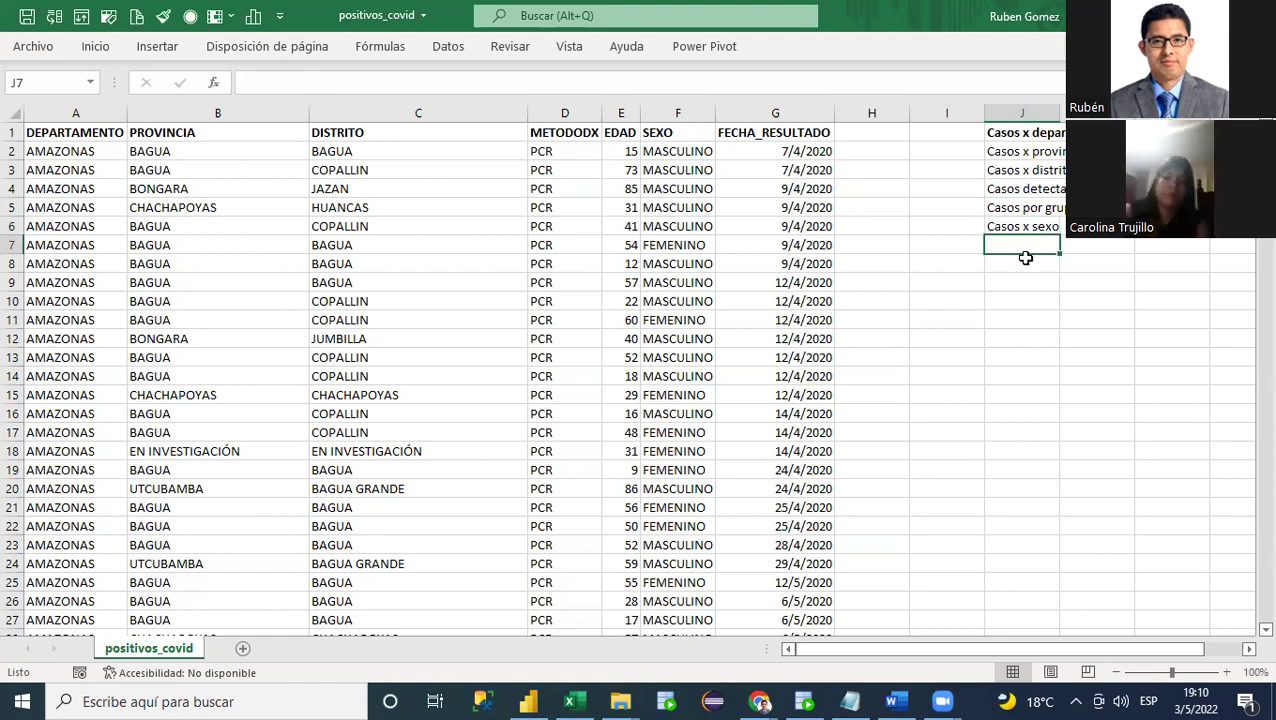
Step: Delete the empty column I between the dataset and the list of analysis labels
click(778, 137)
key(ctrl+shift+Down)
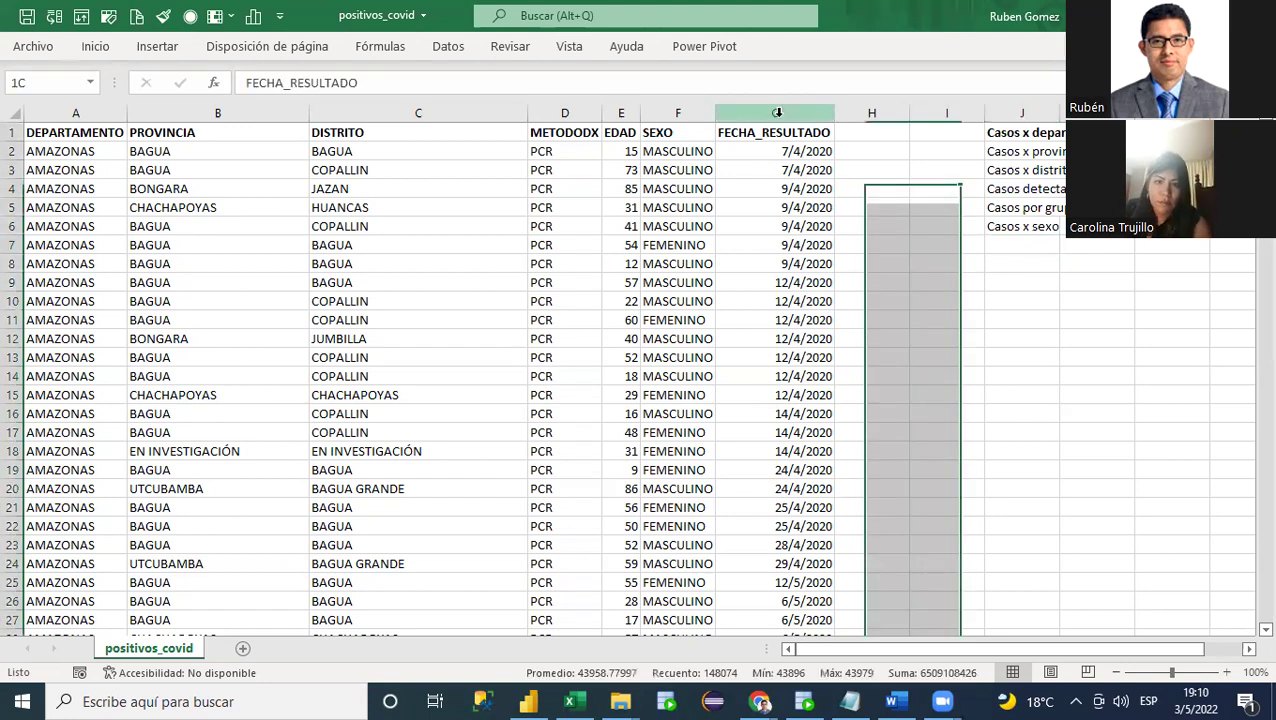
click(928, 112)
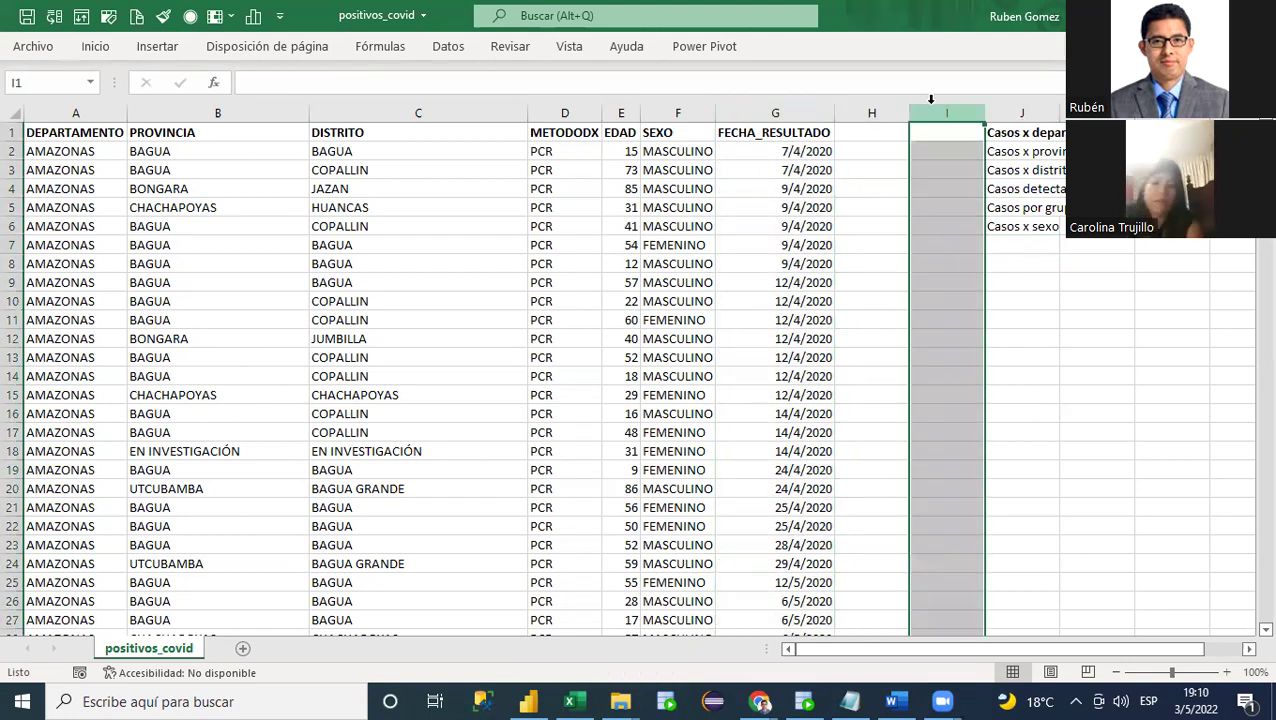
key(ctrl+minus)
scroll(774, 189, up, 1)
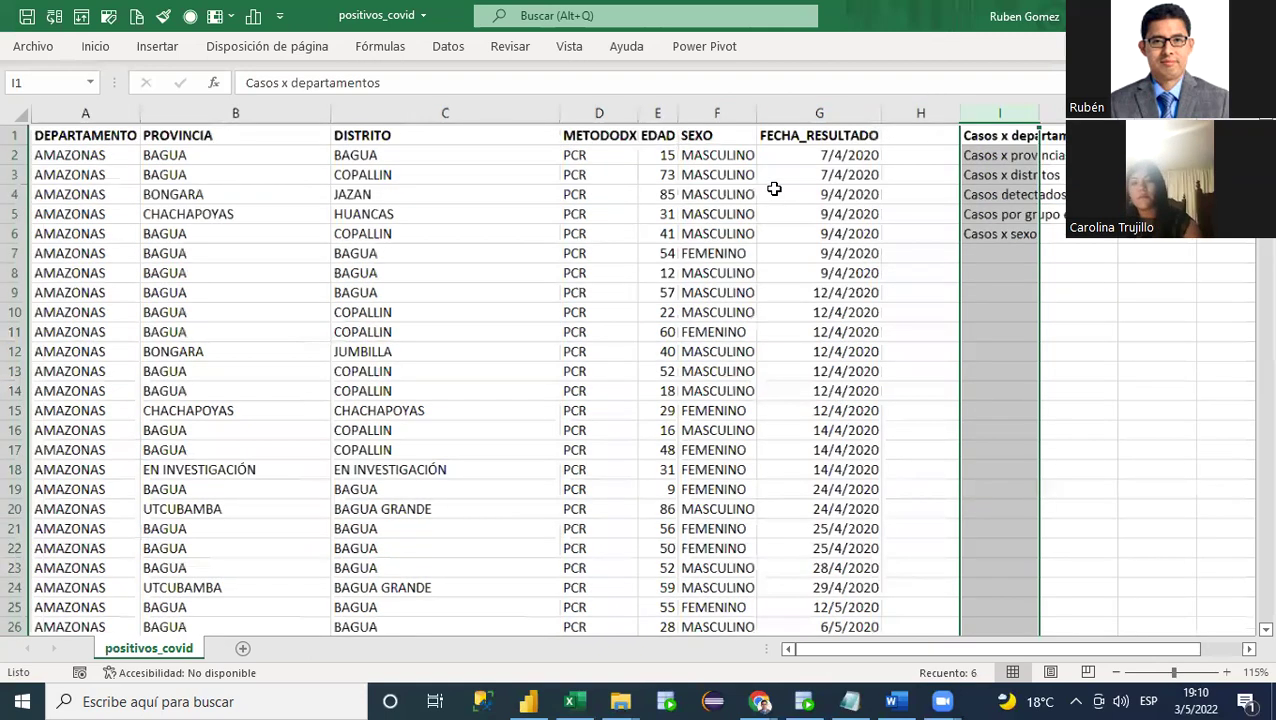
Step: Enter the analysis label "Casos periodo tiempo" in cell I7
click(1086, 267)
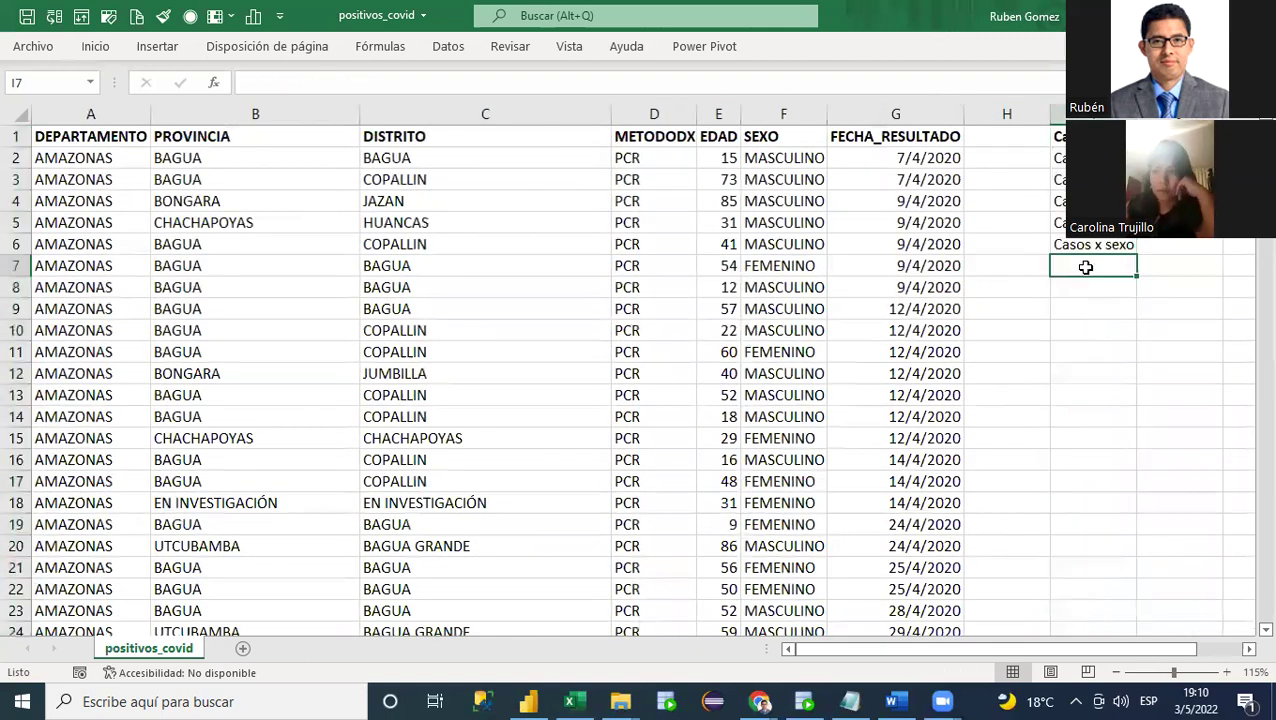
text(Casos periodo ti)
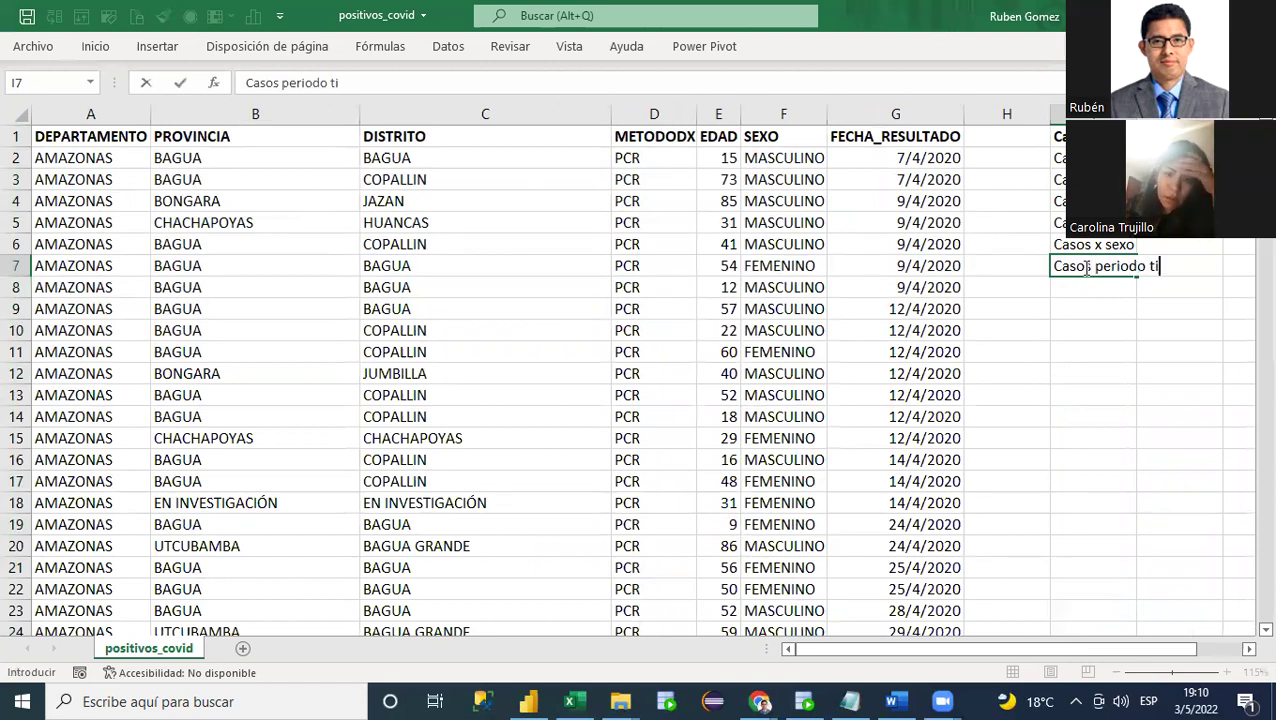
text(empos)
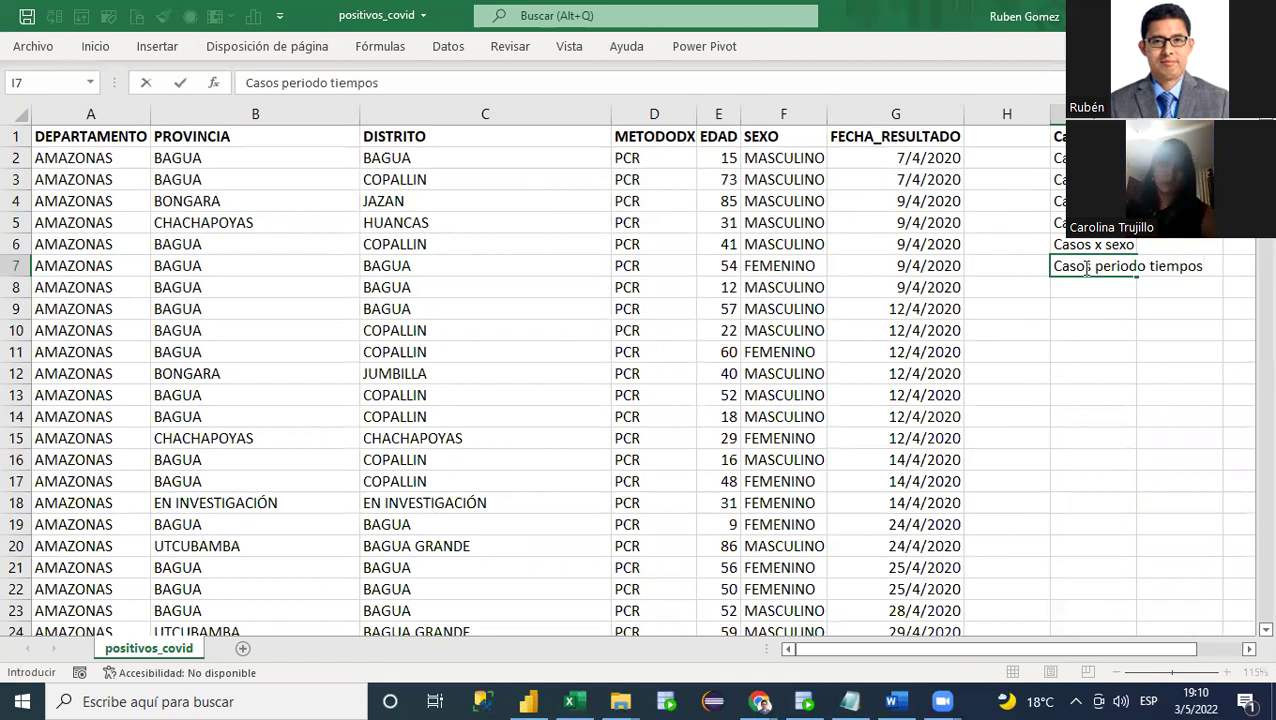
key(Return)
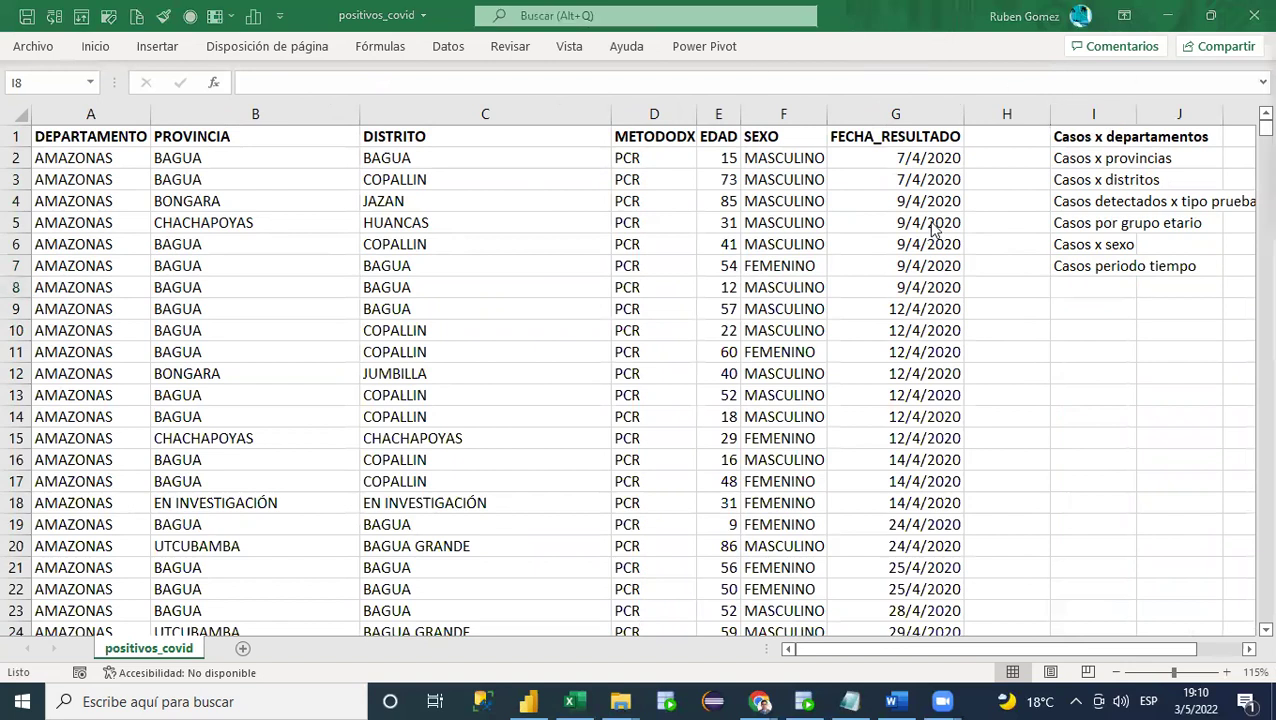
Step: Start ZoomIt from the desktop, return to the positivos_covid workbook and draw a red rectangle around data columns A to G
click(1092, 289)
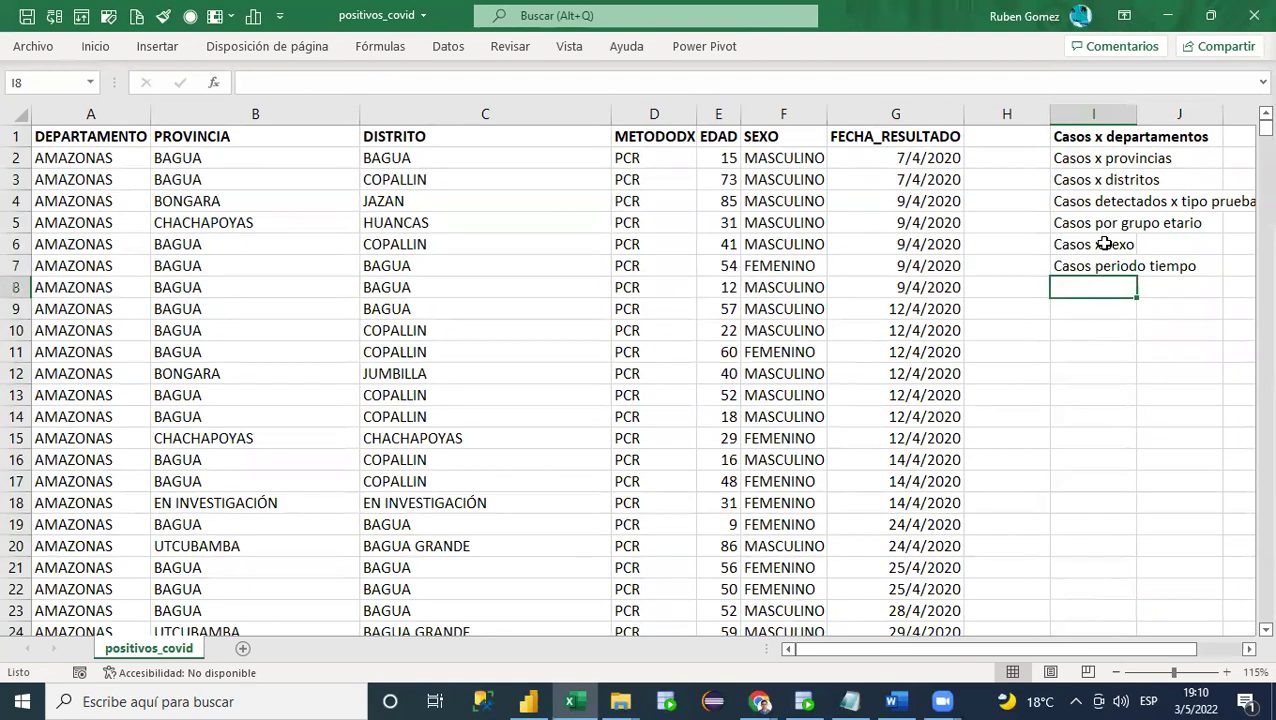
click(790, 338)
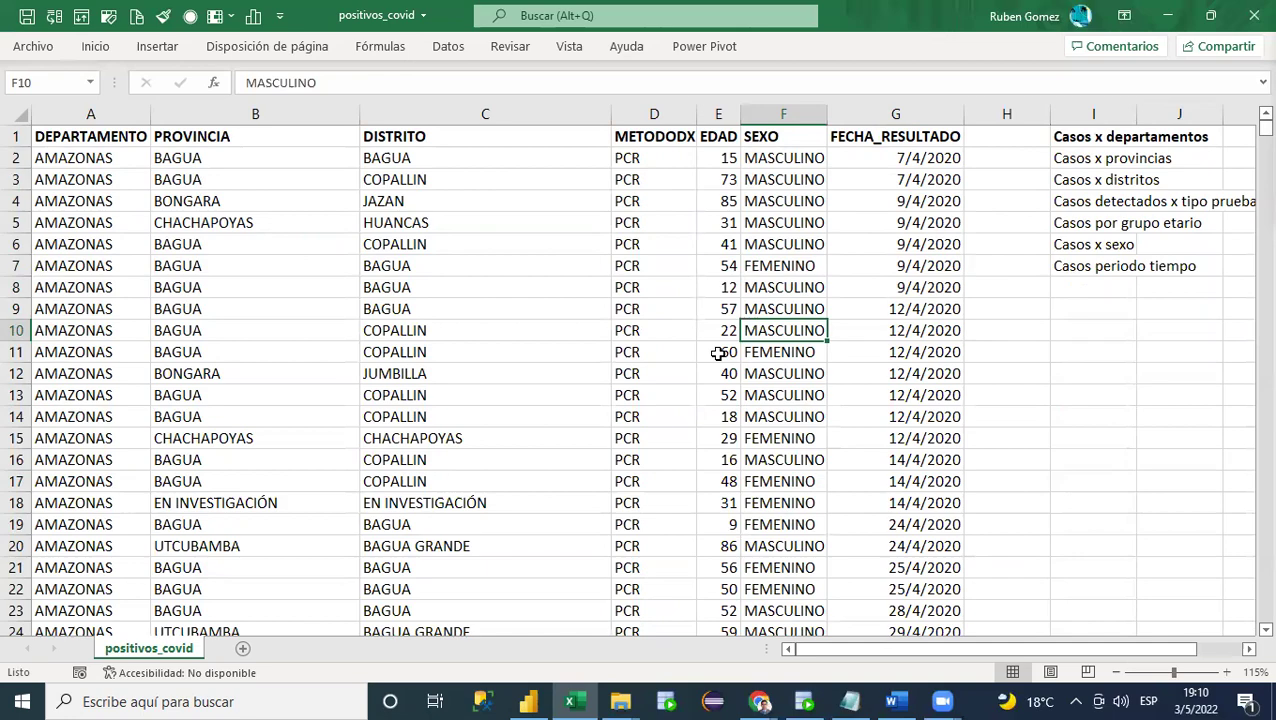
click(1166, 15)
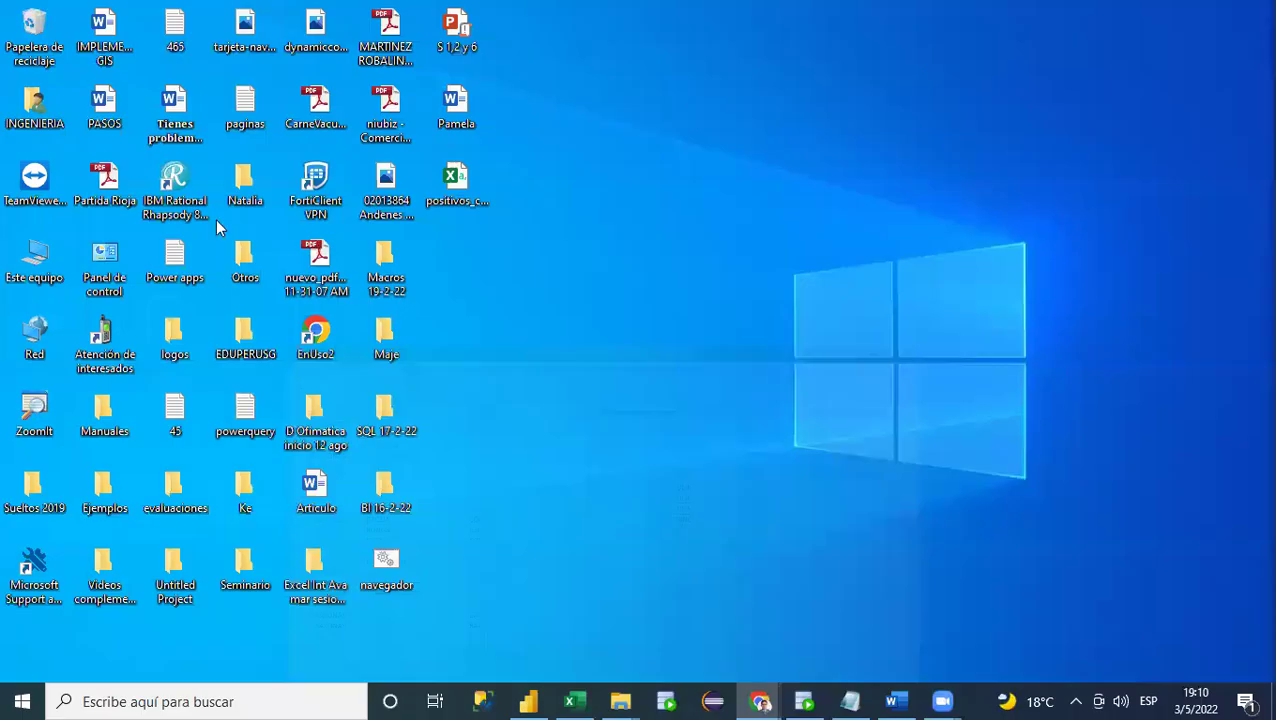
click(34, 412)
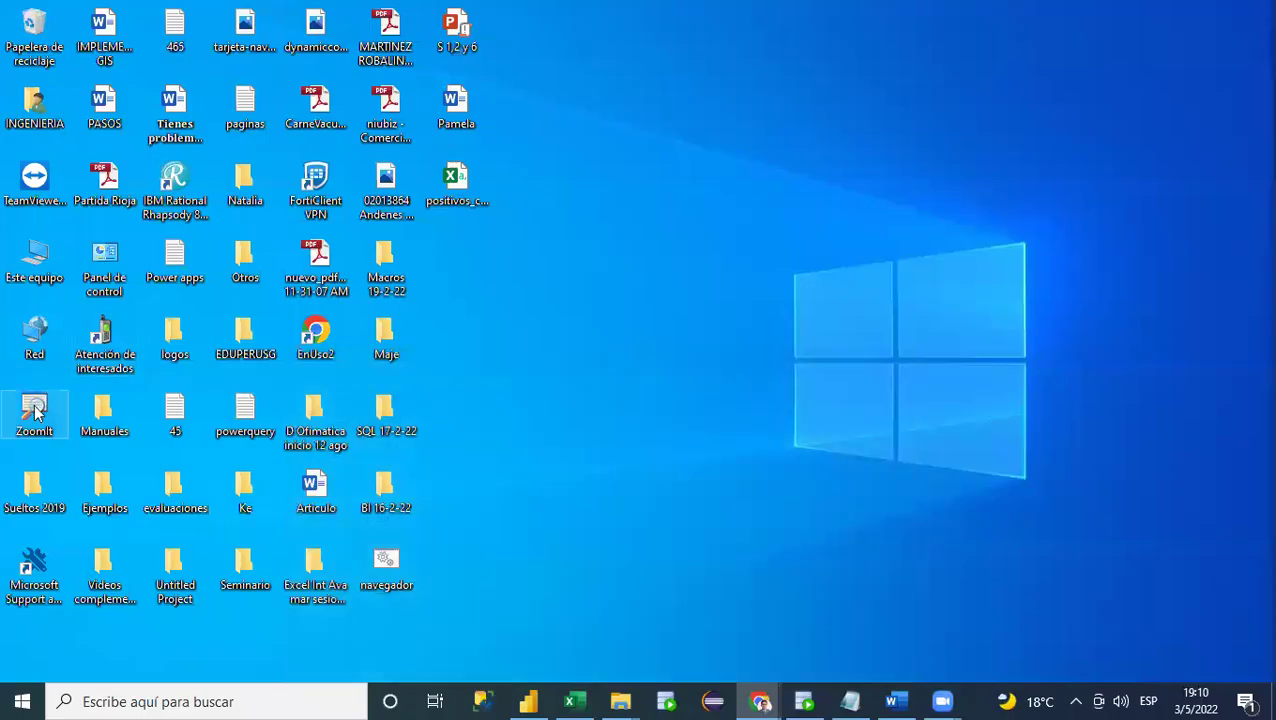
click(572, 700)
key(ctrl+2)
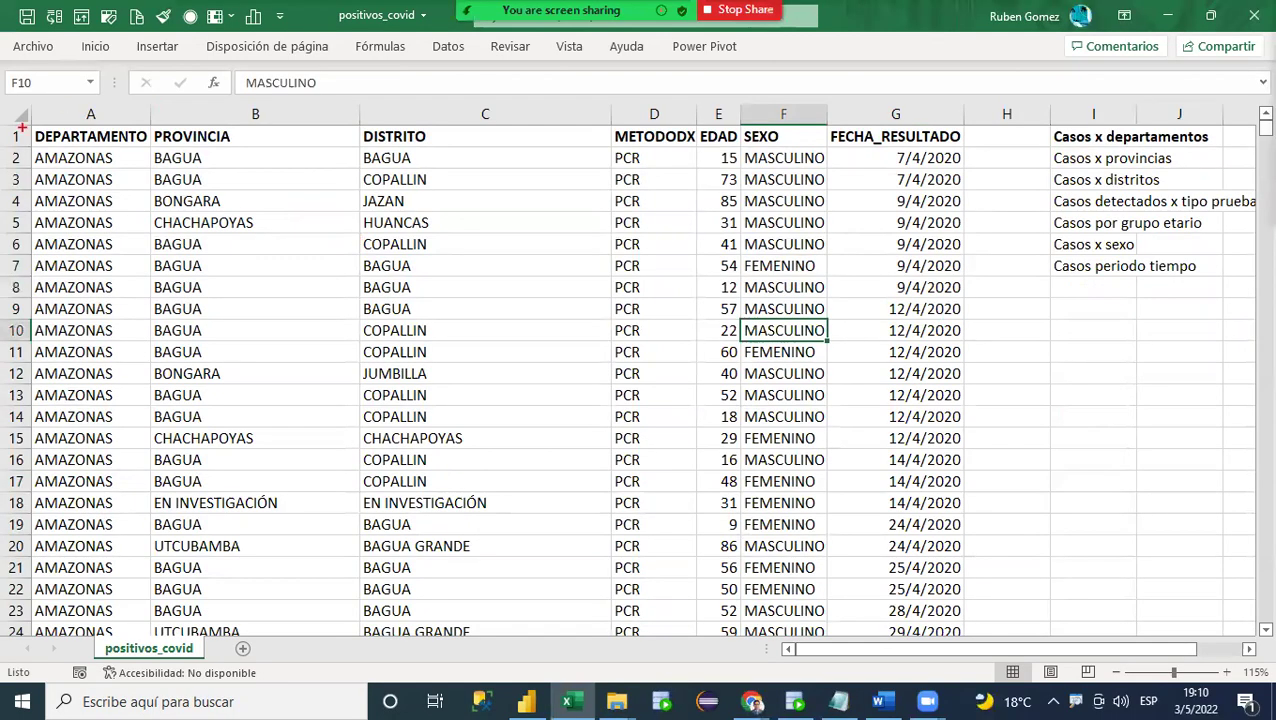
mouse_move(23, 124)
mouse_down()
mouse_move(891, 541)
mouse_move(978, 636)
mouse_move(964, 638)
mouse_up()
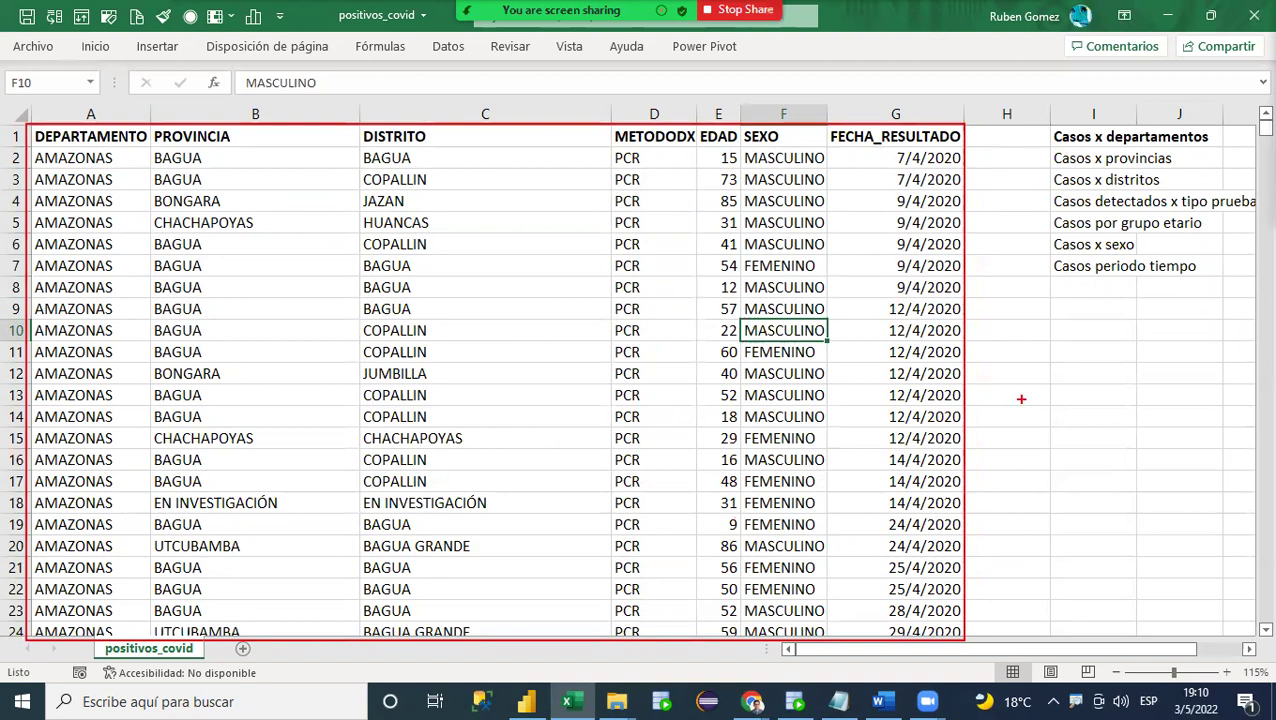
Step: Annotate the framed table with an arrow and the lines "Fuente de datos", "Origen de datos" and "dataset", and clear the annotations
mouse_move(929, 373)
mouse_down()
mouse_move(1045, 375)
mouse_move(1014, 374)
mouse_up()
text(Fuente de datos)
key(Return)
text(Origen de datos)
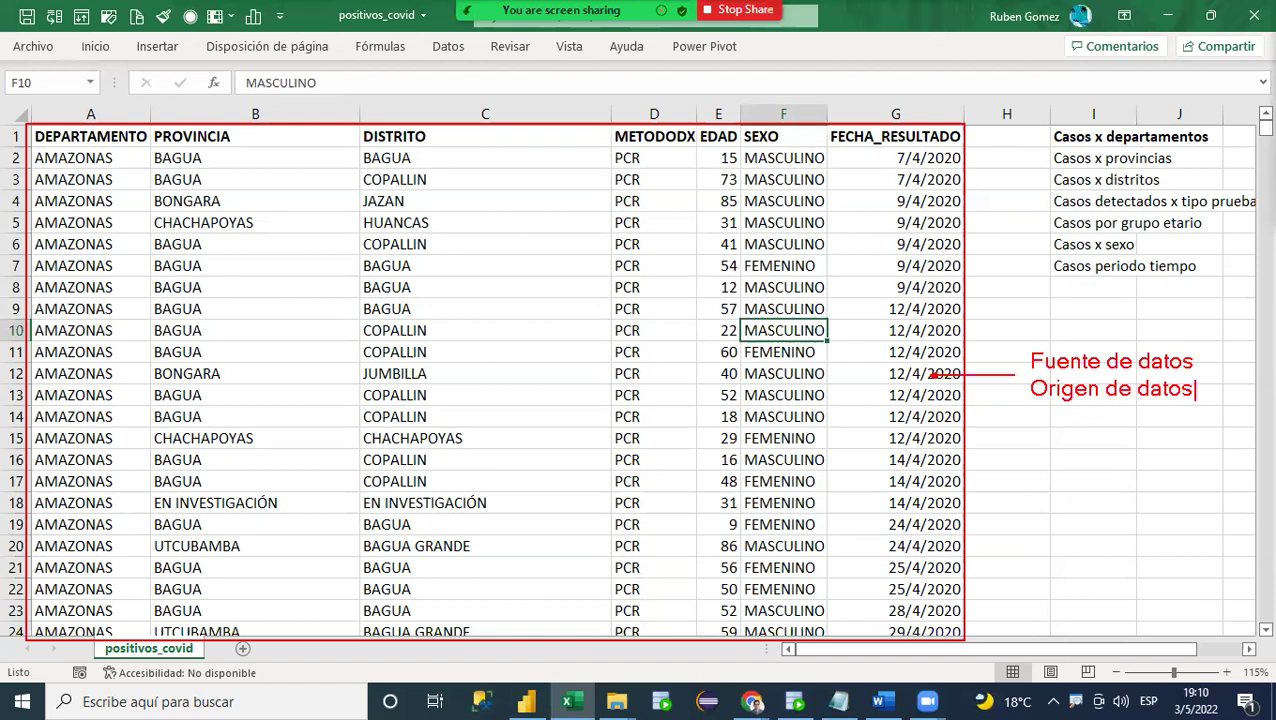
key(Return)
text(dataset)
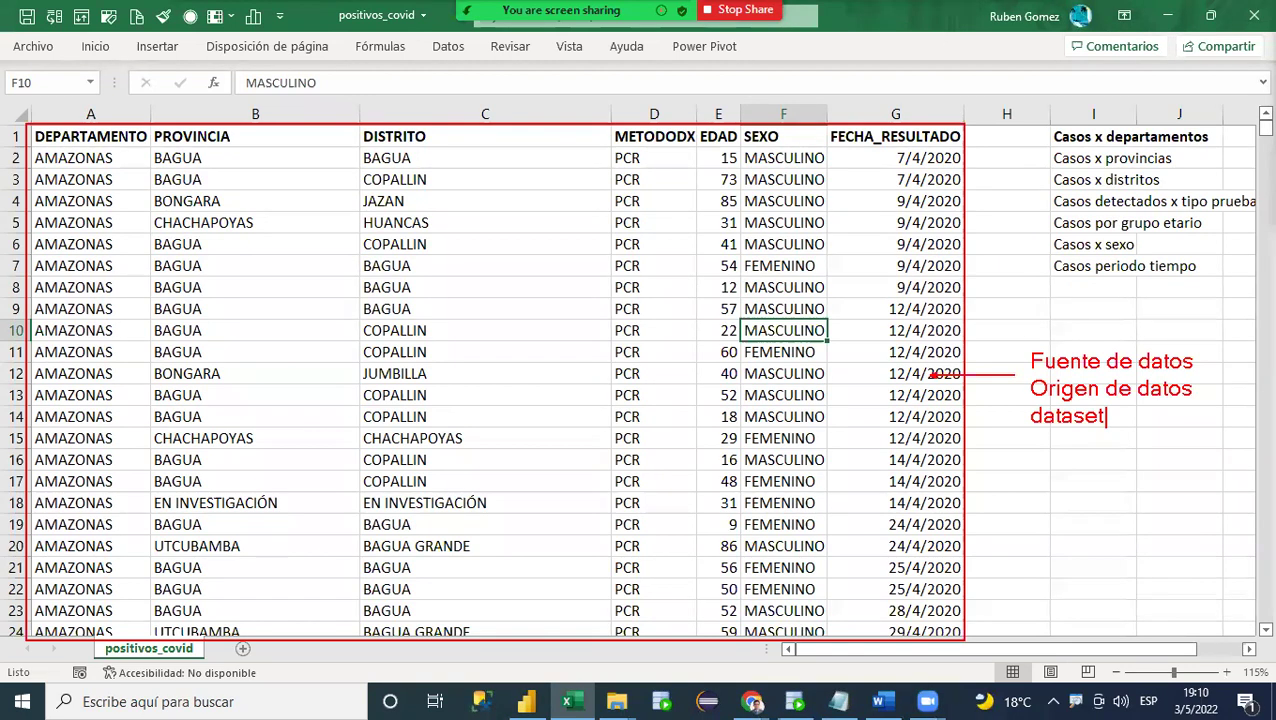
key(Escape)
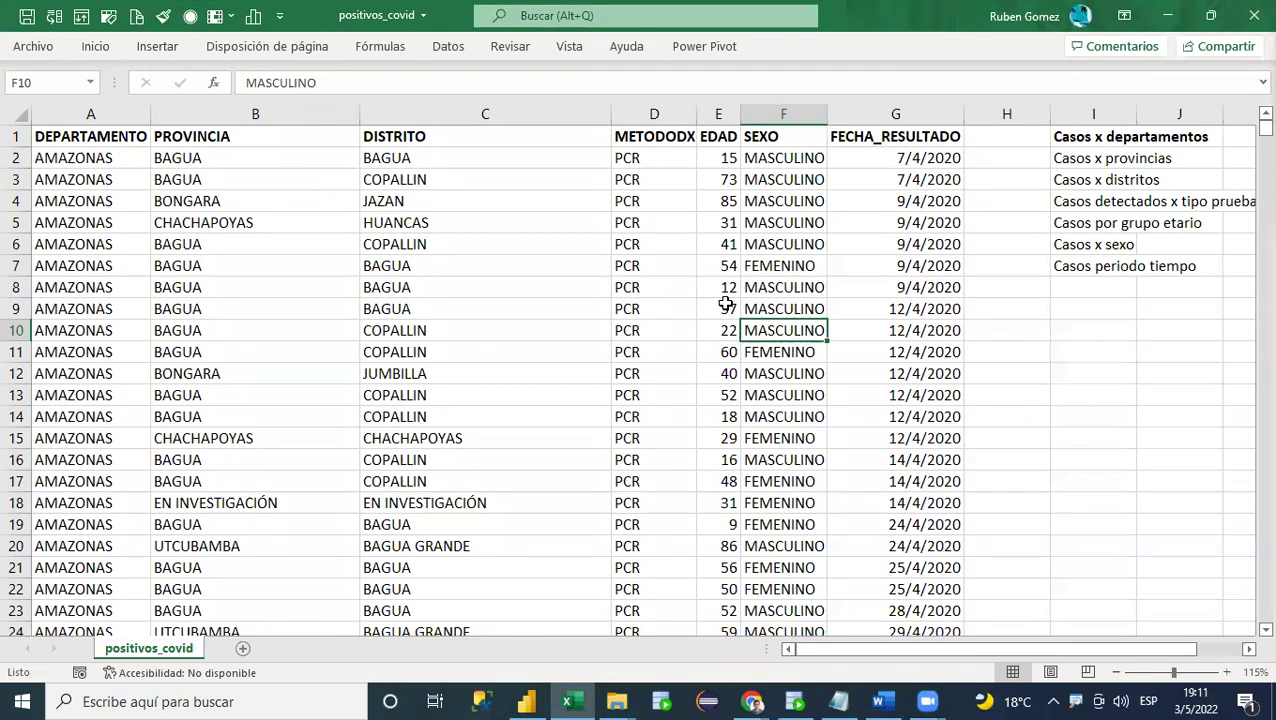
Step: Expand the ribbon and highlight the dataset range from the DEPARTAMENTO header through the FECHA_RESULTADO column
click(64, 131)
drag(64, 131, 832, 309)
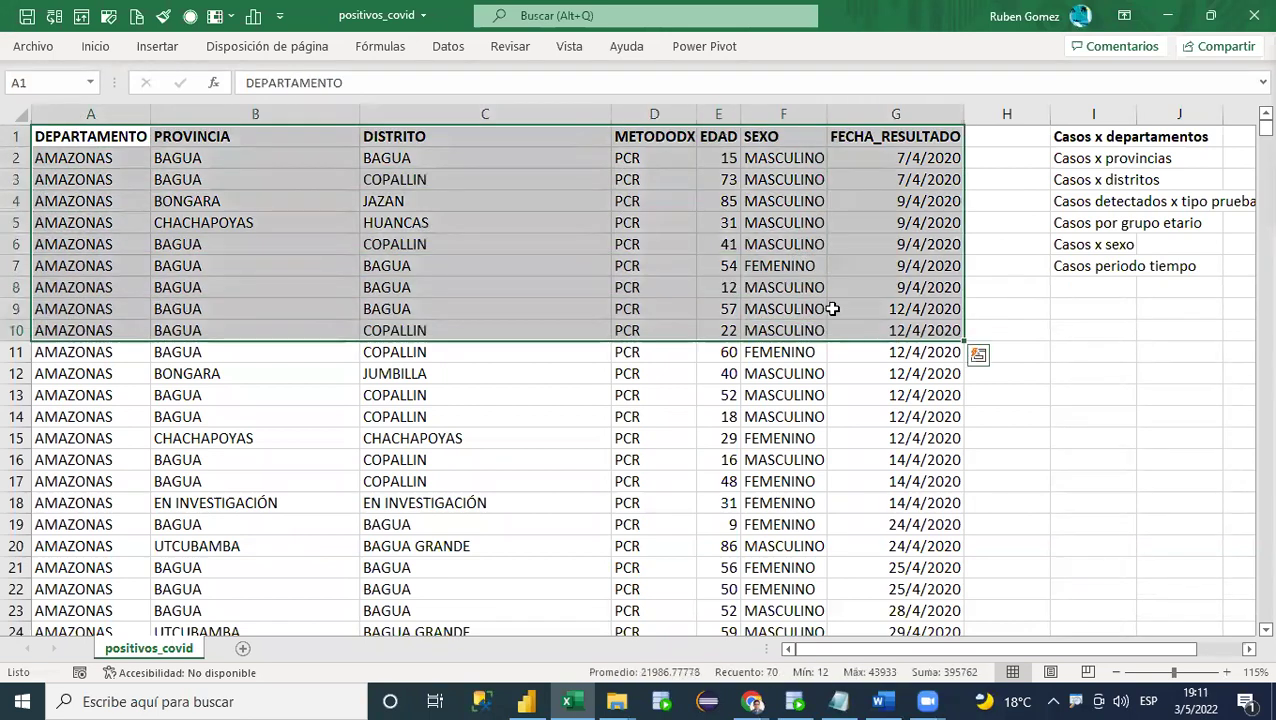
click(133, 140)
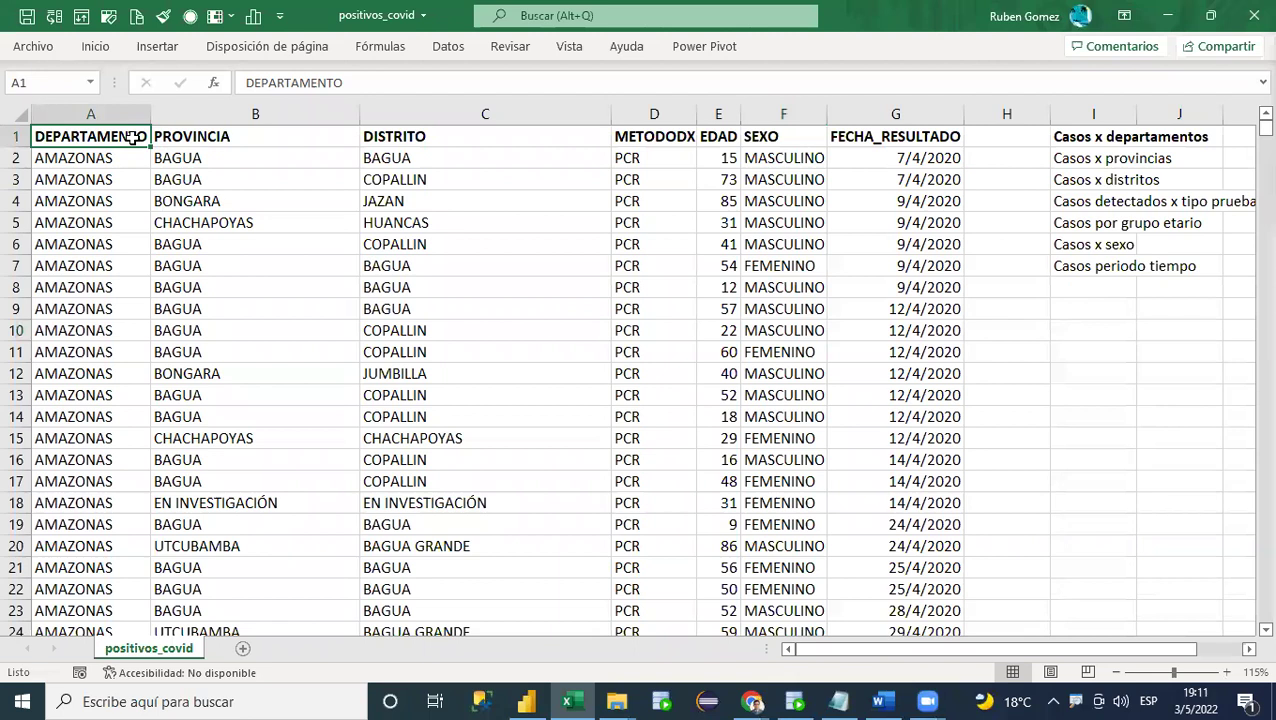
key(ctrl+F1)
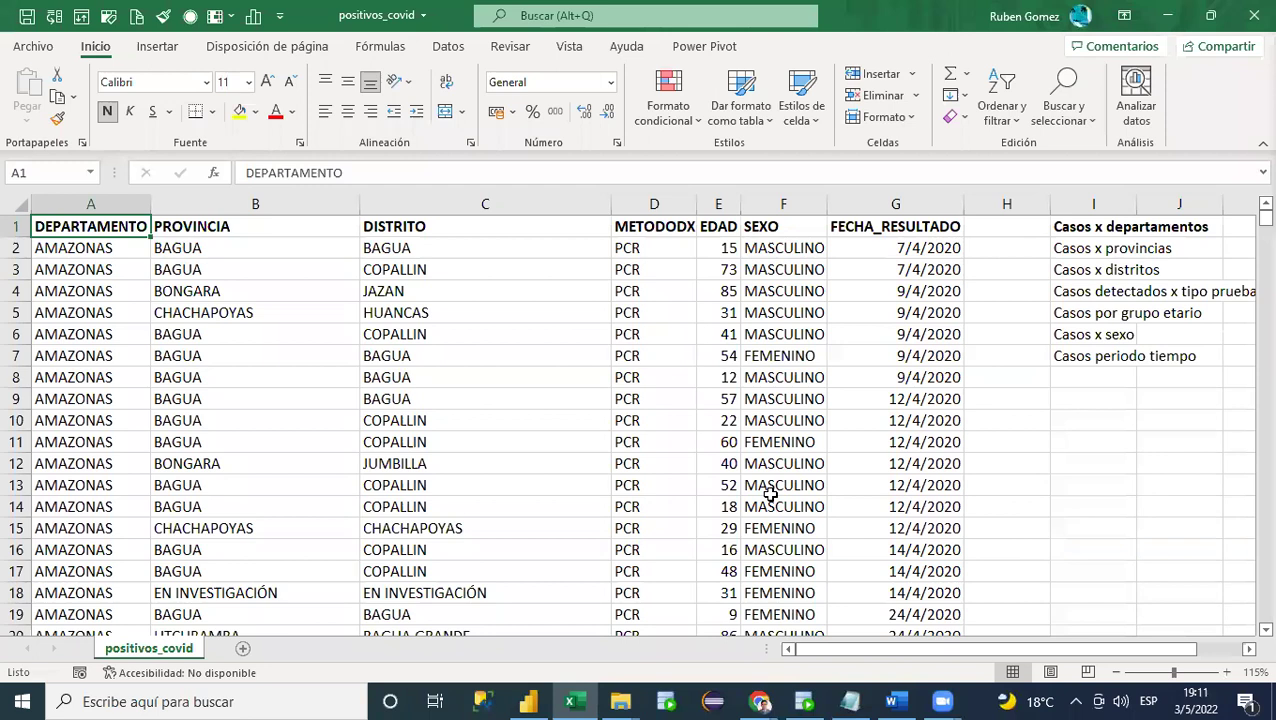
click(627, 355)
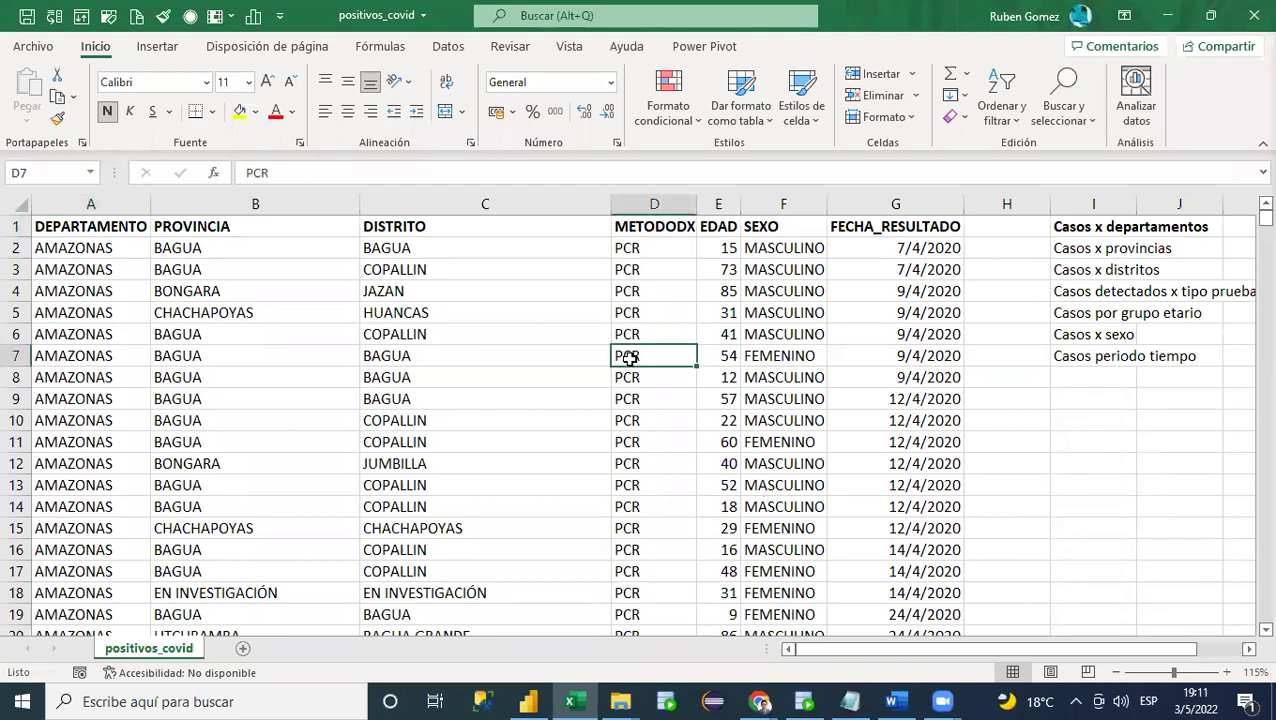
drag(80, 233, 901, 615)
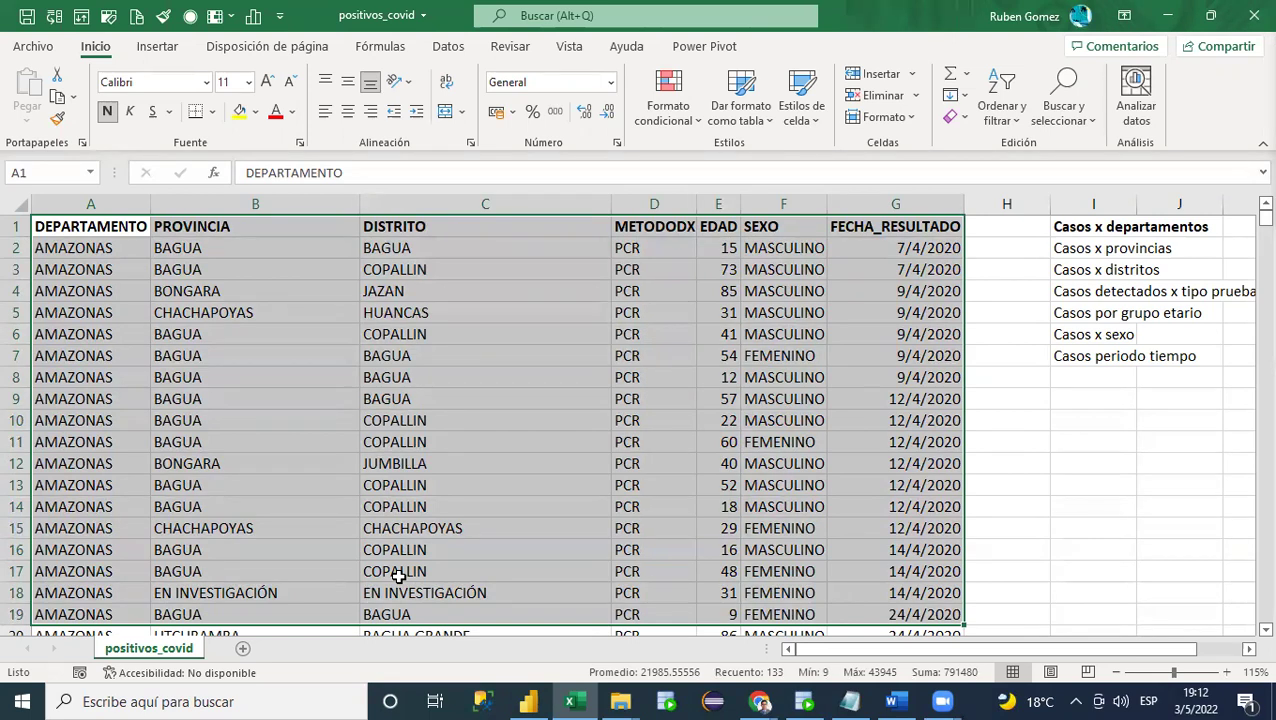
click(436, 460)
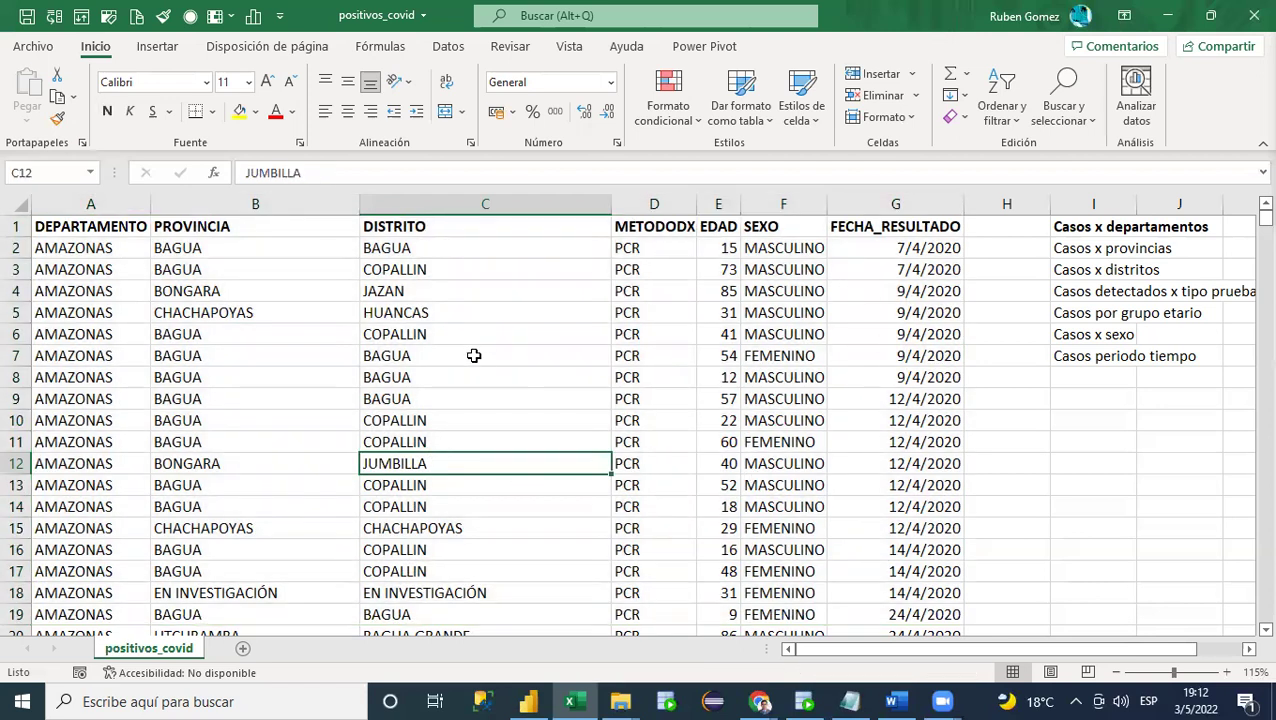
Step: Display the insert commands and magnify the Tablas group with the Windows Magnifier to examine its table options
click(157, 50)
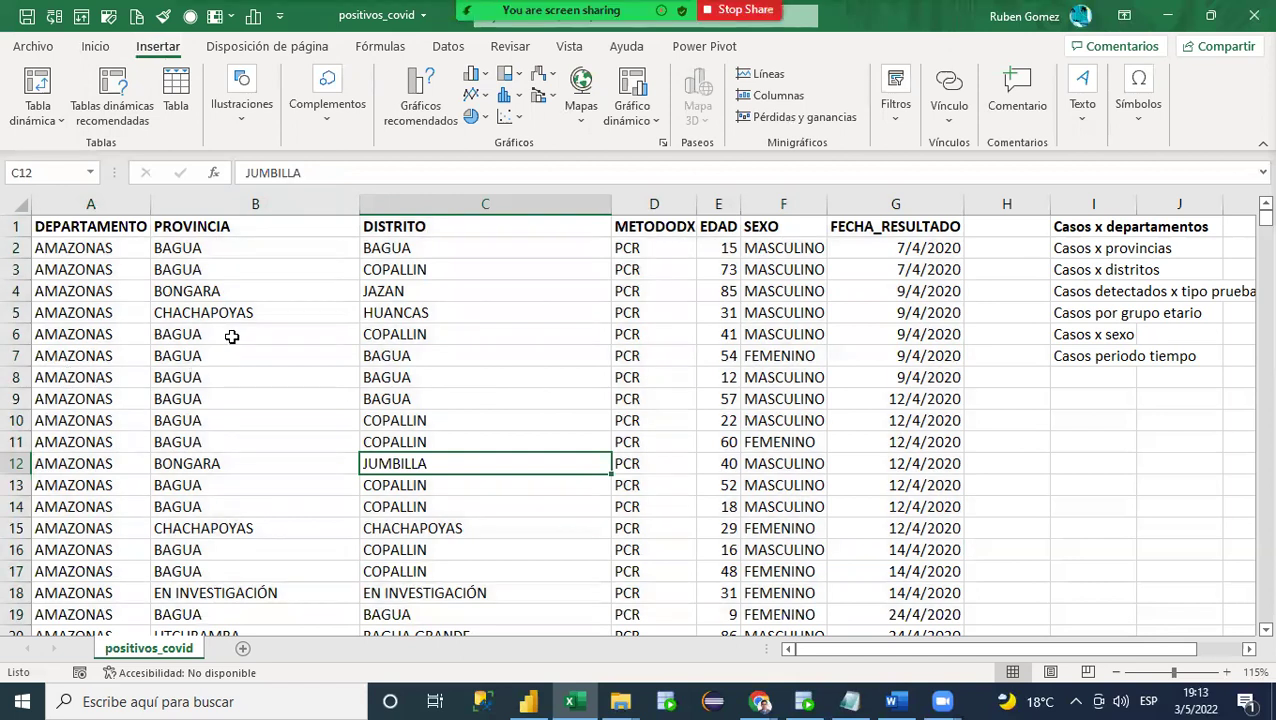
click(293, 304)
key(super+plus)
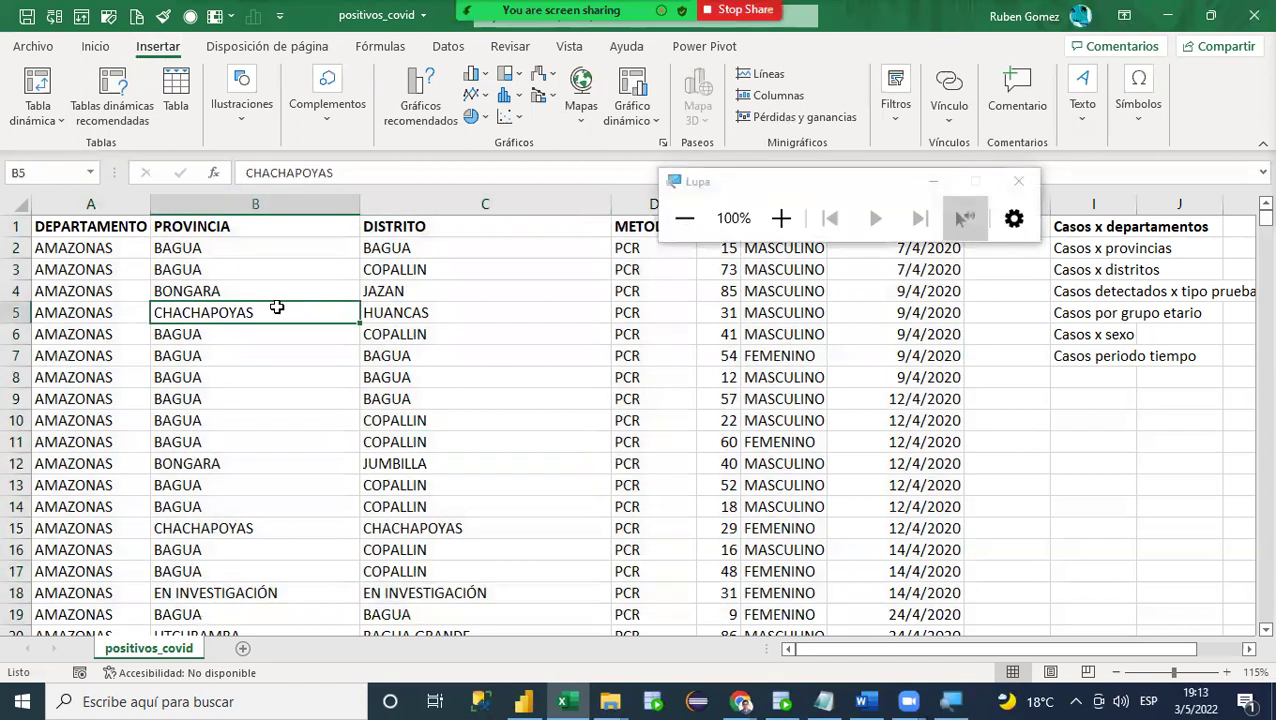
click(932, 183)
key(super+plus)
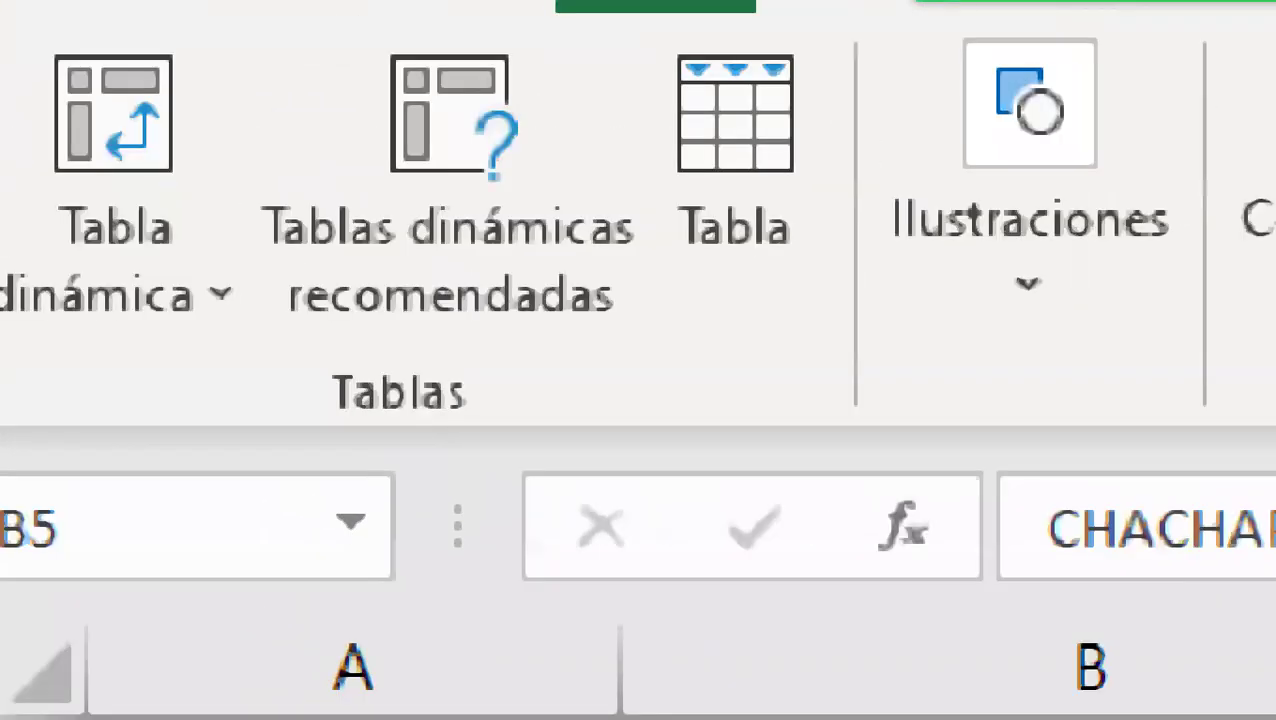
click(459, 312)
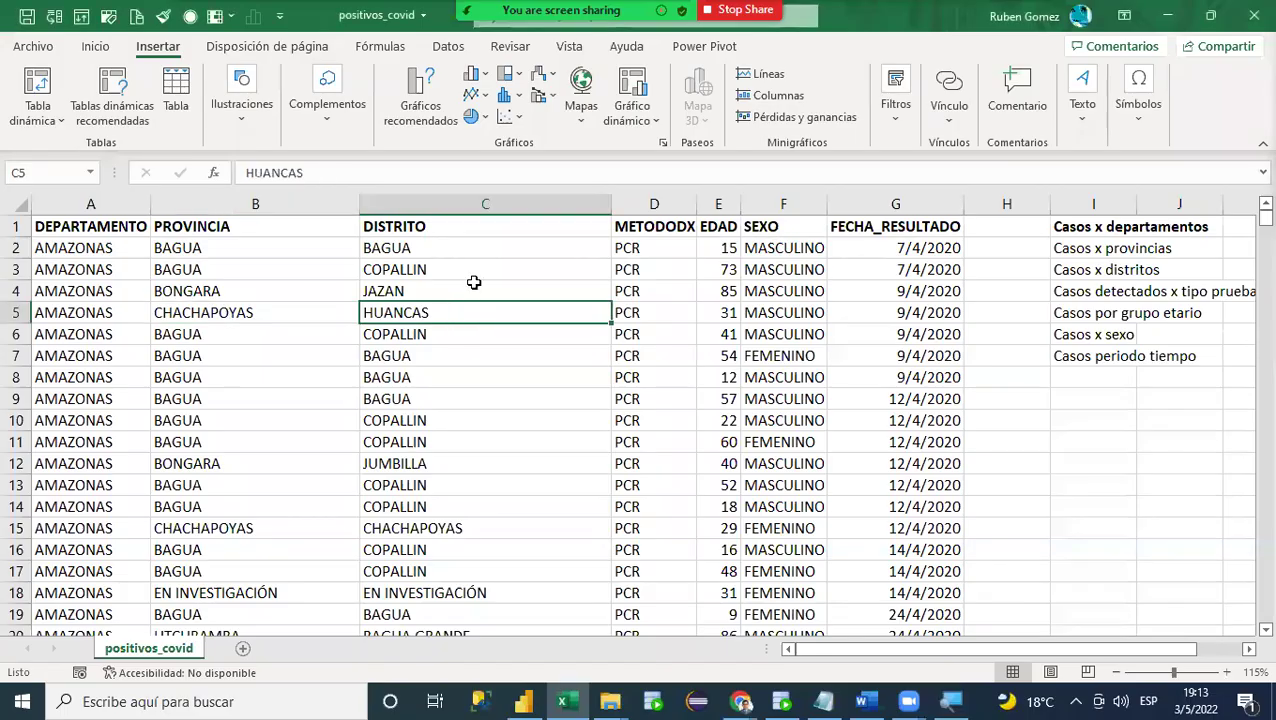
click(467, 227)
click(770, 334)
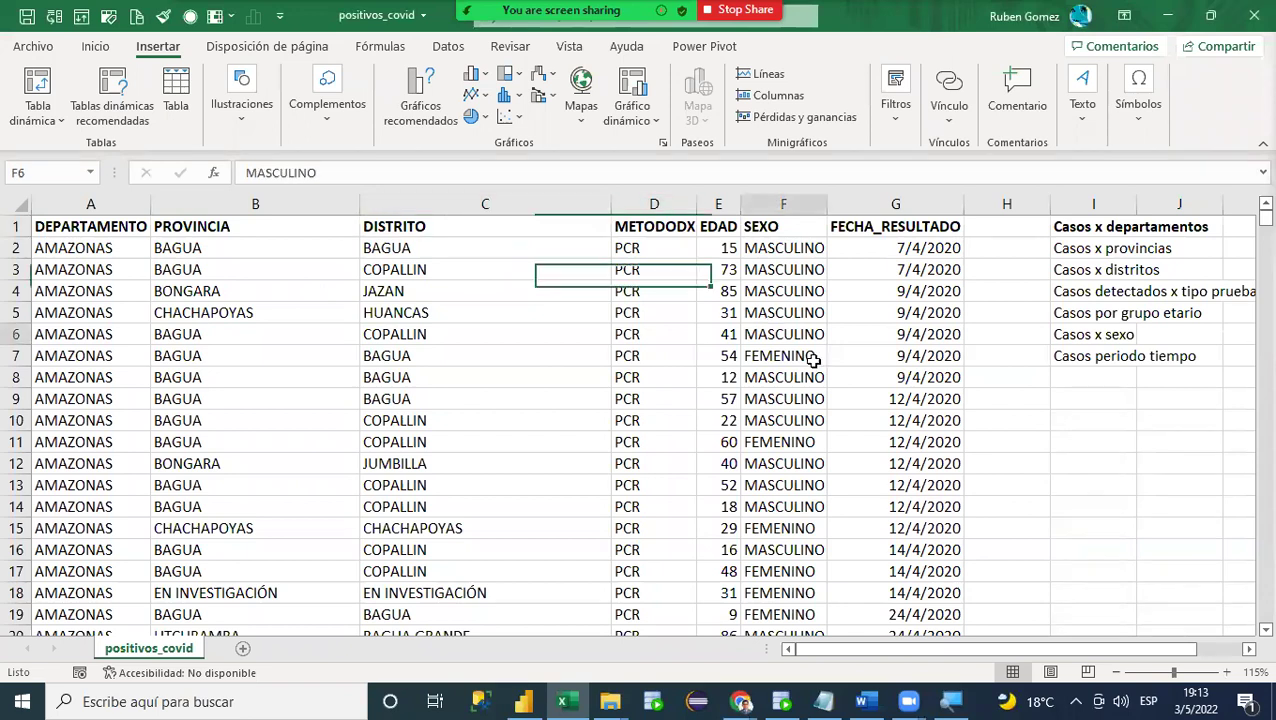
click(906, 355)
click(515, 420)
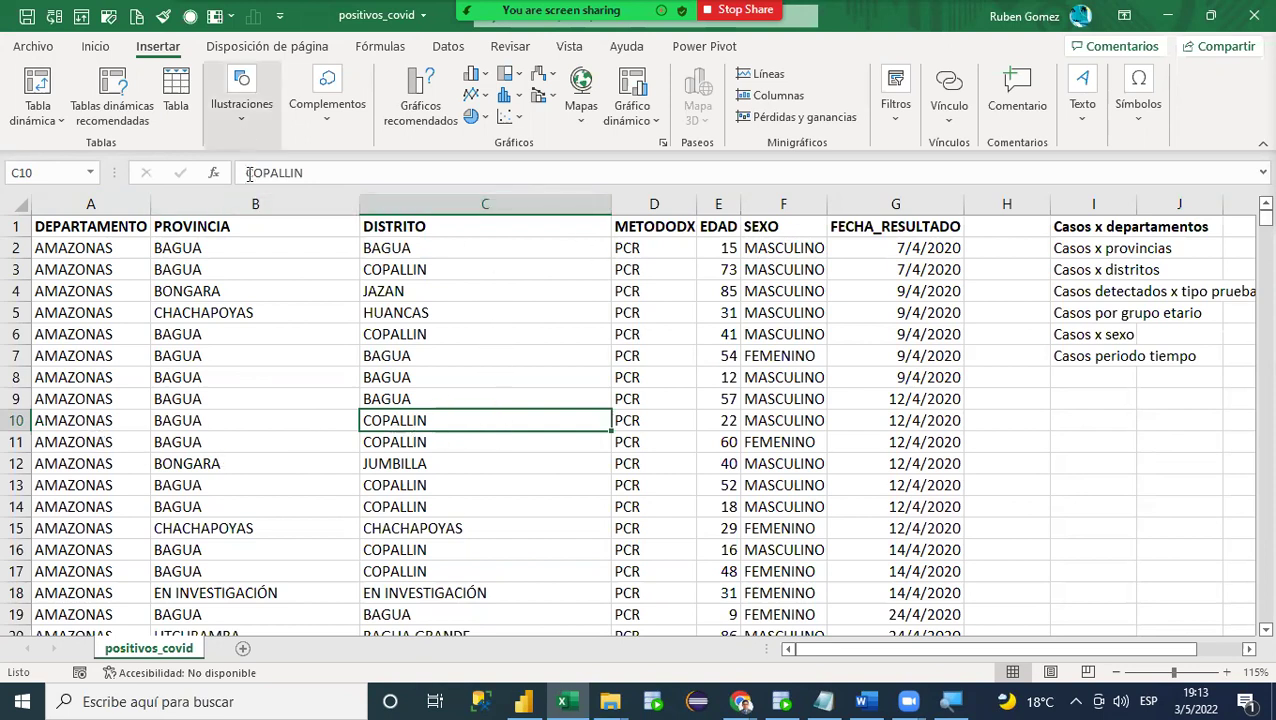
Step: Convert the data range $A$1:$G$148296 into a table with headers
click(173, 90)
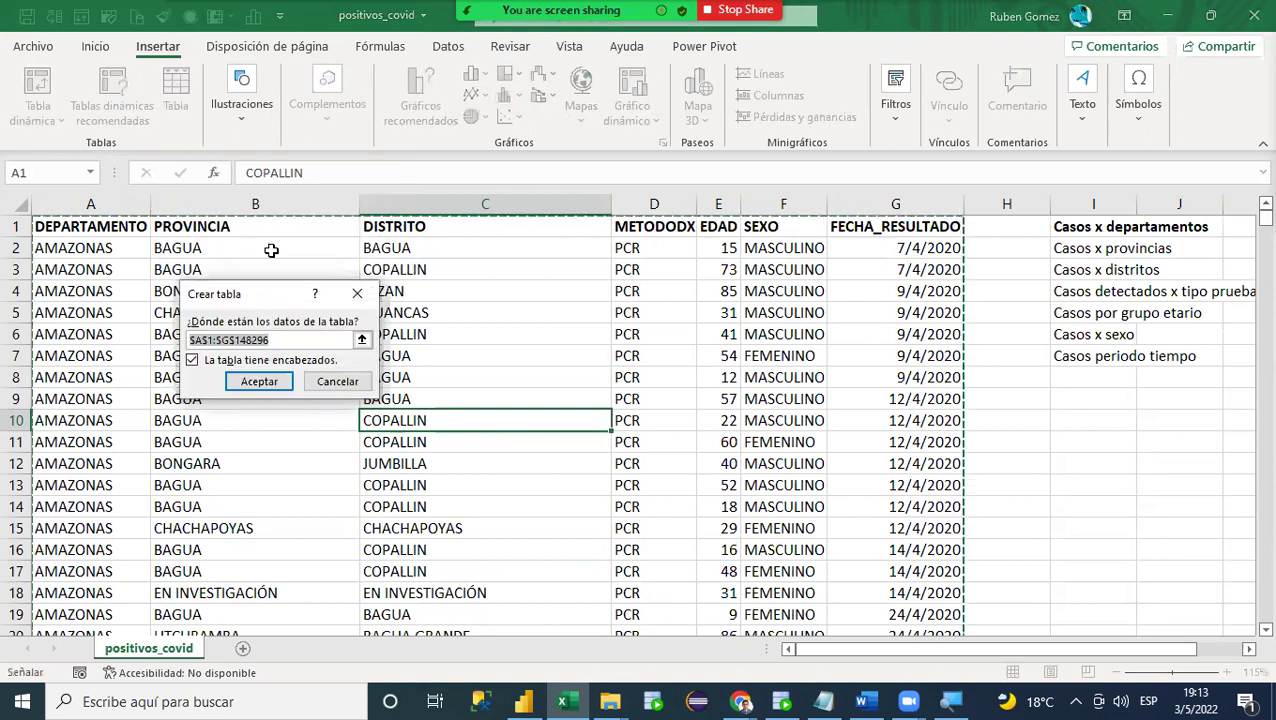
drag(277, 304, 690, 303)
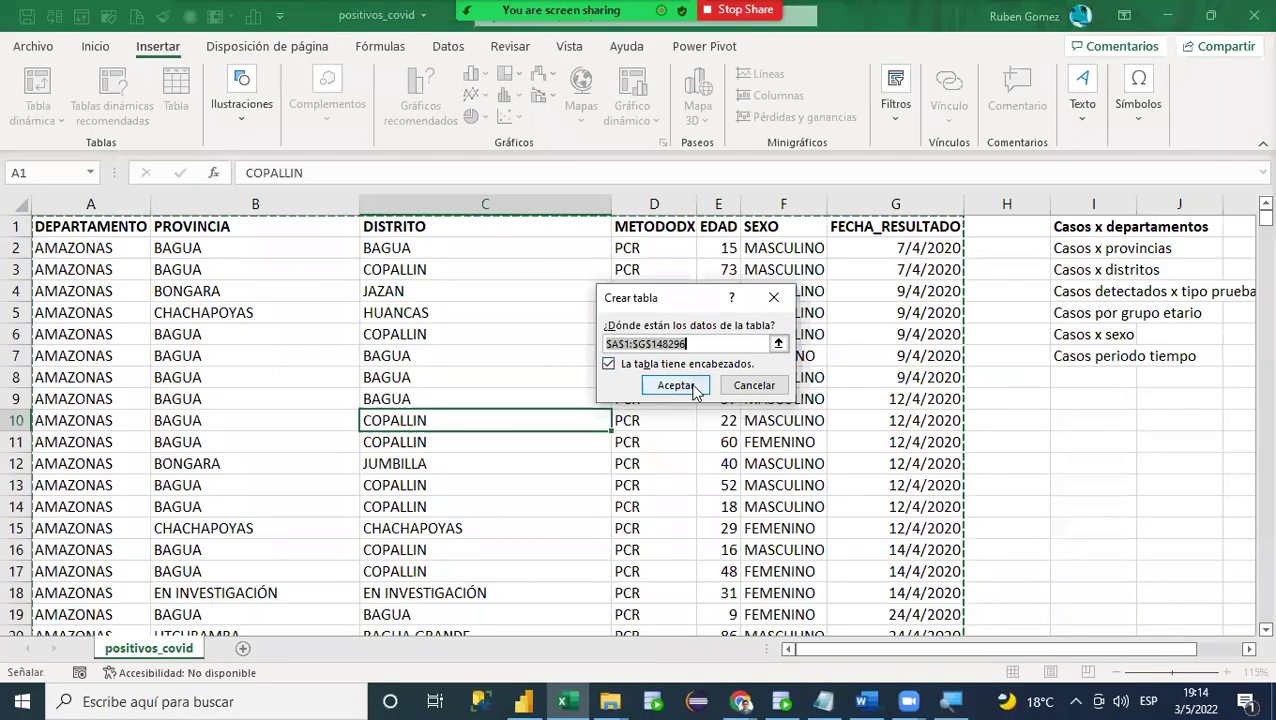
click(690, 387)
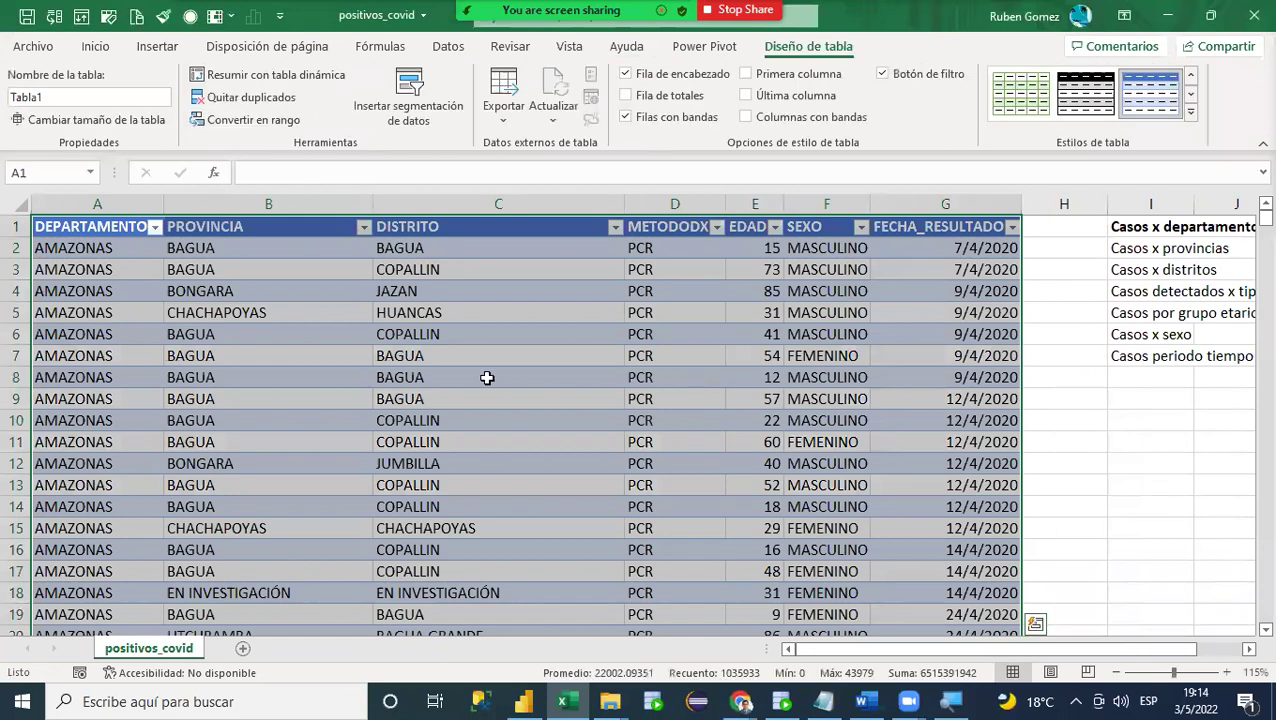
click(484, 376)
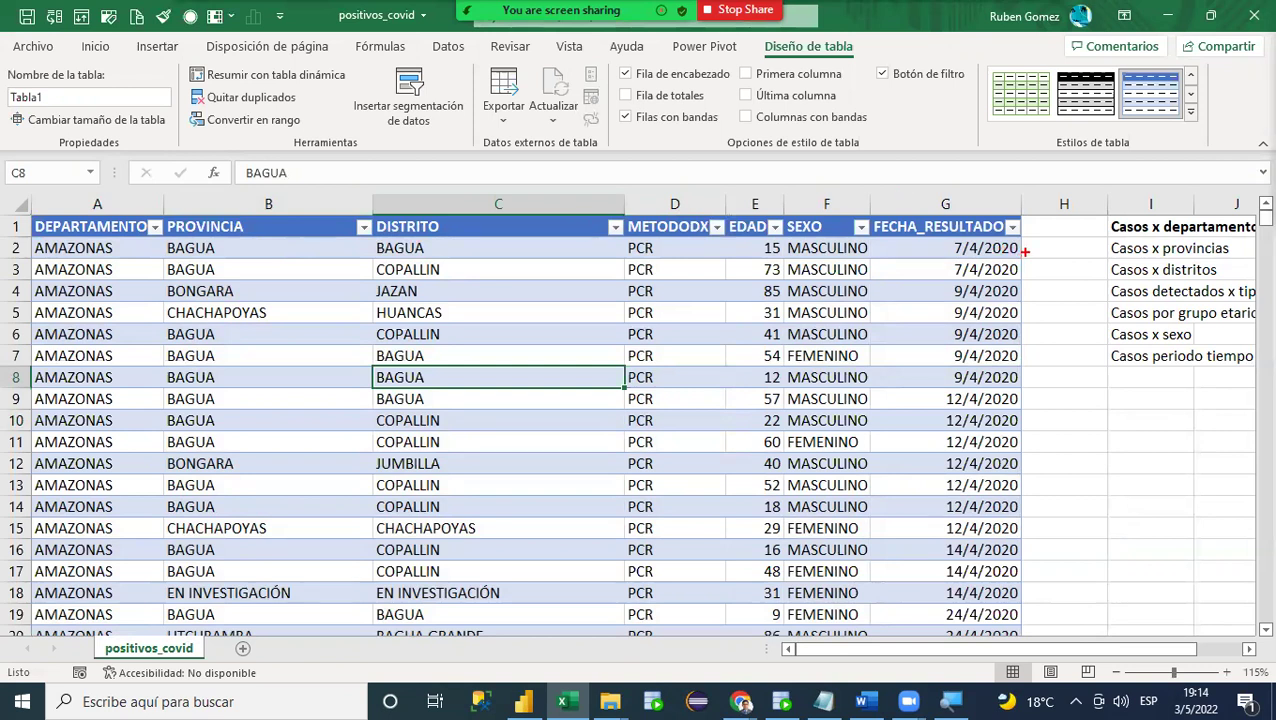
Step: Draw arrows at table rows 2 and 3 and at the PROVINCIA and DISTRITO filter controls, and clear the annotations
drag(1022, 248, 1090, 247)
drag(1024, 269, 1110, 265)
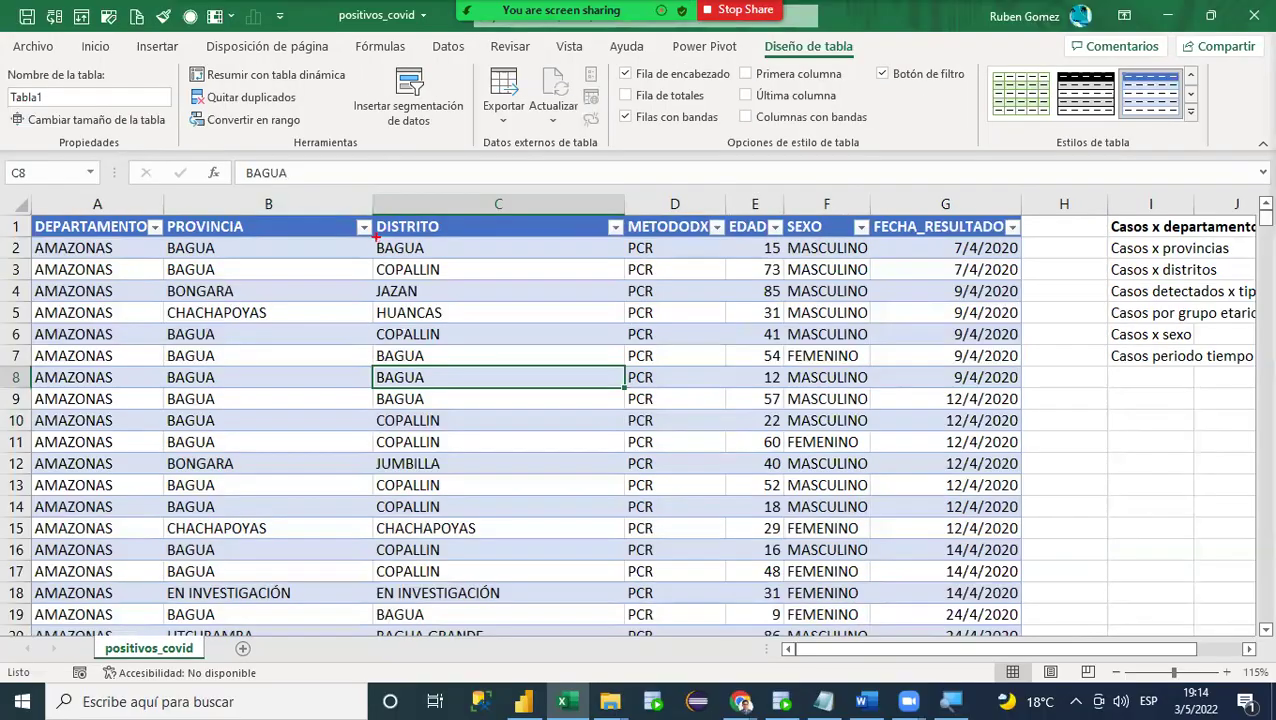
drag(378, 238, 410, 270)
drag(627, 237, 655, 271)
key(Escape)
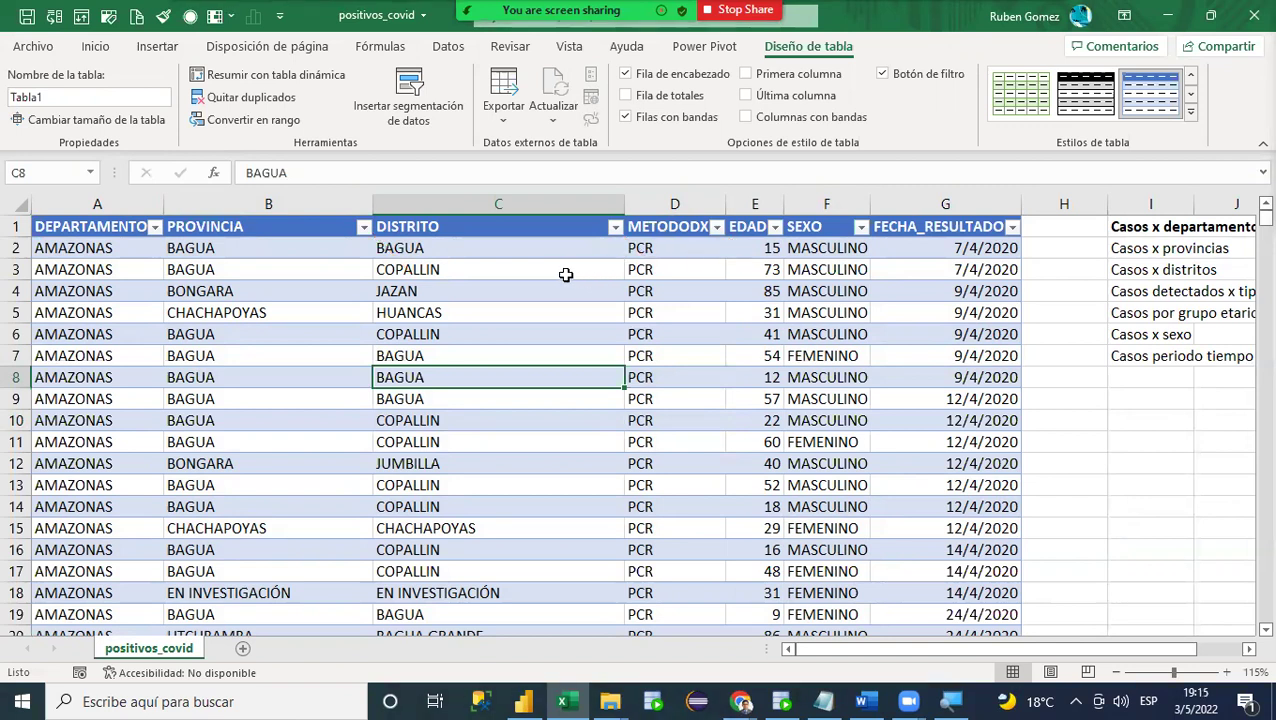
Step: With a table cell selected, frame the ribbon in red and draw arrows at Inicio, Insertar, Disposición de página, Fórmulas, Datos and Diseño de tabla
click(509, 269)
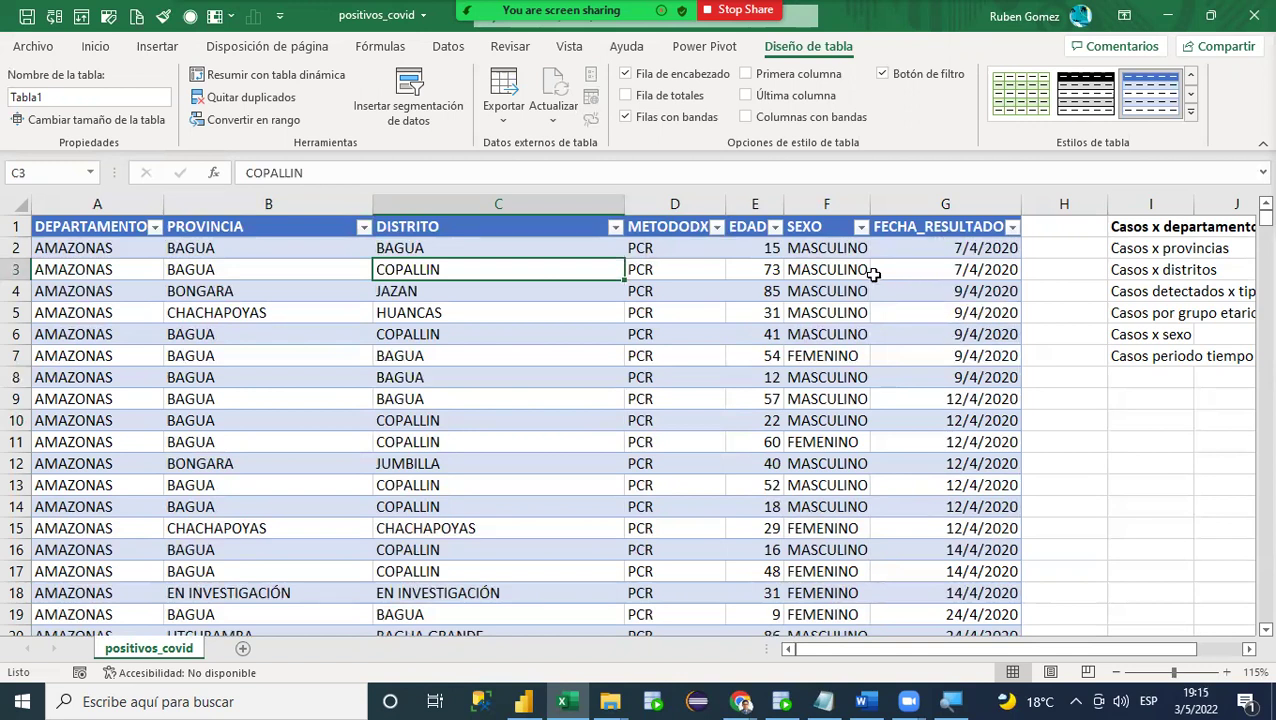
click(485, 314)
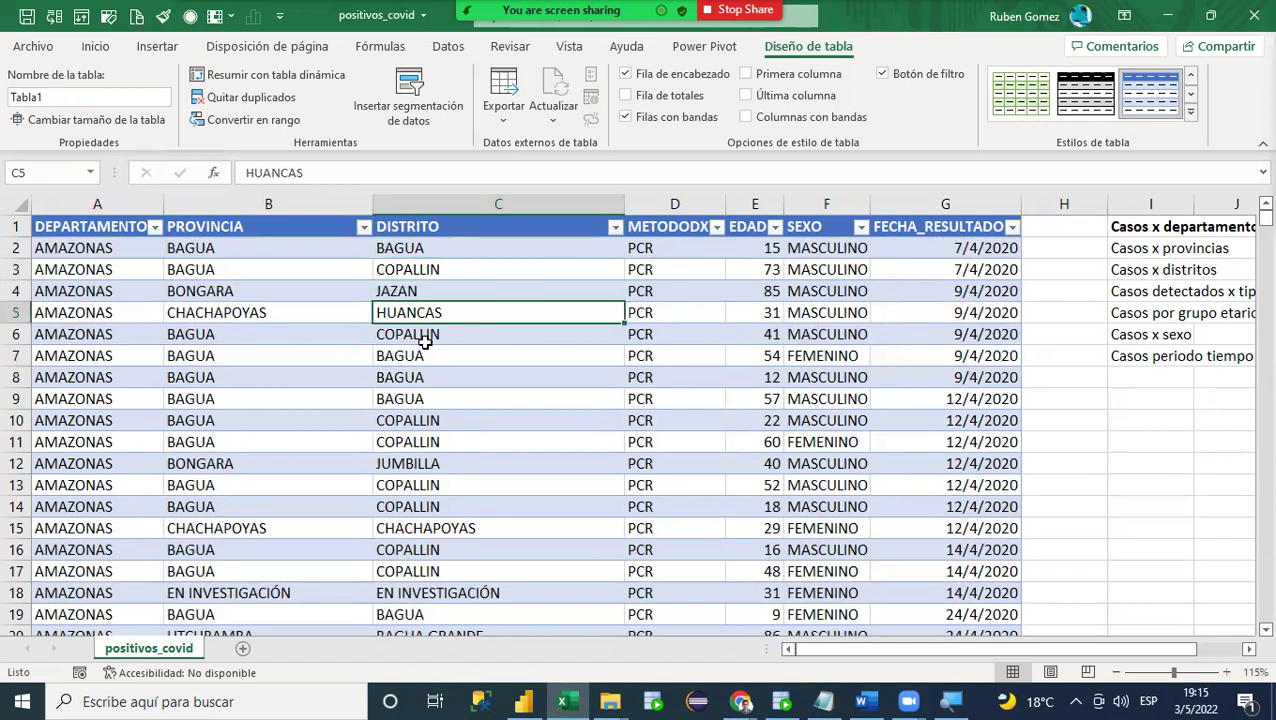
click(423, 335)
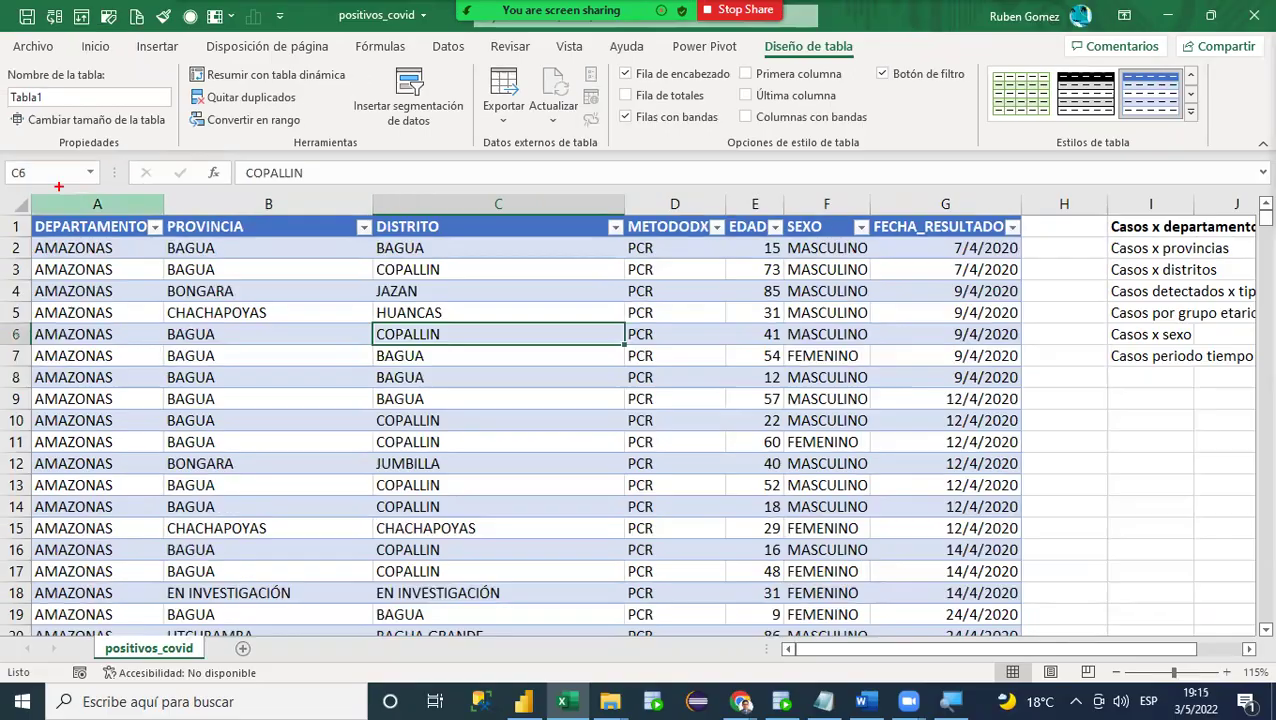
mouse_move(5, 34)
mouse_down()
mouse_move(57, 105)
mouse_move(725, 148)
mouse_move(1212, 132)
mouse_move(1267, 142)
mouse_up()
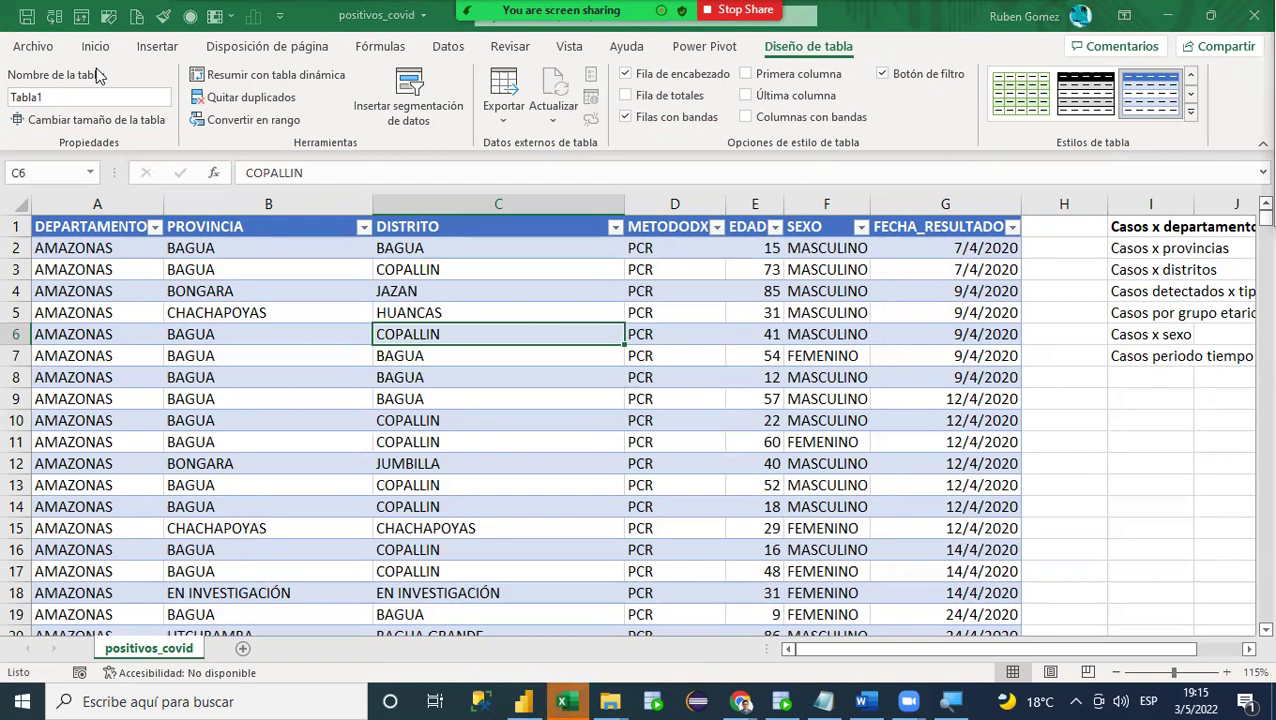
drag(108, 58, 160, 108)
drag(175, 57, 235, 123)
drag(316, 68, 356, 117)
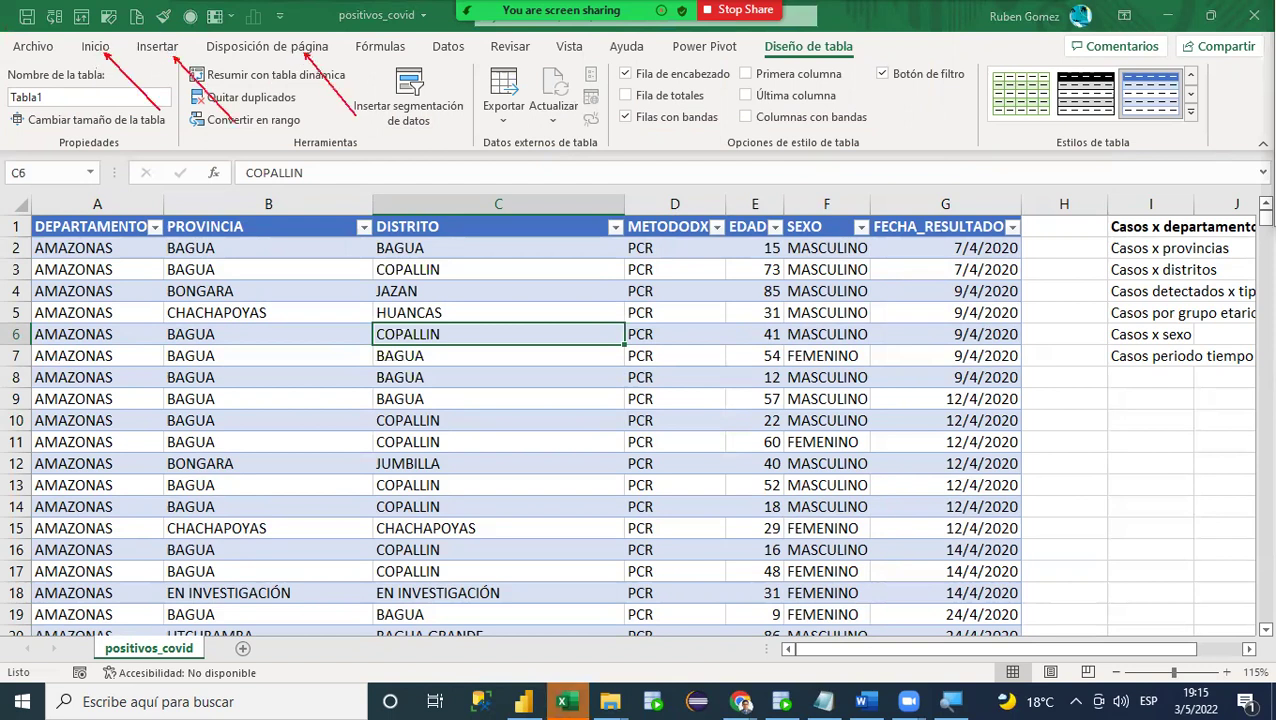
drag(389, 49, 456, 105)
mouse_move(453, 57)
mouse_down()
mouse_move(500, 88)
mouse_move(558, 87)
mouse_up()
drag(760, 47, 861, 67)
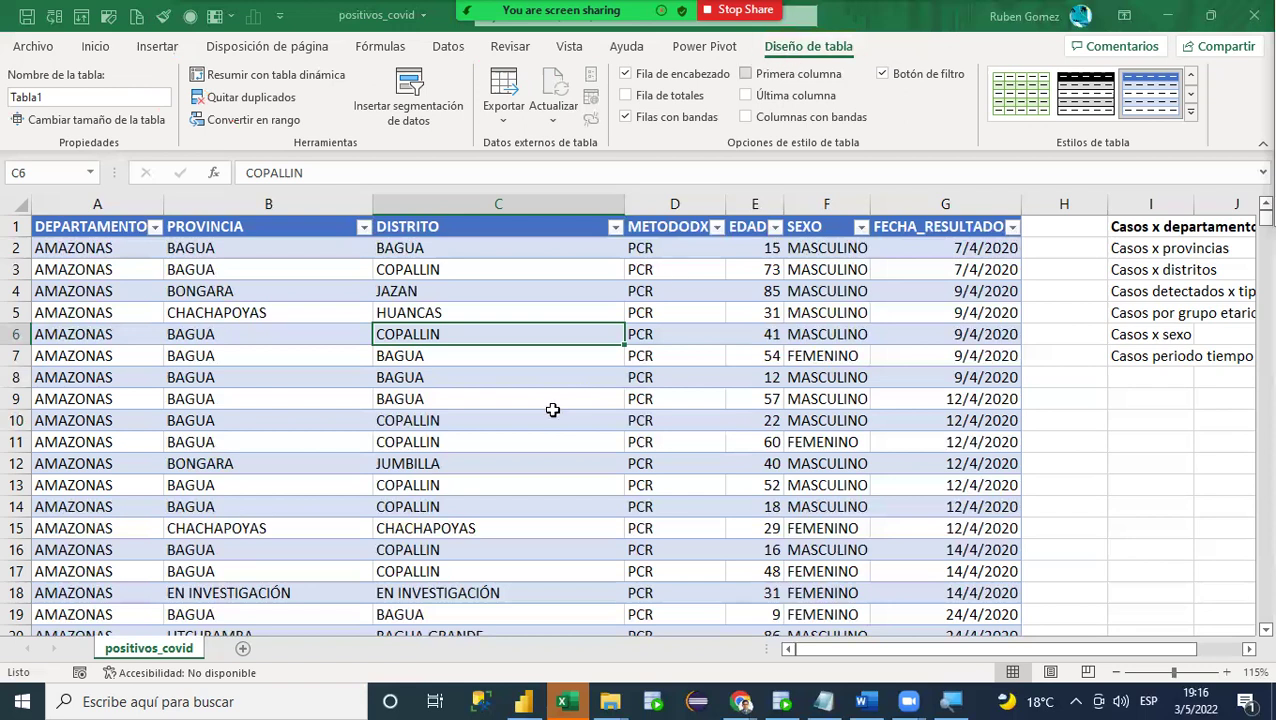
Step: Select cells inside and outside the table to compare when the table design commands are available
click(686, 312)
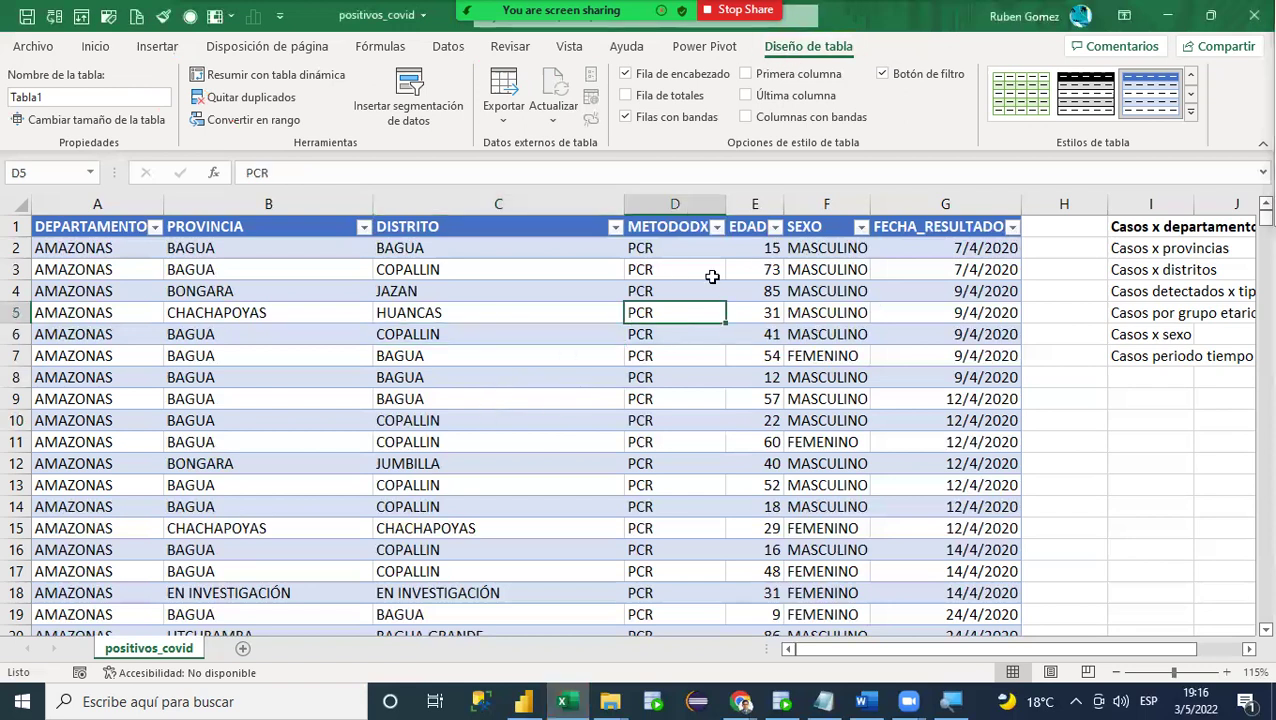
click(652, 334)
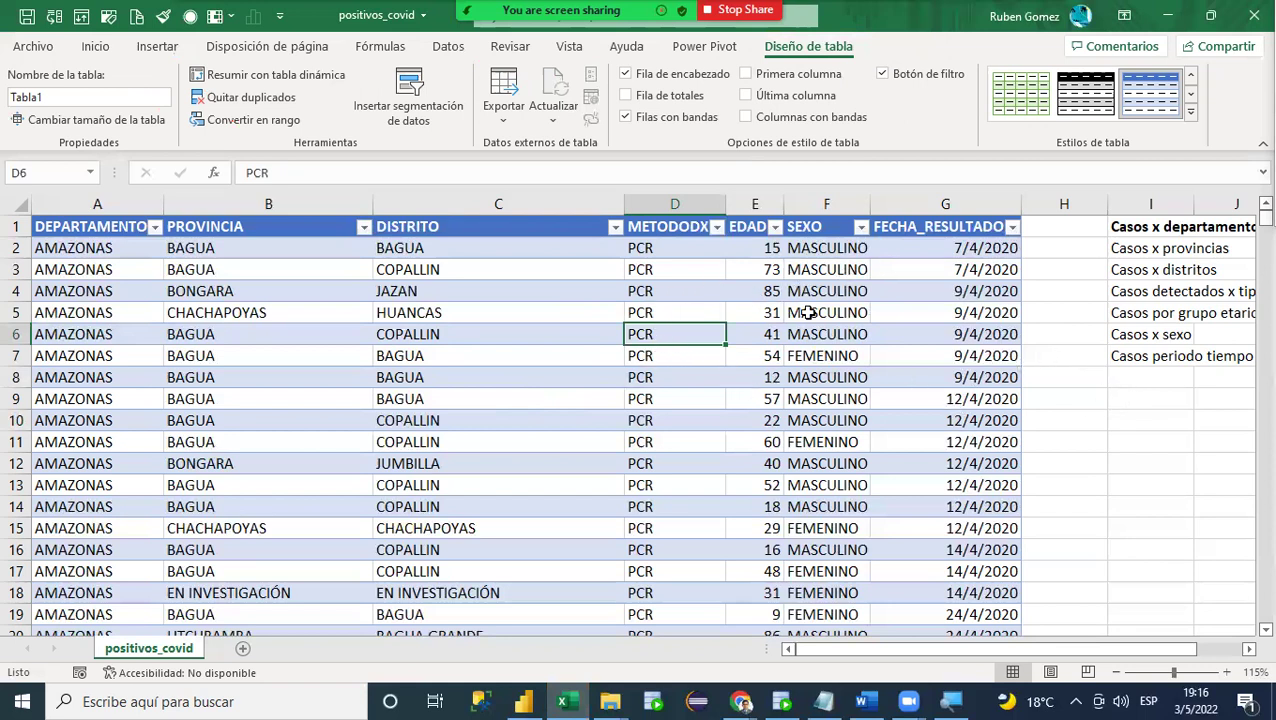
click(1145, 397)
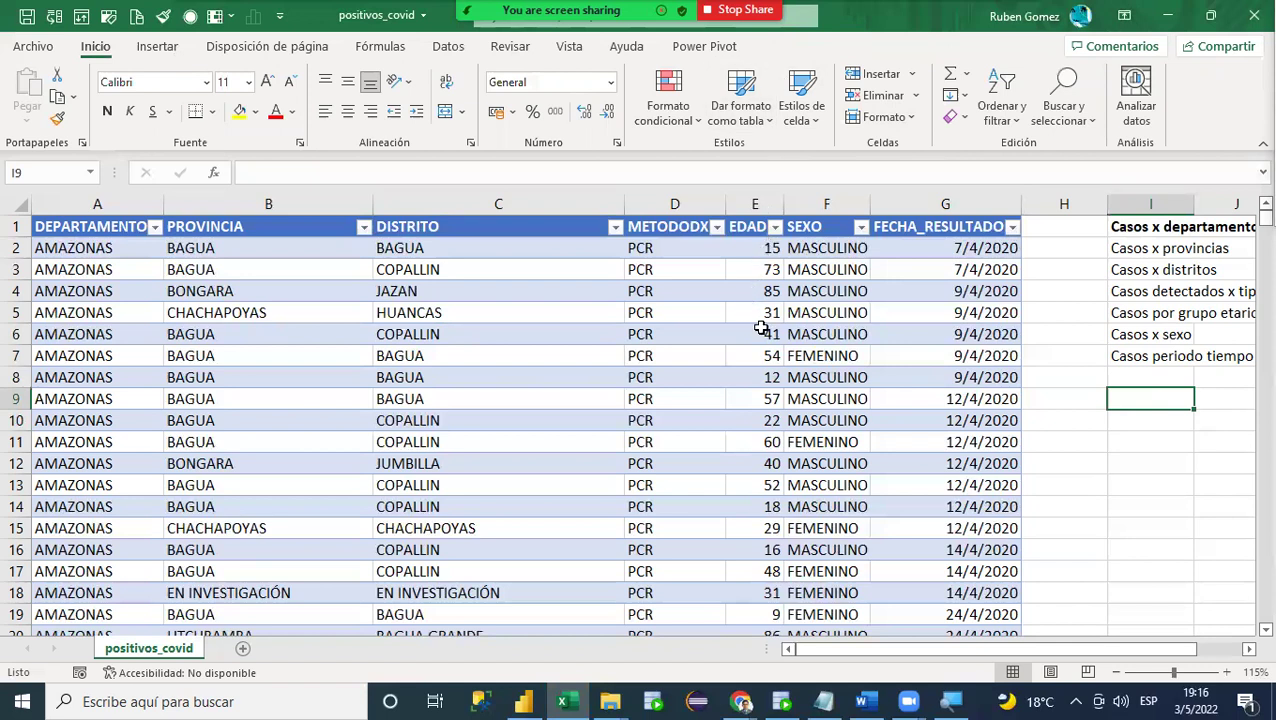
click(819, 331)
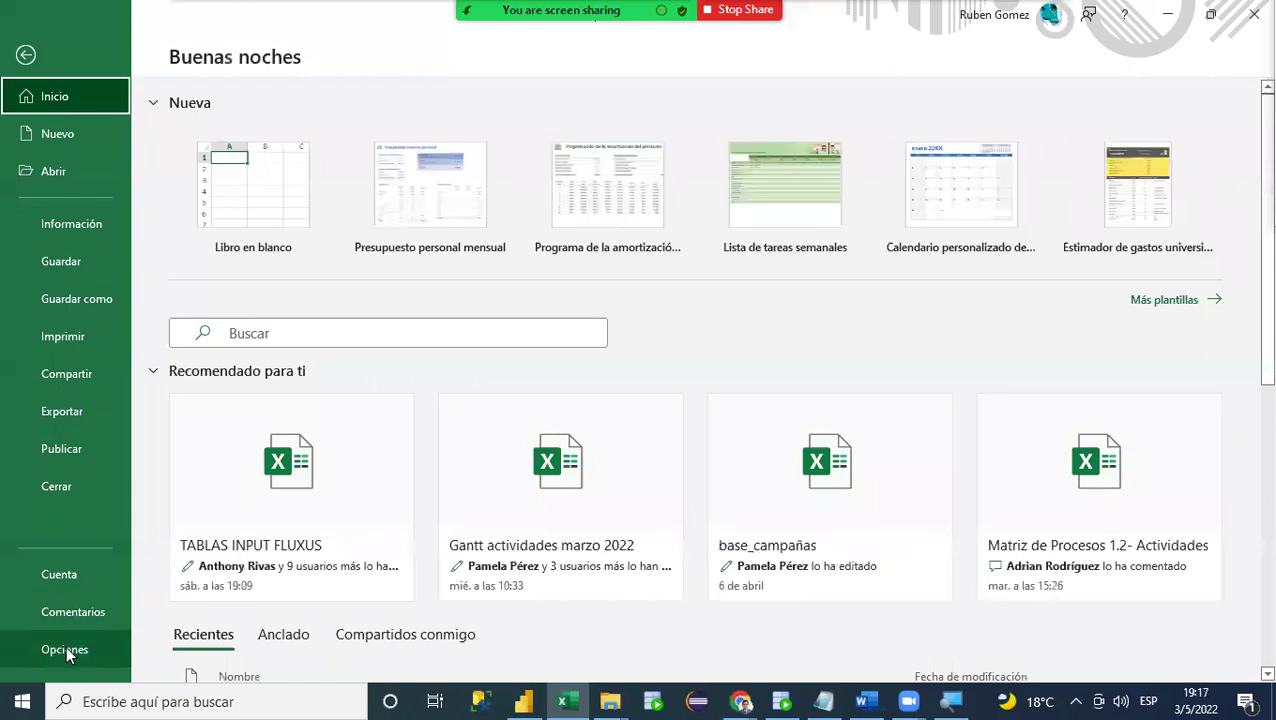
Step: Customise the ribbon in the Excel options to hide Power Pivot
key(Escape)
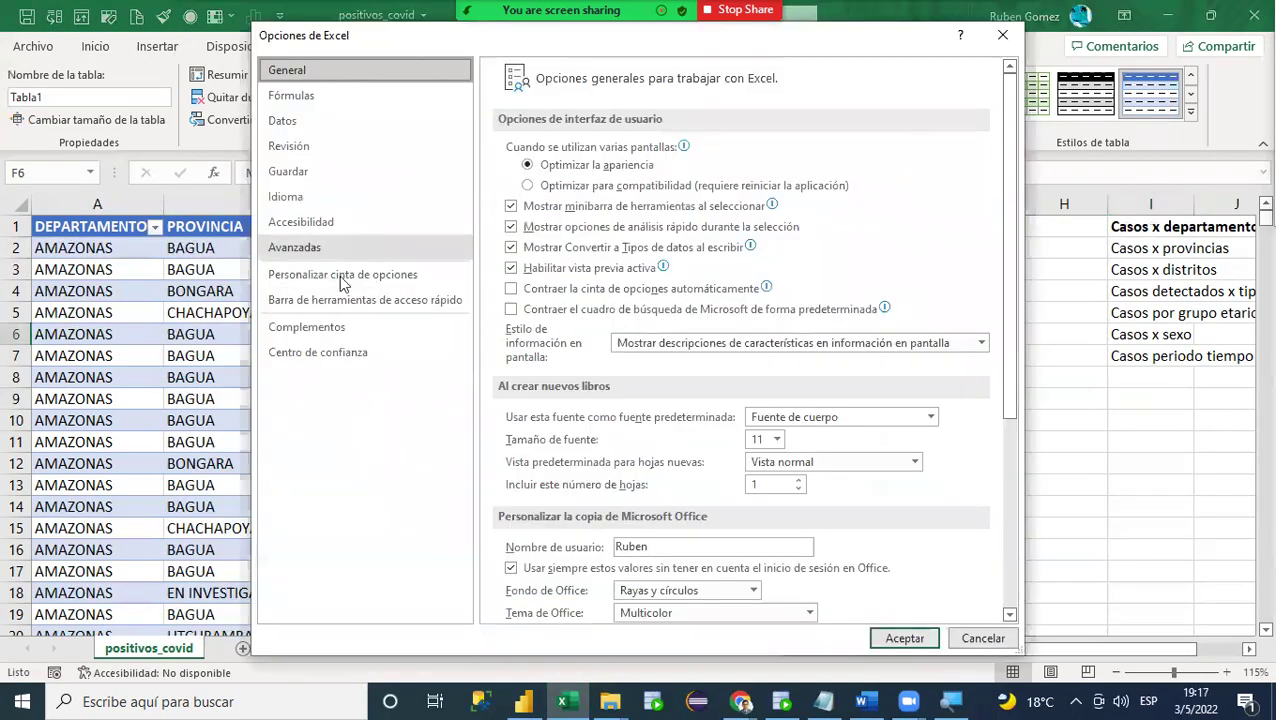
click(420, 262)
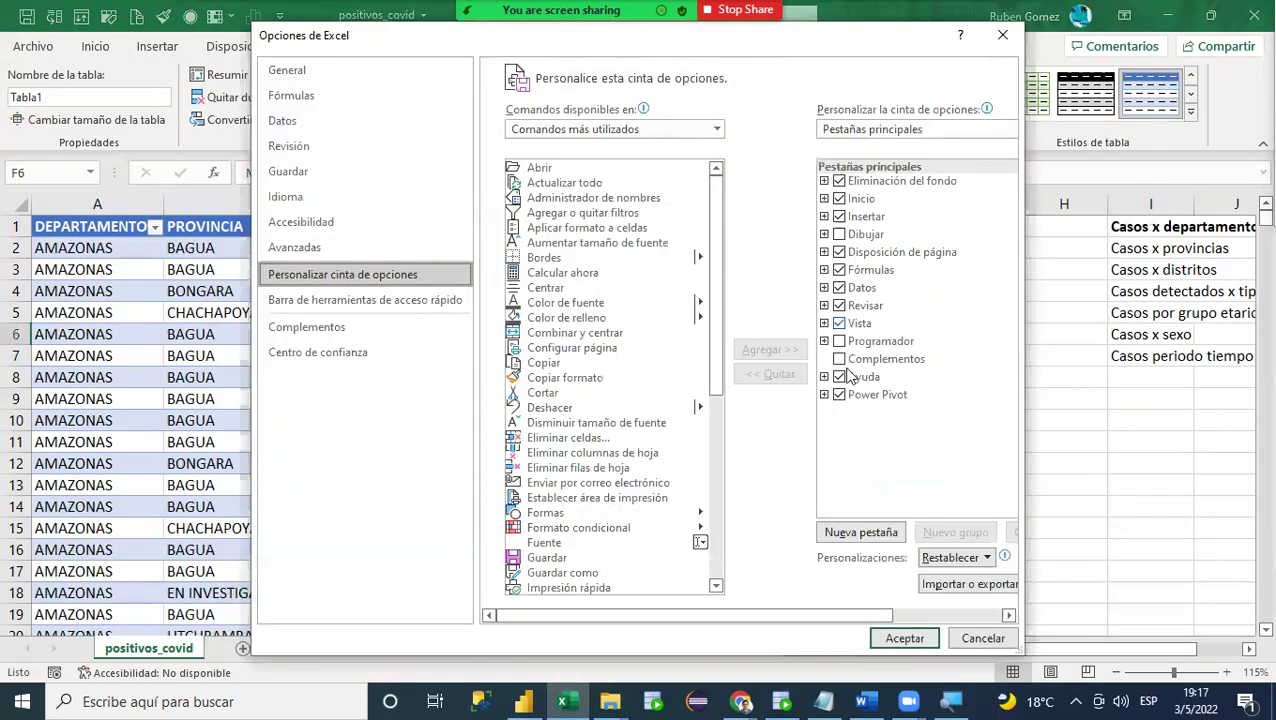
click(838, 394)
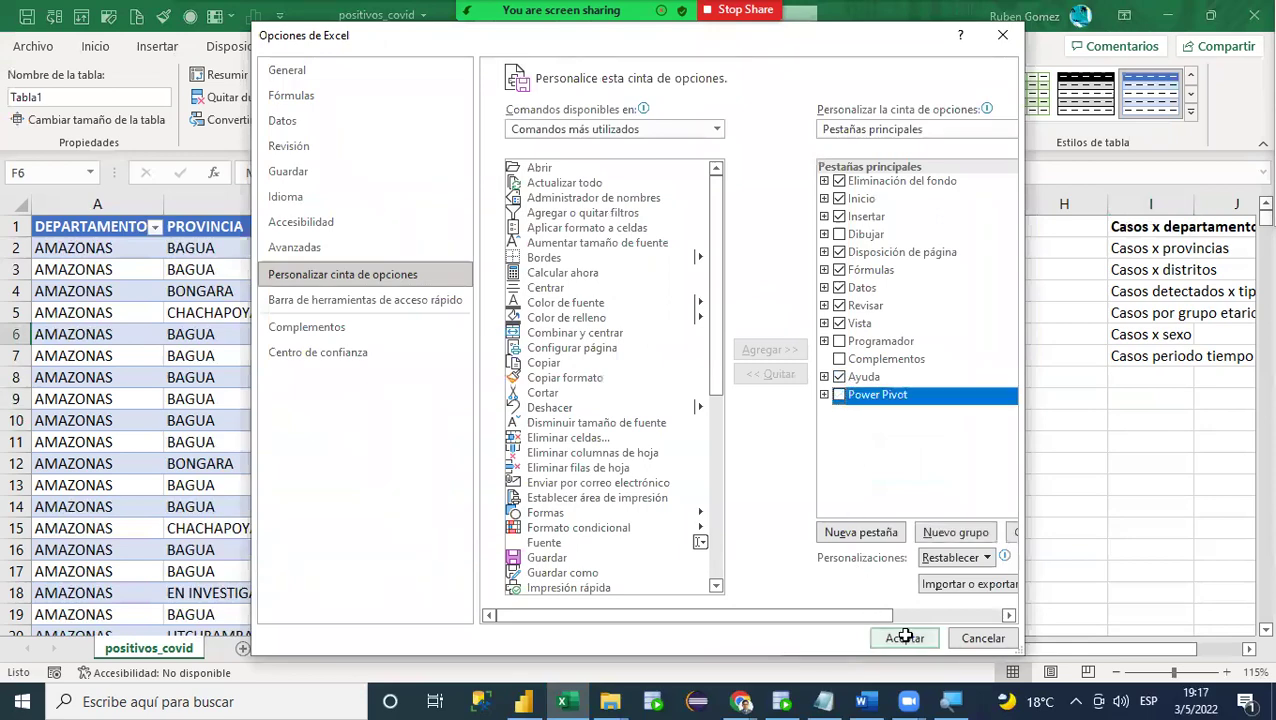
click(904, 638)
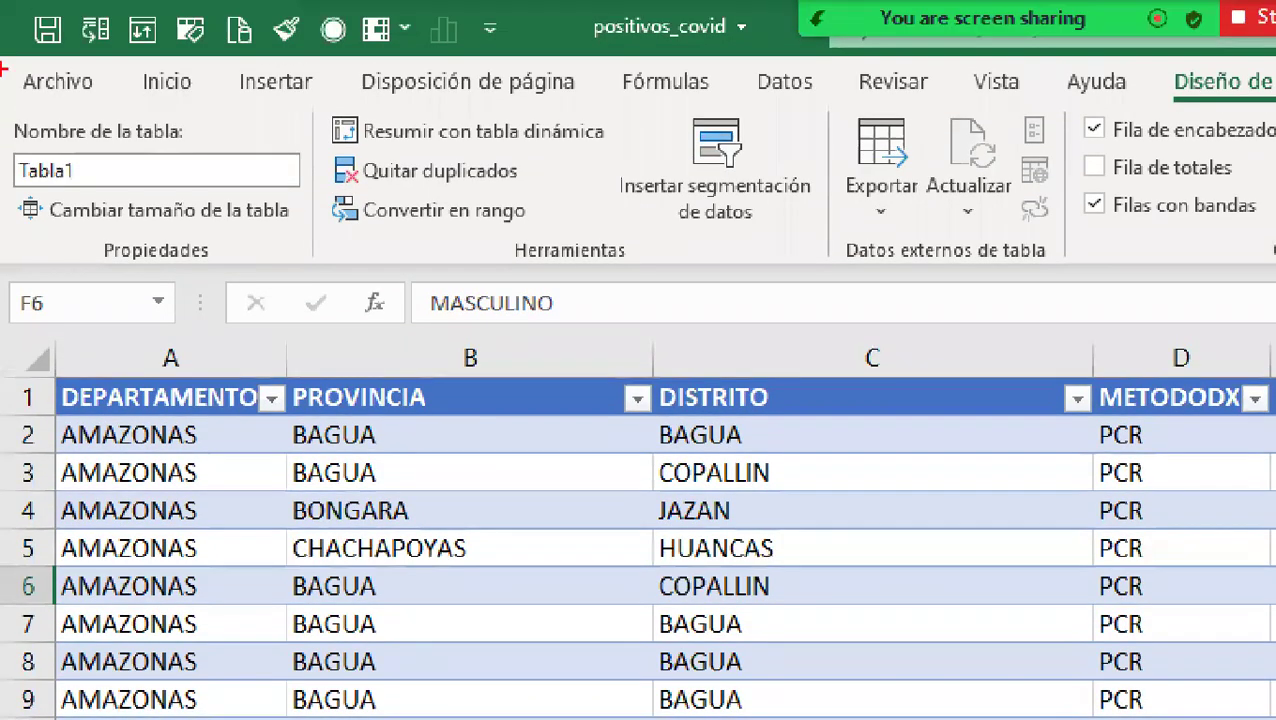
Step: Magnify the table design commands, frame the Propiedades group and draw arrows at Propiedades, Herramientas and Datos externos de tabla
mouse_move(3, 89)
mouse_down()
mouse_move(236, 267)
mouse_move(318, 268)
mouse_up()
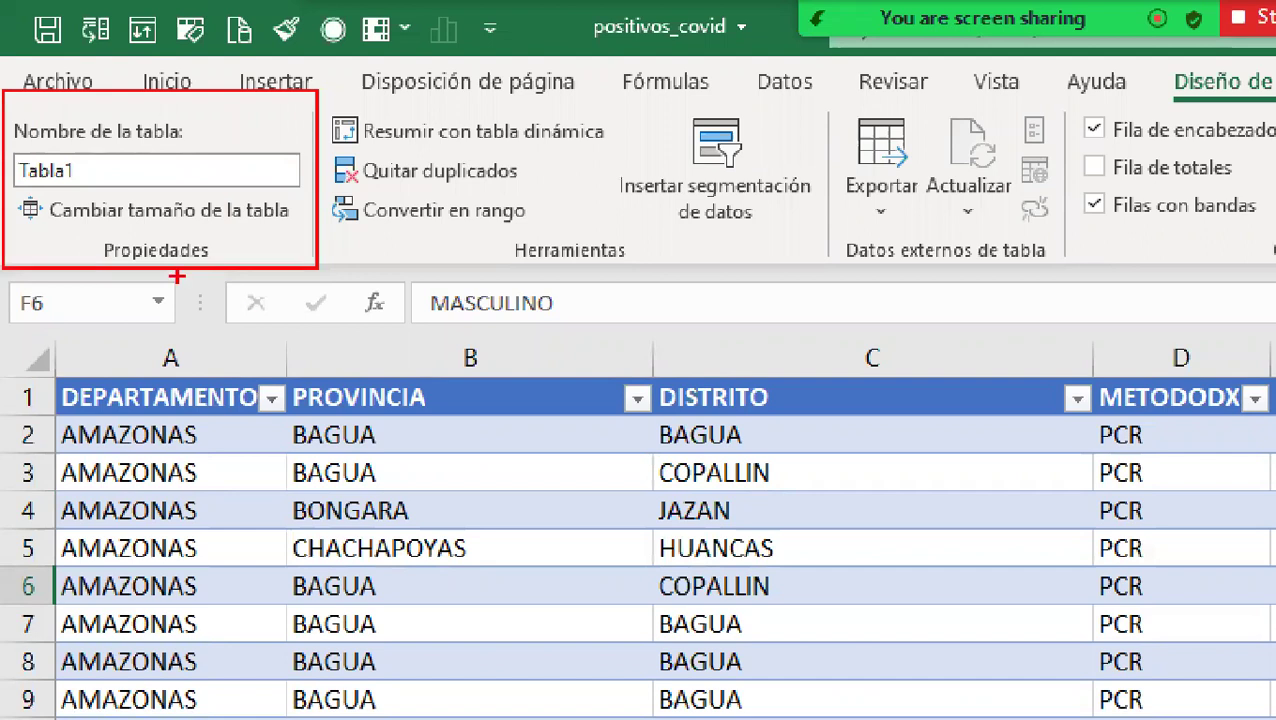
drag(210, 254, 301, 318)
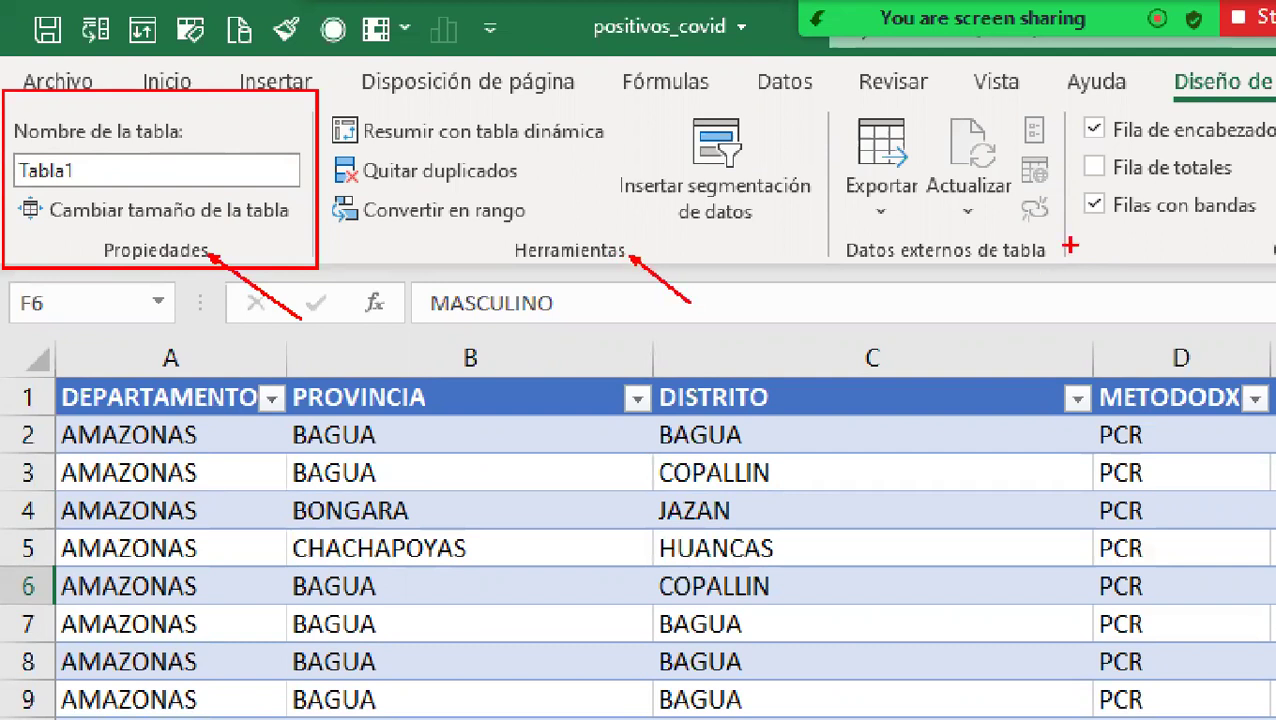
drag(1047, 258, 1113, 313)
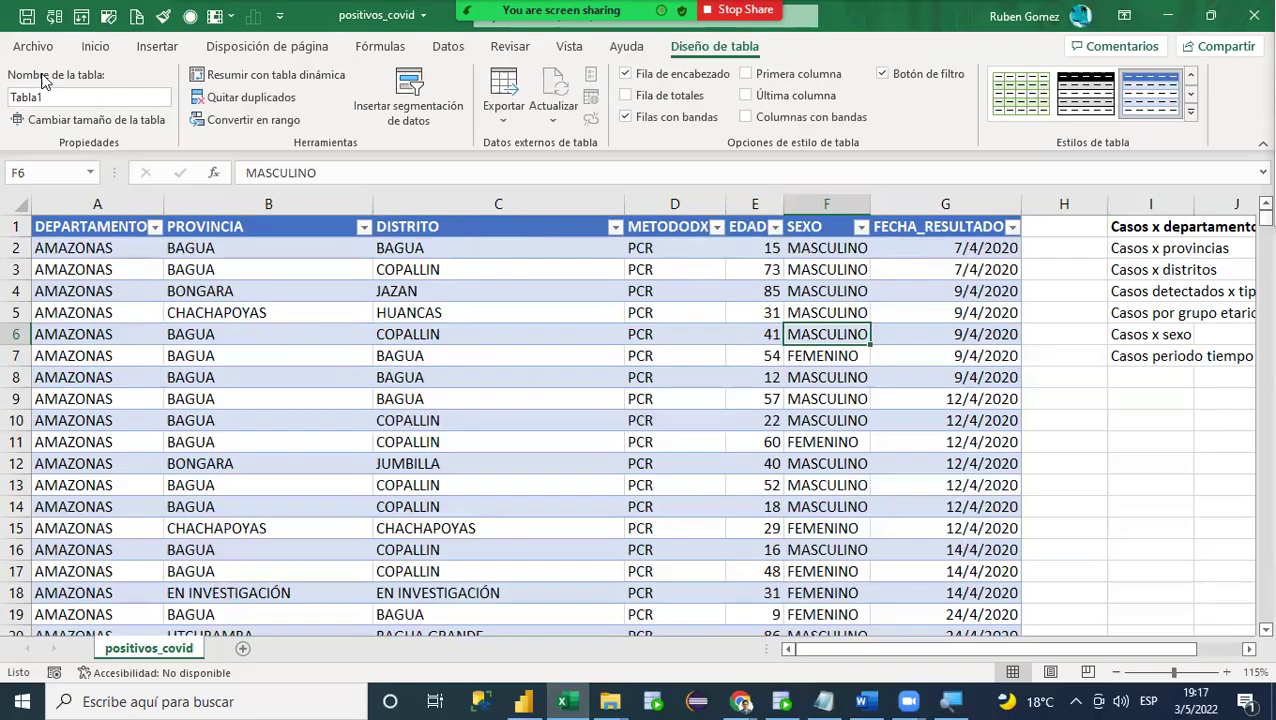
Step: Rename the table as TbCasosPositivos
click(58, 92)
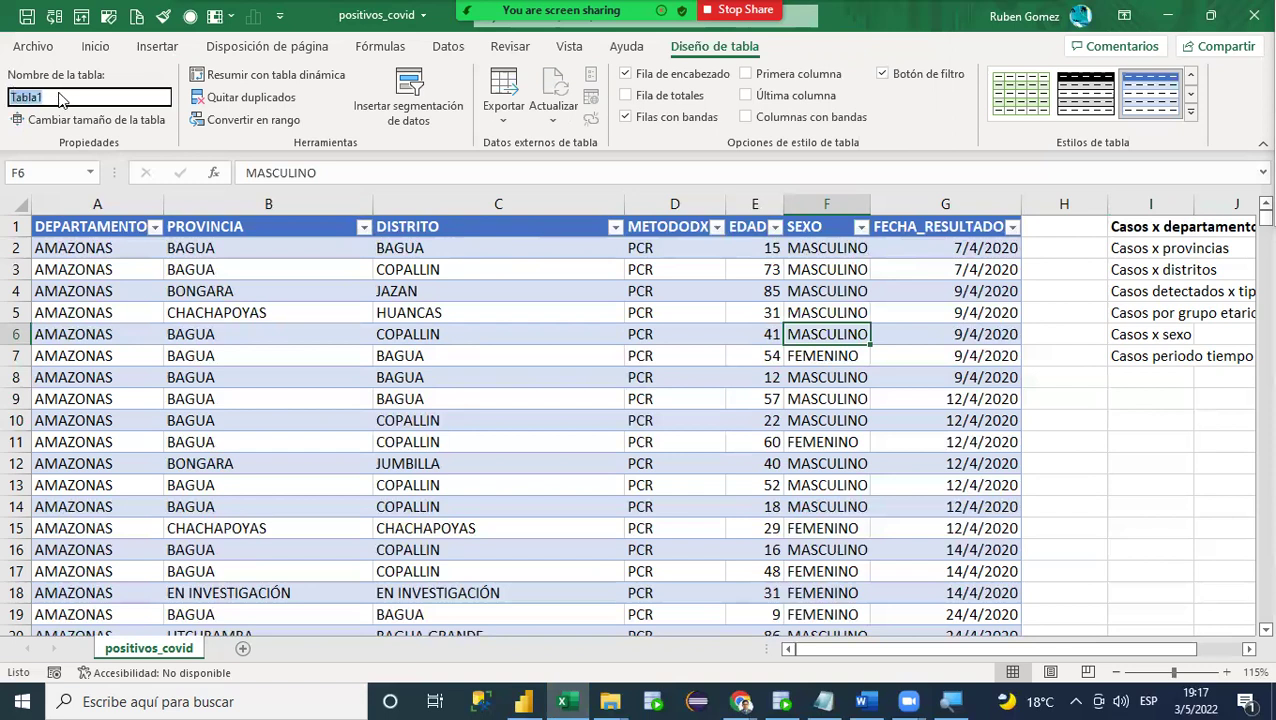
text(Casos)
key(BackSpace)
key(BackSpace)
key(BackSpace)
key(BackSpace)
key(BackSpace)
text(TbCasosPositivos)
key(Return)
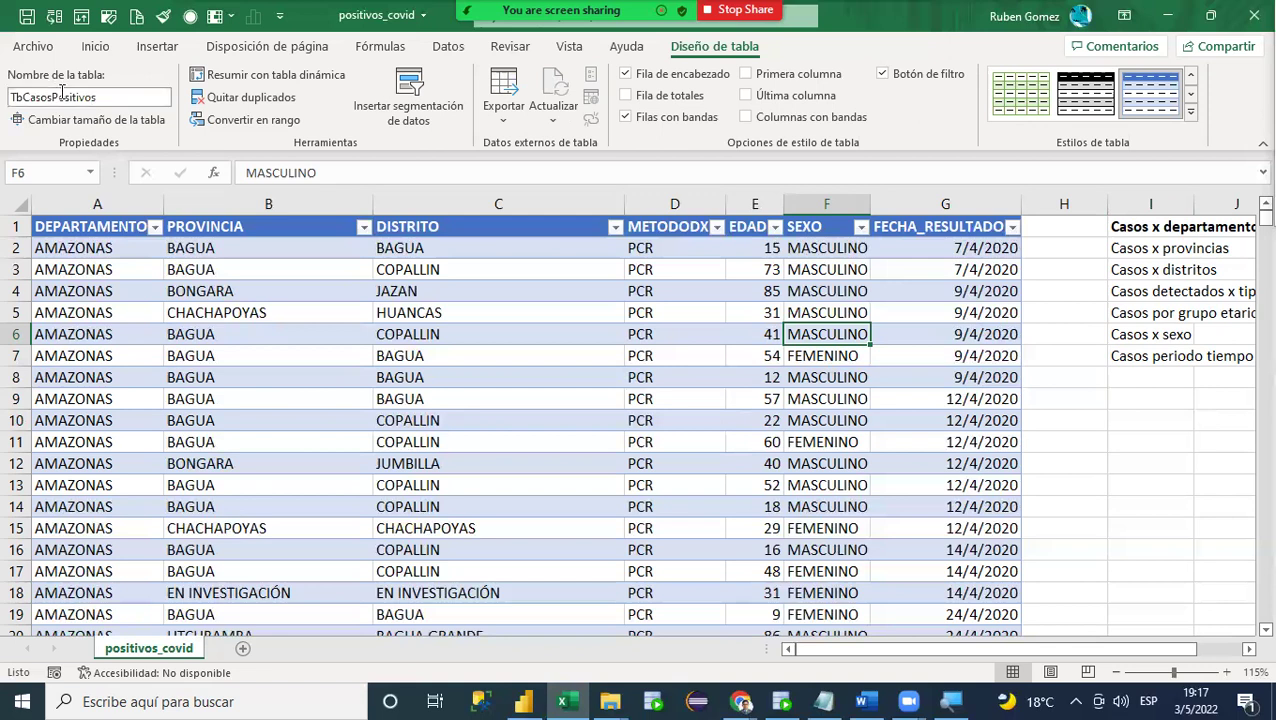
click(820, 361)
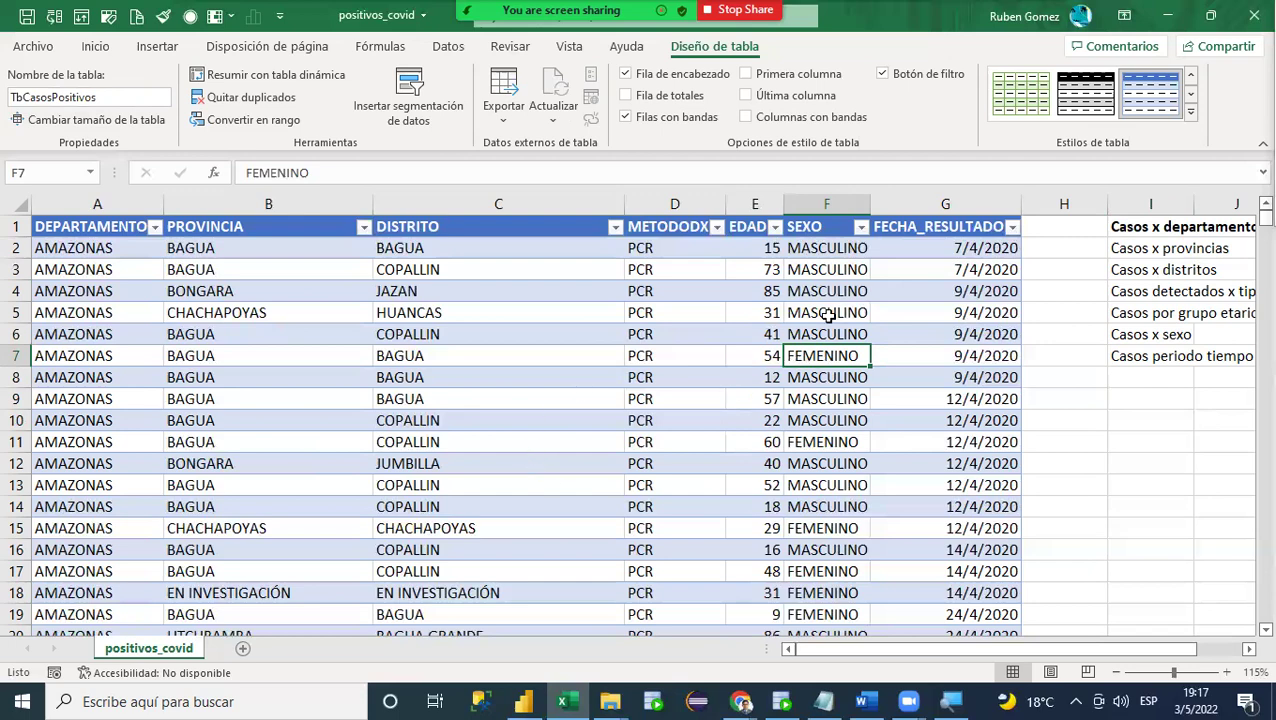
Step: Start a pivot table using the TbCasosPositivos table as its source
ctrl+scroll(686, 352, down, 3)
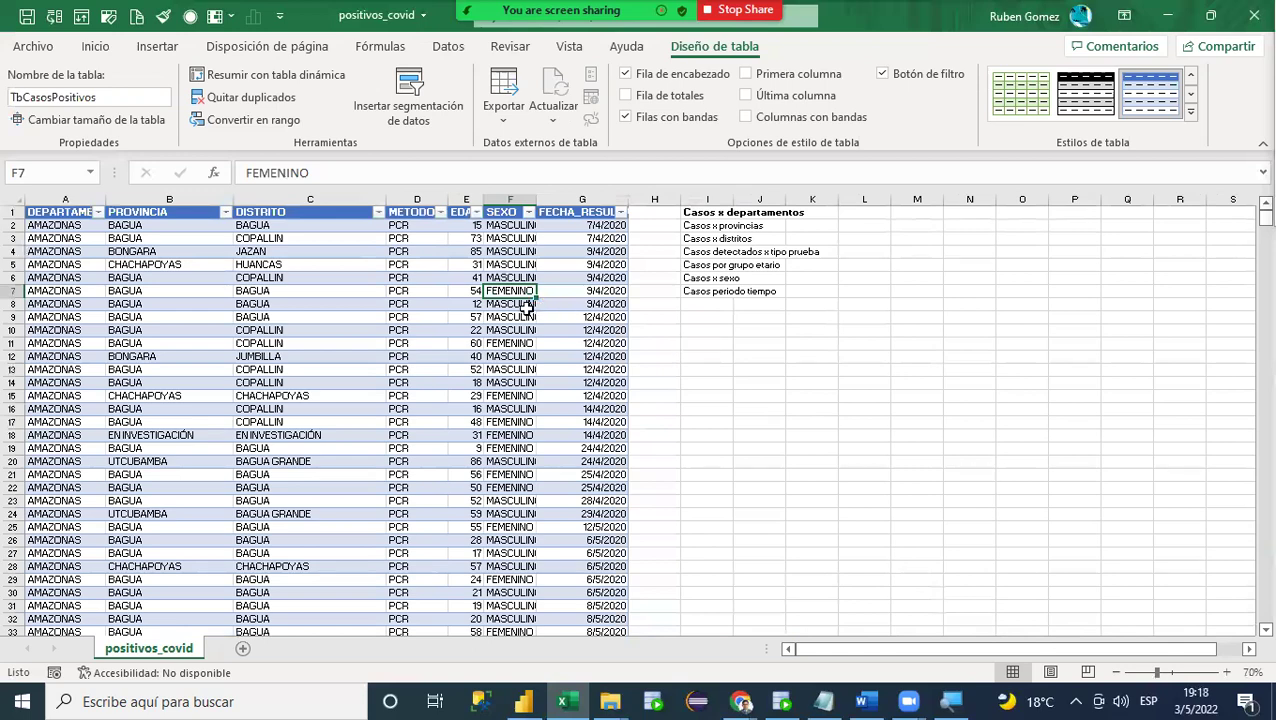
ctrl+scroll(541, 319, up, 1)
scroll(568, 324, up, 1)
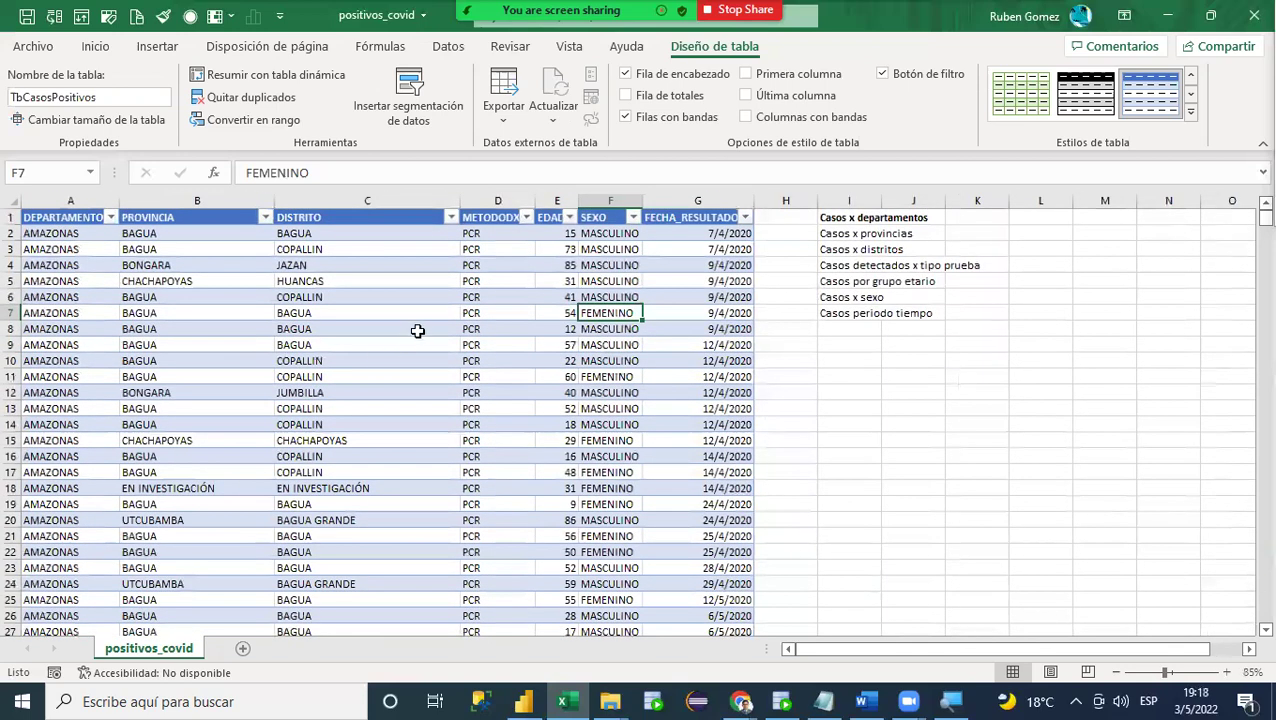
click(336, 328)
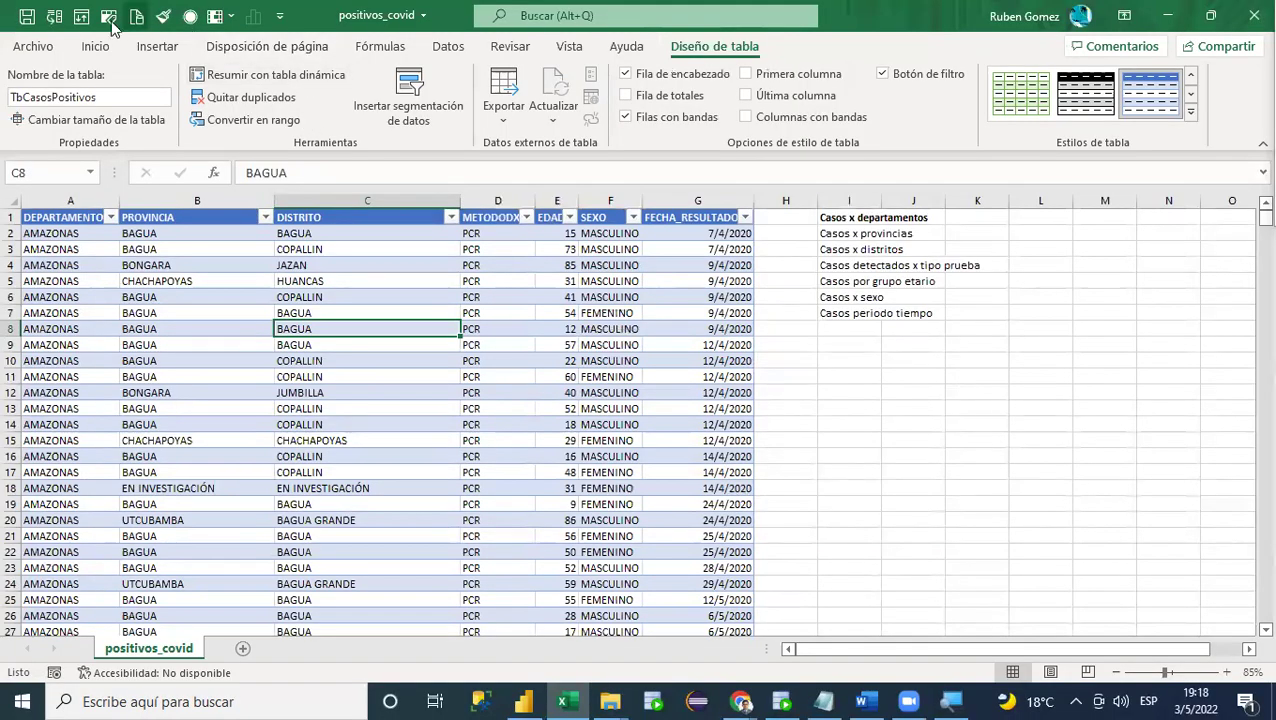
click(158, 50)
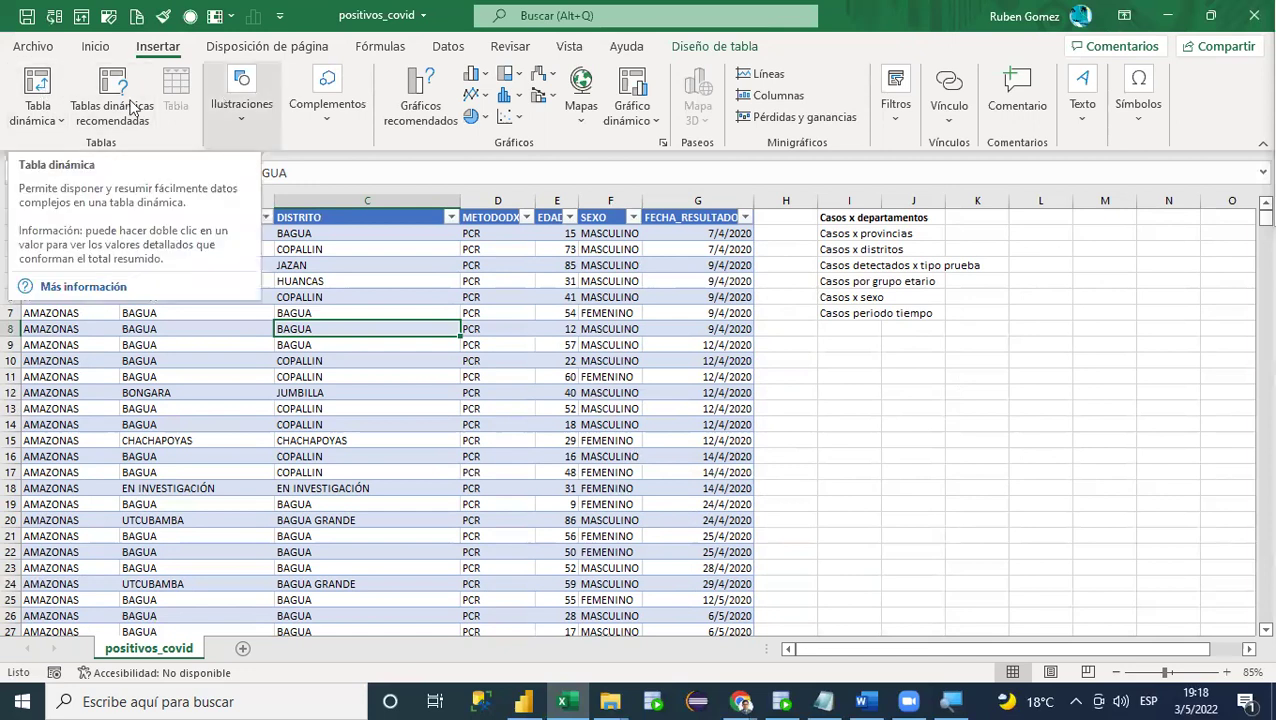
click(39, 84)
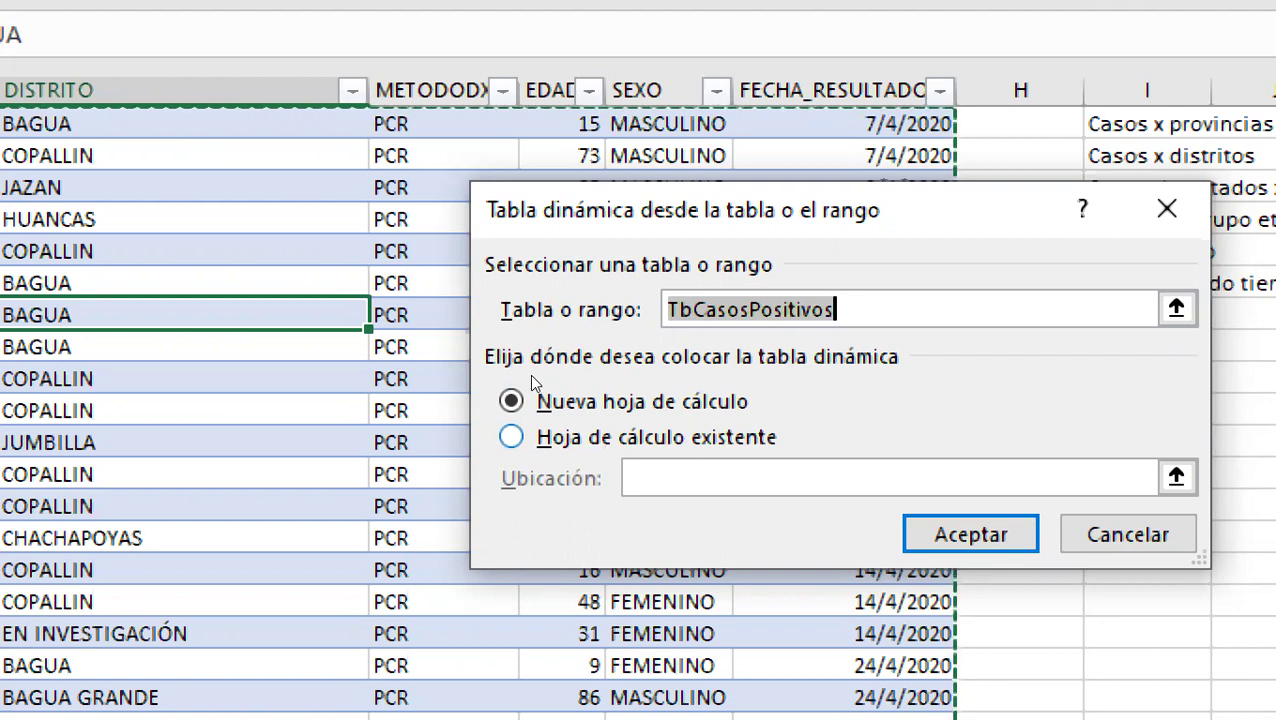
Step: Create the pivot table on the existing positivos_covid sheet at cell K2
click(517, 437)
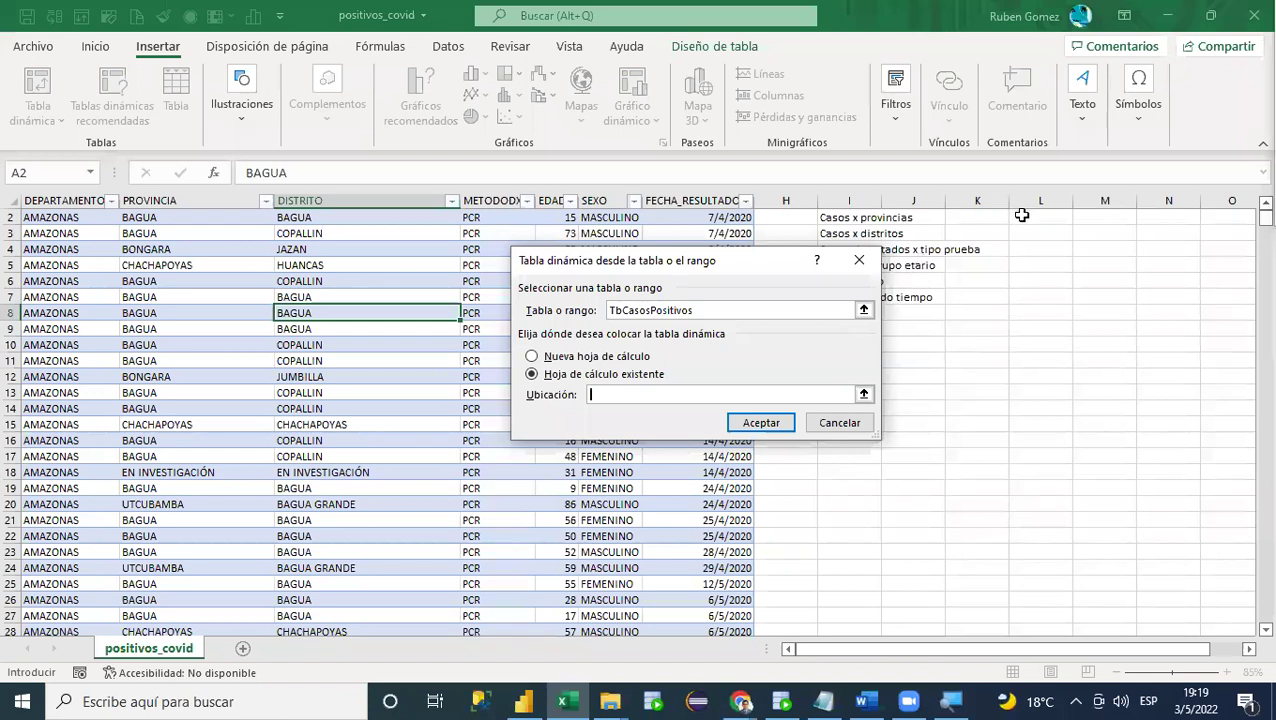
click(993, 215)
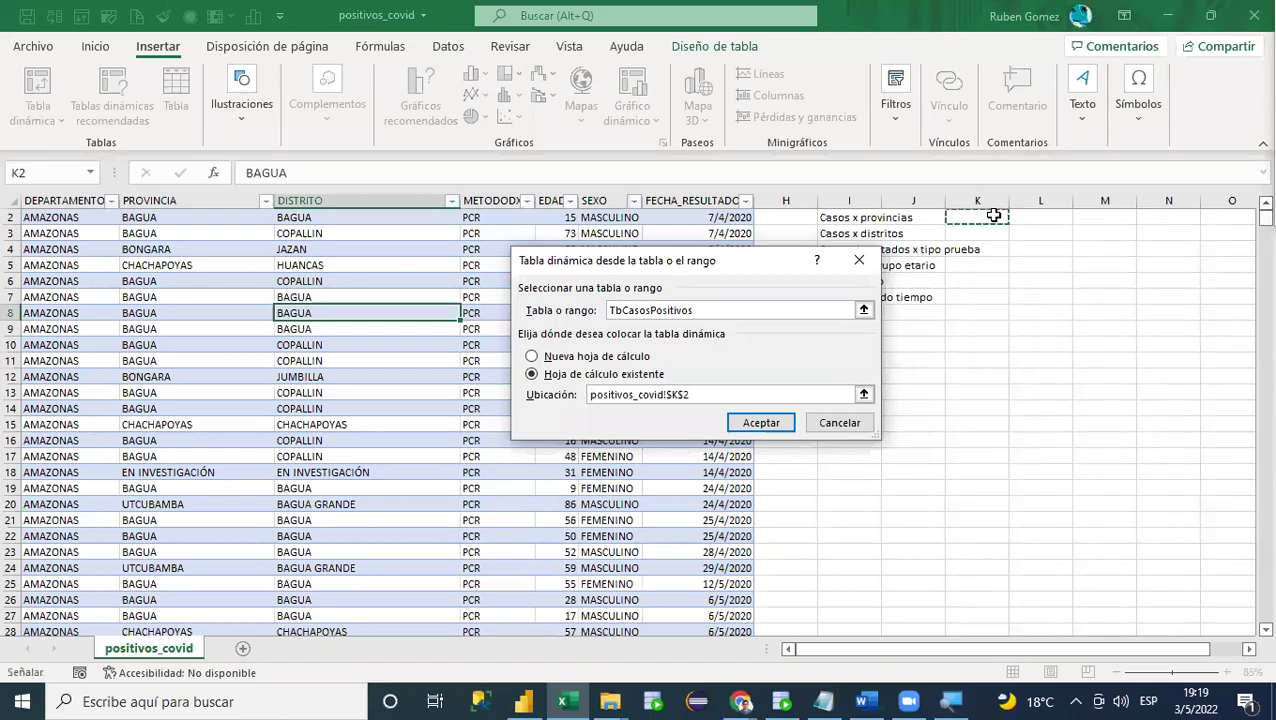
click(1037, 204)
click(991, 217)
scroll(982, 220, up, 1)
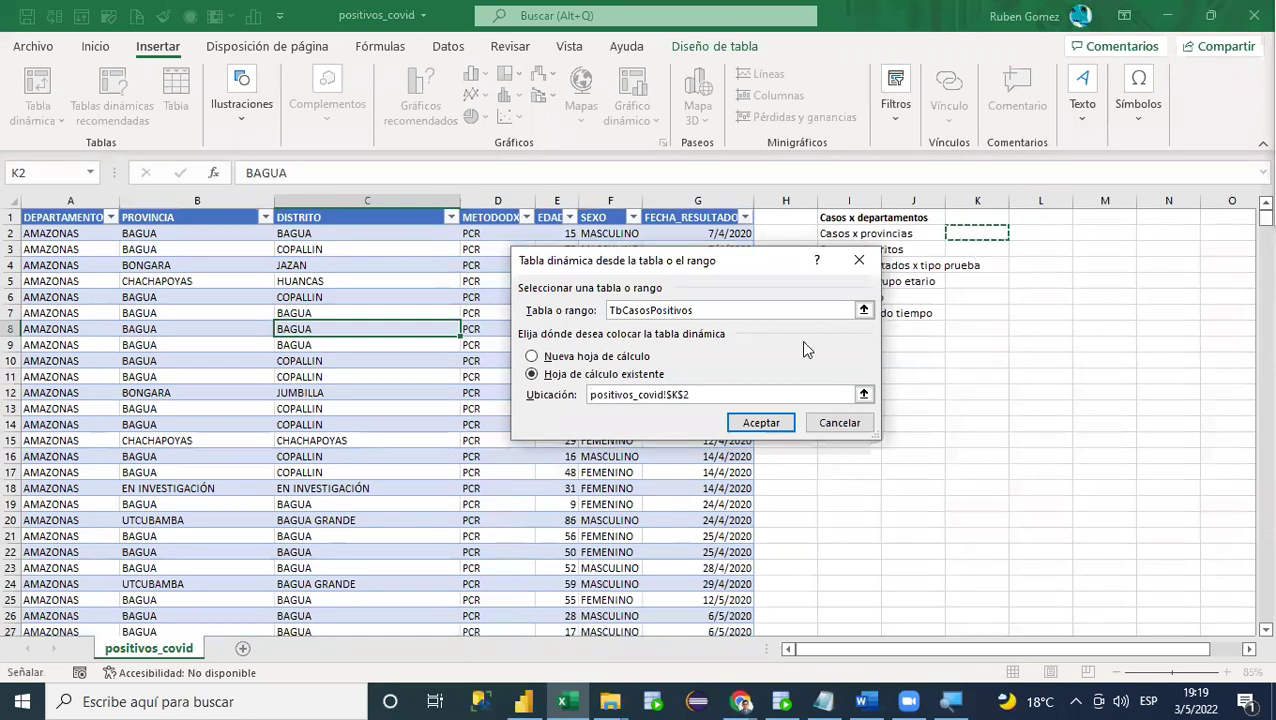
click(760, 423)
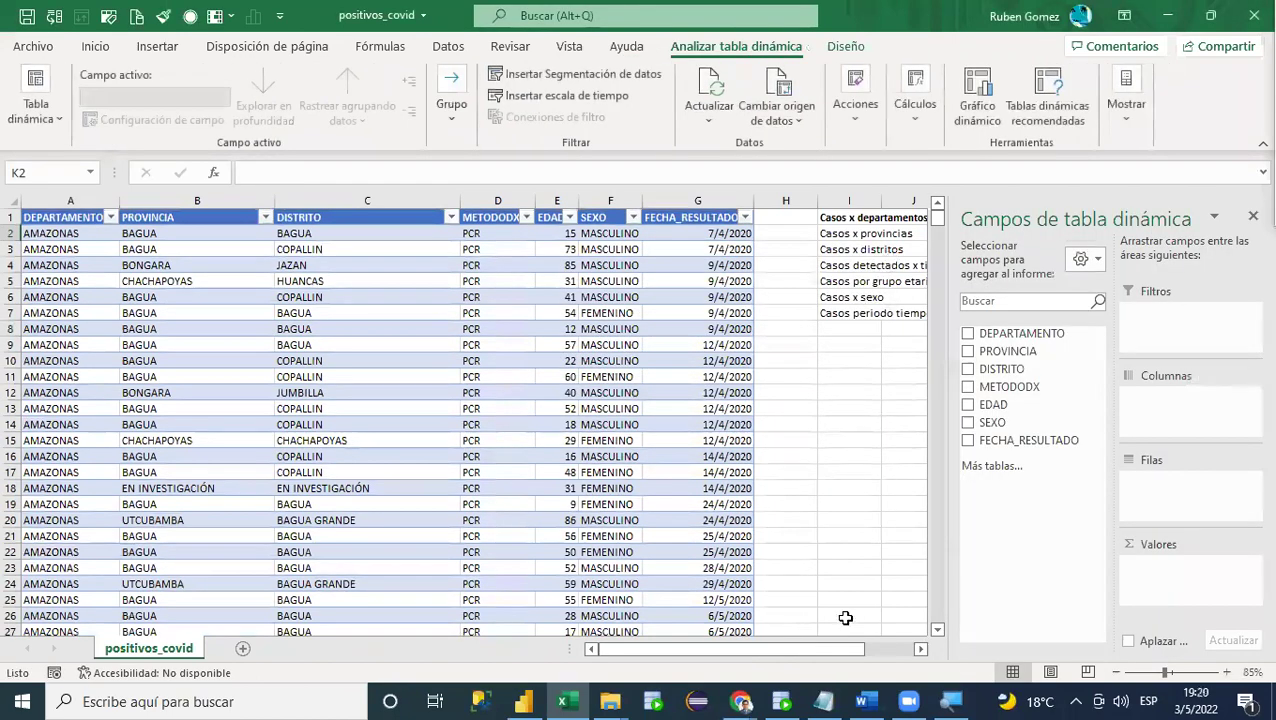
Step: Narrow column H and widen column I to fit the list of analyses beside the empty pivot table
drag(836, 649, 892, 648)
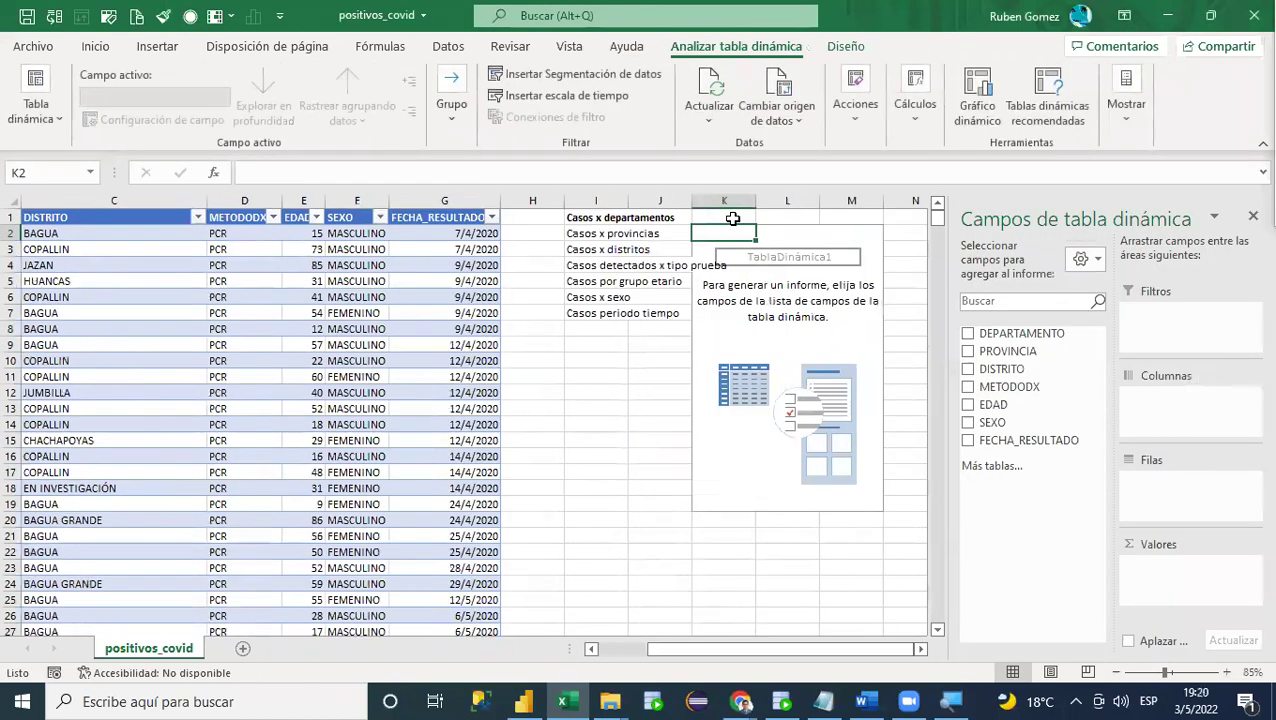
drag(560, 199, 651, 200)
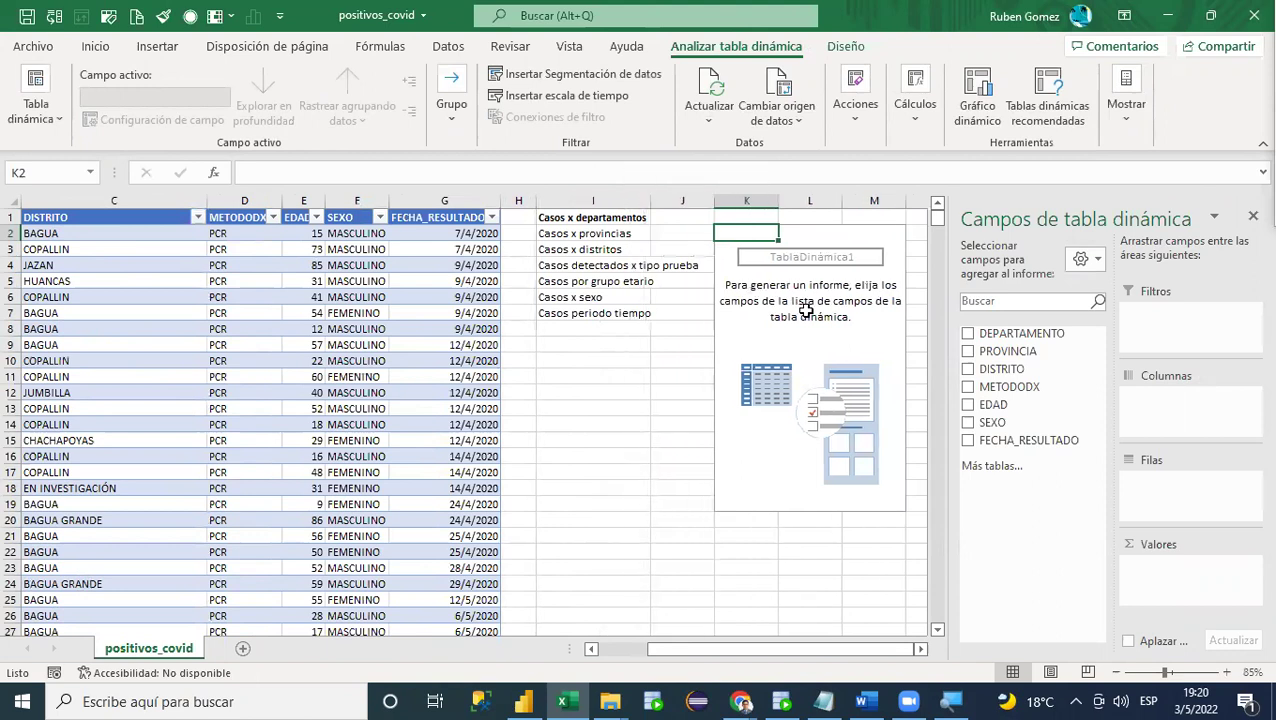
click(810, 250)
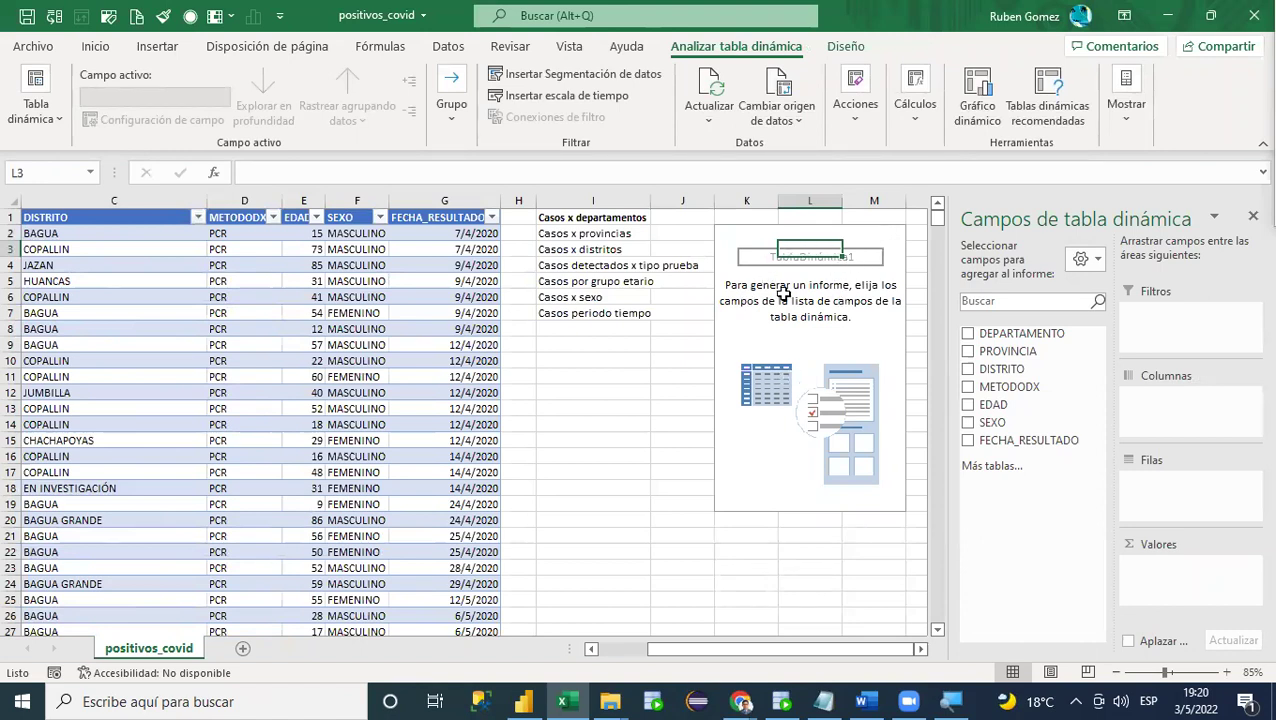
click(770, 407)
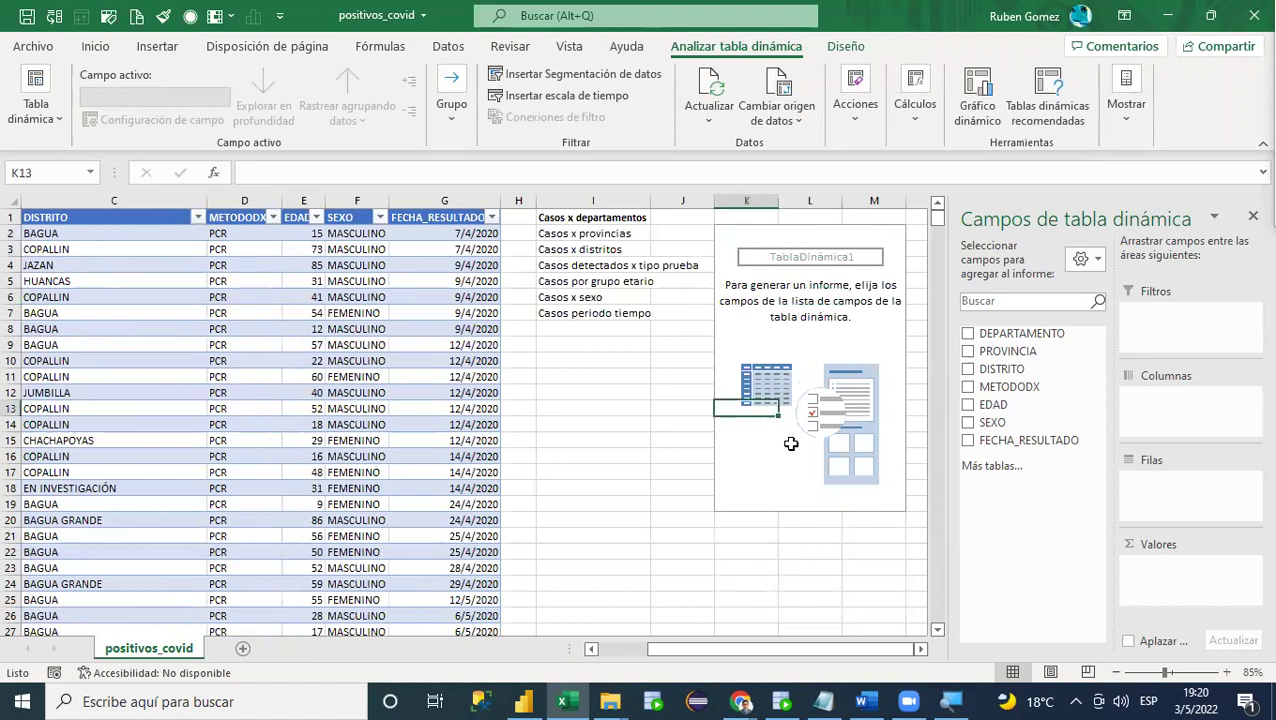
Step: Magnify the pivot table placeholder, frame its TablaDinámica1 name in red and leave the magnified view
key(ctrl+1)
click(790, 285)
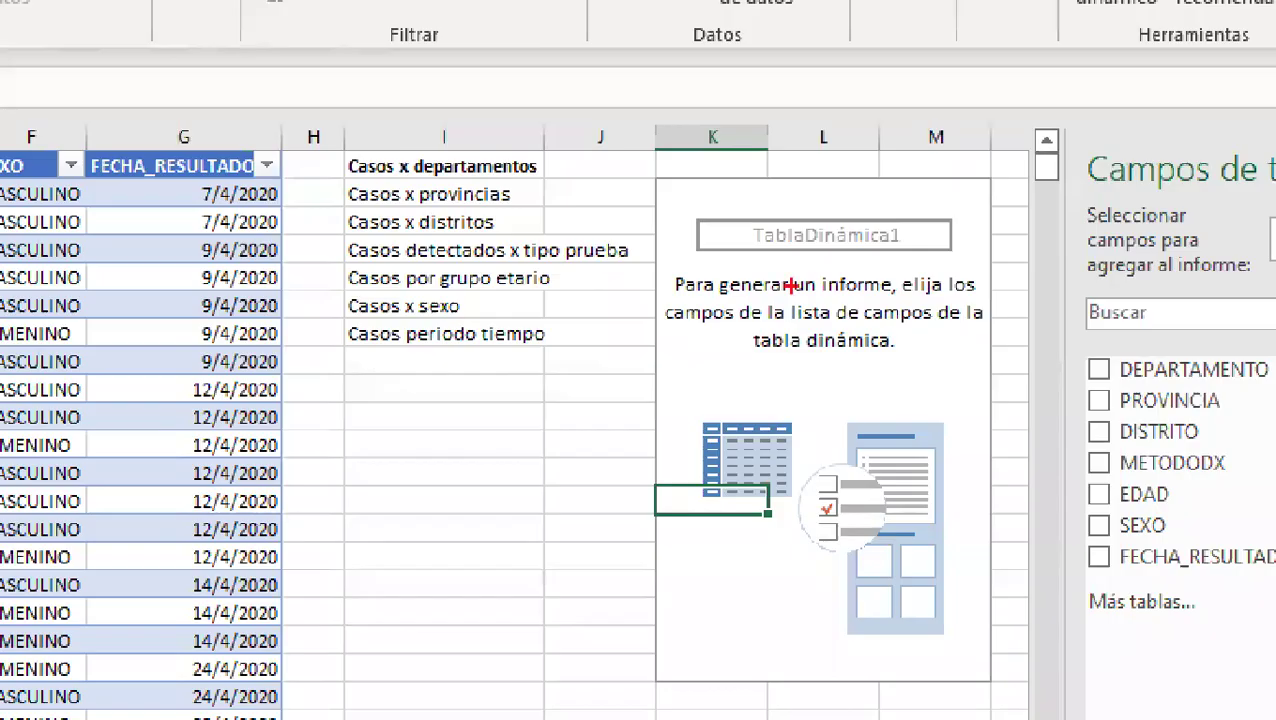
mouse_move(682, 205)
mouse_down()
mouse_move(992, 309)
mouse_move(1017, 273)
mouse_move(970, 268)
mouse_up()
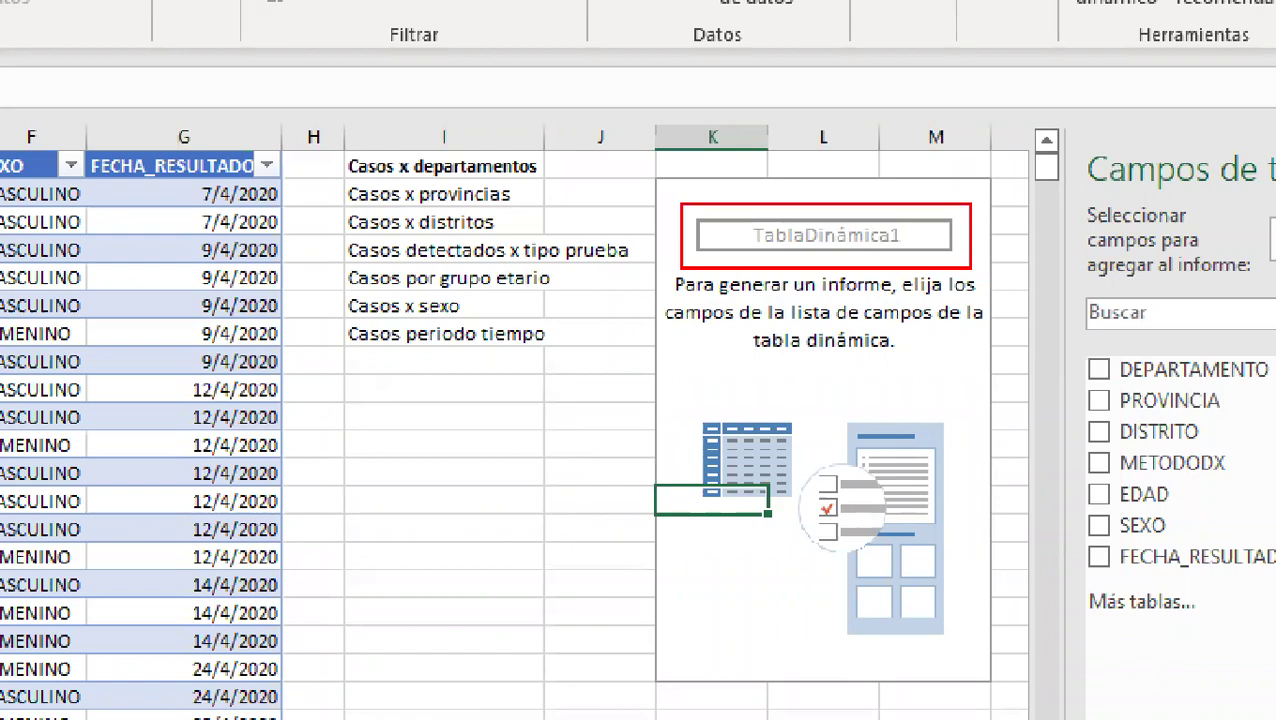
key(Escape)
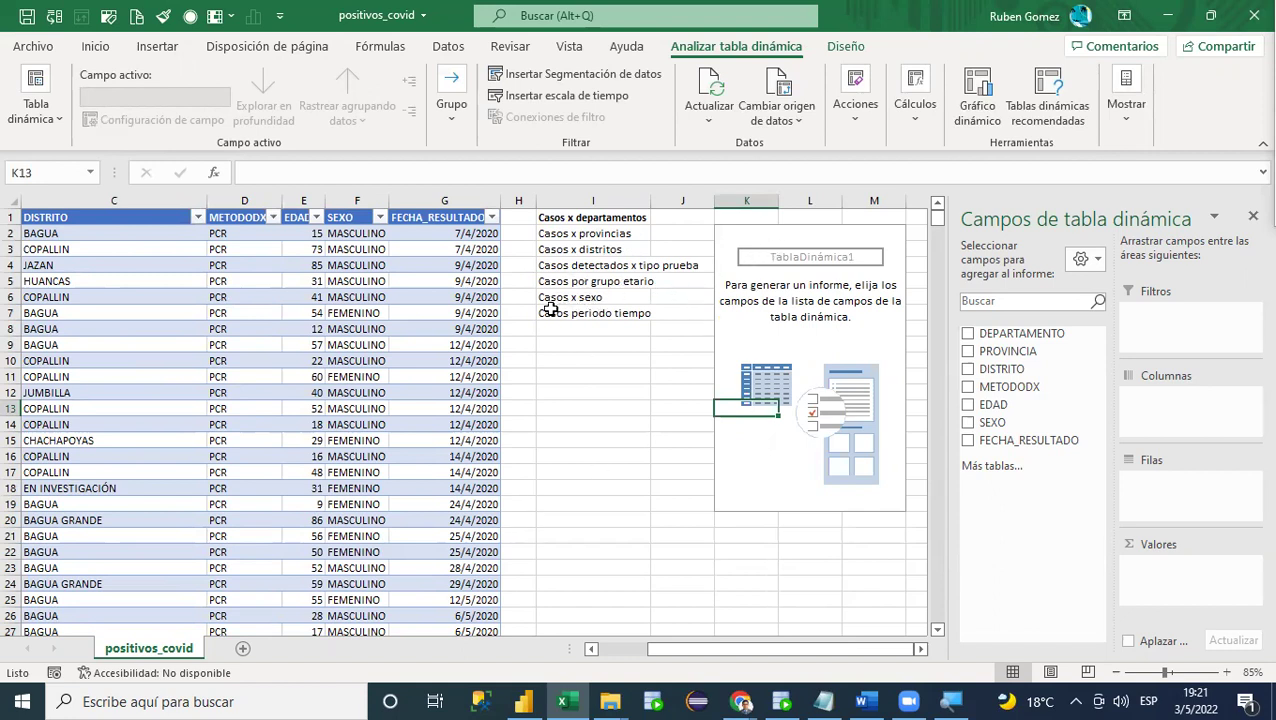
Step: Frame the pivot placeholder, the Analizar tabla dinámica and Diseño headings and the field pane in red, with arrows from the placeholder to both headings
click(750, 296)
click(752, 248)
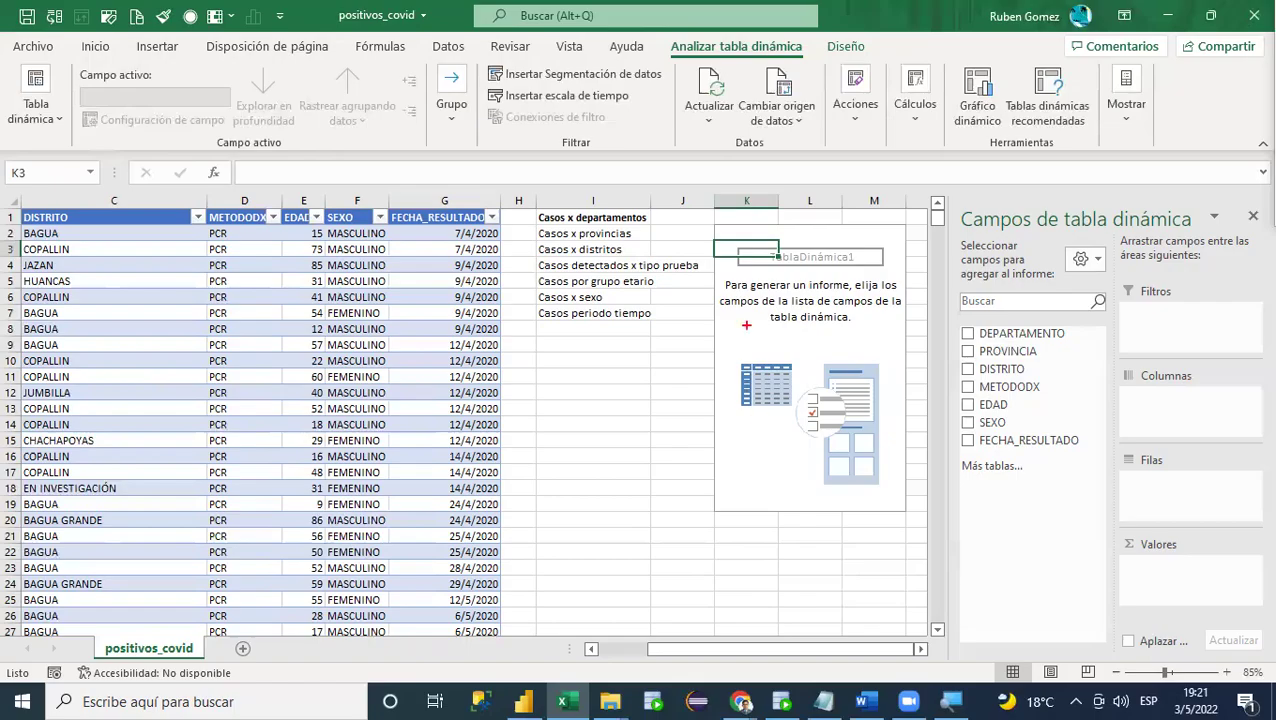
mouse_move(711, 218)
mouse_down()
mouse_move(745, 238)
mouse_move(908, 518)
mouse_up()
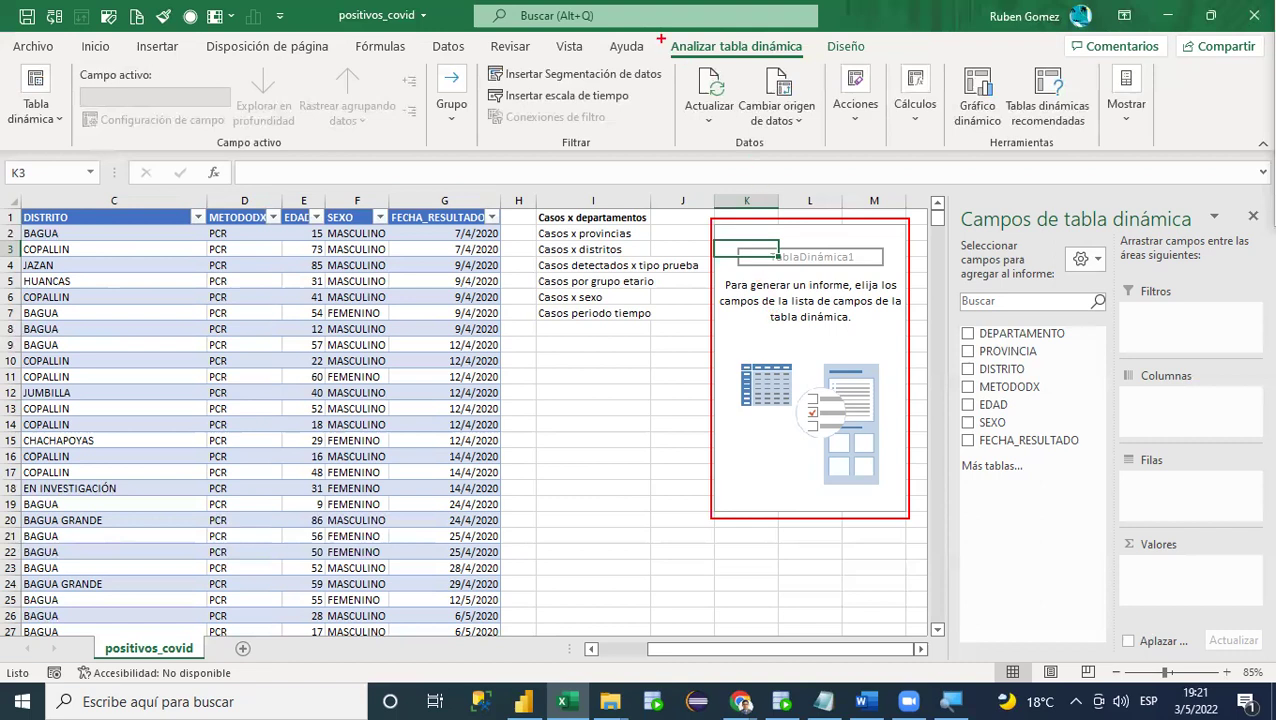
drag(657, 33, 878, 61)
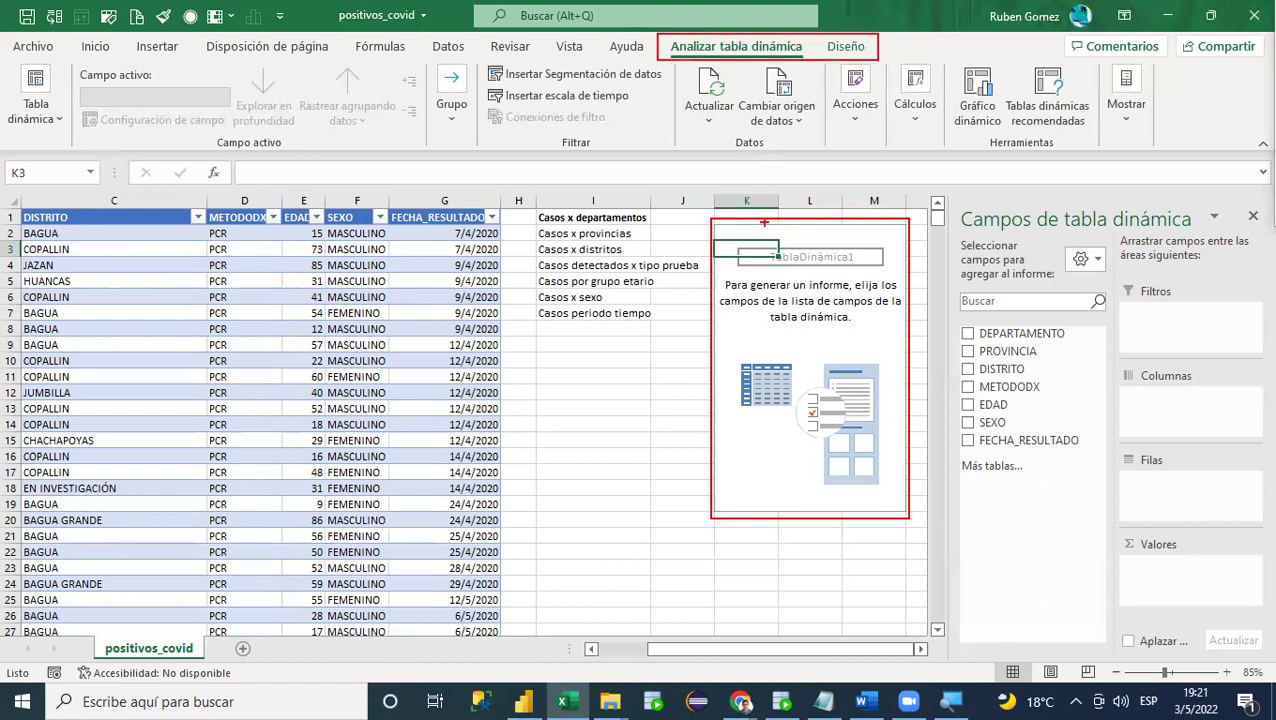
drag(745, 60, 779, 219)
mouse_move(848, 60)
mouse_down()
mouse_move(812, 228)
mouse_move(821, 218)
mouse_up()
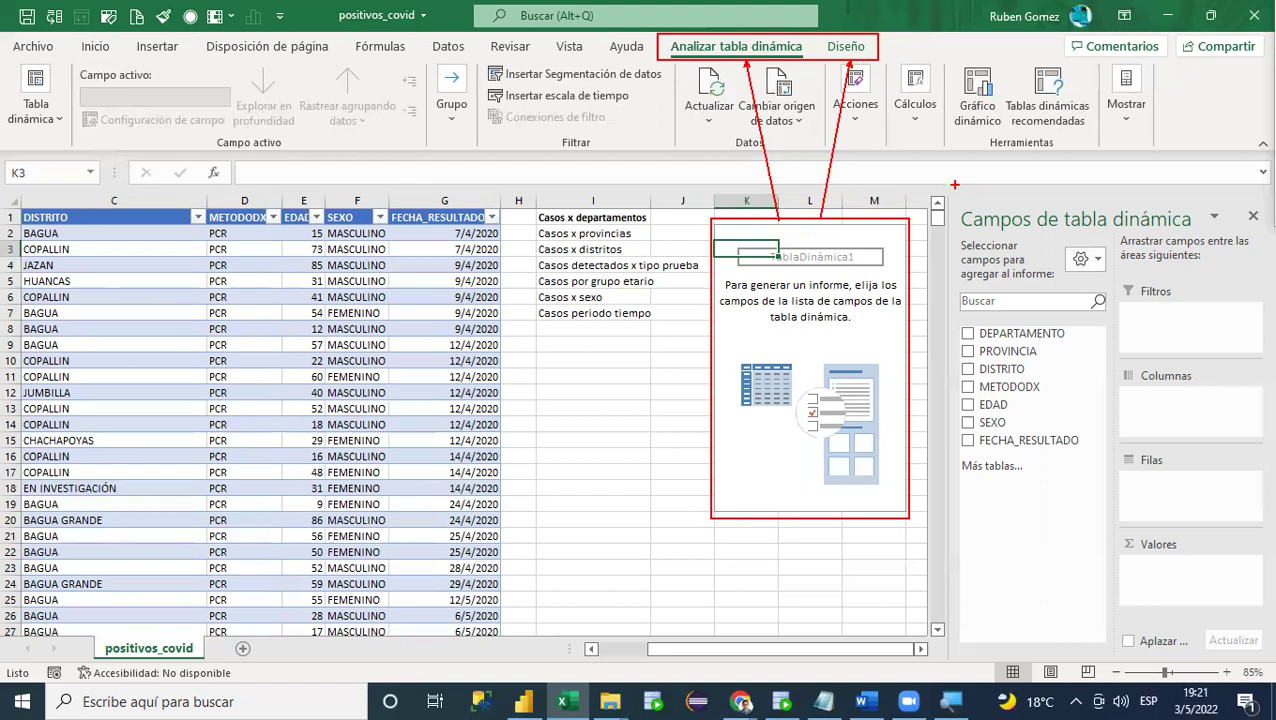
mouse_move(948, 188)
mouse_down()
mouse_move(1240, 638)
mouse_move(1264, 644)
mouse_up()
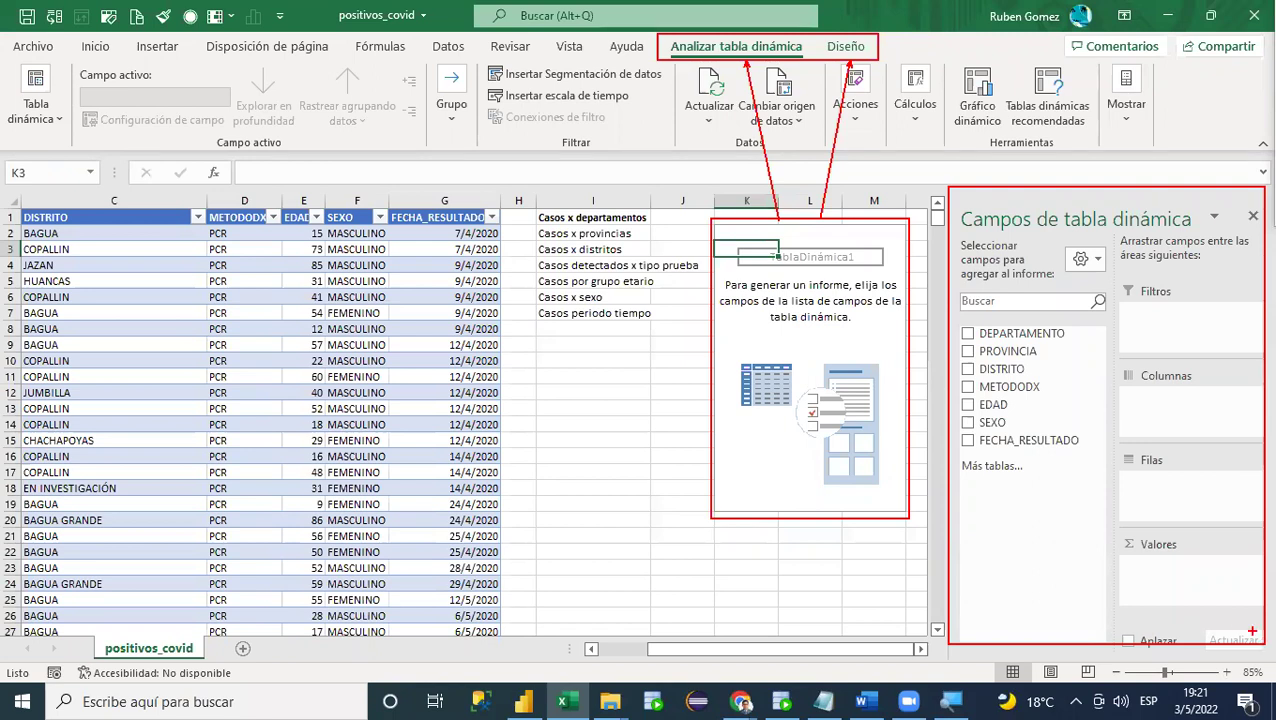
Step: Switch the pivot field pane to the stacked layout, try the parallel layout, and return to stacked fields and areas sections
click(1097, 262)
click(1057, 300)
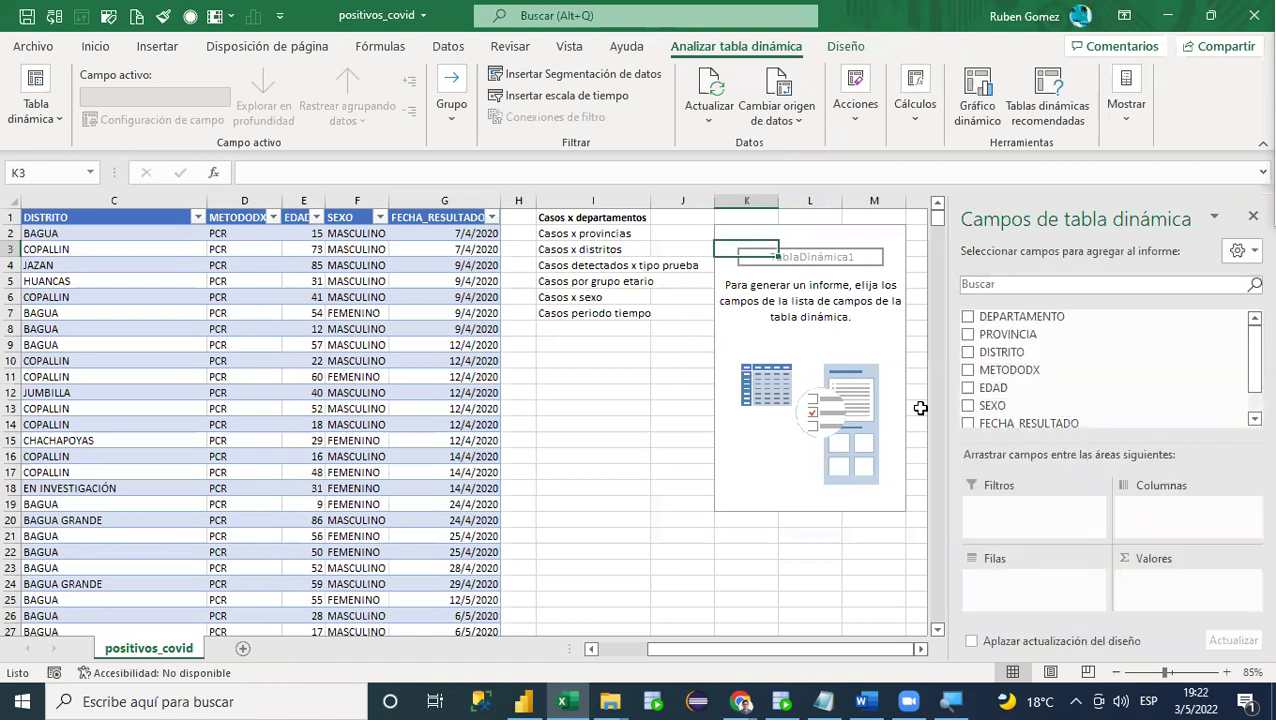
click(1240, 252)
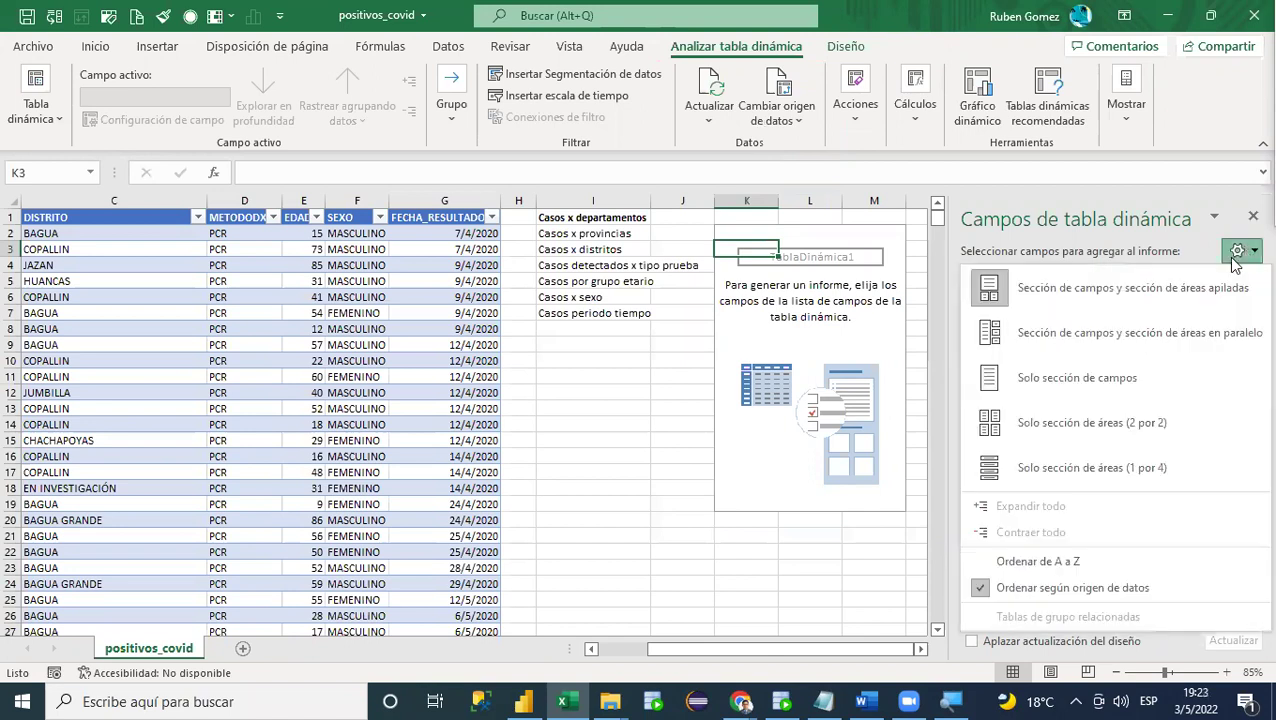
click(992, 336)
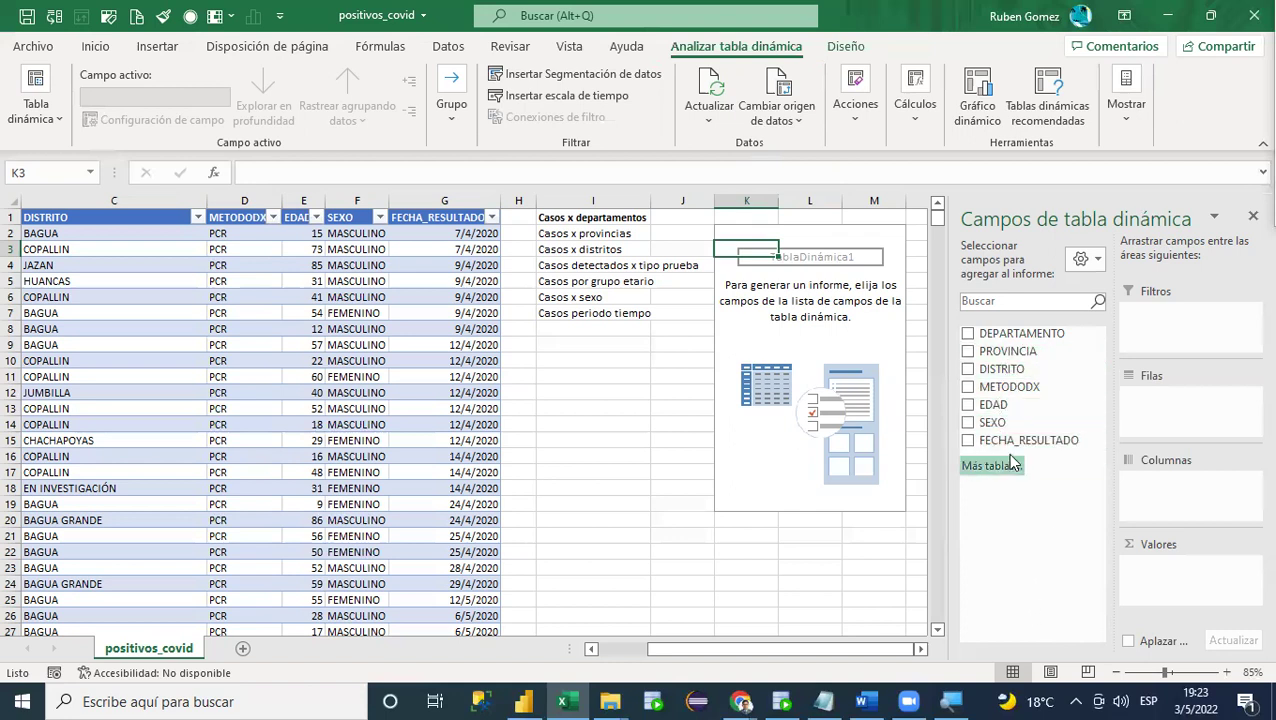
click(1084, 258)
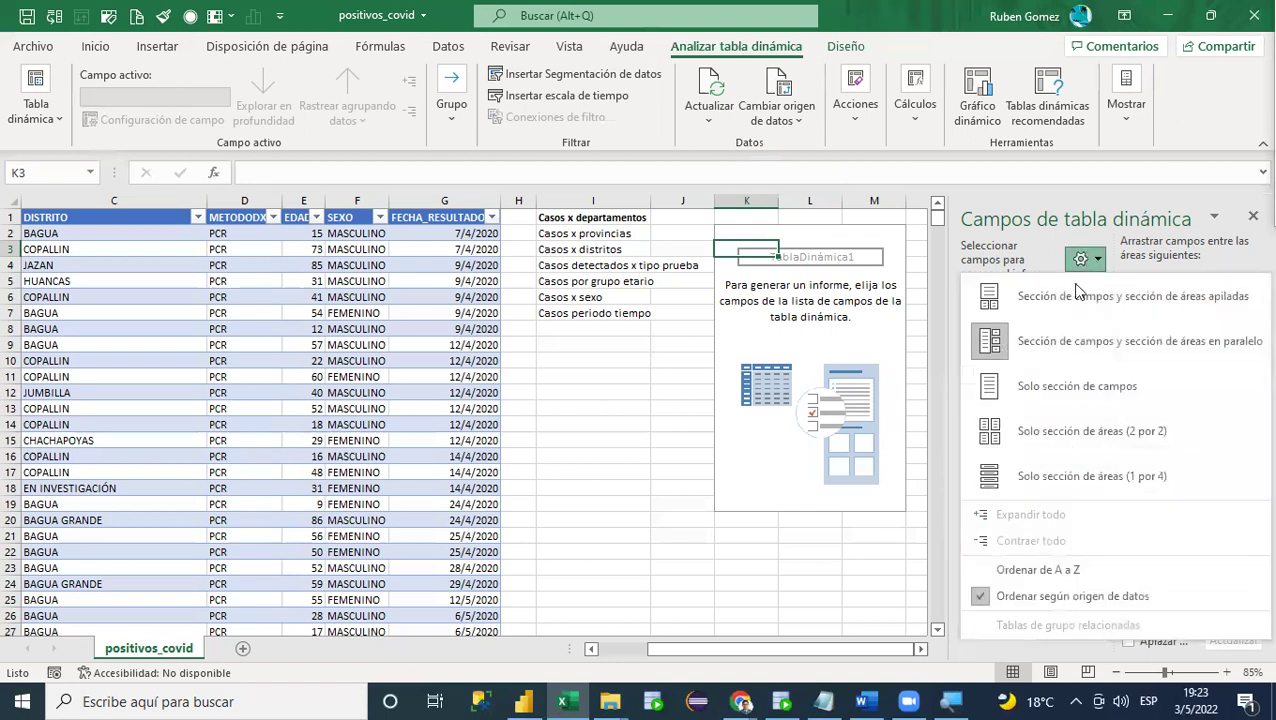
click(1035, 314)
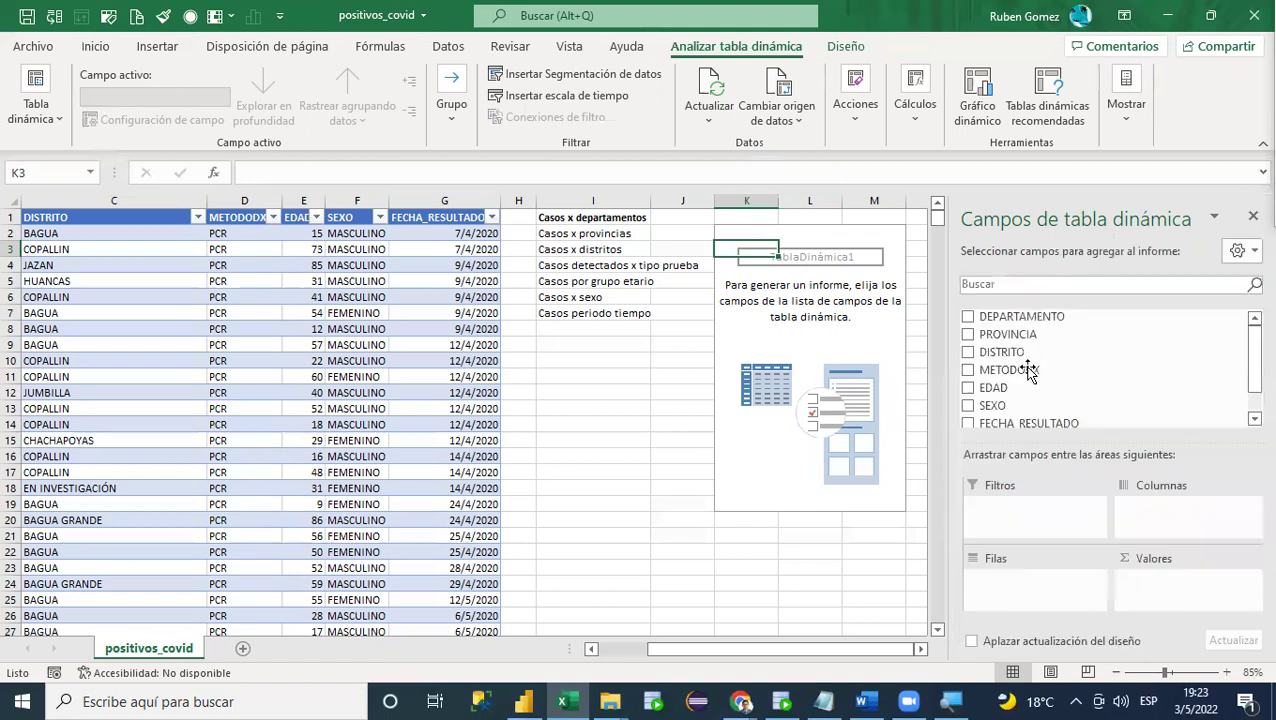
Step: Frame the pivot field list, point arrows at the table's headers and the DISTRITO field, frame the DISTRITO column, and clear the annotations
mouse_move(1245, 399)
mouse_down()
mouse_move(1250, 415)
mouse_move(1250, 392)
mouse_up()
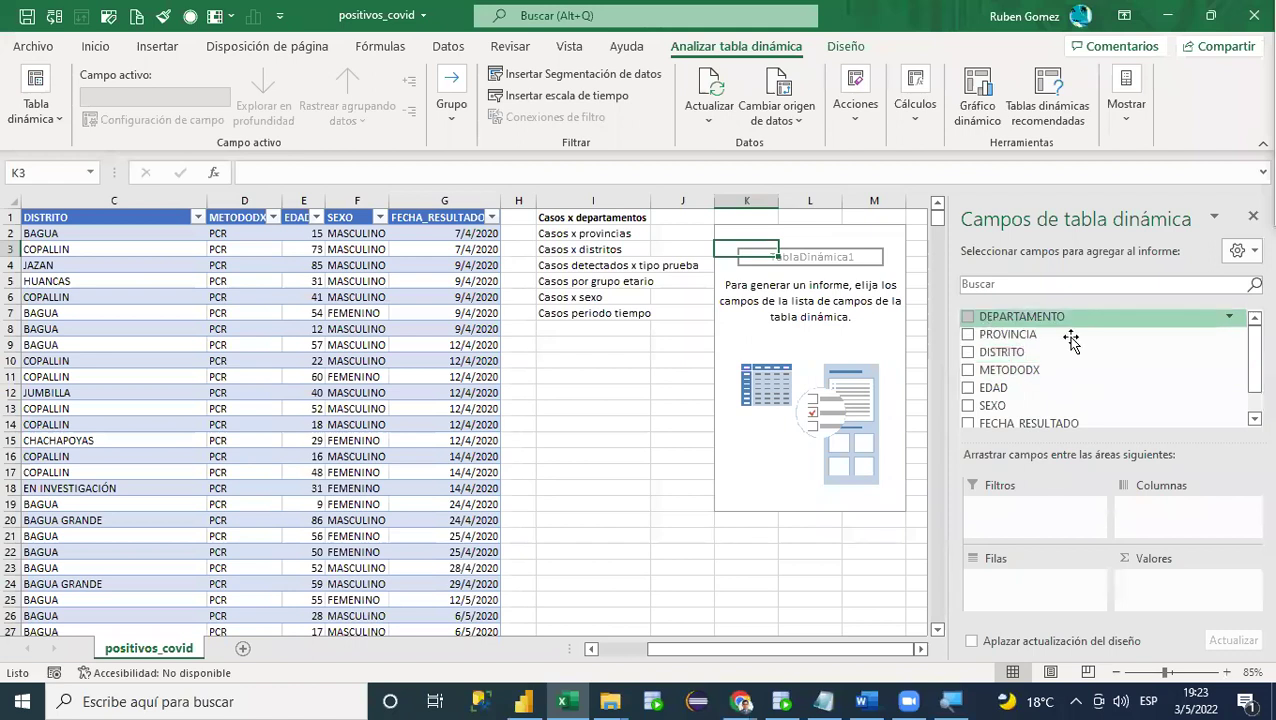
mouse_move(1251, 348)
mouse_down()
mouse_move(1247, 388)
mouse_move(1248, 325)
mouse_up()
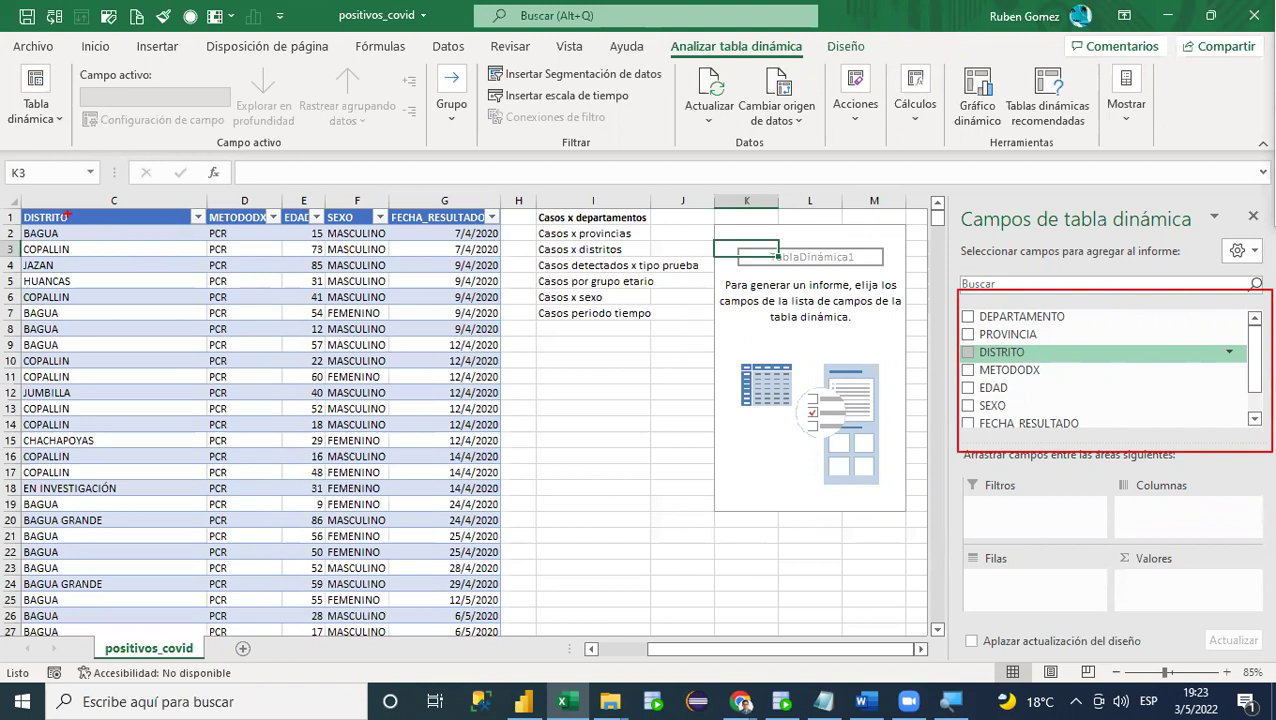
drag(221, 209, 234, 166)
mouse_move(303, 210)
mouse_down()
mouse_move(332, 178)
mouse_move(464, 180)
mouse_up()
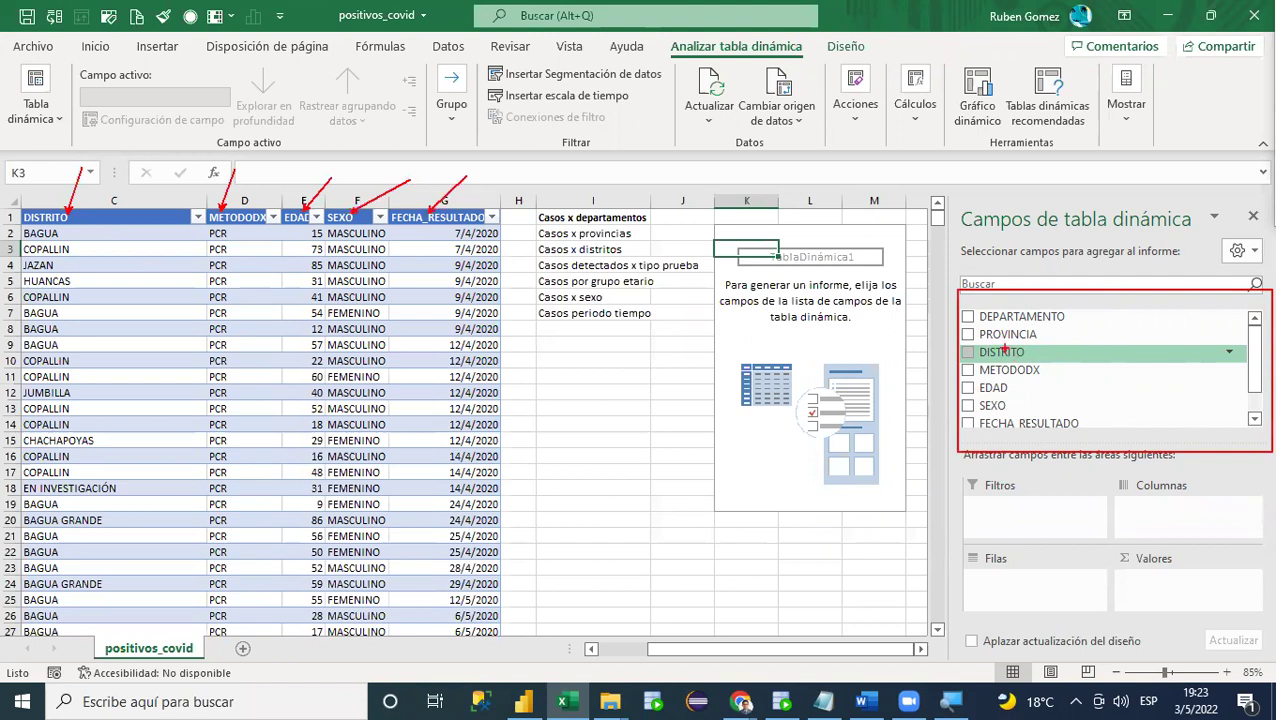
drag(1028, 352, 1104, 328)
mouse_move(18, 205)
mouse_down()
mouse_move(182, 426)
mouse_move(204, 668)
mouse_move(205, 657)
mouse_up()
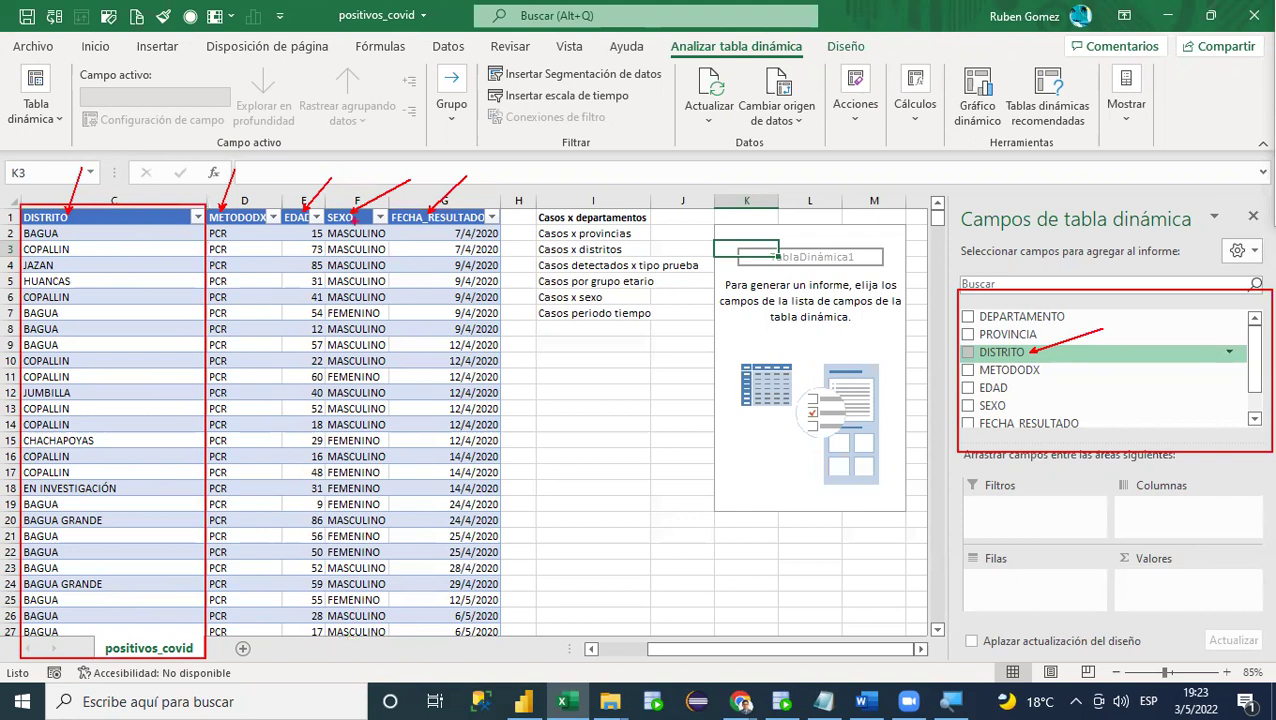
key(Escape)
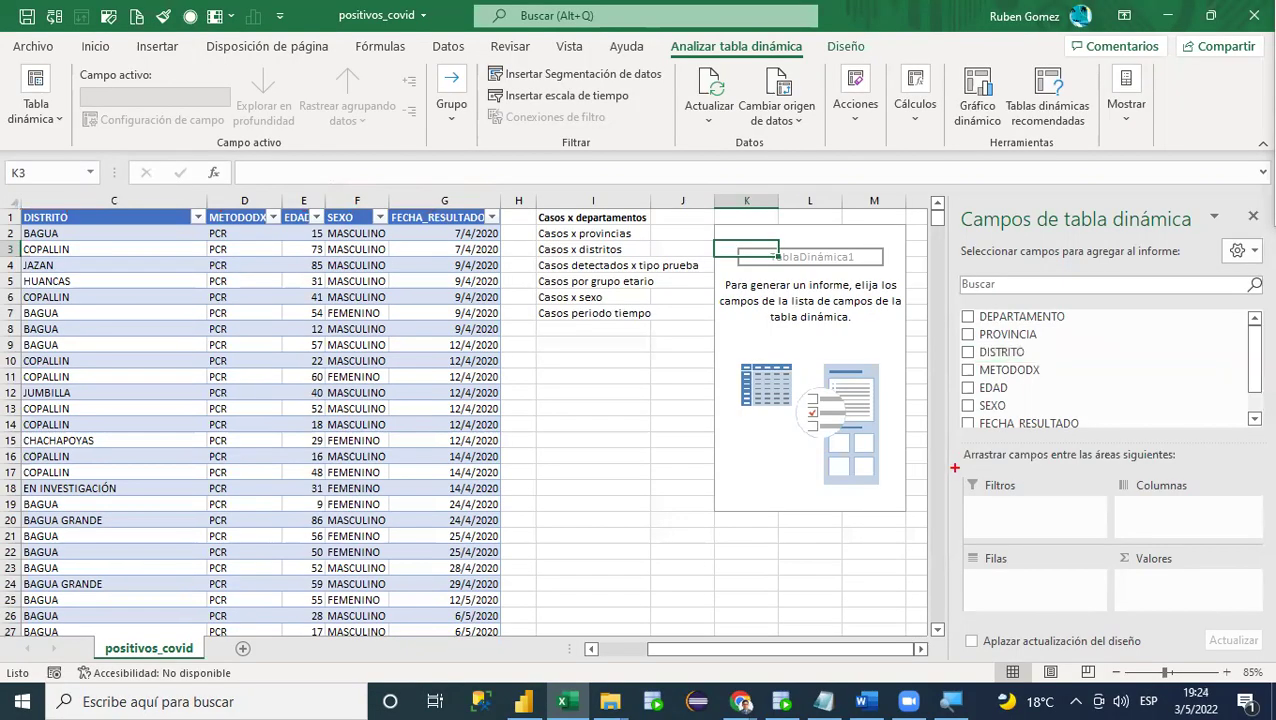
Step: Frame the four field areas in red, then mark Filas and the matching row labels of the placeholder picture in green with an arrow
mouse_move(954, 467)
mouse_down()
mouse_move(1022, 545)
mouse_move(1204, 620)
mouse_move(1269, 625)
mouse_up()
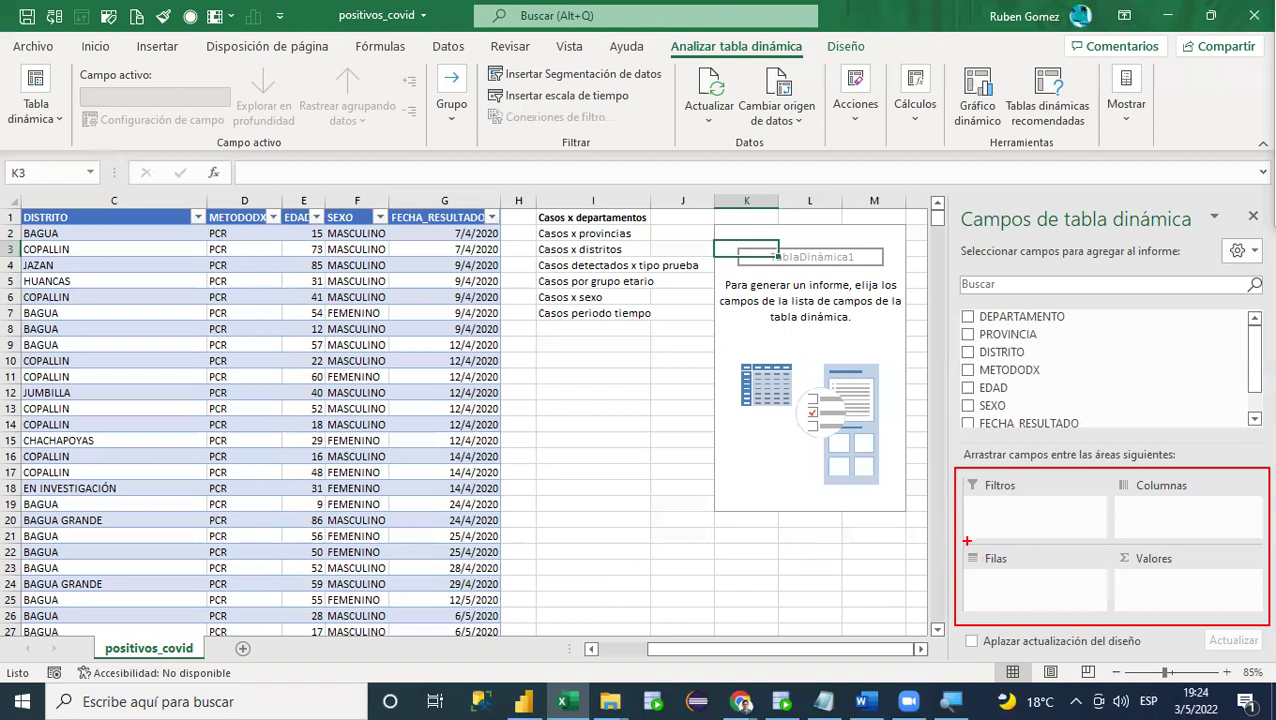
mouse_move(964, 542)
mouse_down()
mouse_move(970, 574)
mouse_move(1105, 613)
mouse_up()
key(ctrl+z)
mouse_move(958, 539)
mouse_down()
mouse_move(1012, 598)
mouse_move(1110, 613)
mouse_up()
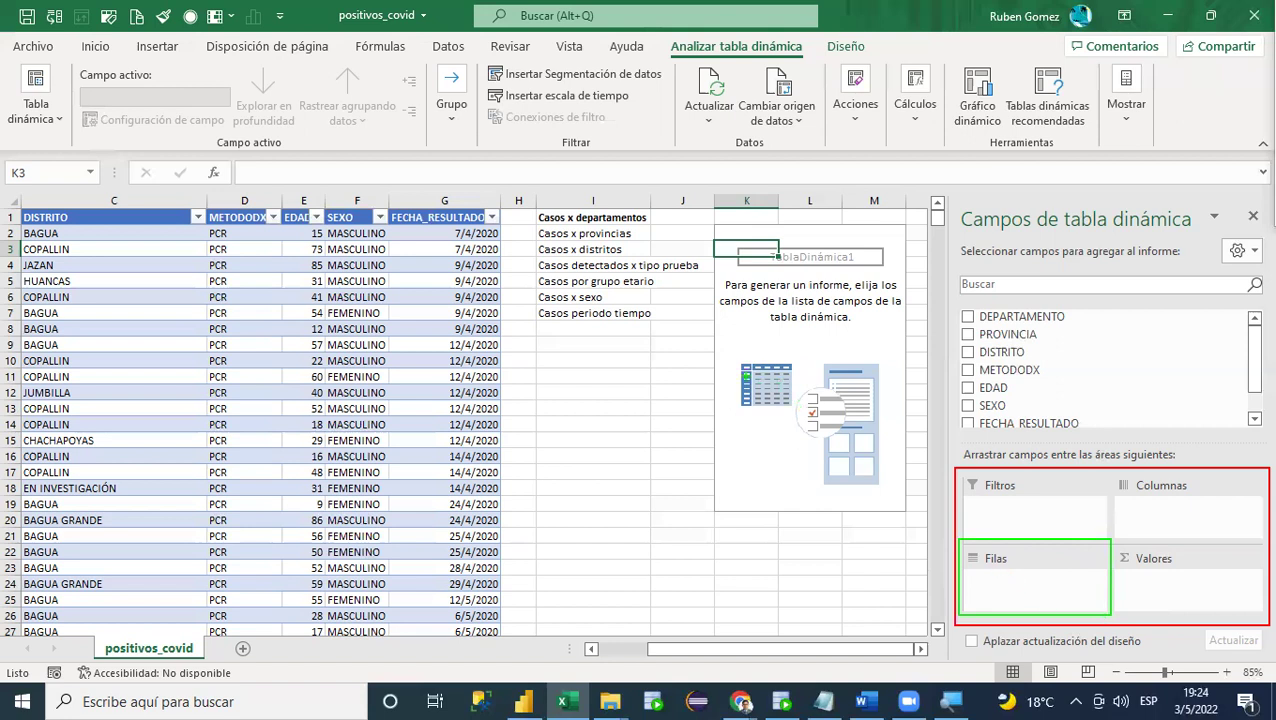
drag(732, 353, 801, 414)
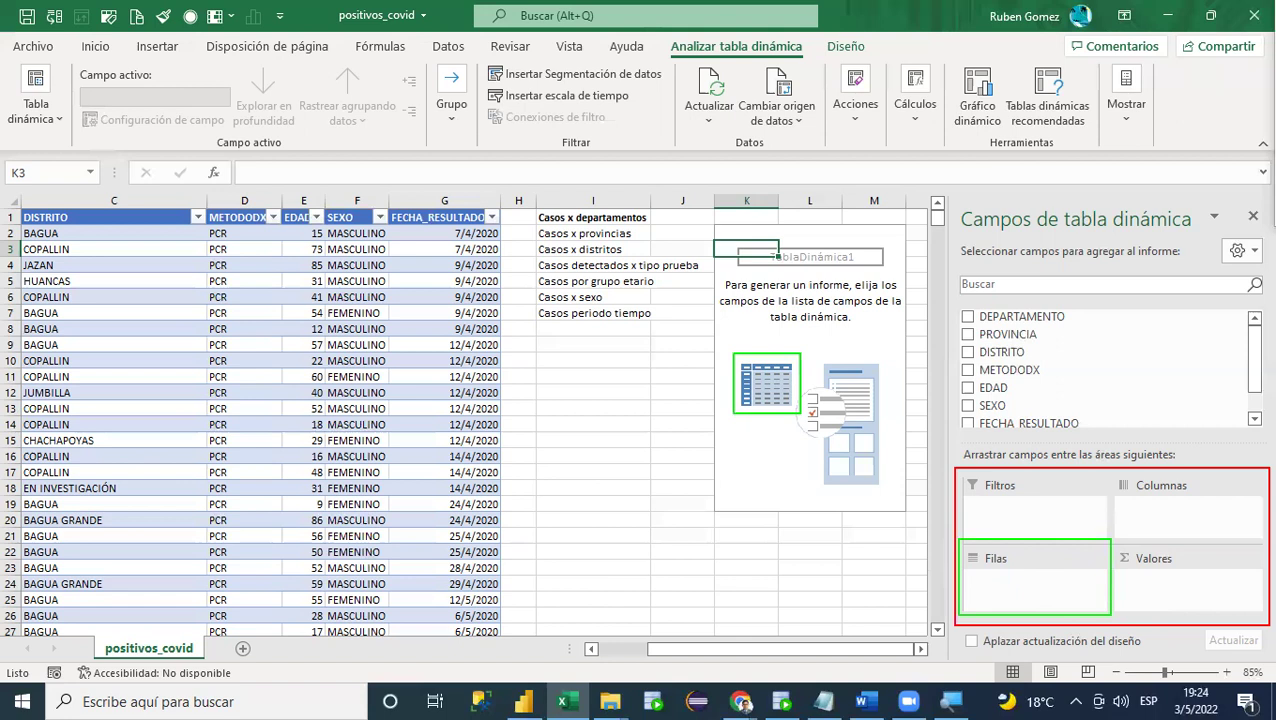
key(ctrl+z)
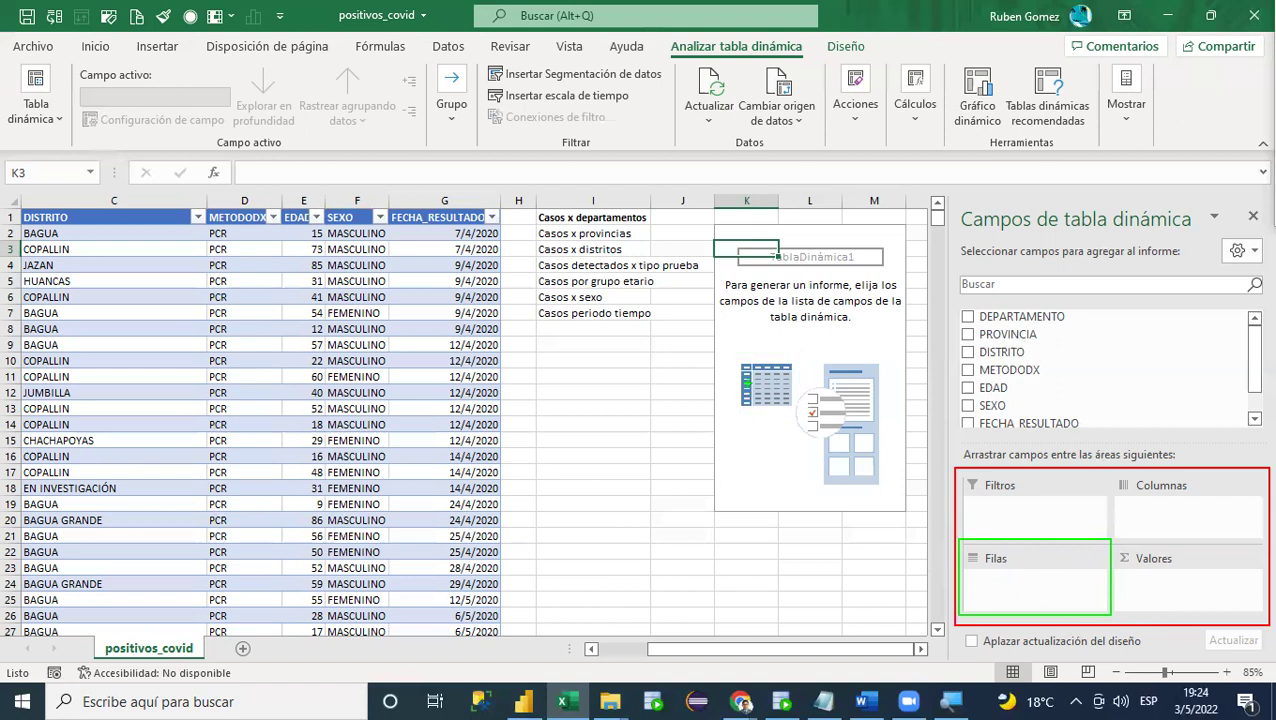
mouse_move(741, 368)
mouse_down()
mouse_move(754, 410)
mouse_move(727, 445)
mouse_up()
Step: Mark Columnas in orange, Valores in pink and Filtros in blue, together with their matching parts of the placeholder picture
mouse_move(1112, 488)
mouse_down()
mouse_move(1160, 545)
mouse_move(1266, 546)
mouse_up()
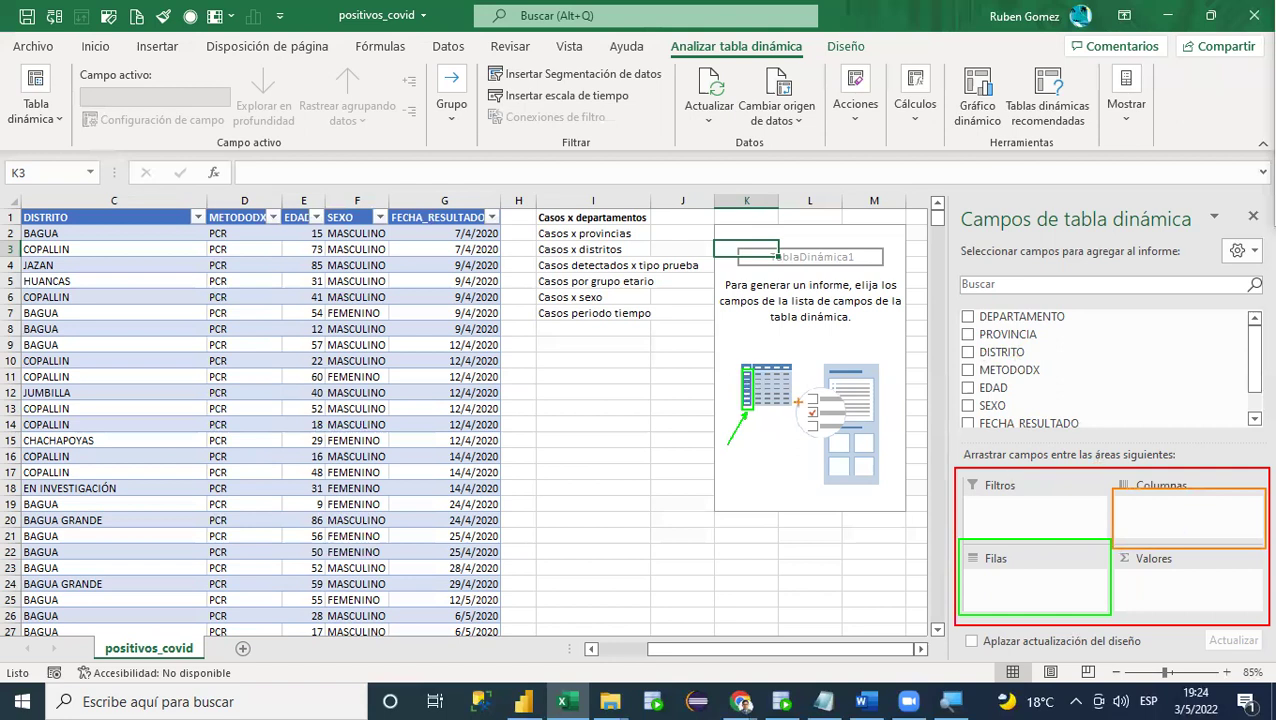
drag(751, 361, 797, 375)
mouse_move(1116, 557)
mouse_down()
mouse_move(1218, 622)
mouse_move(1262, 612)
mouse_up()
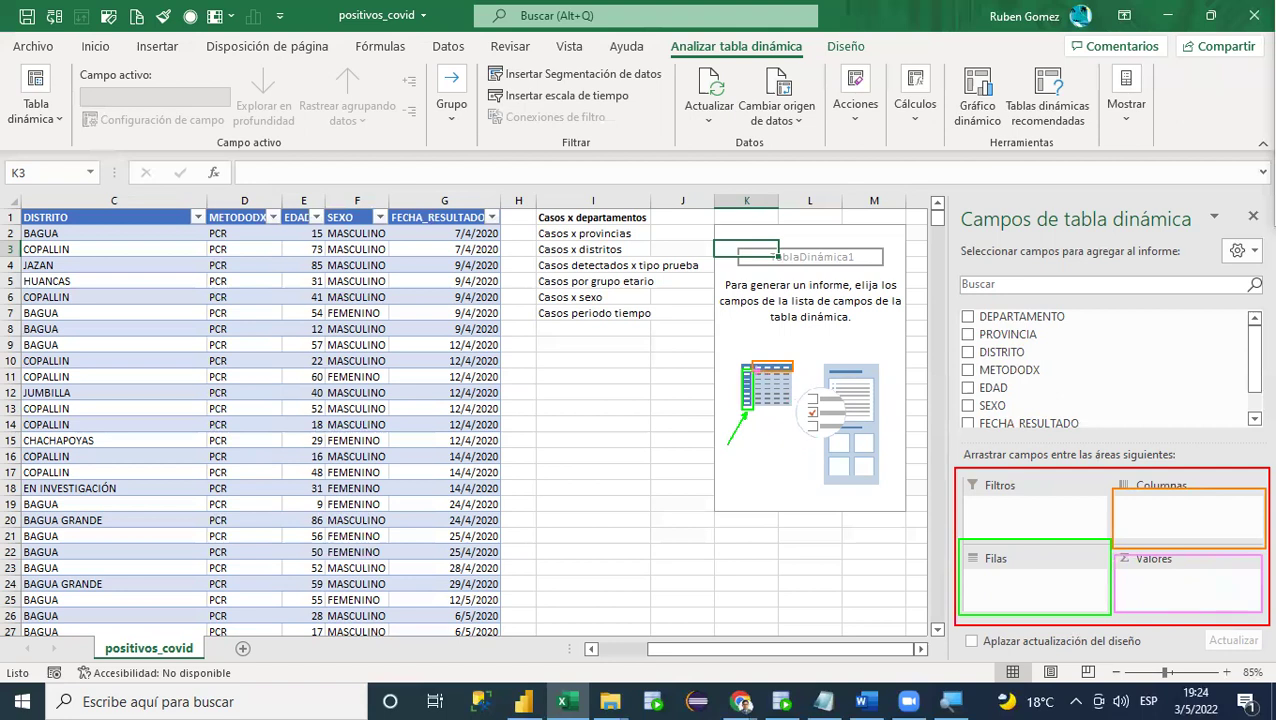
drag(753, 371, 795, 409)
drag(800, 404, 1145, 571)
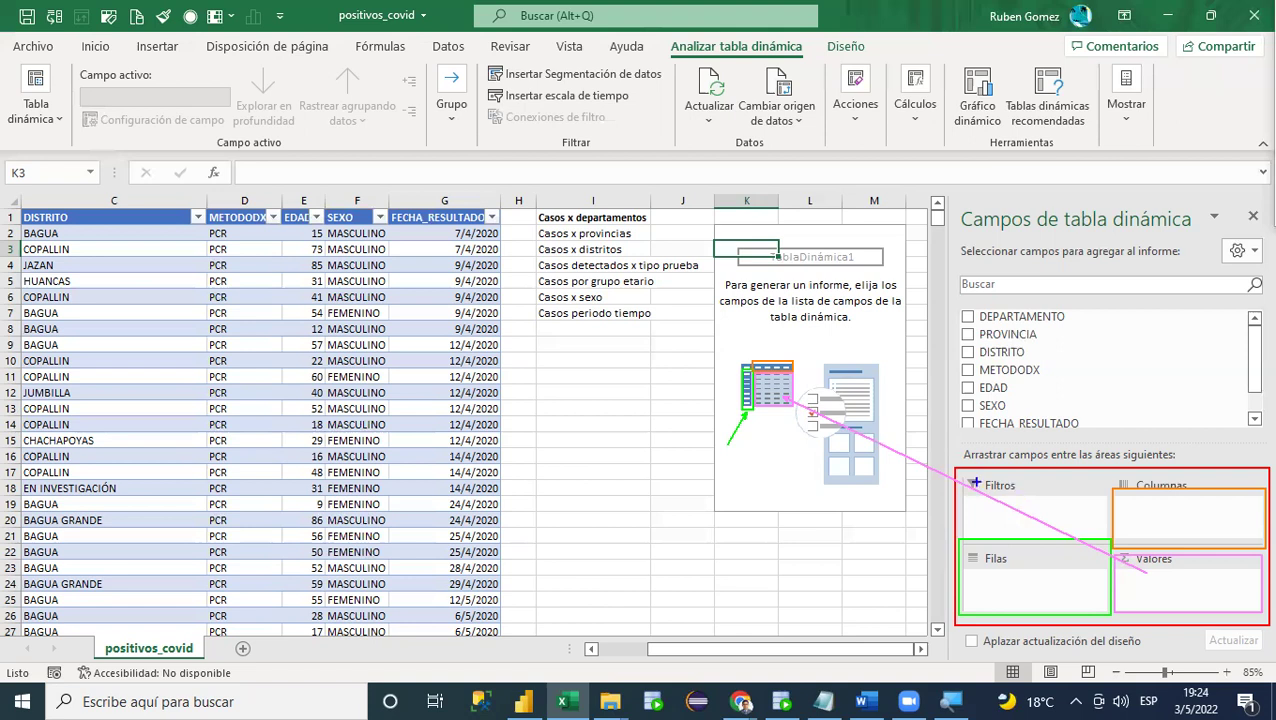
drag(959, 479, 1106, 537)
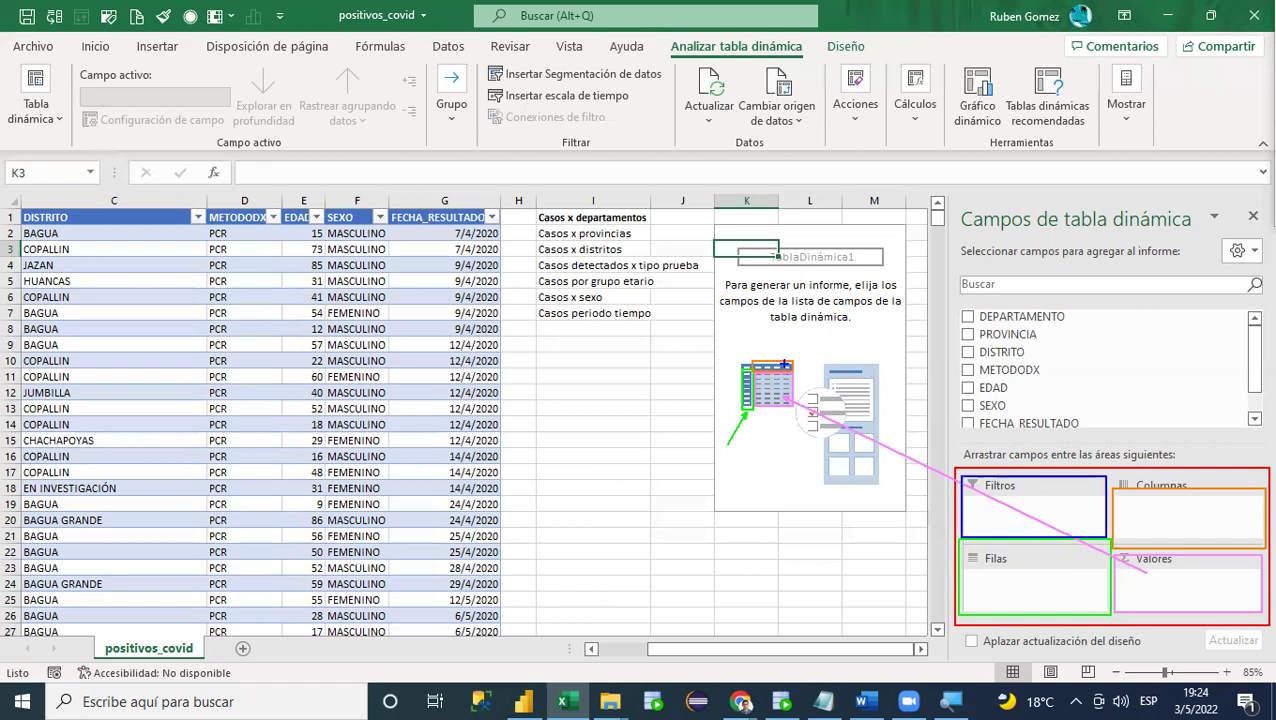
drag(740, 340, 793, 354)
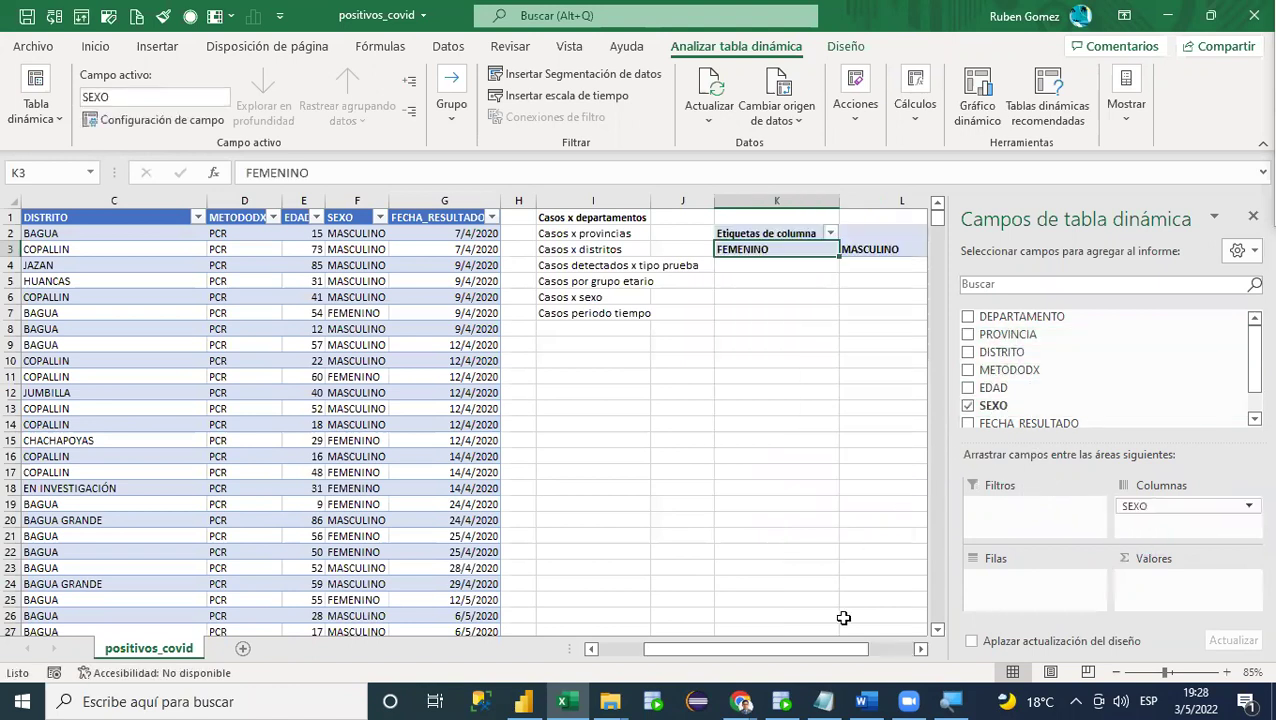
Step: Move the SEXO field from the pivot table's columns area to its rows area and back to columns
drag(844, 651, 877, 649)
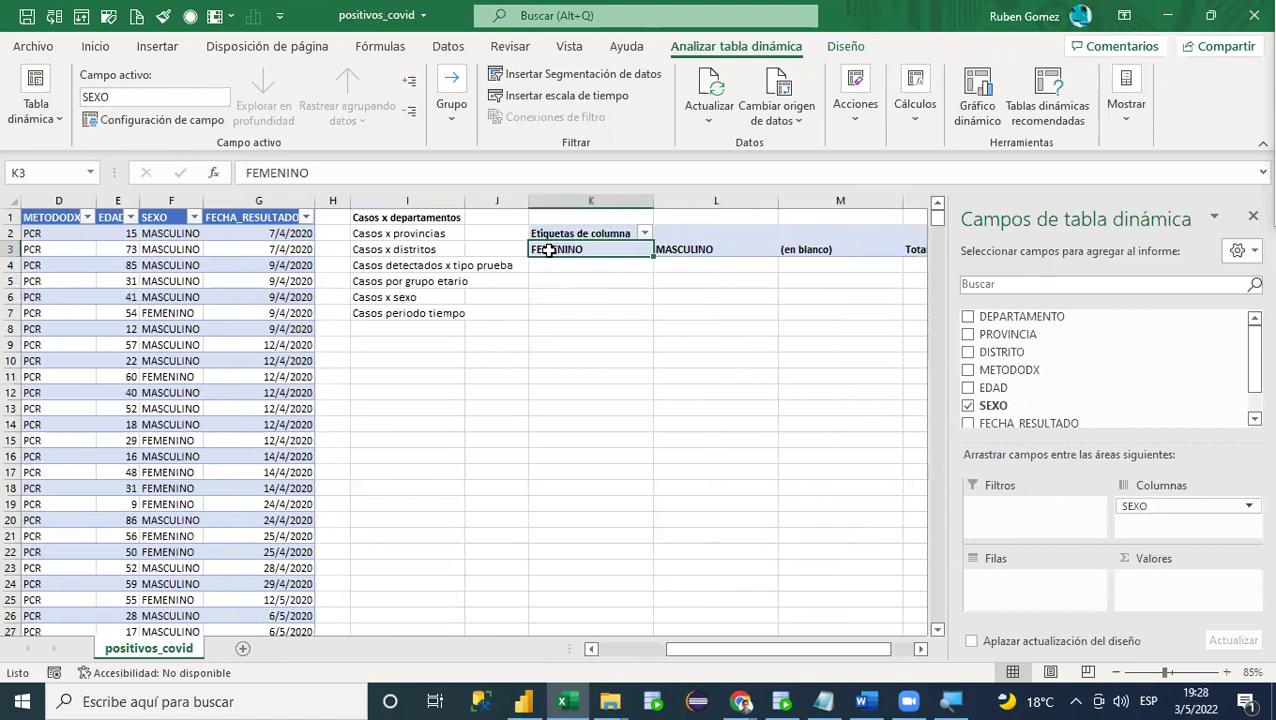
drag(821, 649, 851, 649)
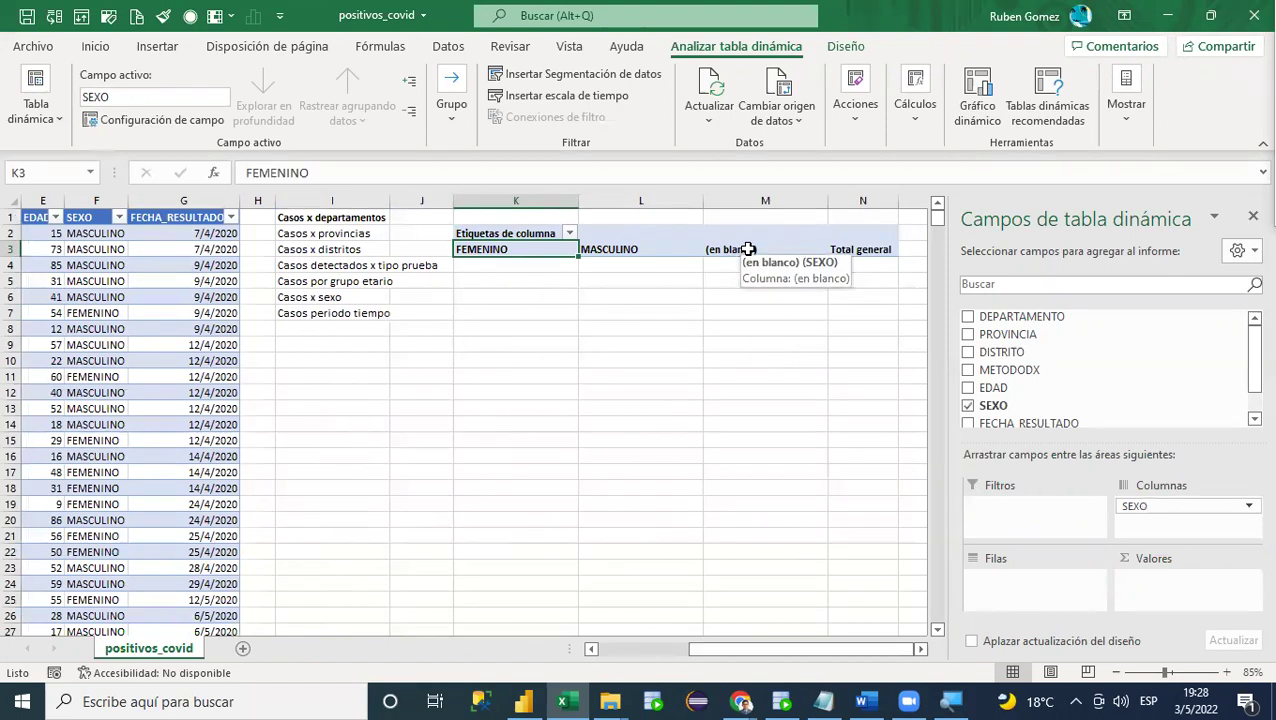
drag(1160, 506, 985, 572)
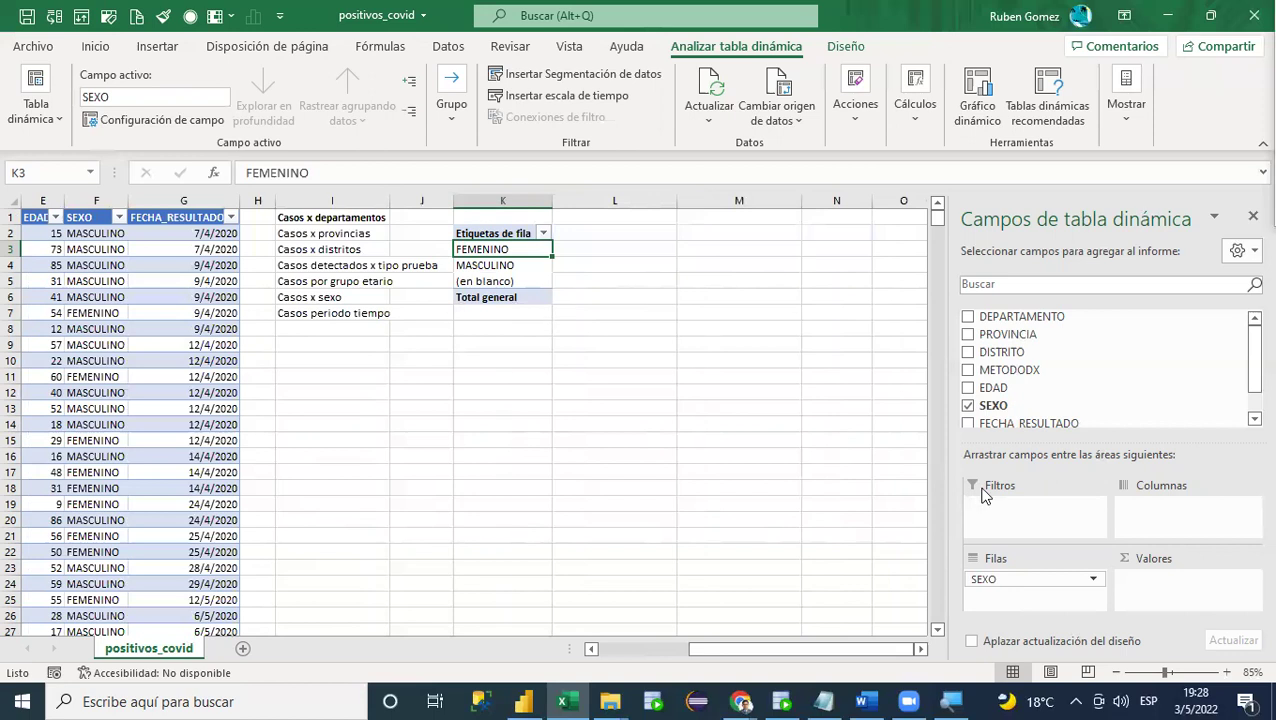
drag(1003, 578, 1176, 513)
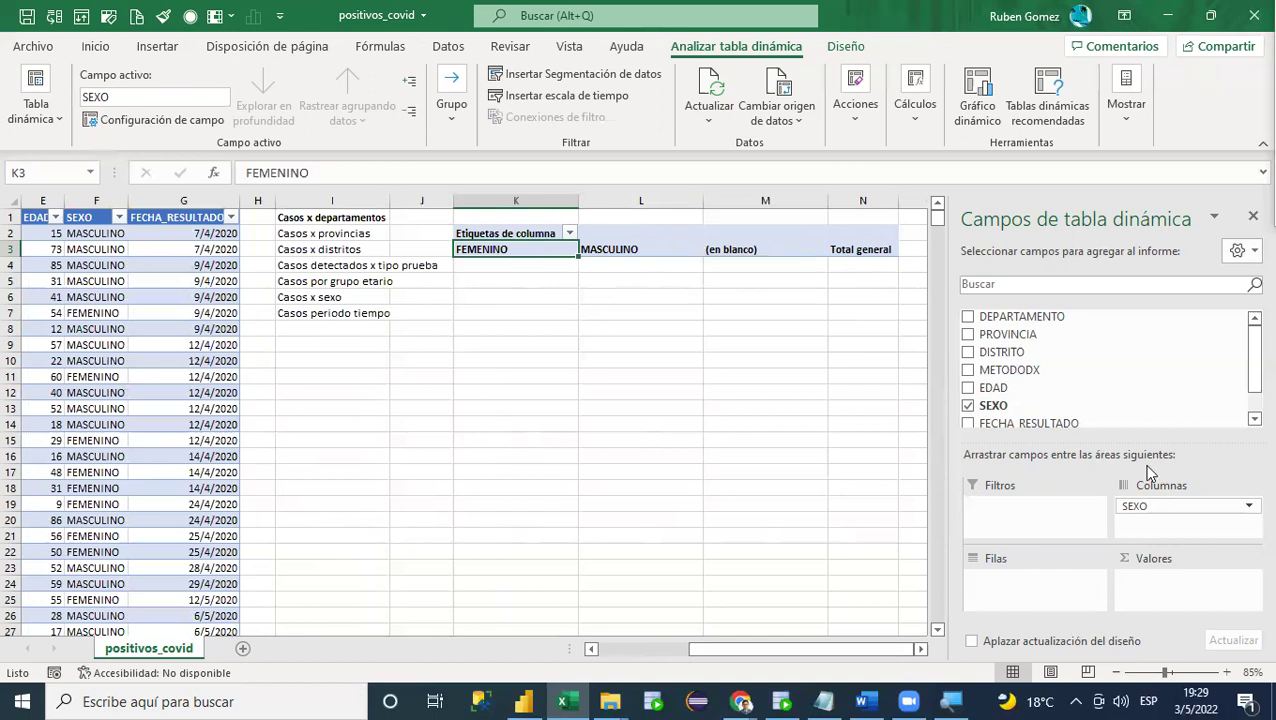
Step: Move the SEXO field from the pivot table's columns area to its rows area
drag(1182, 505, 1031, 578)
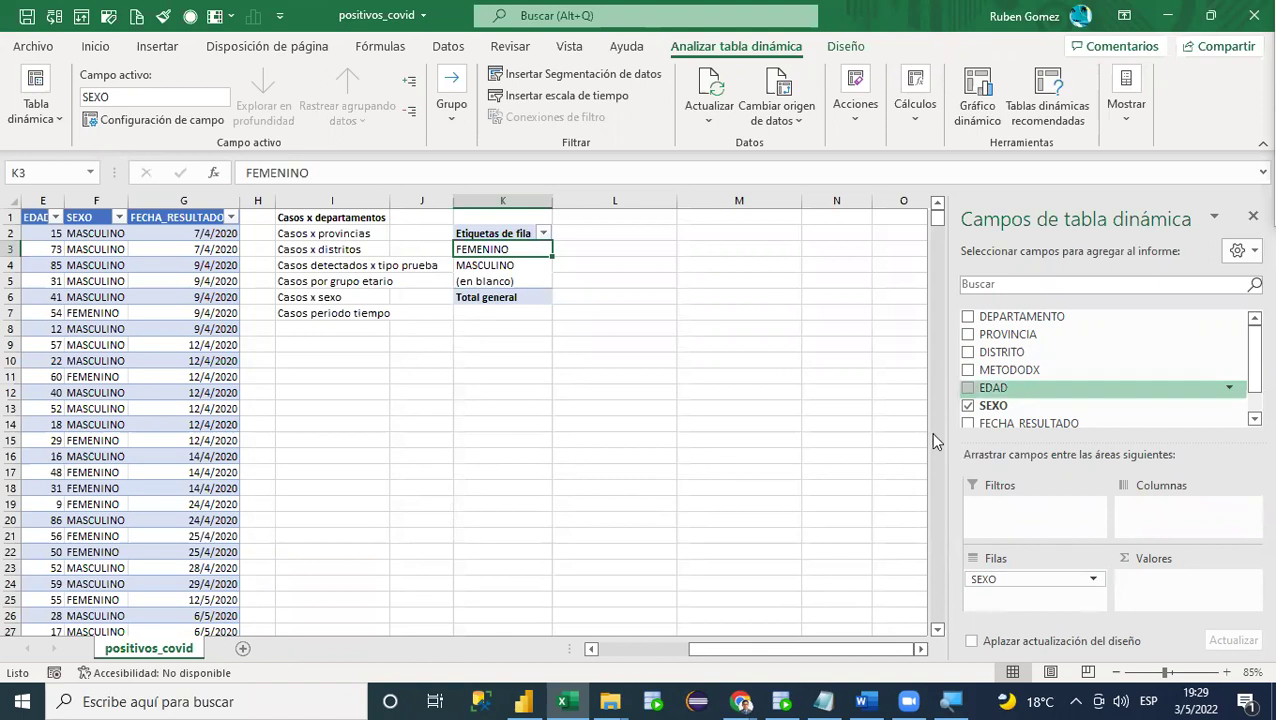
Step: Frame the source table's DEPARTAMENTO, PROVINCIA, DISTRITO, METODODX, EDAD and SEXO columns one by one in red
drag(803, 653, 644, 656)
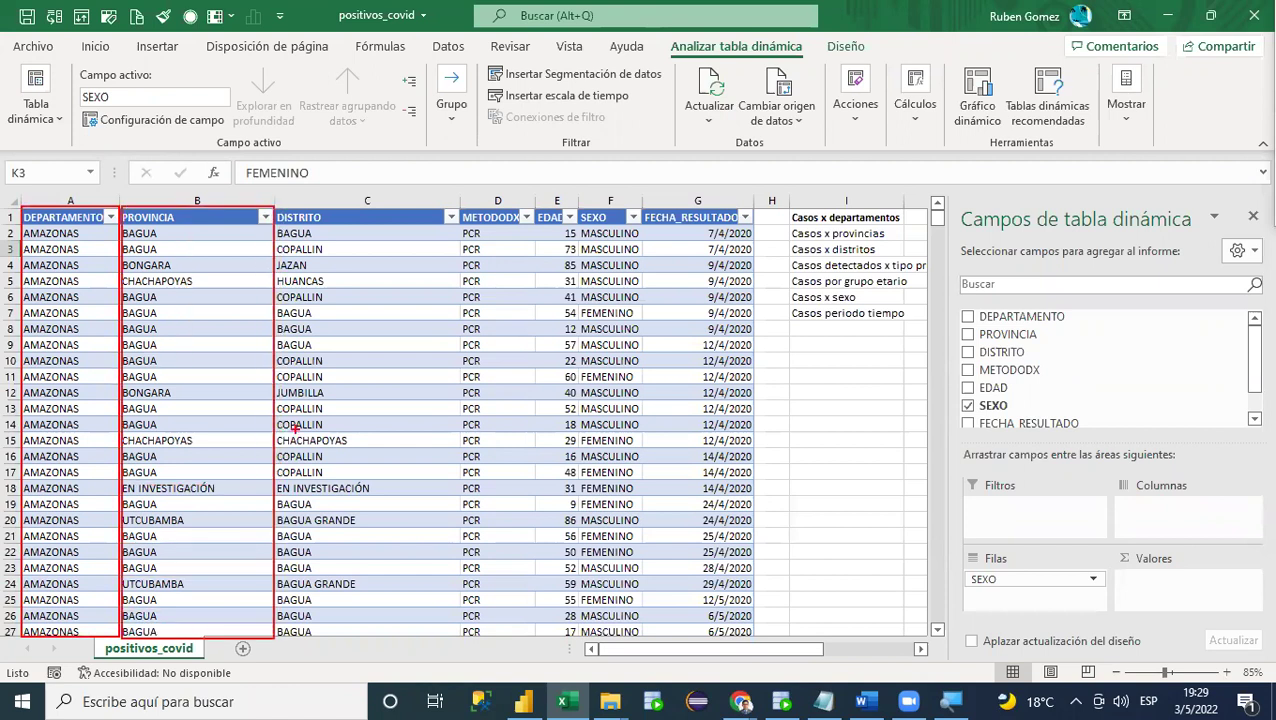
mouse_move(275, 204)
mouse_down()
mouse_move(460, 260)
mouse_move(460, 634)
mouse_up()
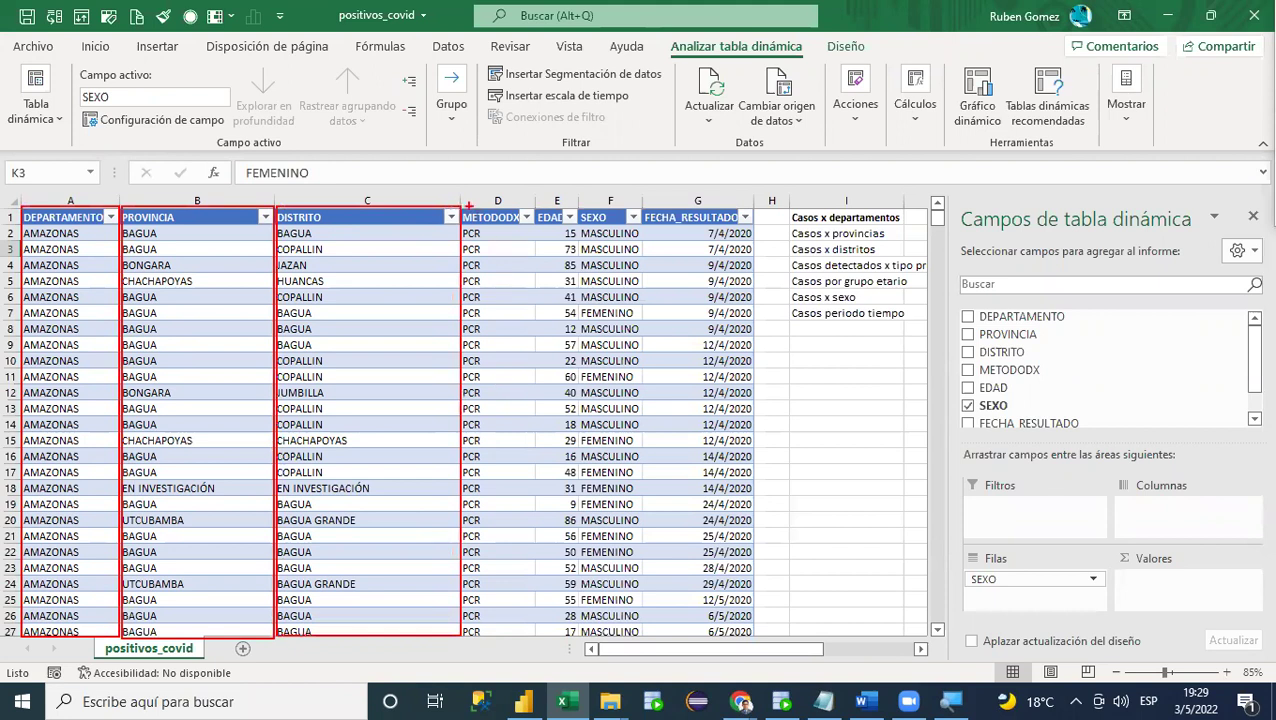
mouse_move(460, 204)
mouse_down()
mouse_move(494, 240)
mouse_move(535, 636)
mouse_up()
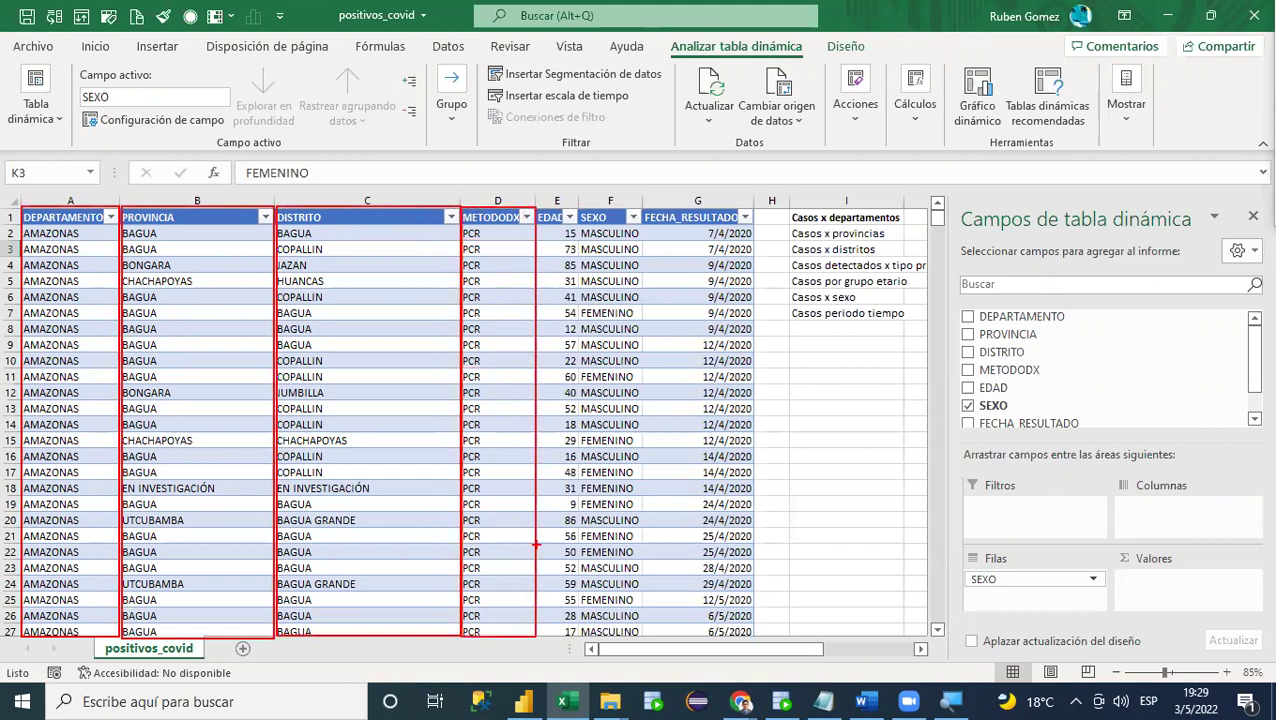
drag(540, 203, 583, 634)
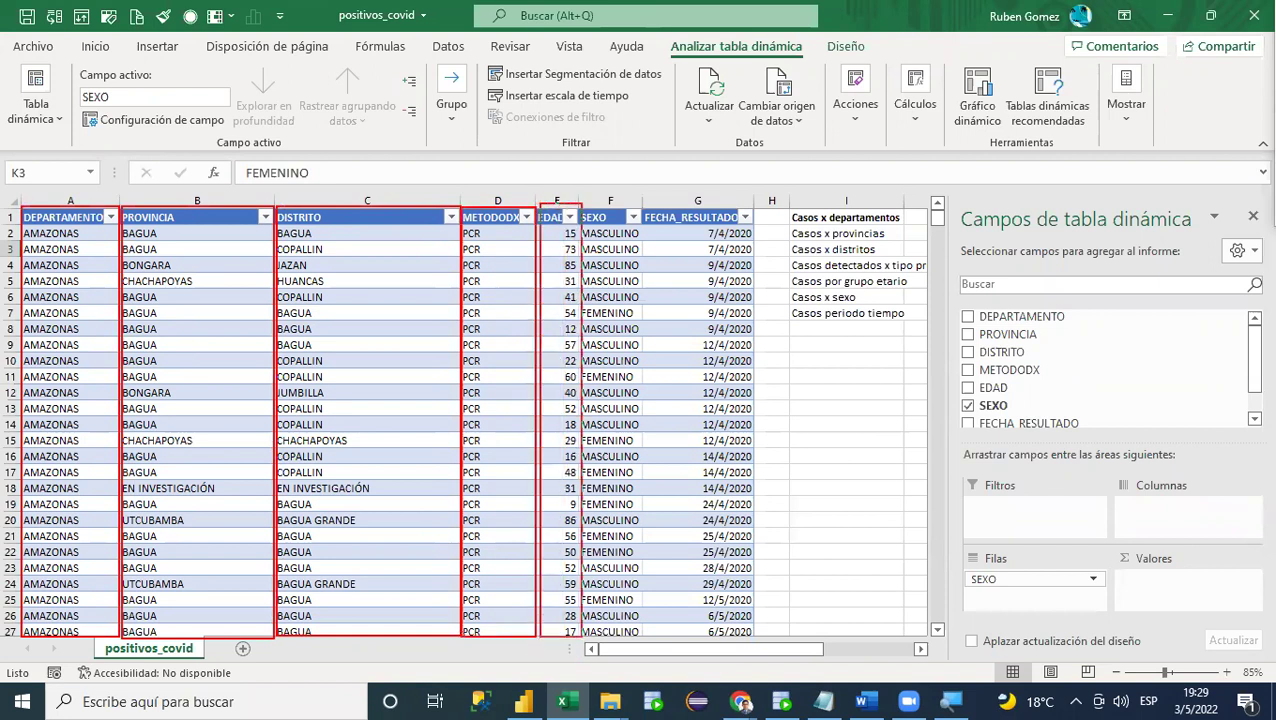
mouse_move(580, 203)
mouse_down()
mouse_move(634, 500)
mouse_move(636, 635)
mouse_up()
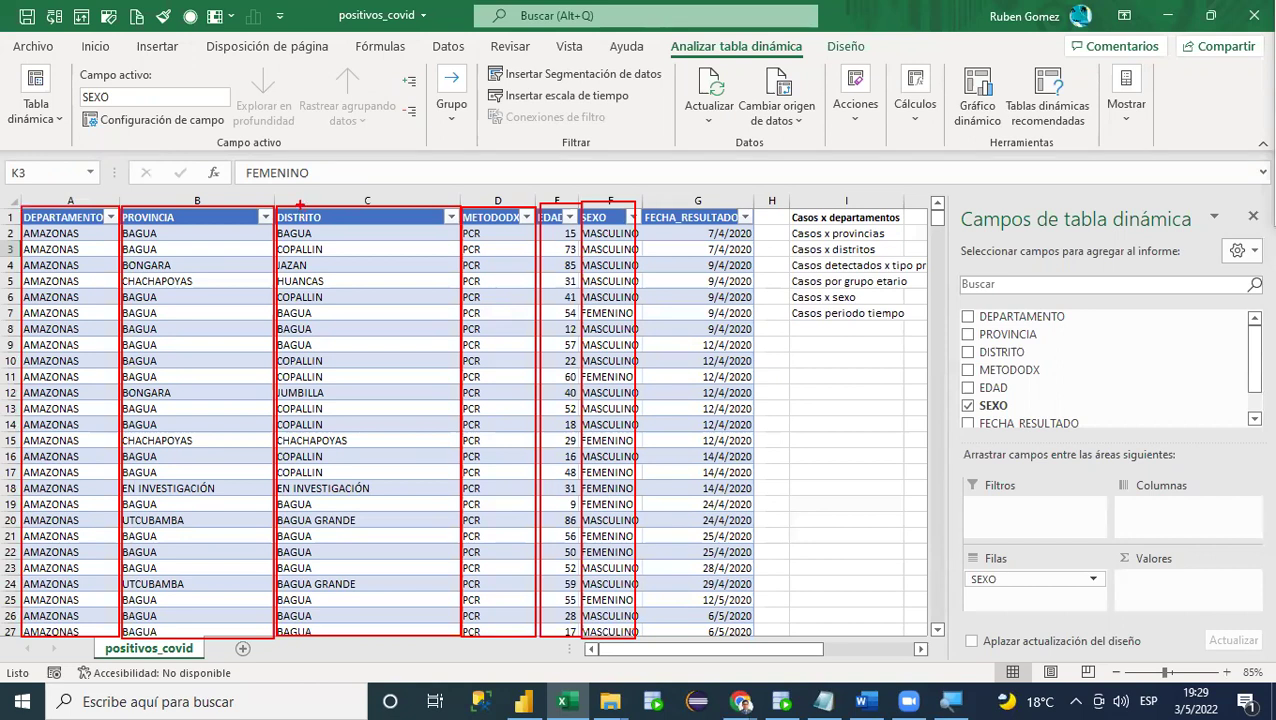
Step: Point red arrows at the DISTRITO, DEPARTAMENTO, PROVINCIA, METODODX and SEXO headers and blue arrows at EDAD and FECHA_RESULTADO
drag(298, 203, 330, 162)
drag(37, 212, 66, 153)
drag(136, 214, 160, 171)
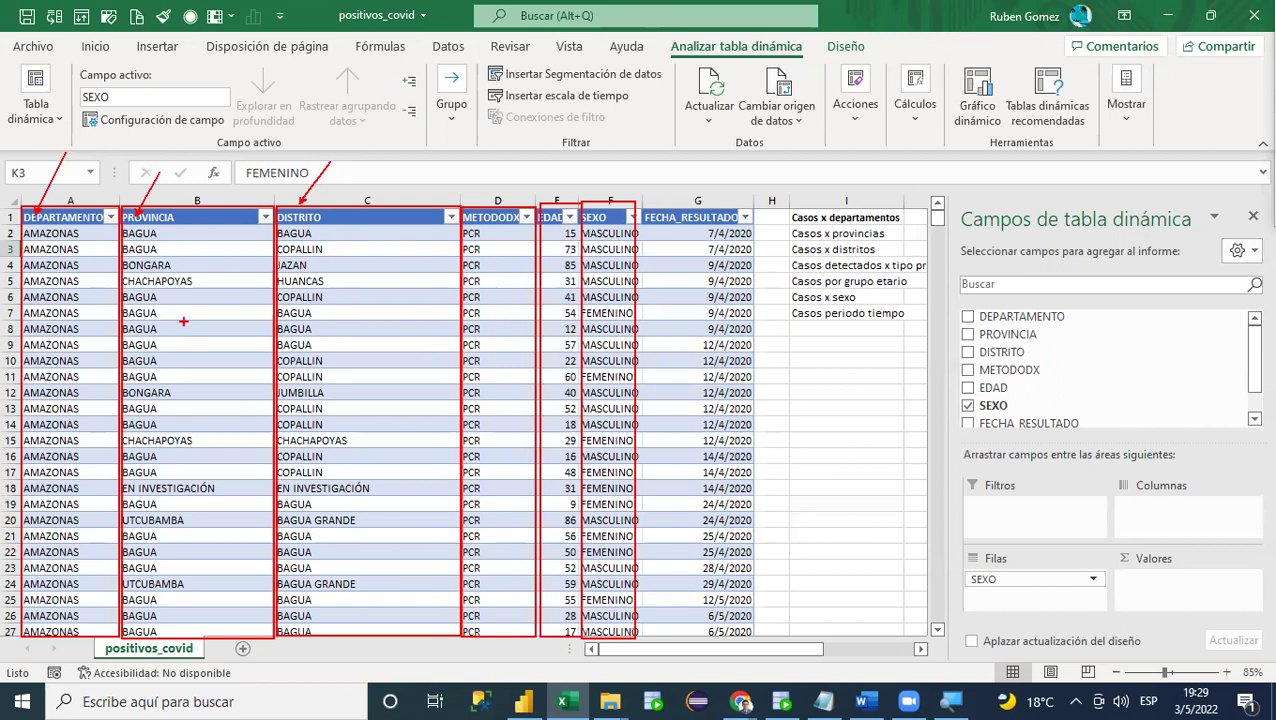
drag(476, 209, 503, 150)
drag(602, 205, 632, 145)
drag(554, 199, 573, 156)
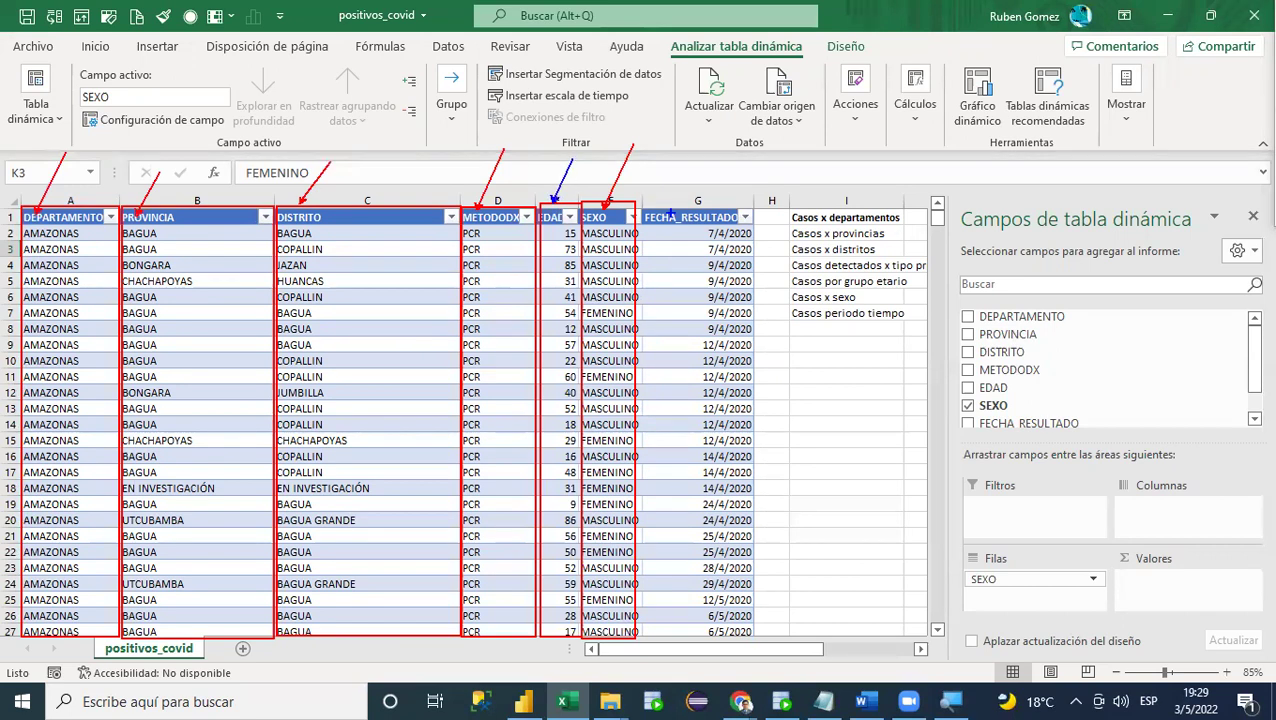
drag(682, 201, 703, 156)
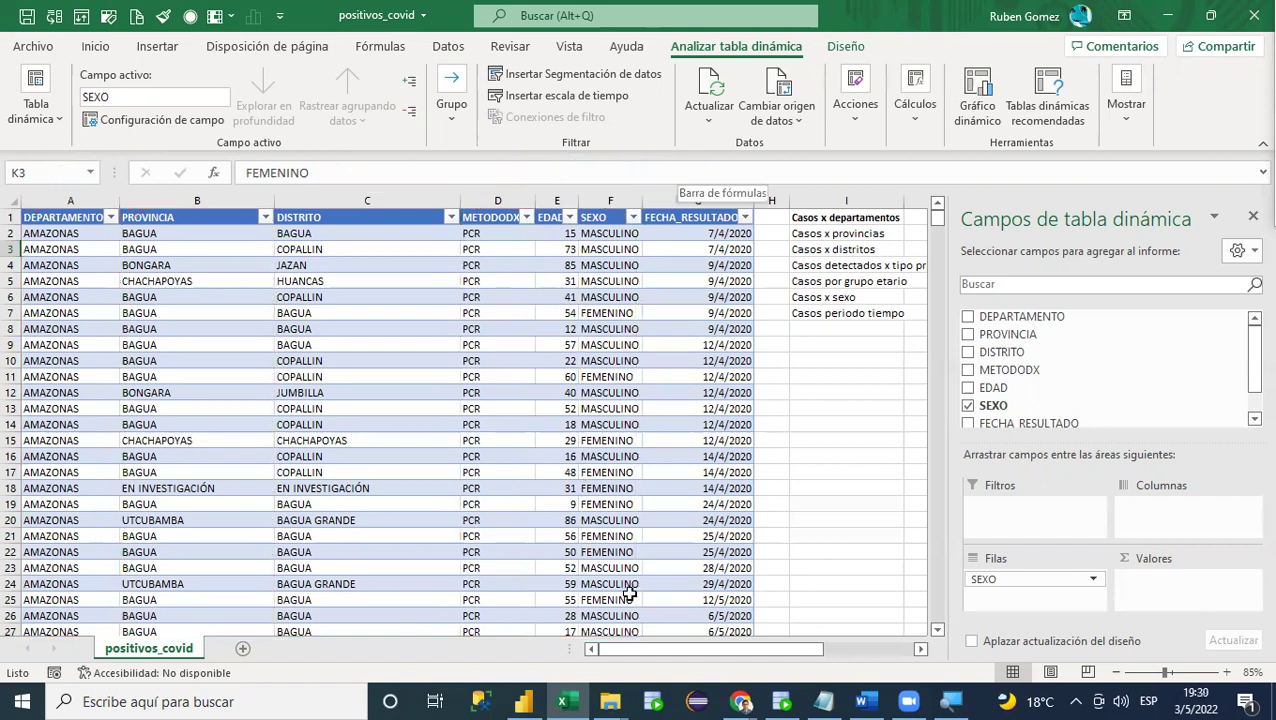
Step: Frame the Valores area of the pivot field list in blue
drag(648, 650, 760, 640)
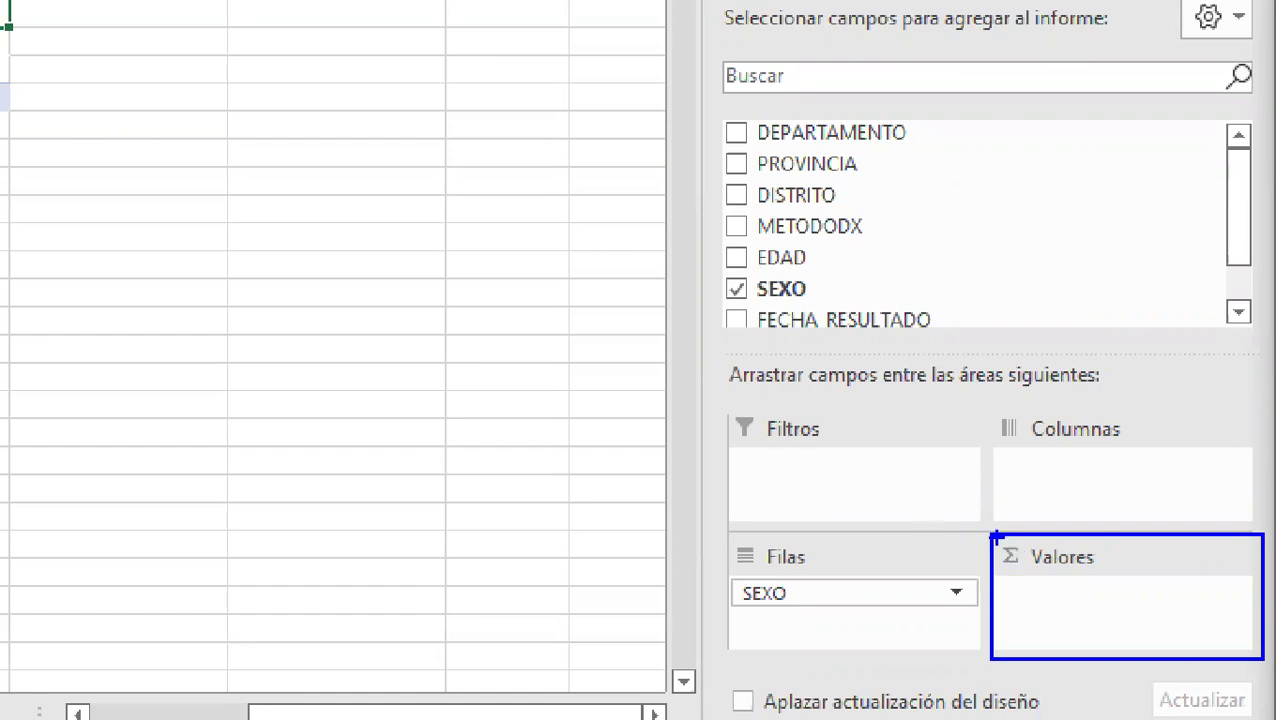
drag(995, 540, 1068, 614)
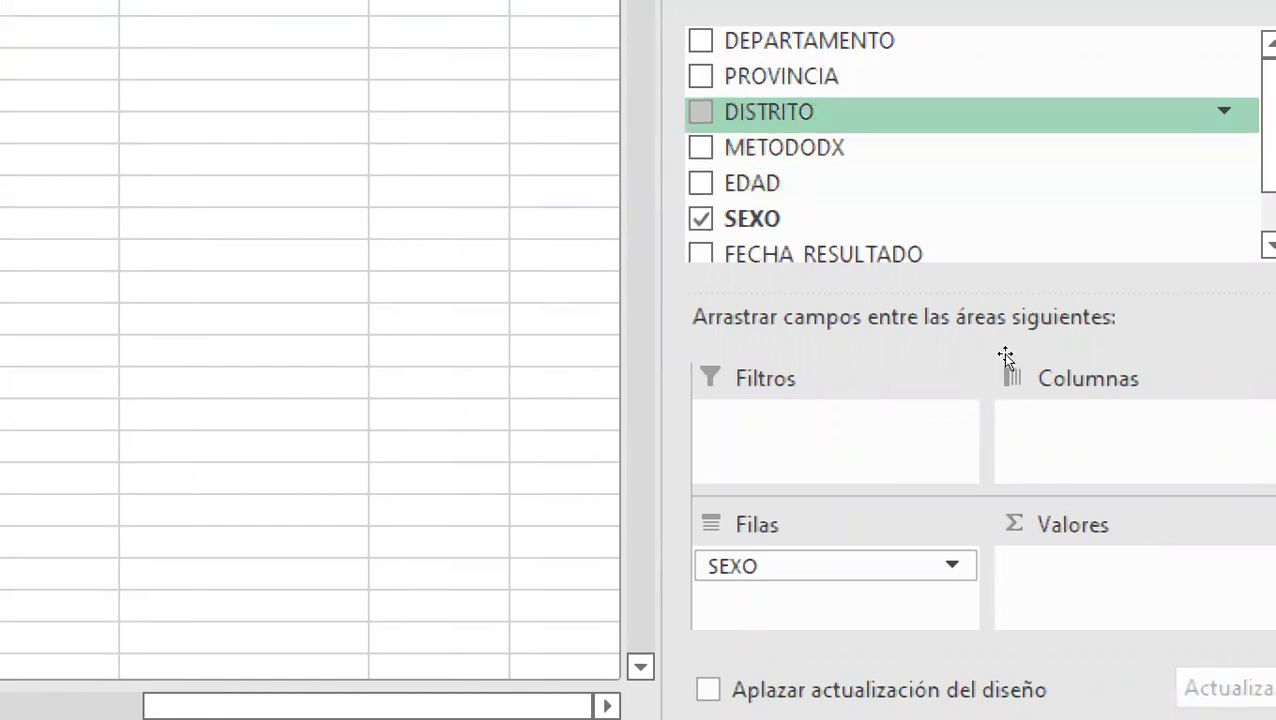
Step: Add the DISTRITO field to the pivot table's values area to count cases by sex
drag(990, 350, 993, 362)
drag(1013, 362, 1137, 572)
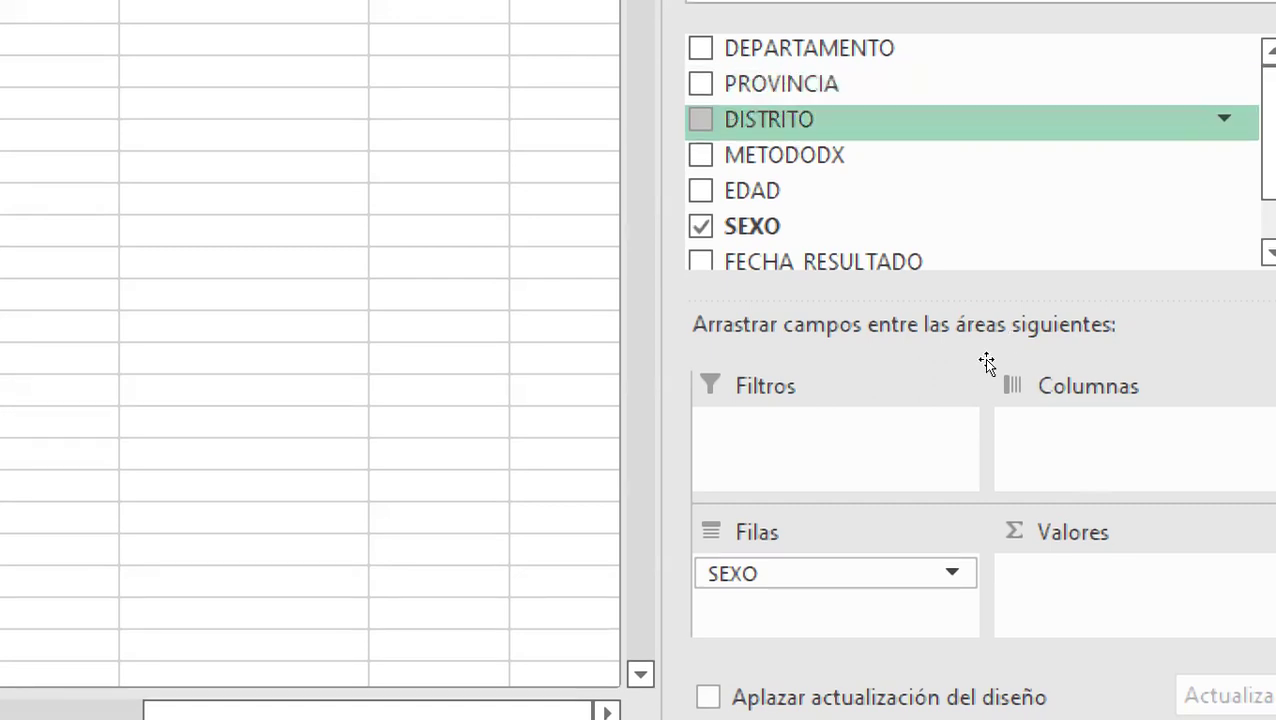
drag(985, 360, 983, 503)
drag(1000, 347, 1160, 602)
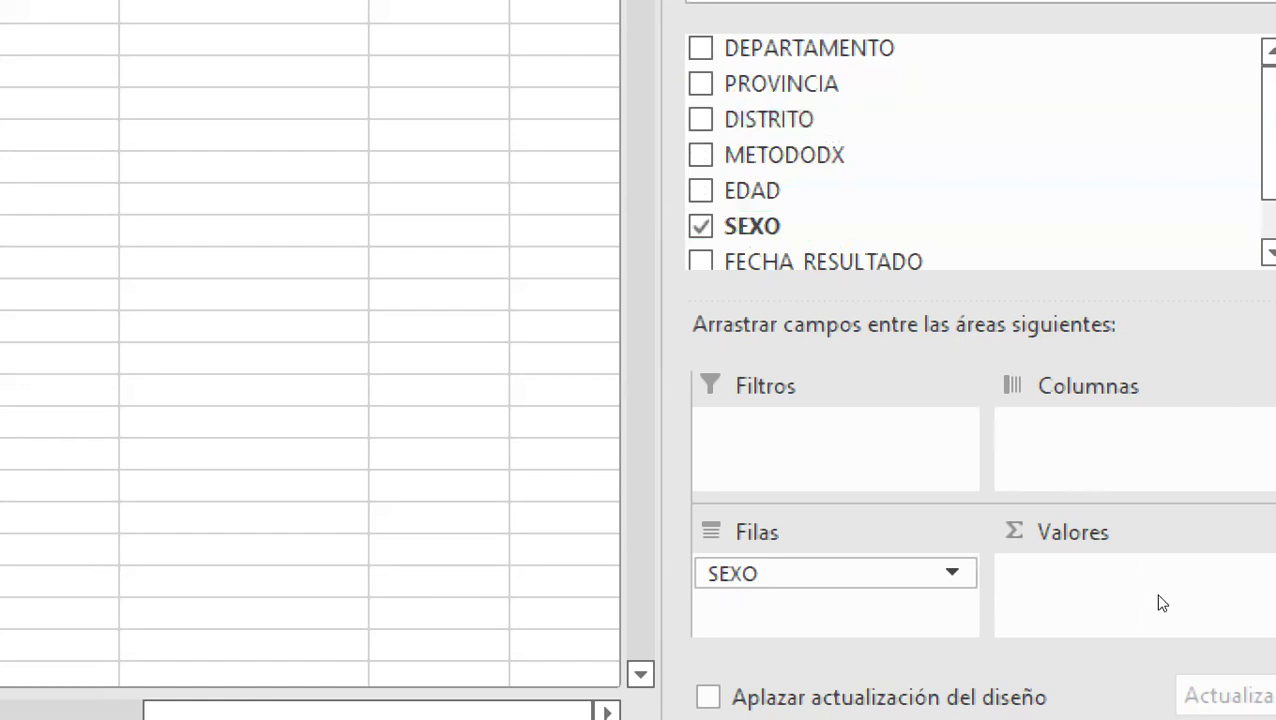
drag(997, 396, 1000, 397)
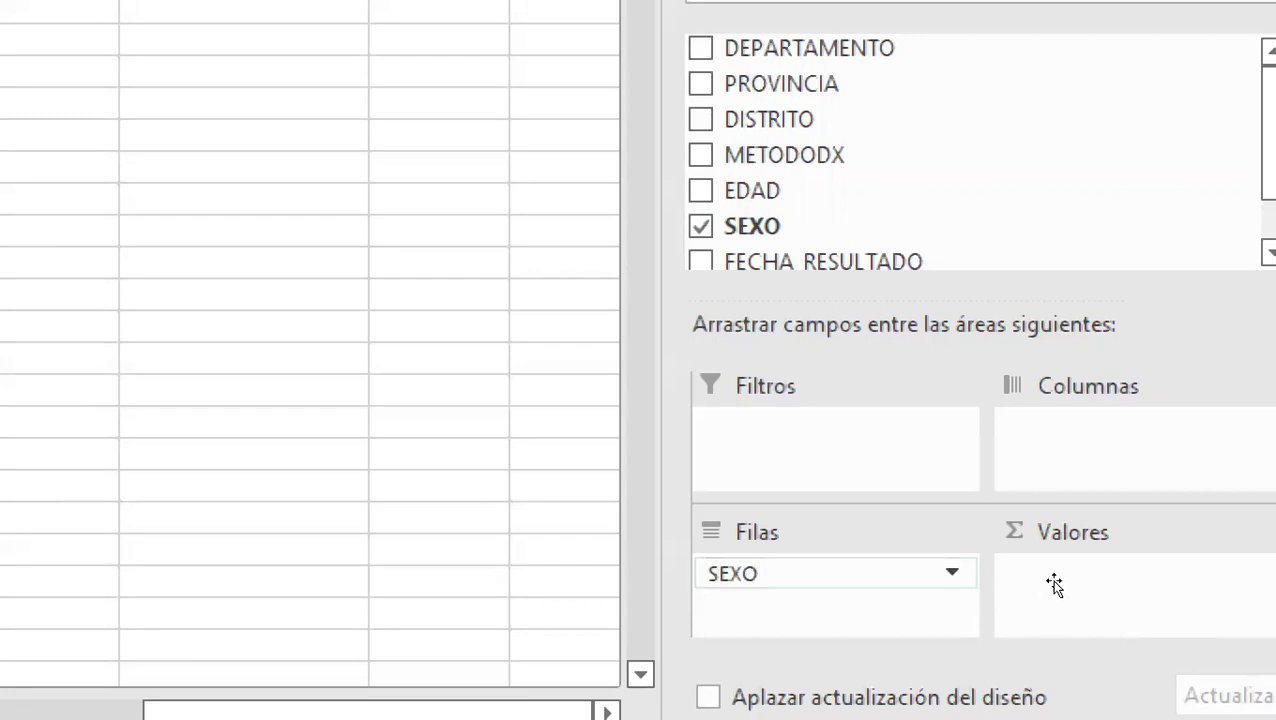
drag(768, 119, 1151, 598)
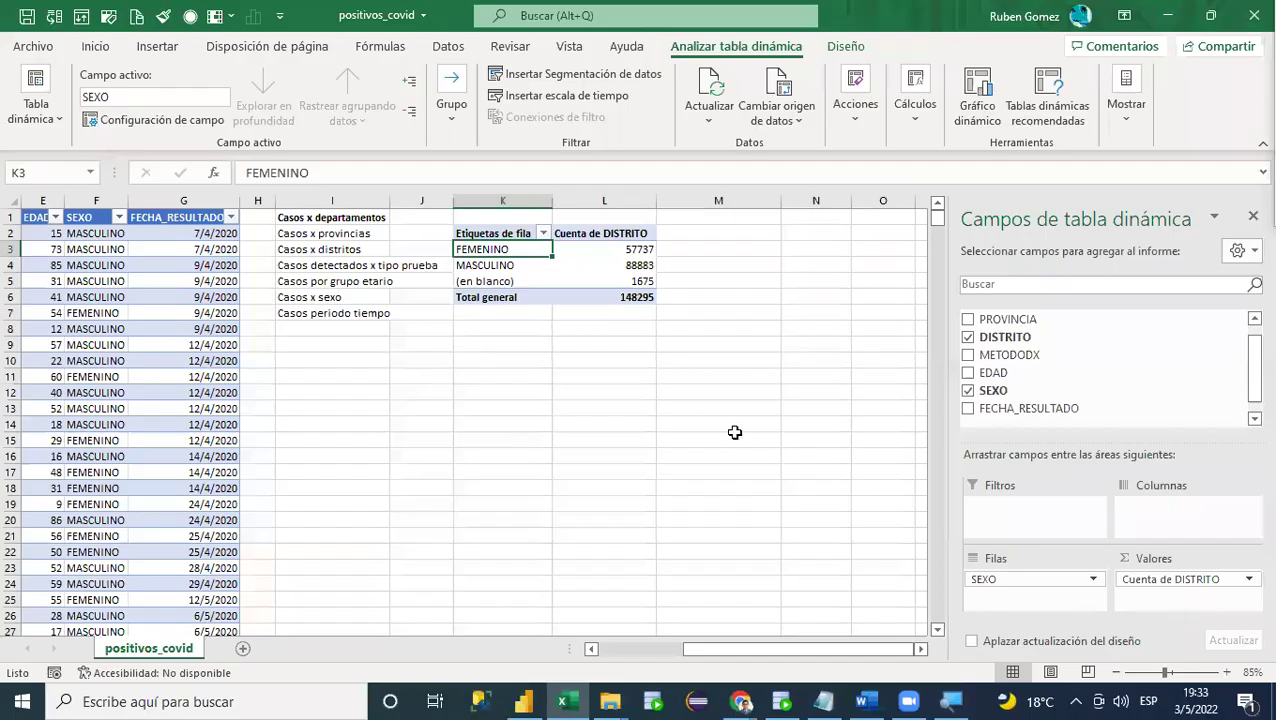
Step: Examine the pivot table's (en blanco) row and compare it with the filter values of the source table's SEXO column
click(641, 280)
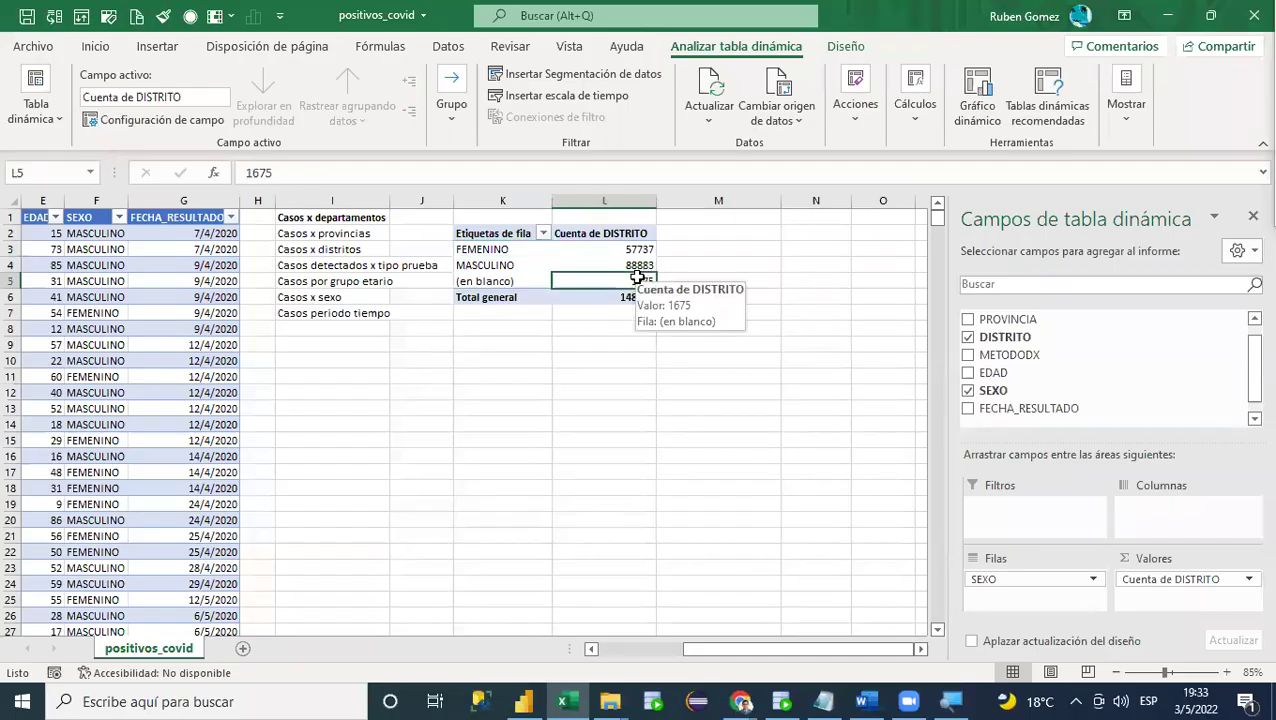
ctrl+scroll(641, 280, up, 3)
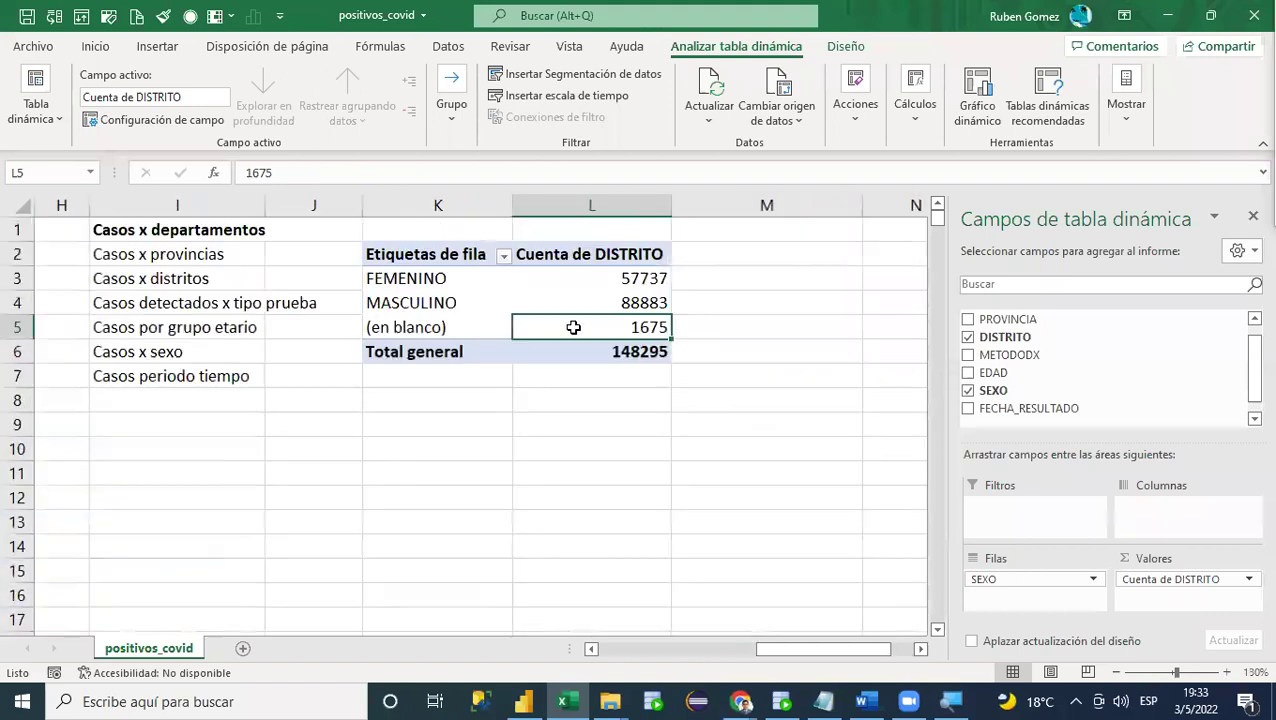
drag(797, 648, 670, 646)
ctrl+scroll(569, 327, down, 3)
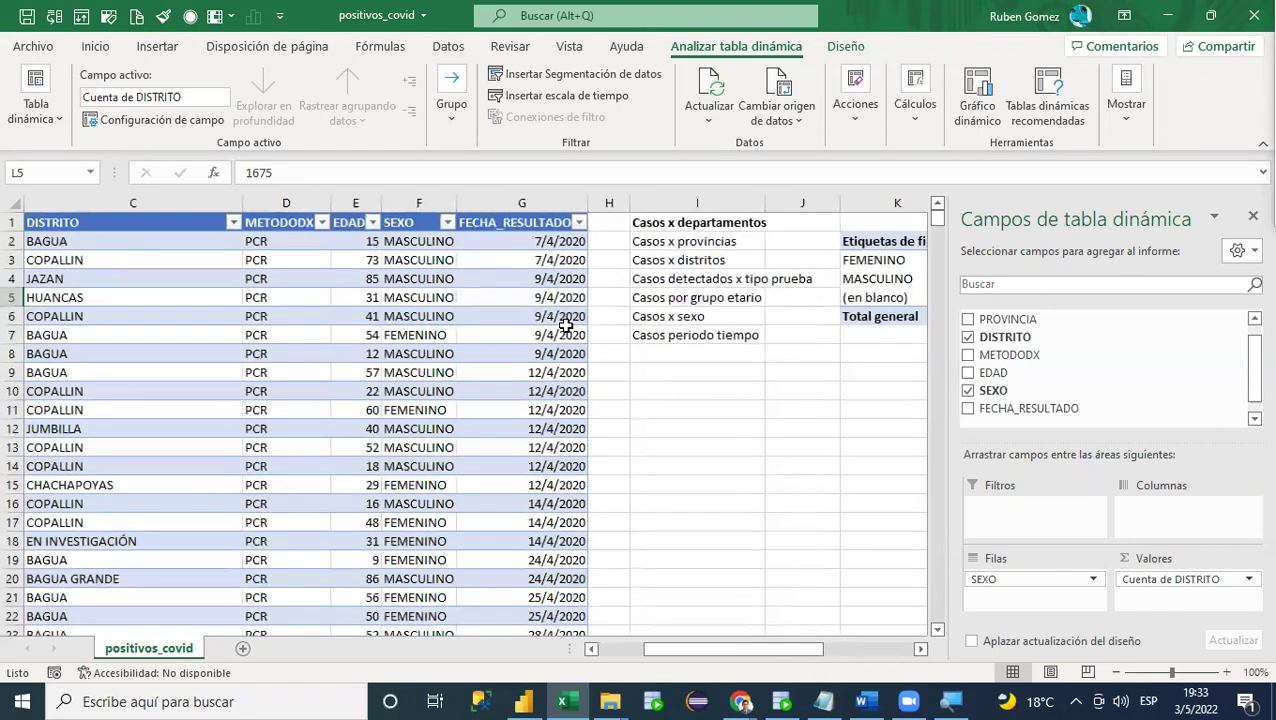
click(446, 226)
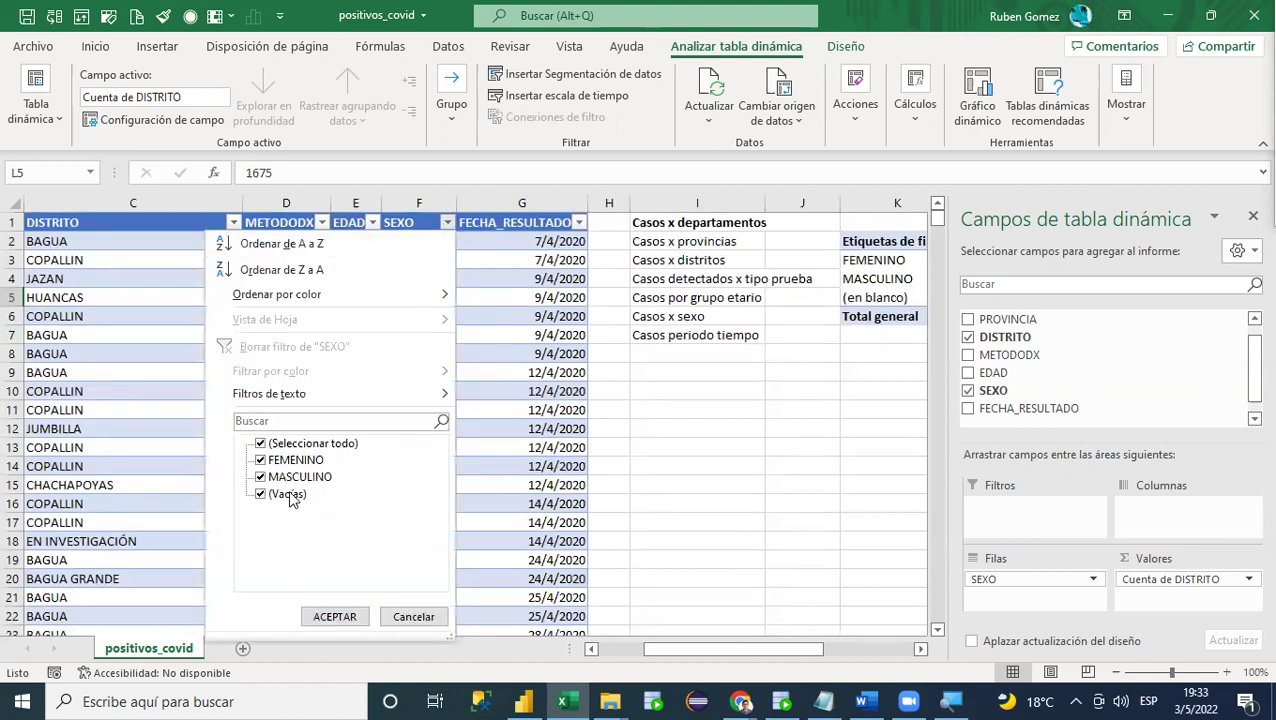
click(753, 458)
drag(760, 660, 805, 651)
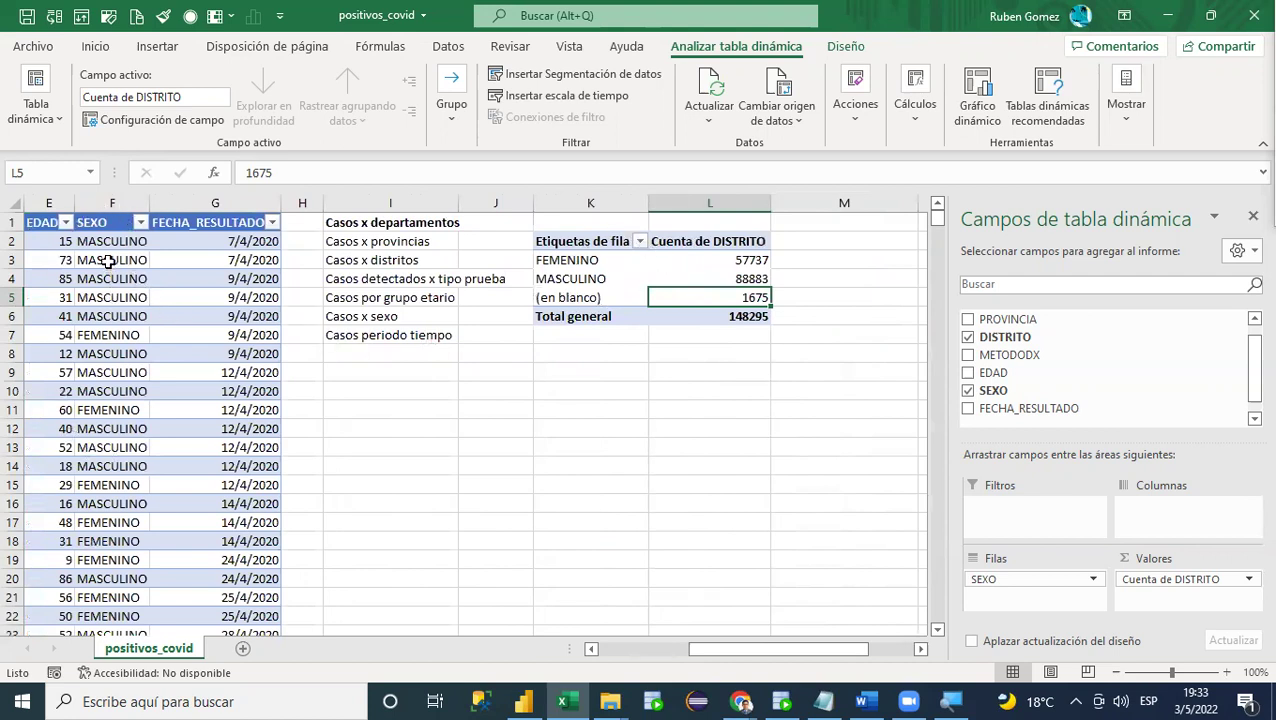
click(748, 268)
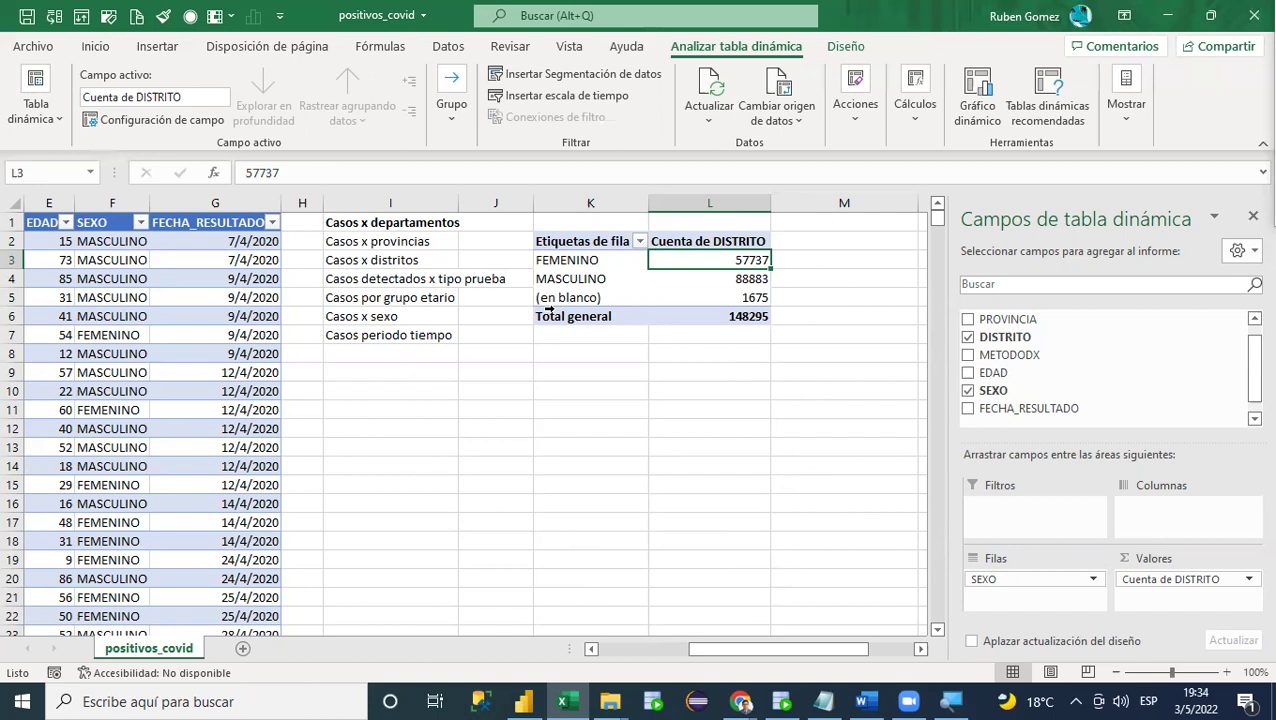
click(388, 291)
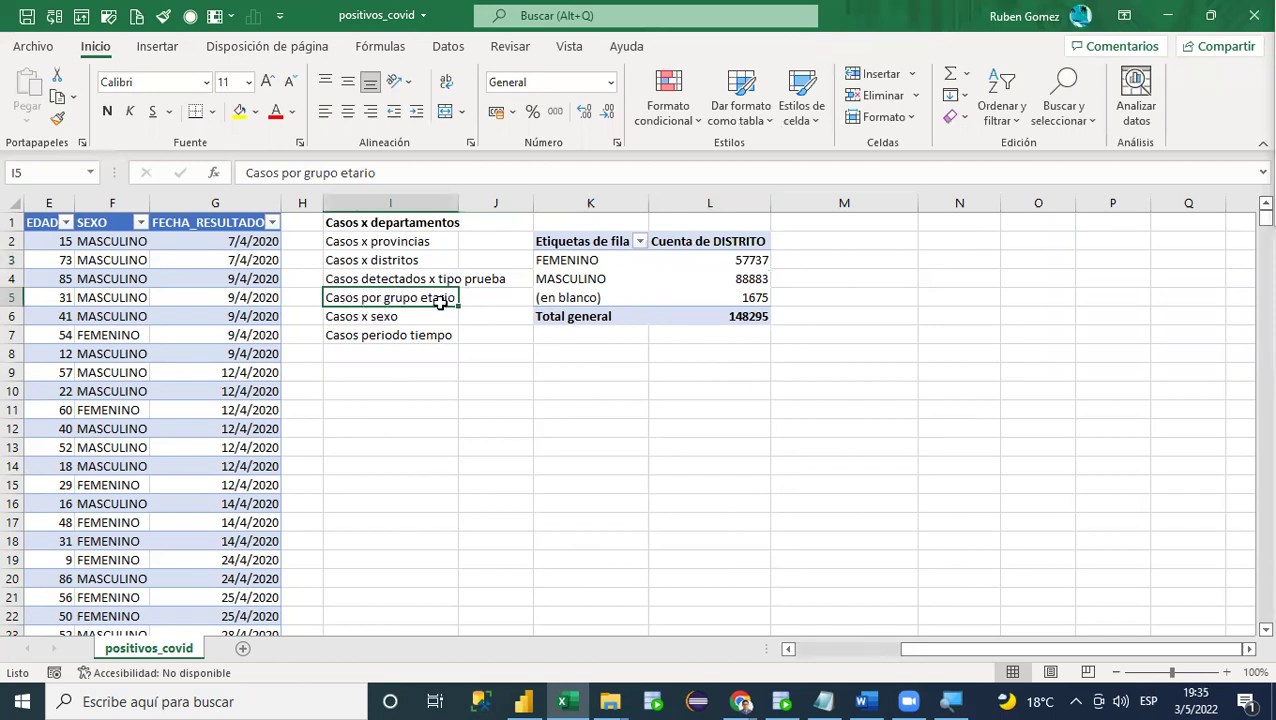
click(747, 279)
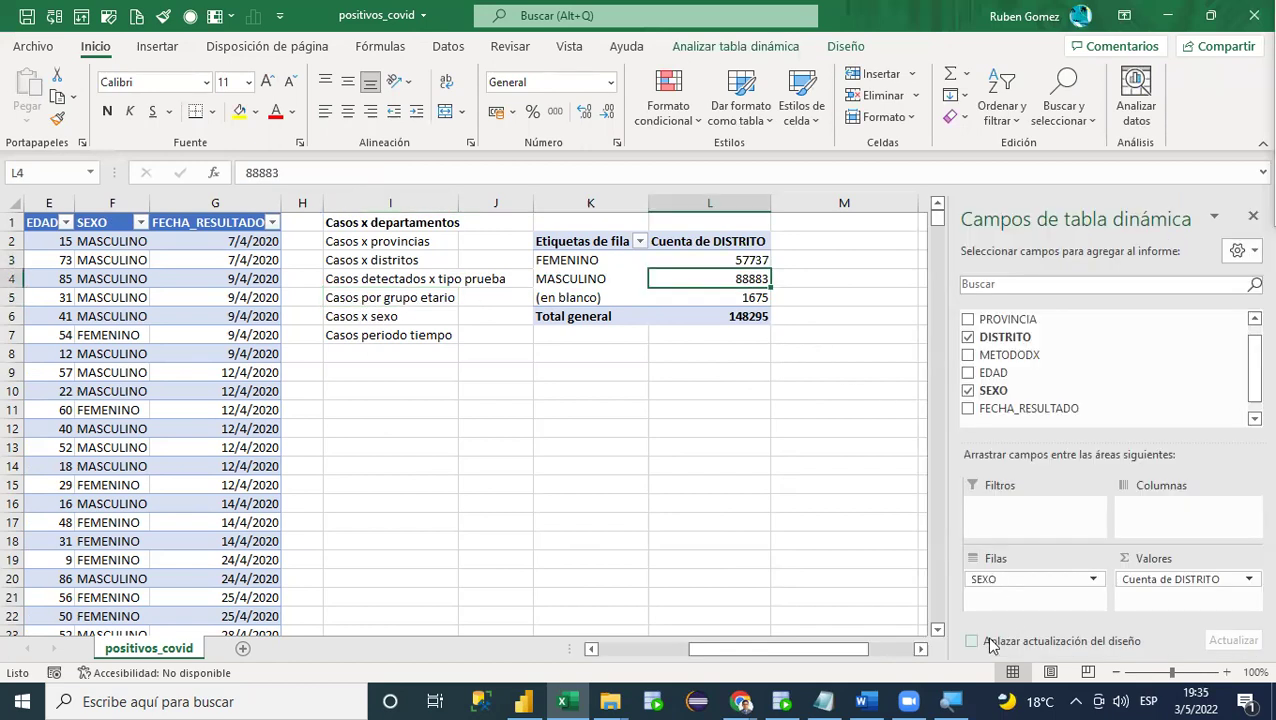
click(920, 649)
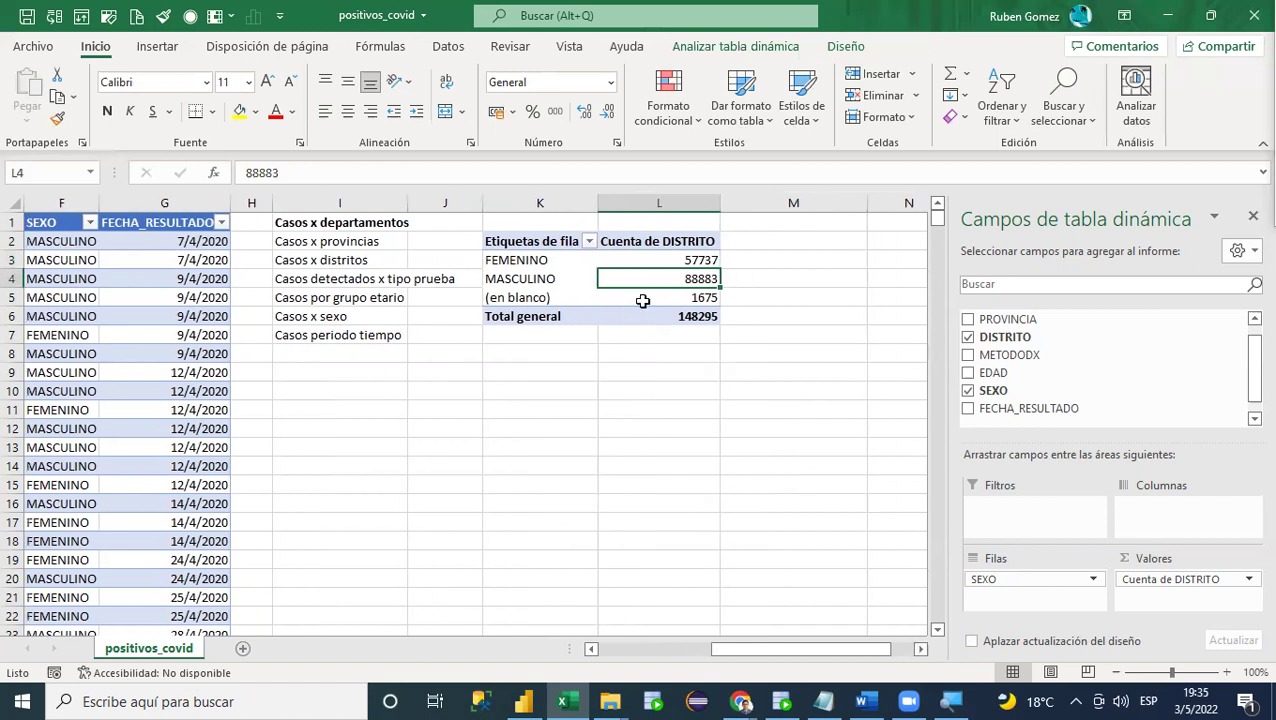
drag(501, 243, 573, 305)
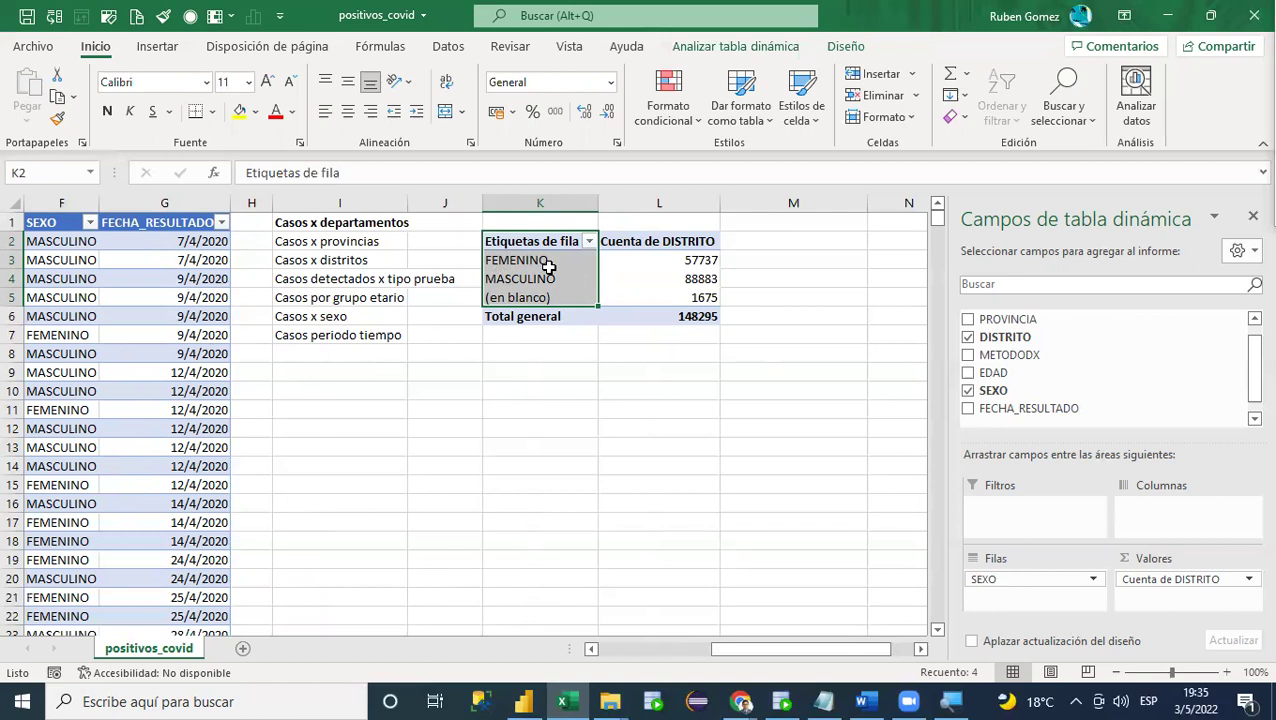
click(157, 46)
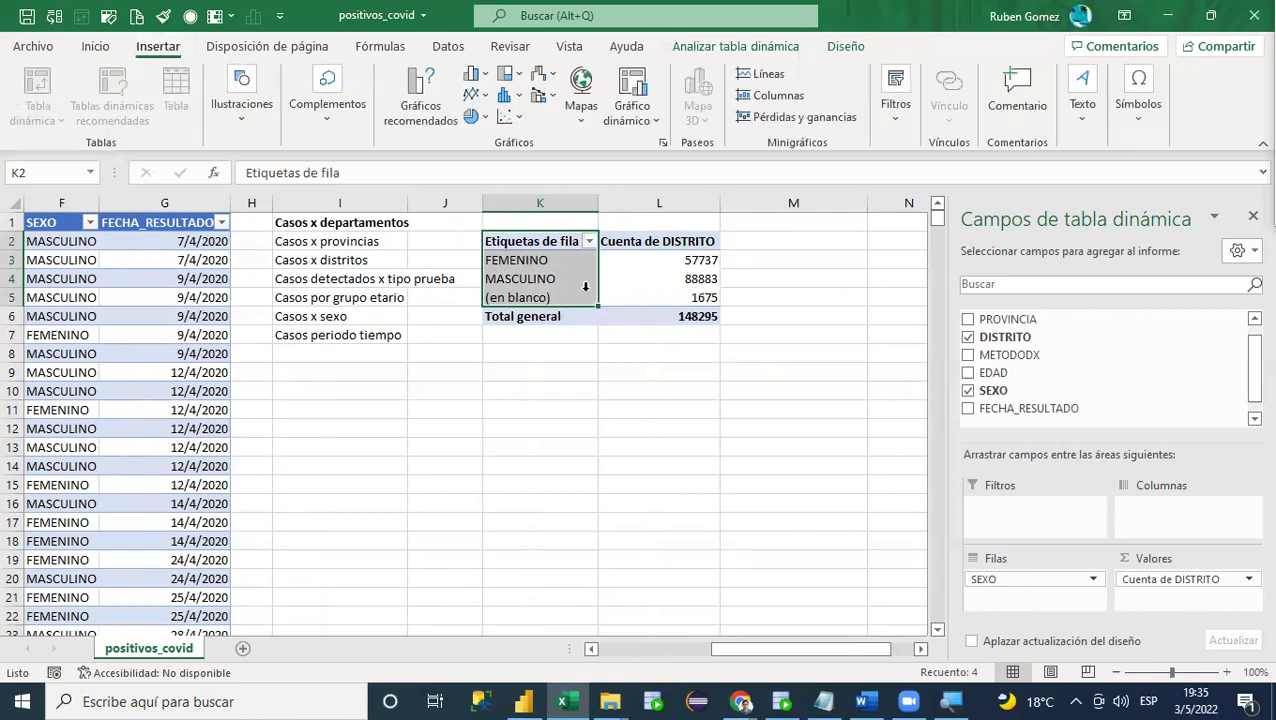
click(620, 261)
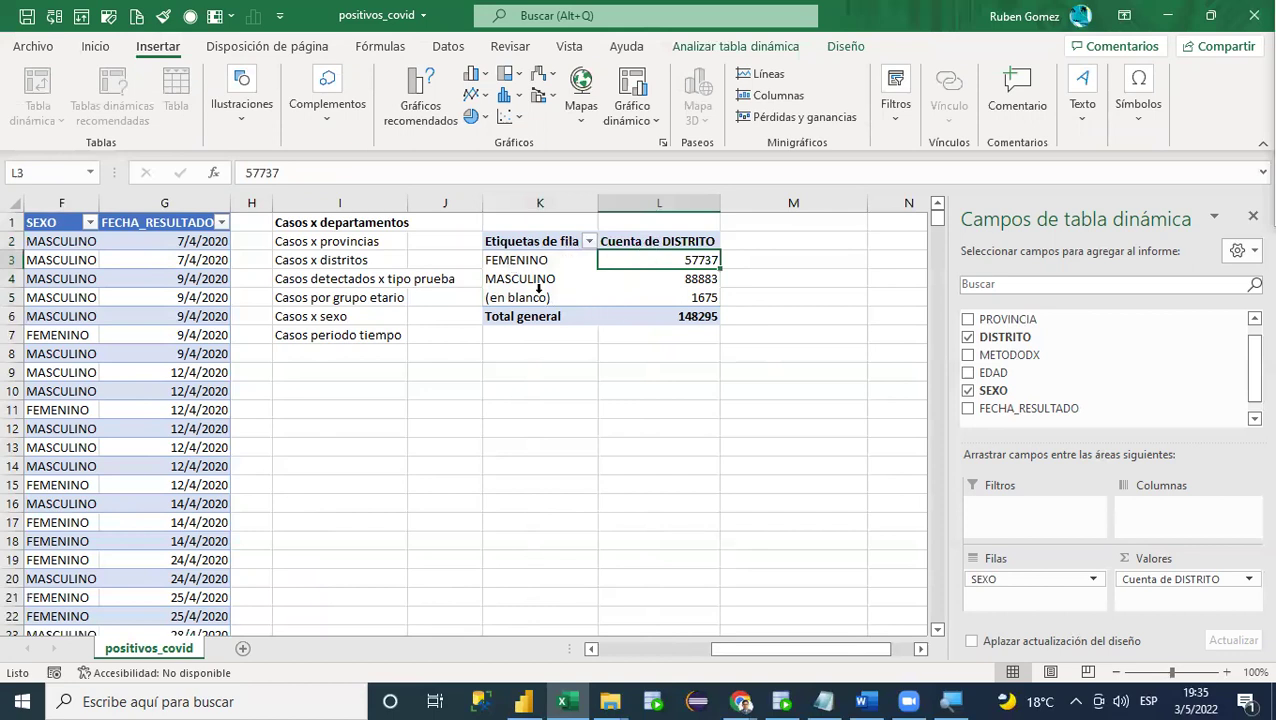
Step: Copy the whole pivot table, narrow column M as a spacer and paste the copy at cell N2
click(650, 296)
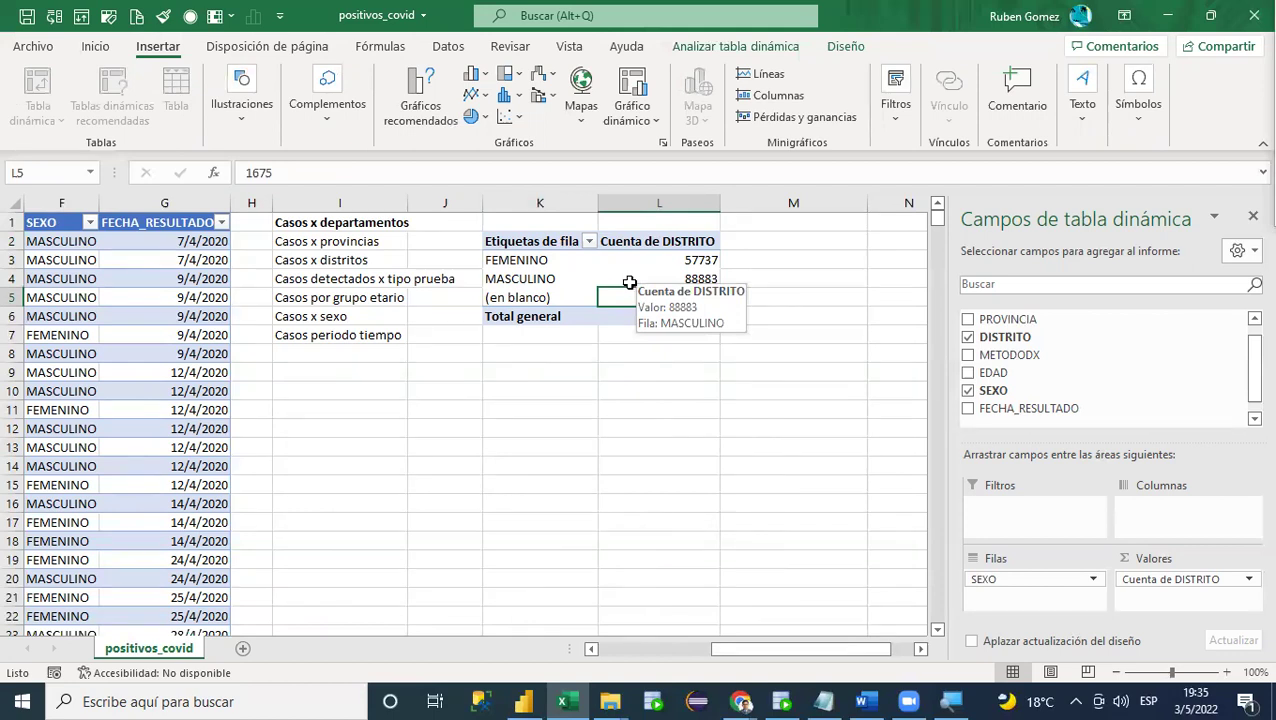
key(ctrl+a)
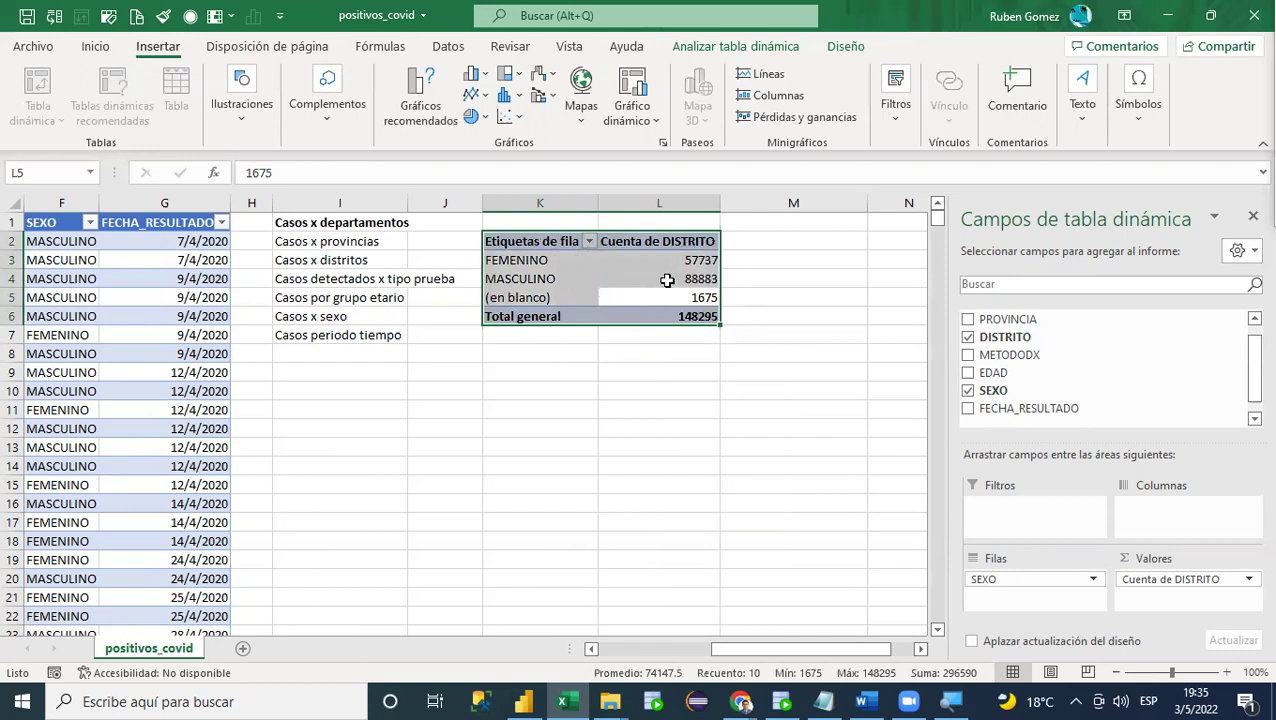
mouse_move(667, 280)
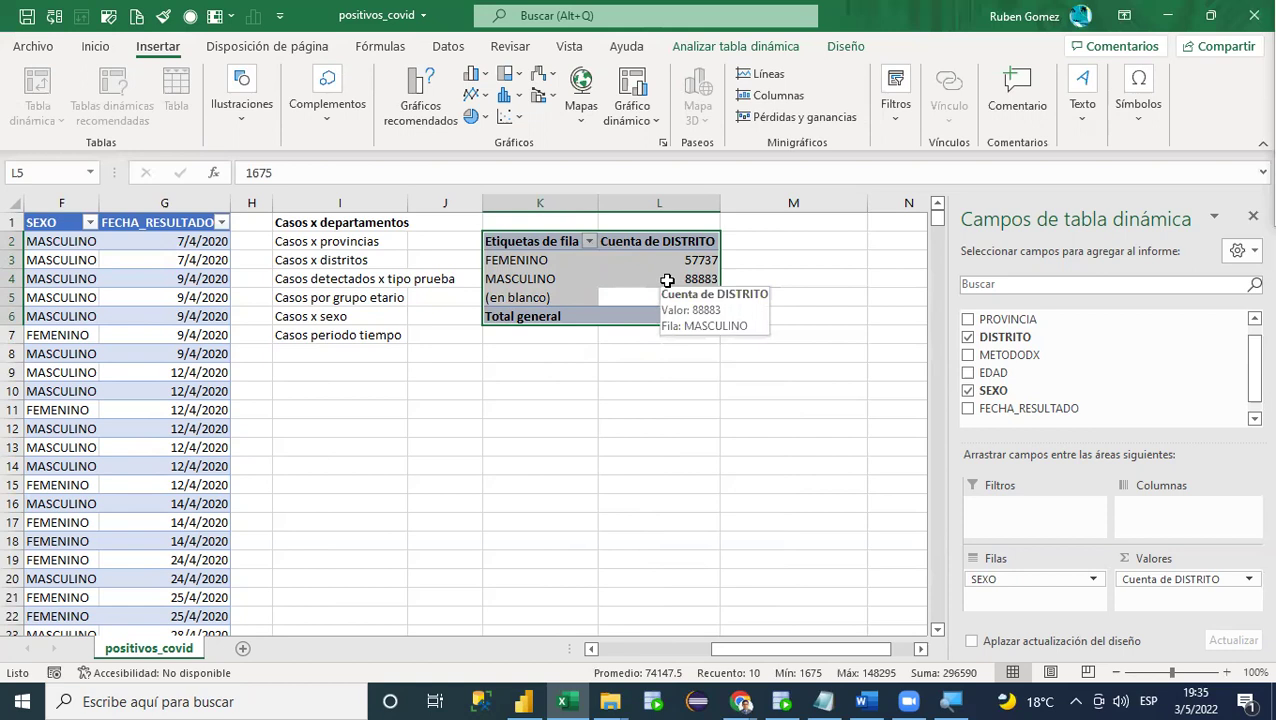
key(ctrl+c)
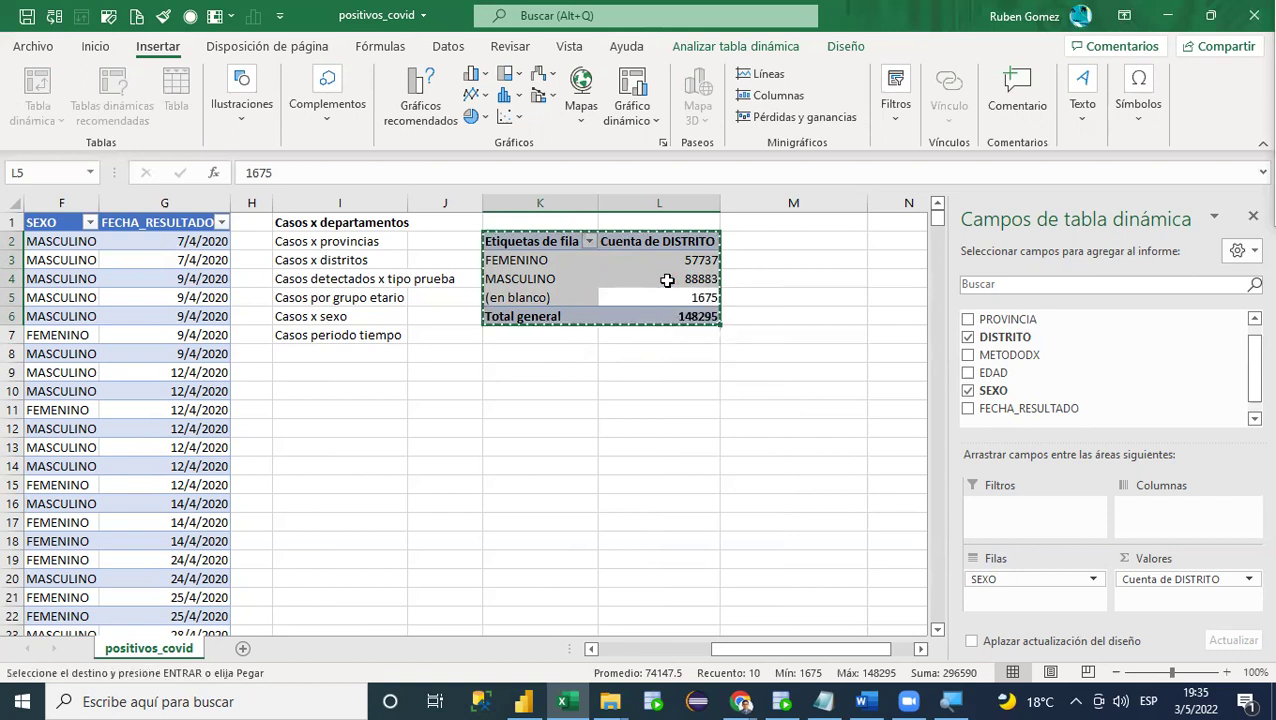
click(800, 246)
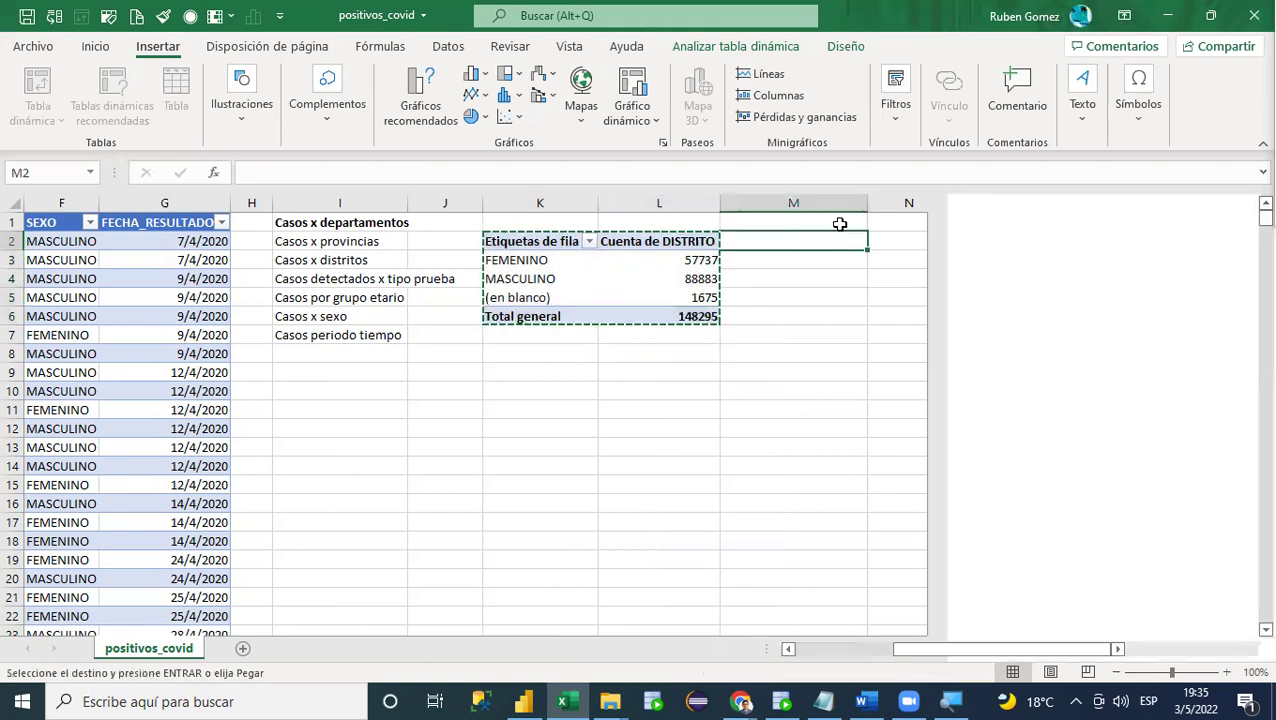
drag(866, 203, 778, 224)
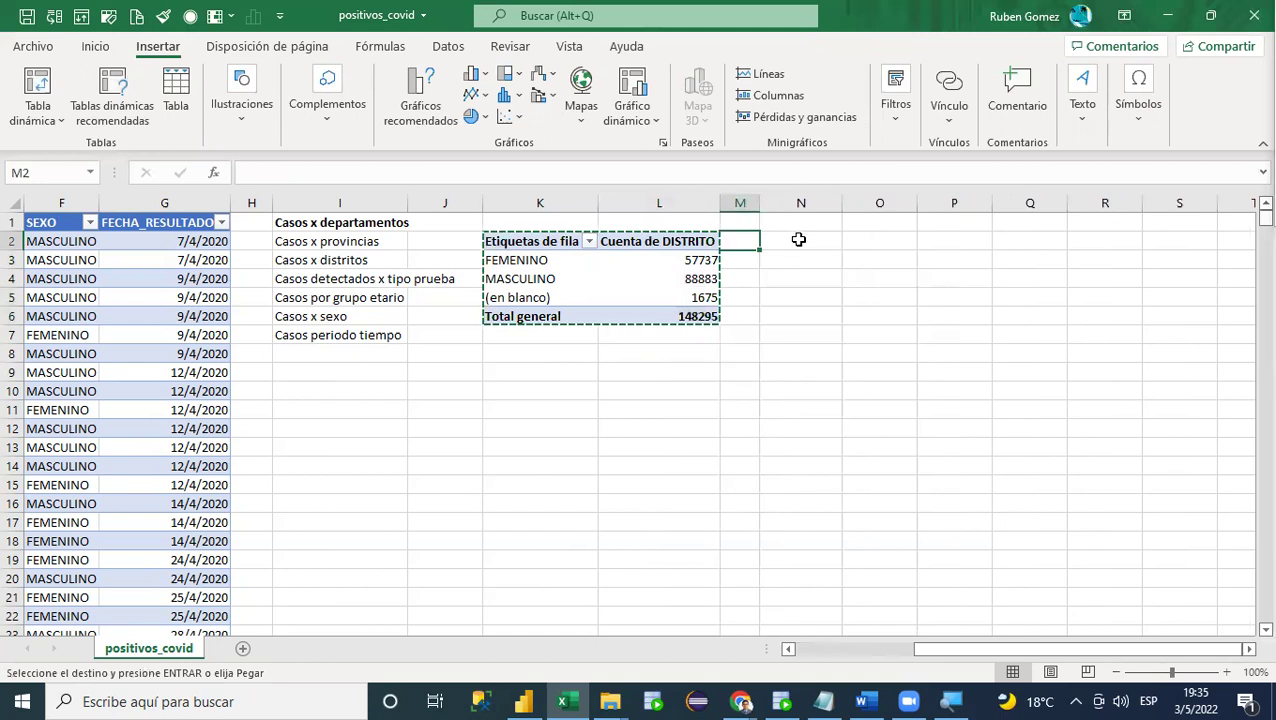
click(800, 239)
key(ctrl+v)
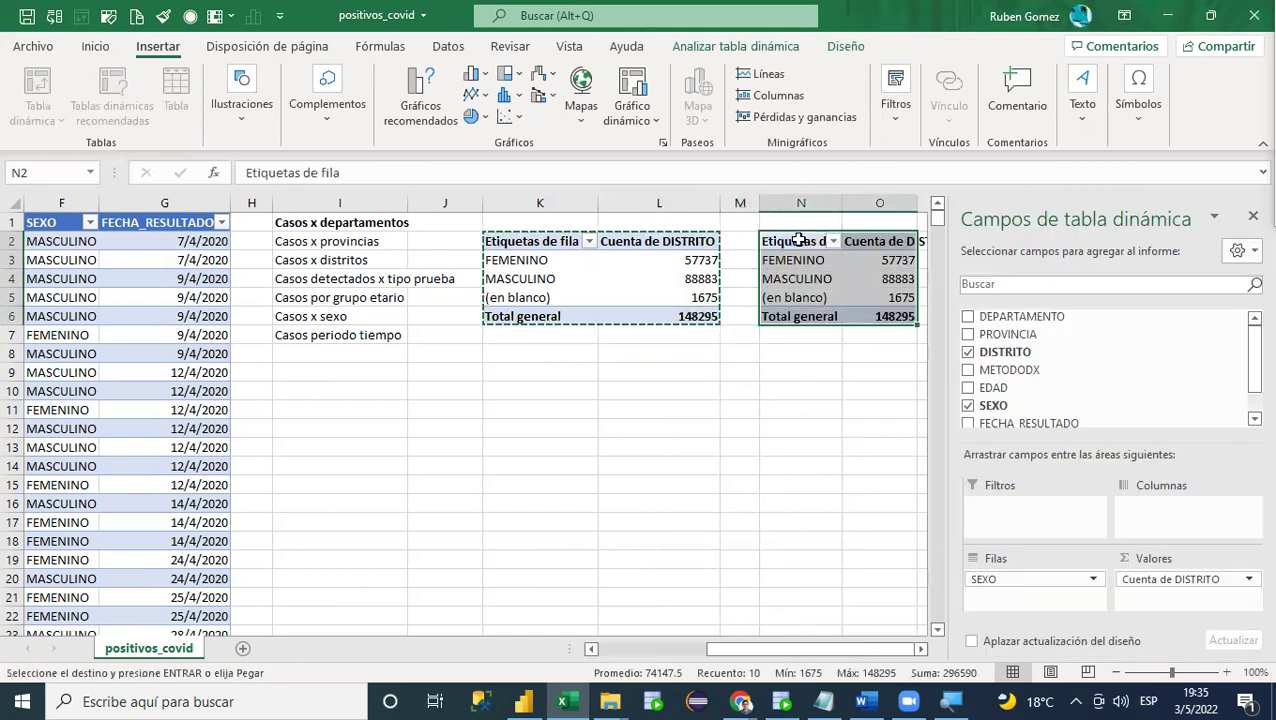
click(920, 649)
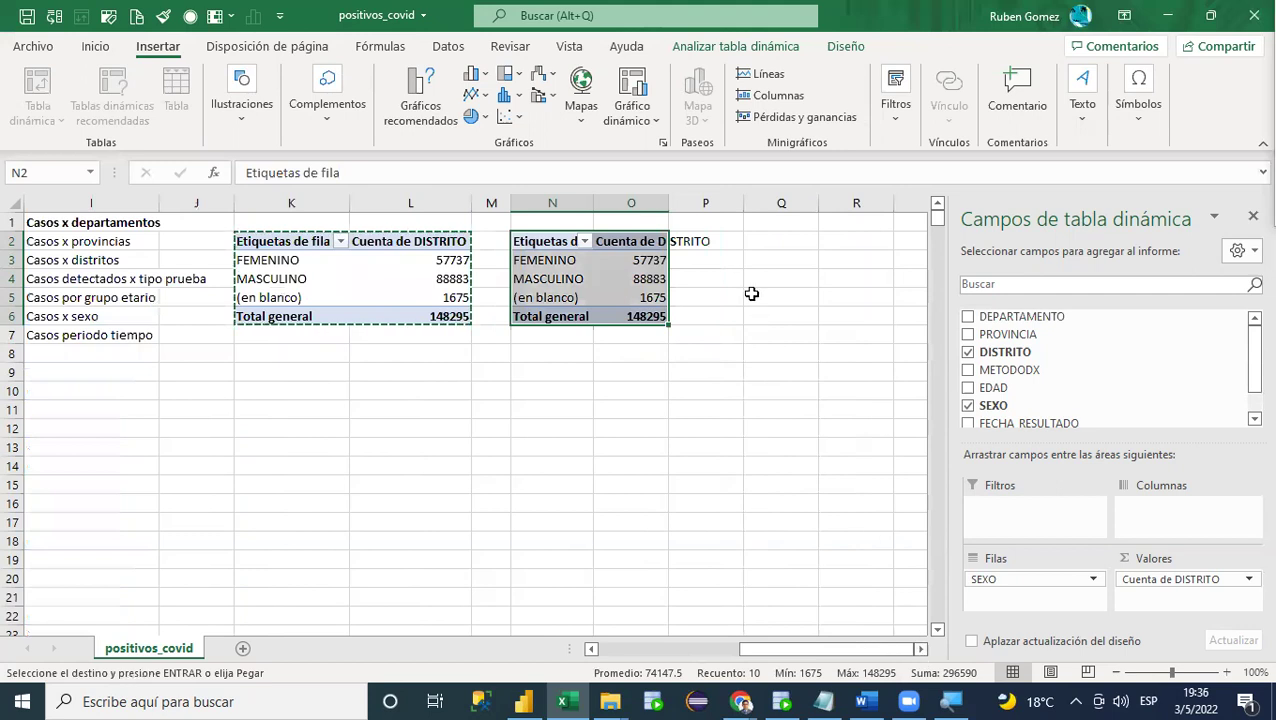
Step: Autofit columns N and O to the pasted pivot table and remove the SEXO field from its rows area
double_click(663, 200)
double_click(593, 202)
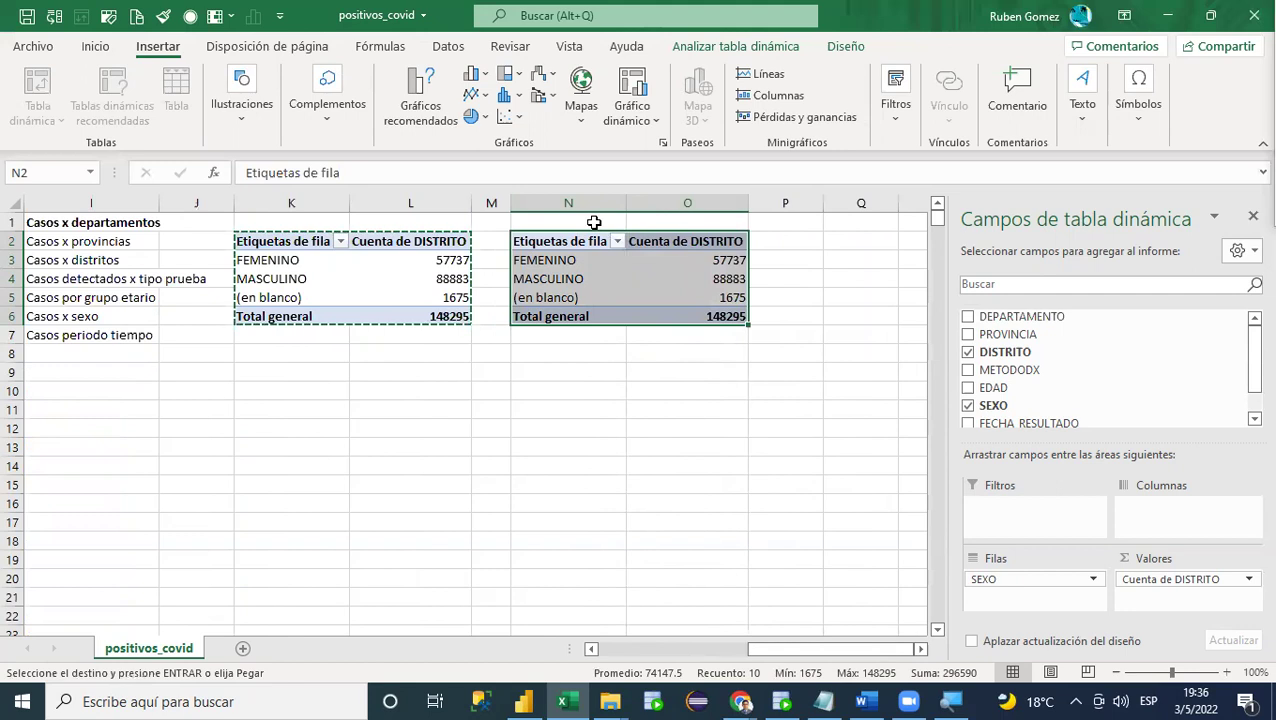
click(594, 285)
click(677, 274)
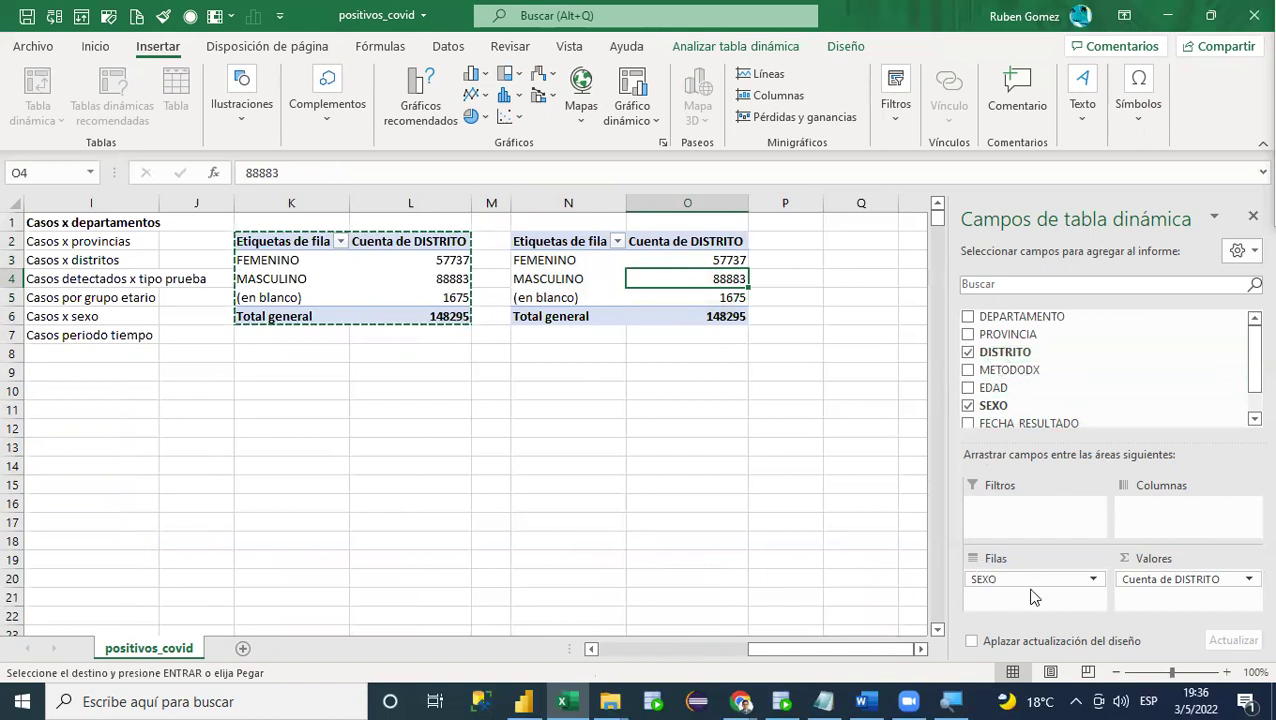
drag(1016, 585, 815, 555)
Step: Add the METODODX field to the copied pivot table's rows area to count cases by test type
drag(1252, 346, 1252, 379)
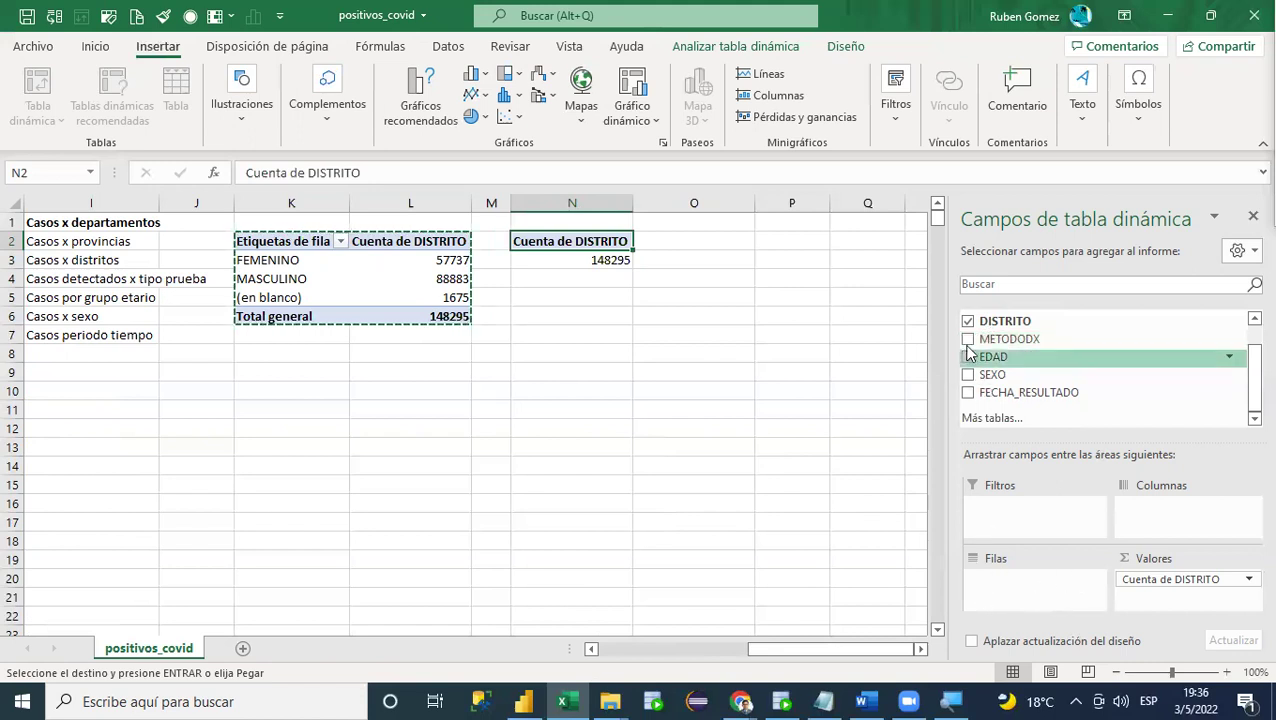
drag(977, 339, 940, 480)
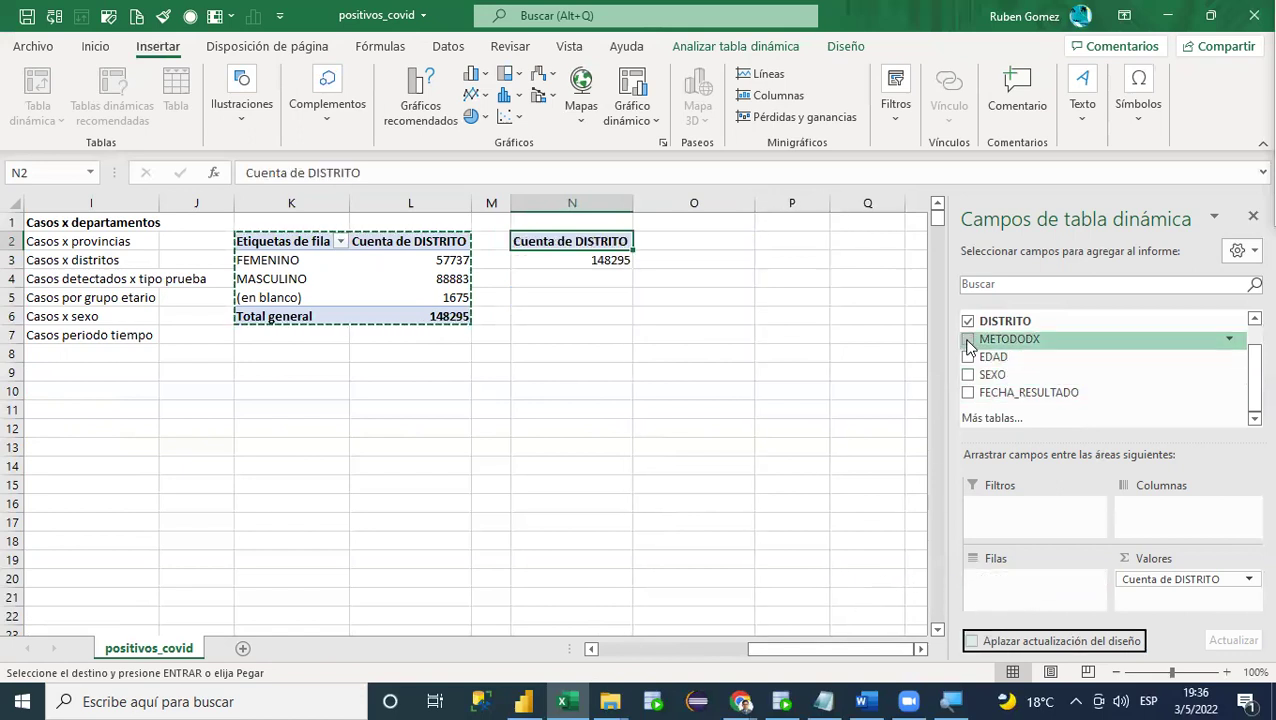
click(967, 340)
click(967, 339)
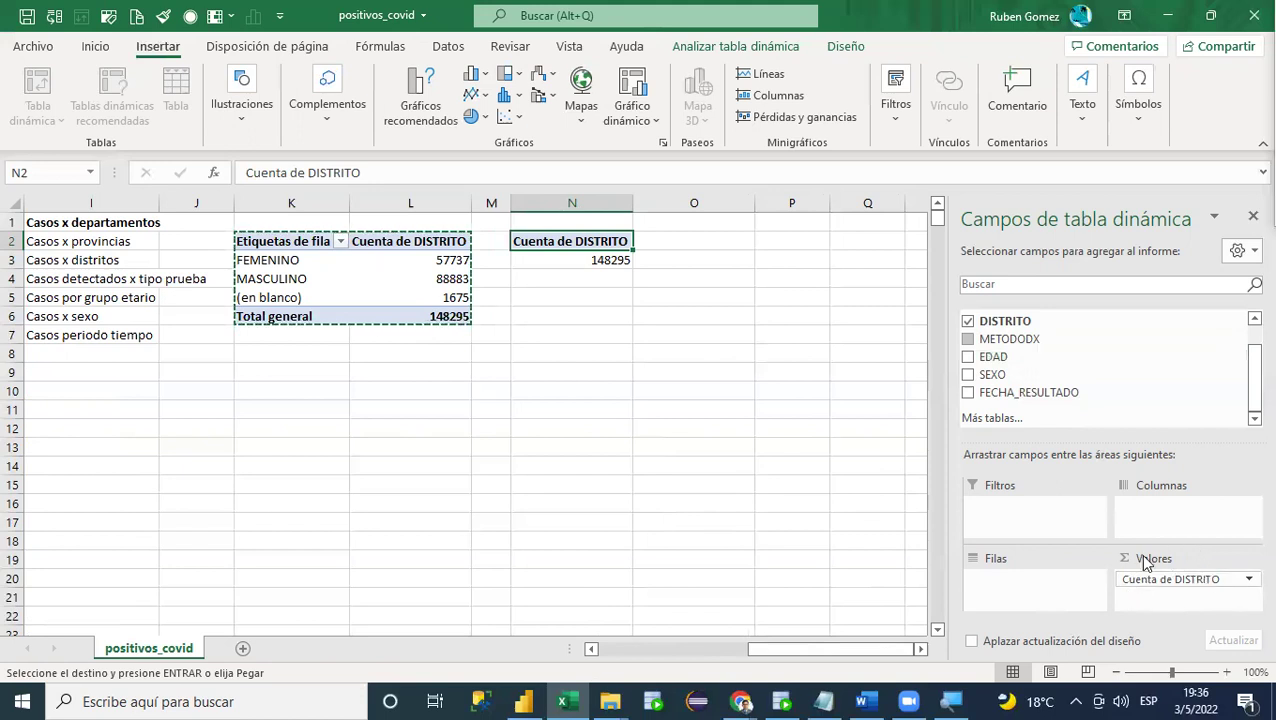
click(968, 341)
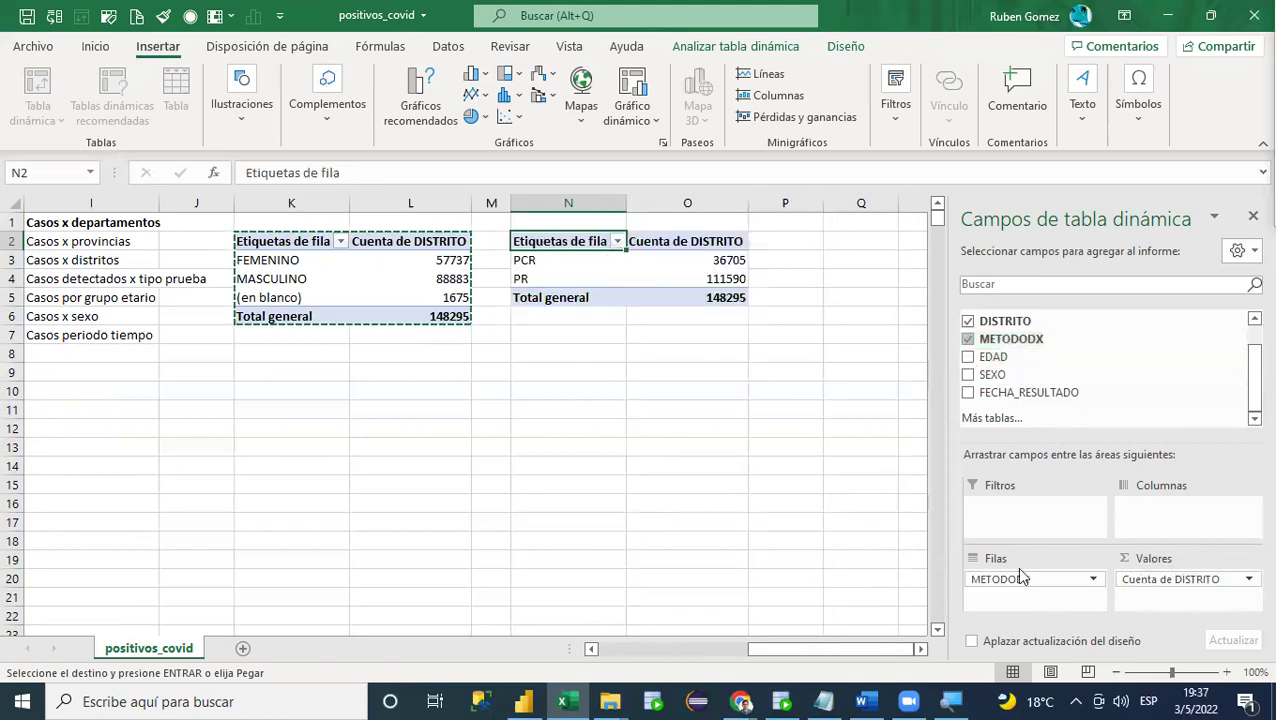
Step: Remove the METODODX field from the copied pivot table's rows area
mouse_move(1030, 582)
mouse_down()
mouse_move(870, 585)
mouse_move(700, 545)
mouse_move(1045, 578)
mouse_up()
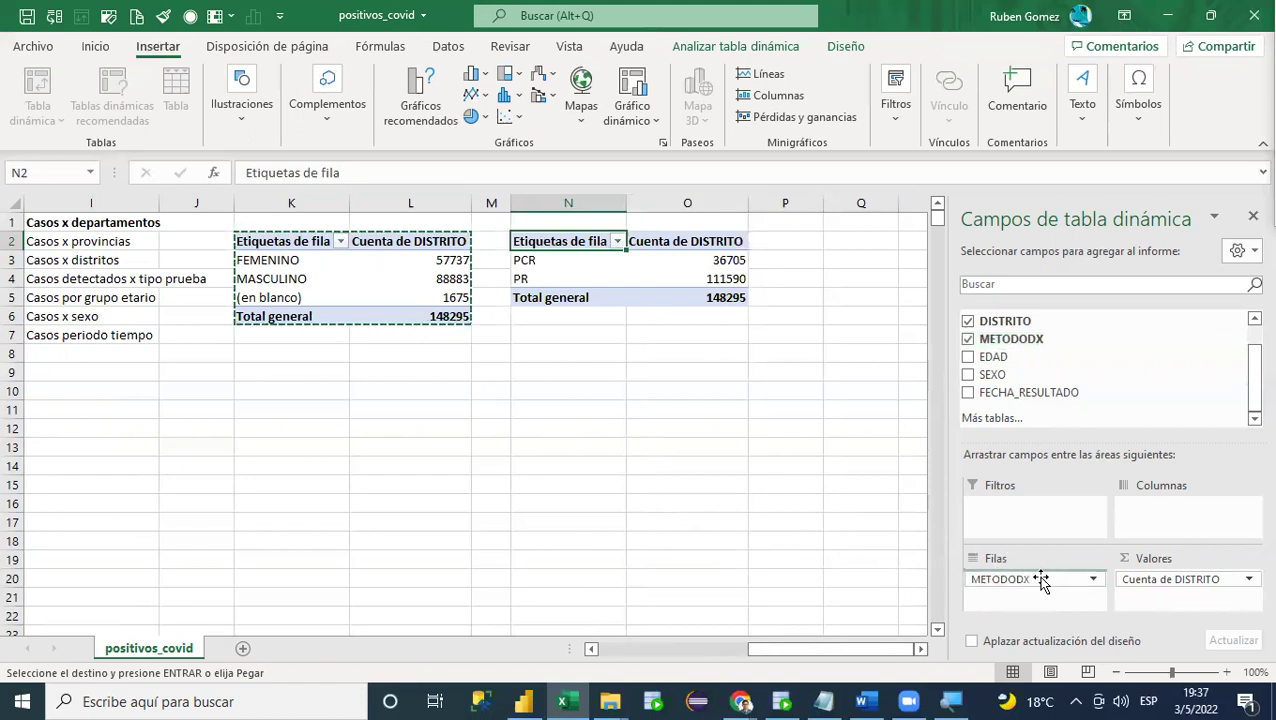
click(1092, 582)
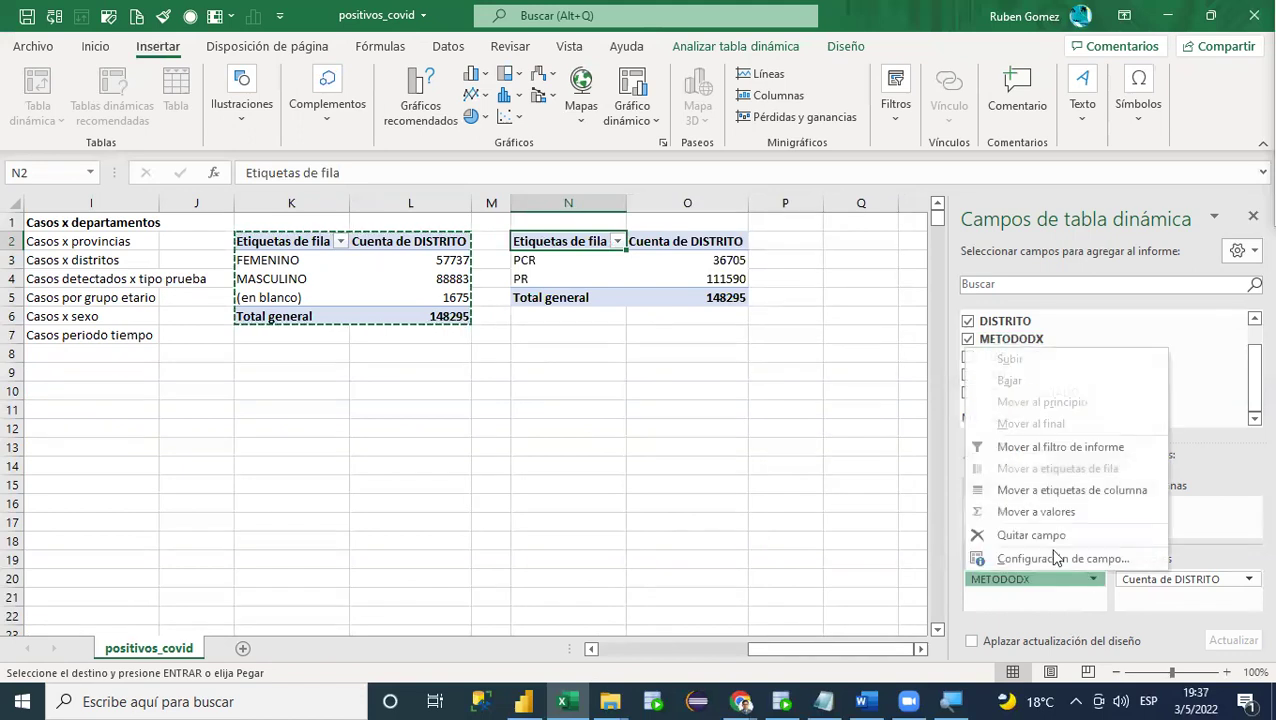
click(1033, 534)
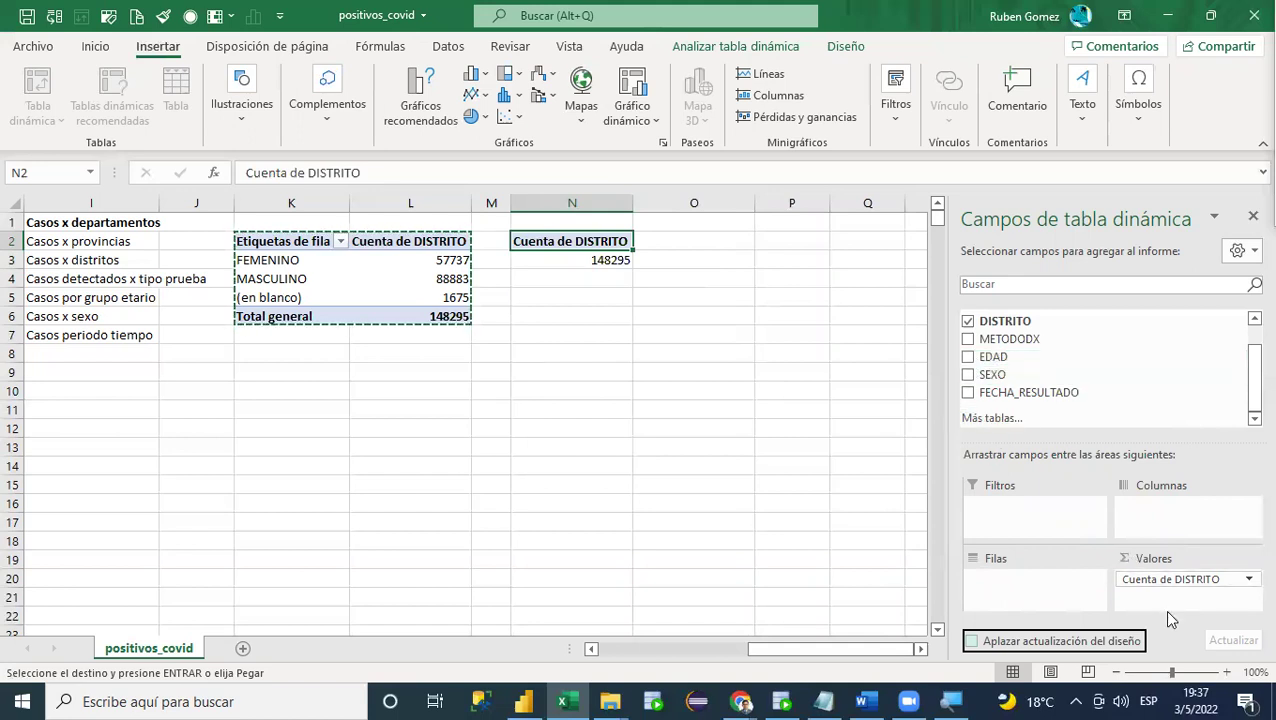
Step: Add the EDAD field to the copied pivot table, placing it in the rows area instead of the values area
click(968, 357)
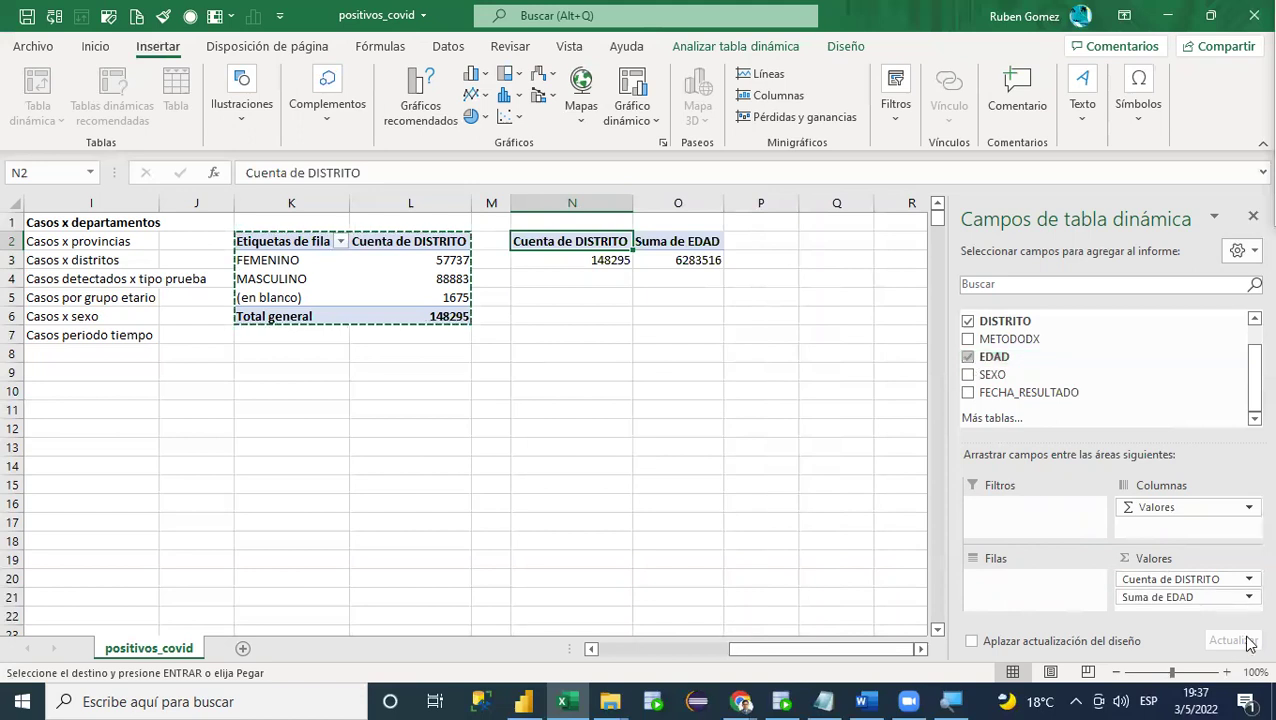
drag(1170, 597, 793, 604)
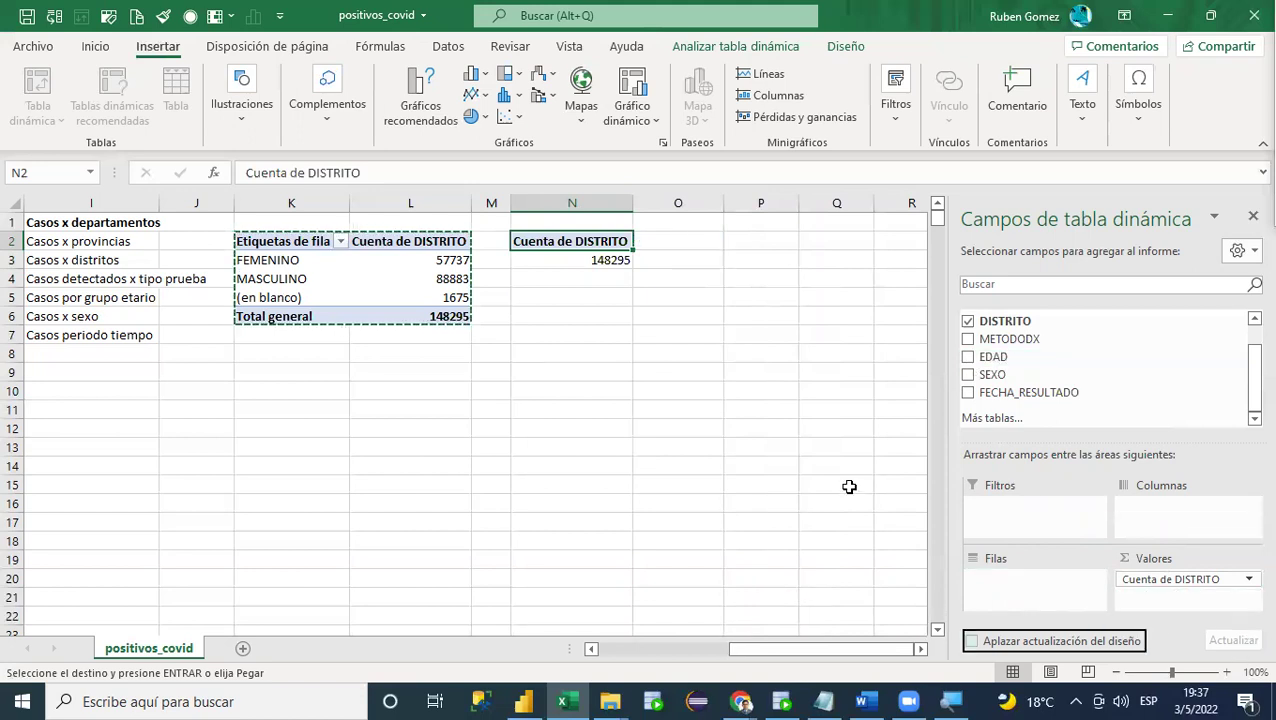
drag(974, 361, 1009, 588)
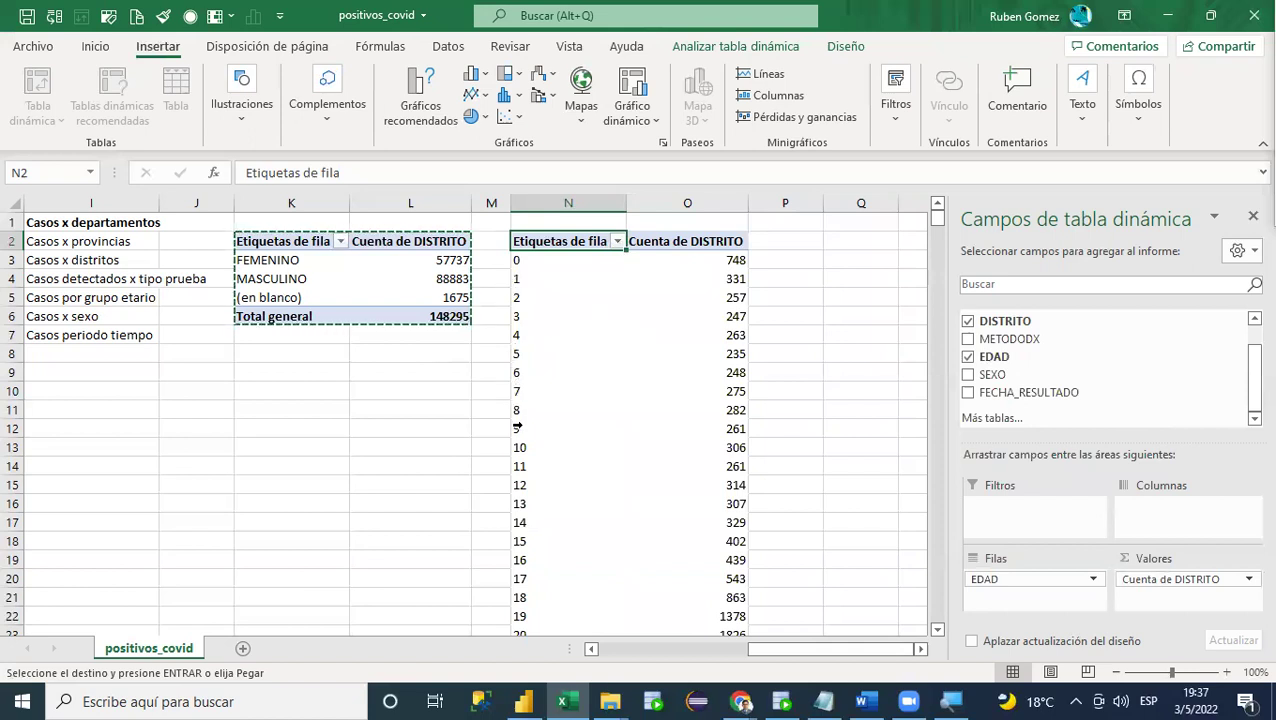
Step: Examine the individual ages listed in the copied pivot table, from the first row to the oldest ages and the blank entry
scroll(517, 480, down, 6)
scroll(517, 480, down, 20)
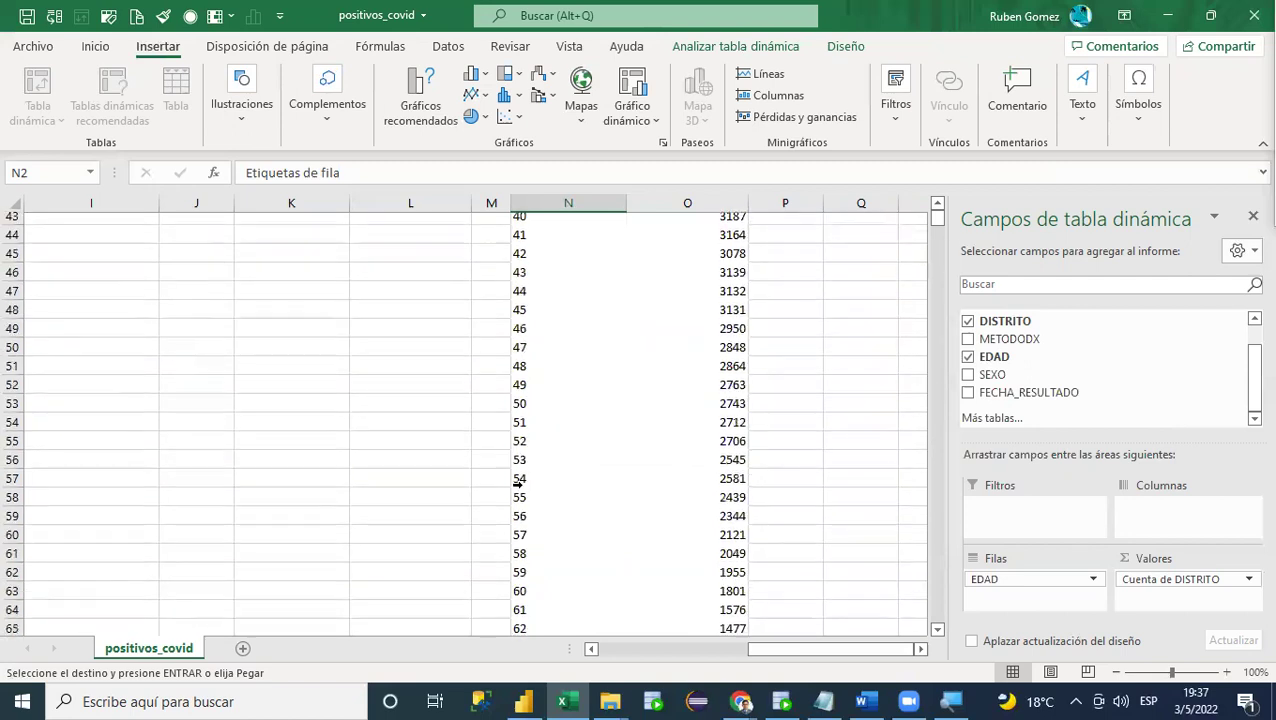
scroll(517, 485, up, 3)
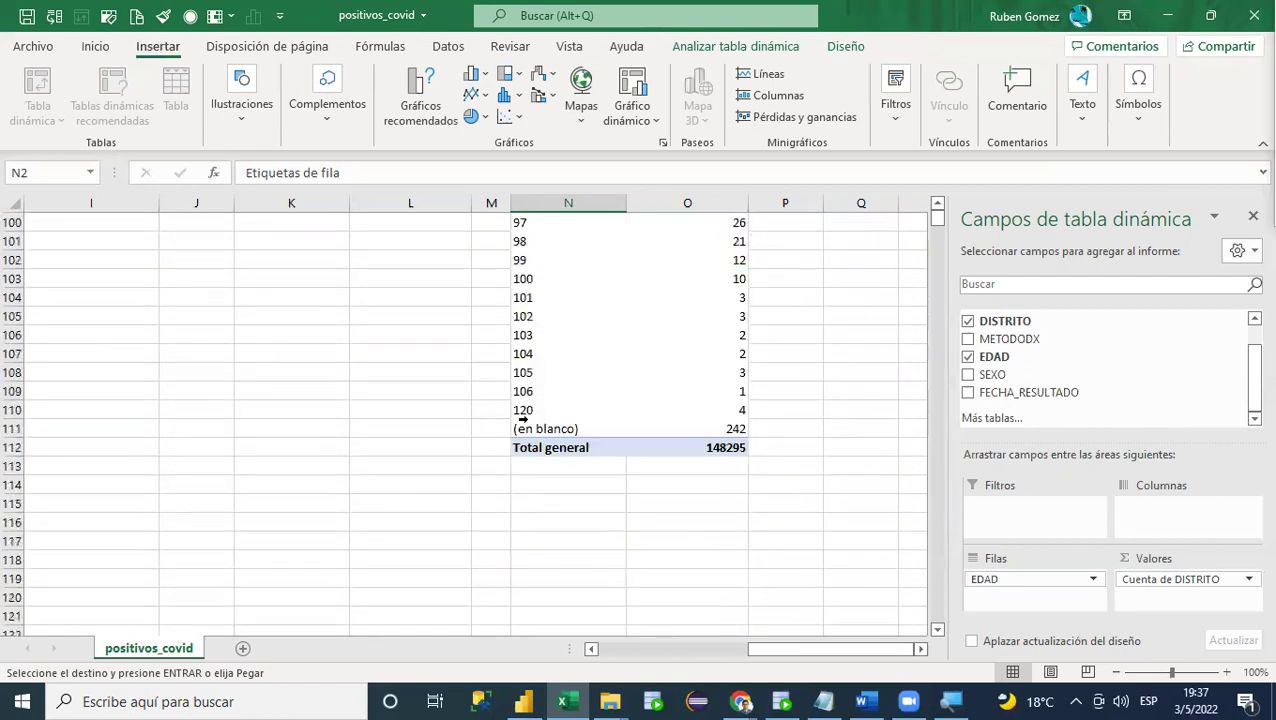
click(527, 410)
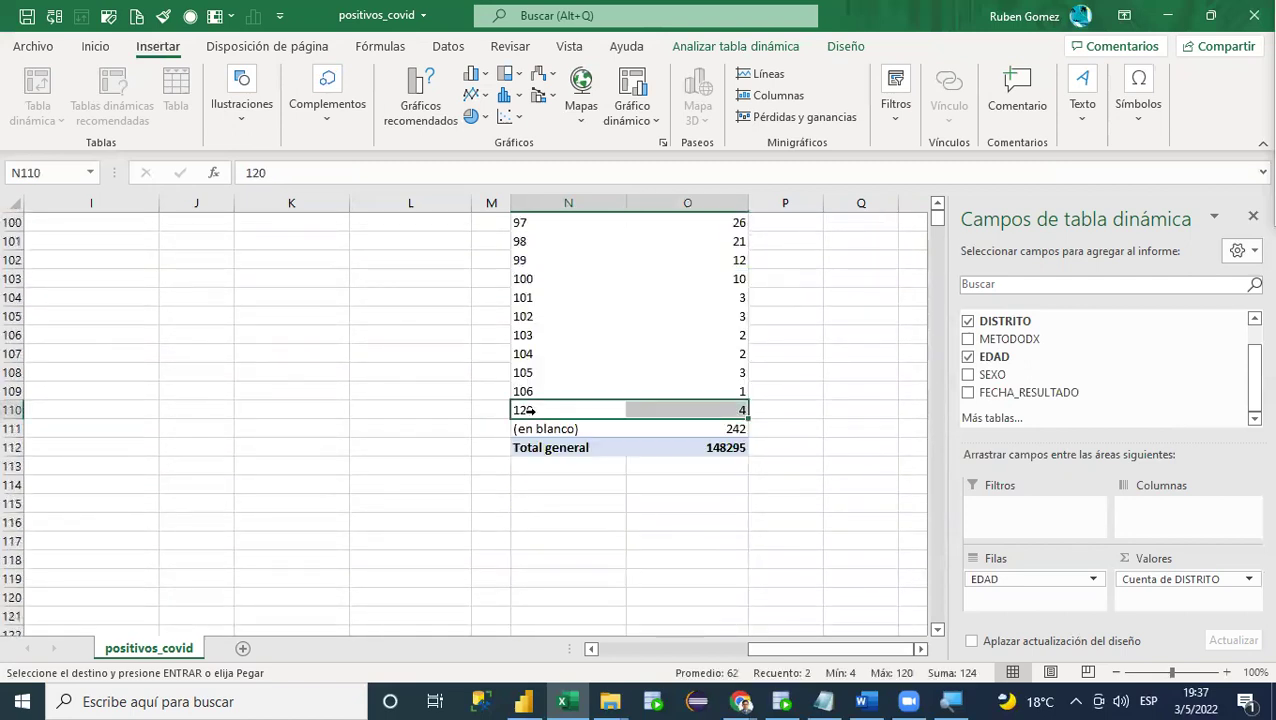
key(ctrl+Up)
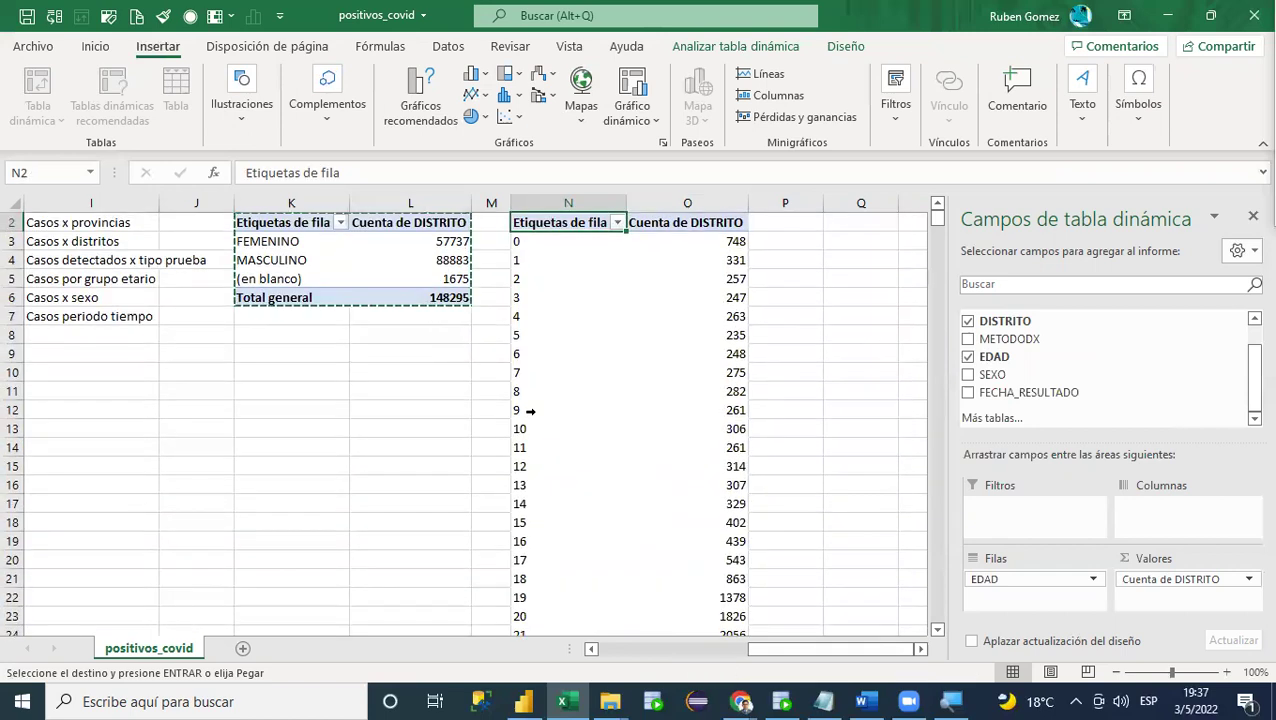
click(555, 301)
click(553, 245)
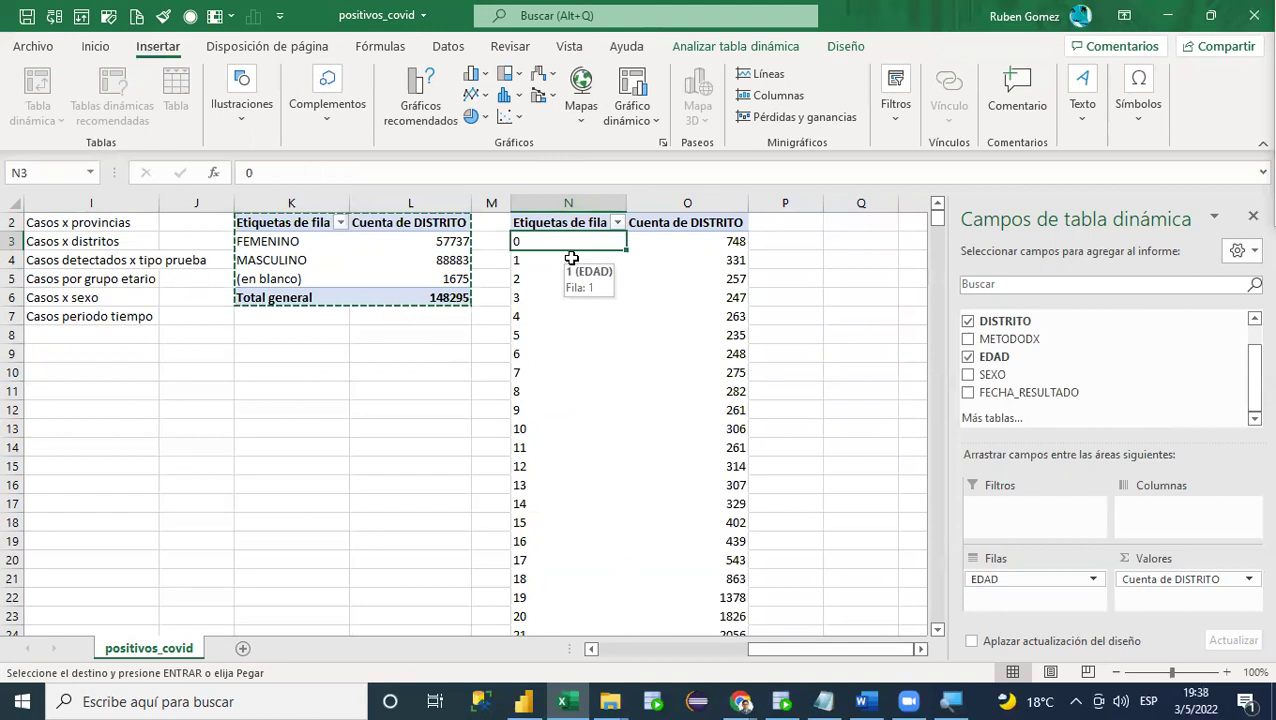
scroll(571, 258, down, 19)
scroll(571, 258, up, 11)
scroll(571, 258, up, 8)
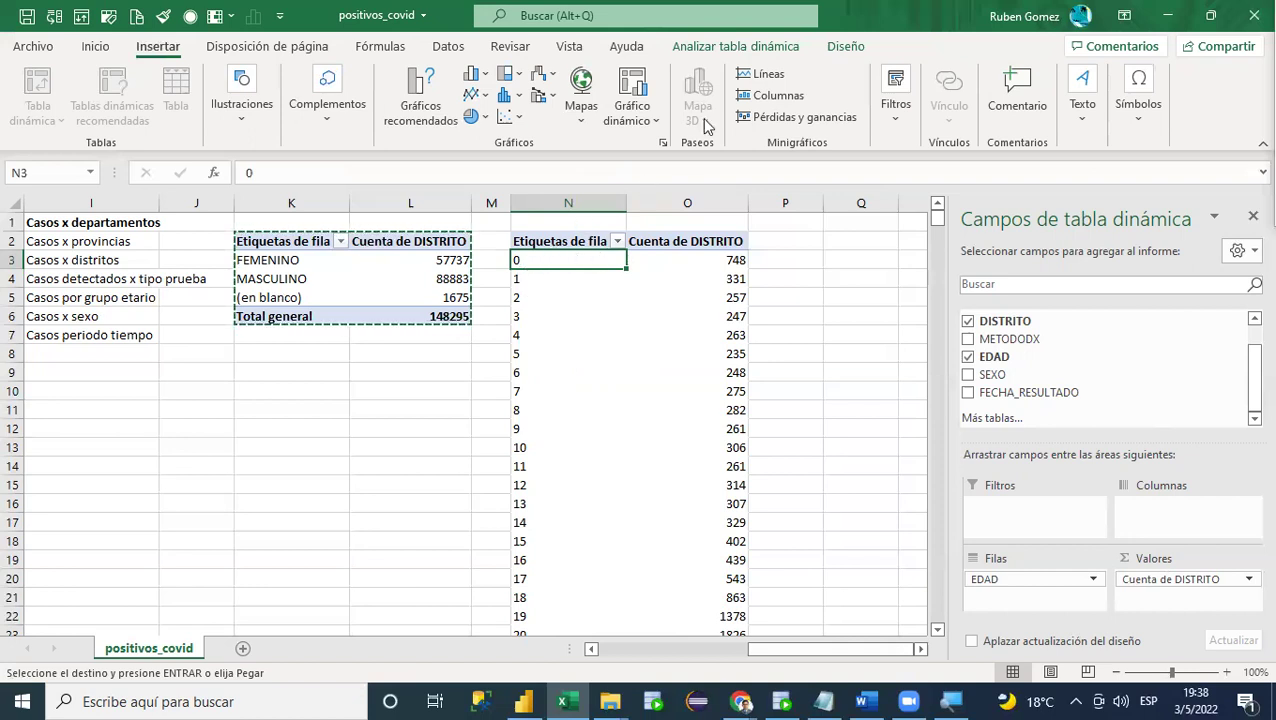
Step: Group the pivot table's EDAD rows into ranges from 0 to 120 in intervals of 10
click(759, 47)
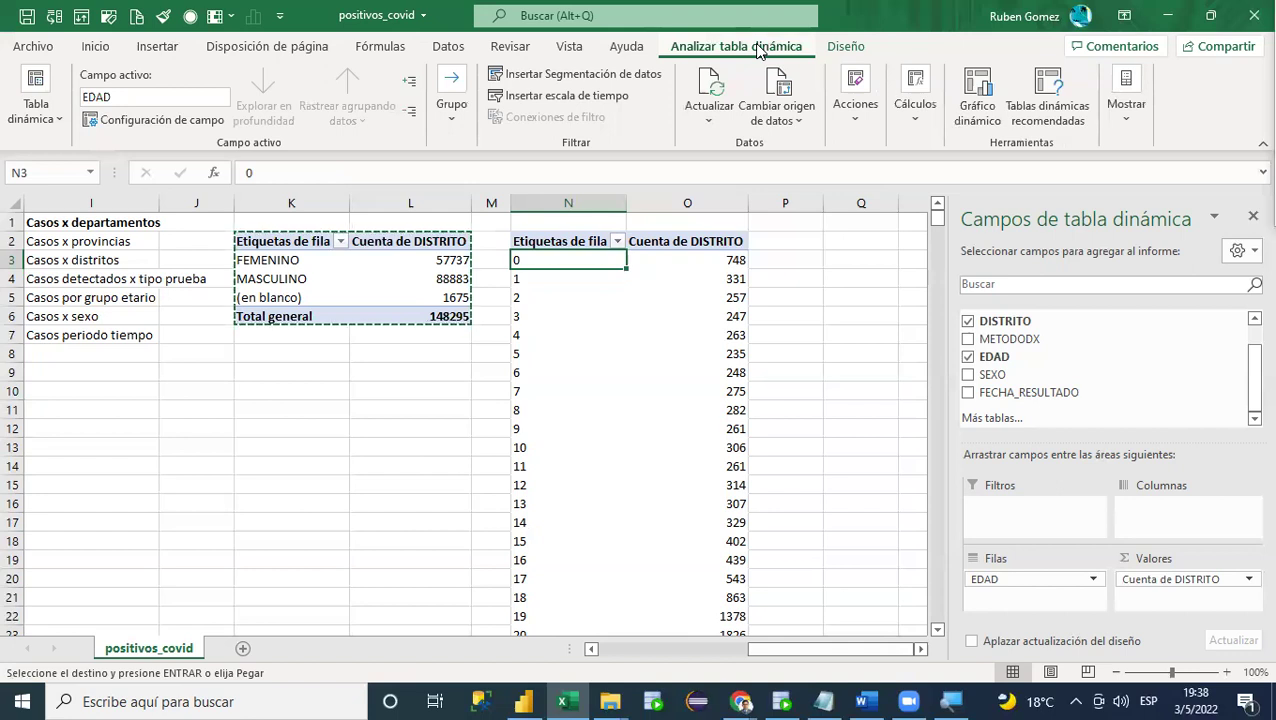
click(455, 127)
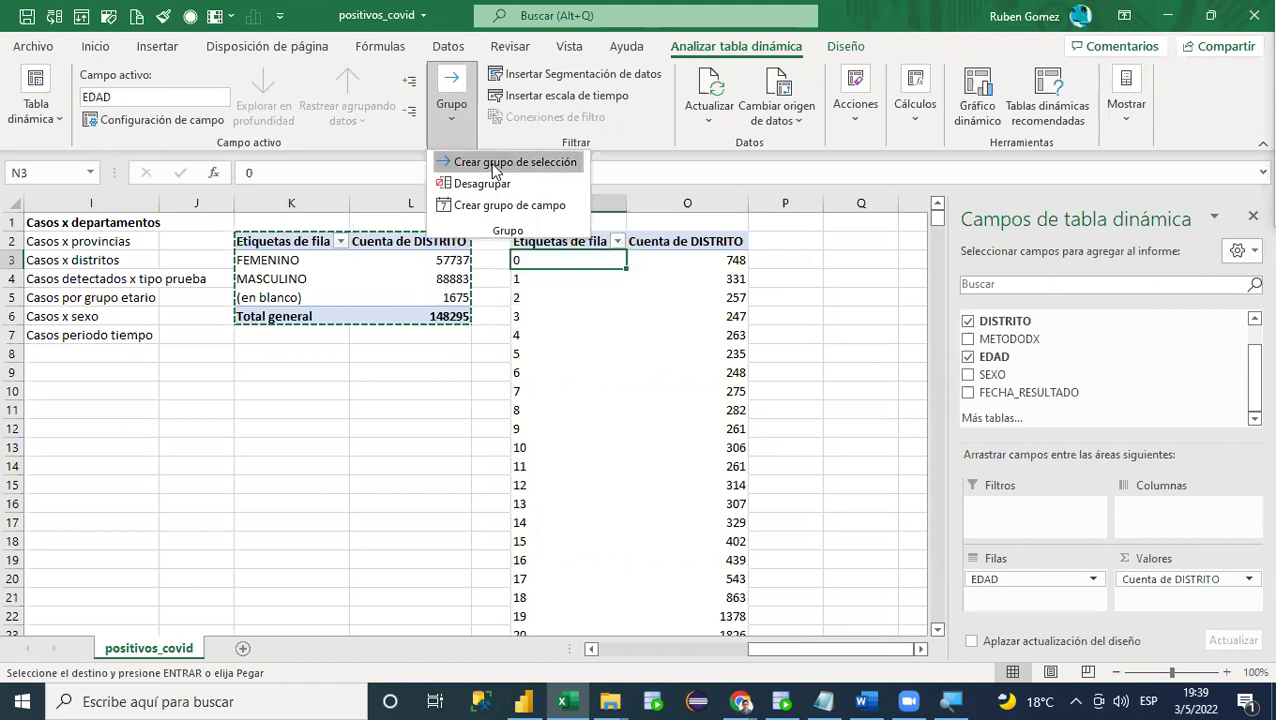
click(493, 170)
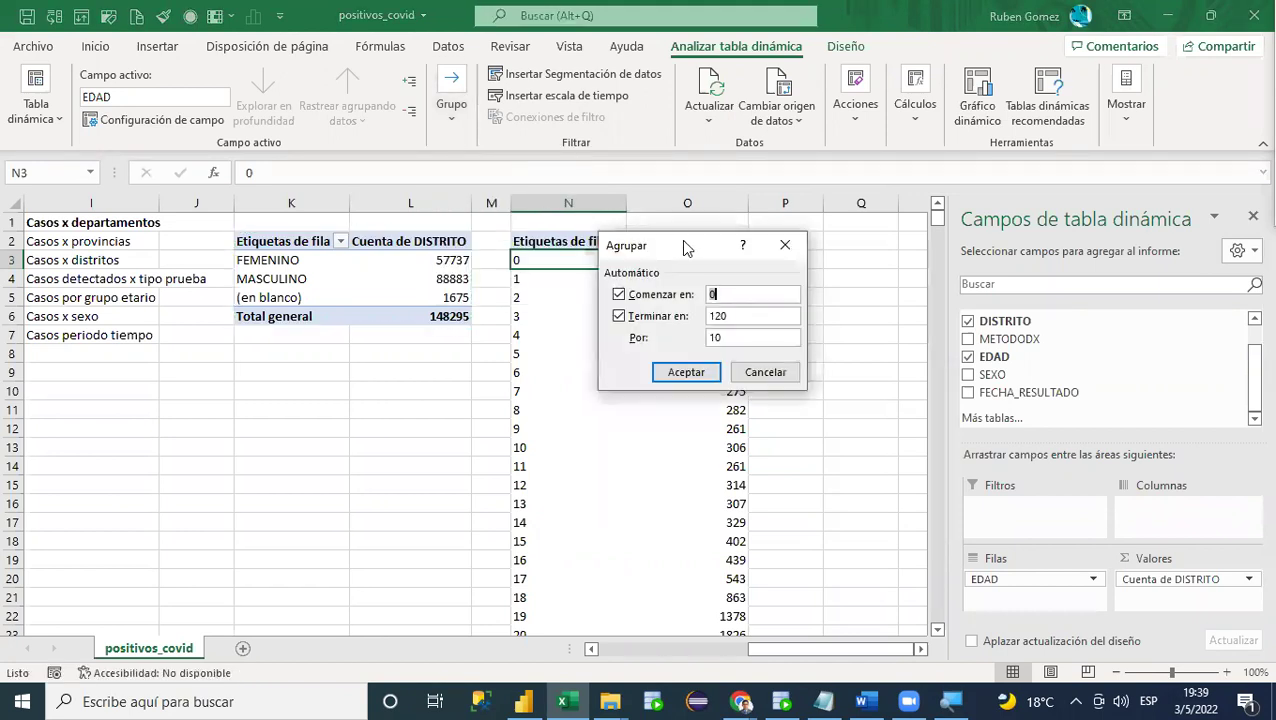
drag(684, 246, 596, 256)
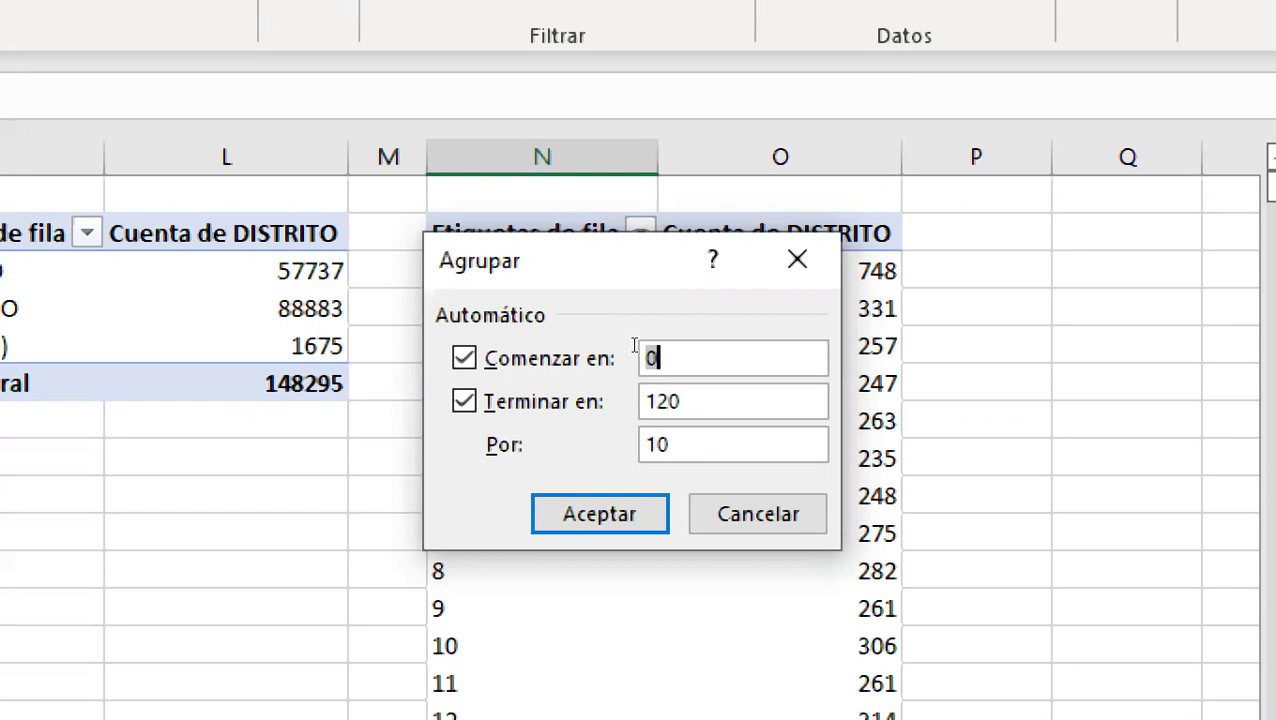
key(Tab)
key(Tab)
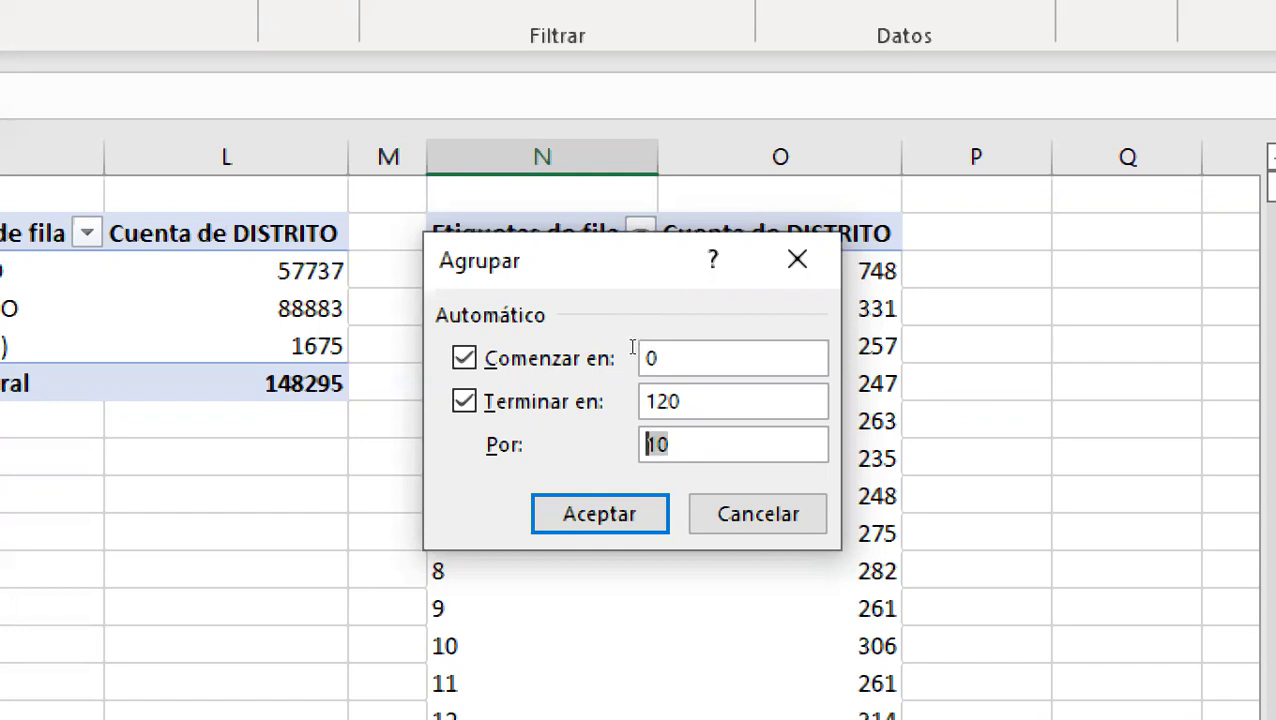
key(Return)
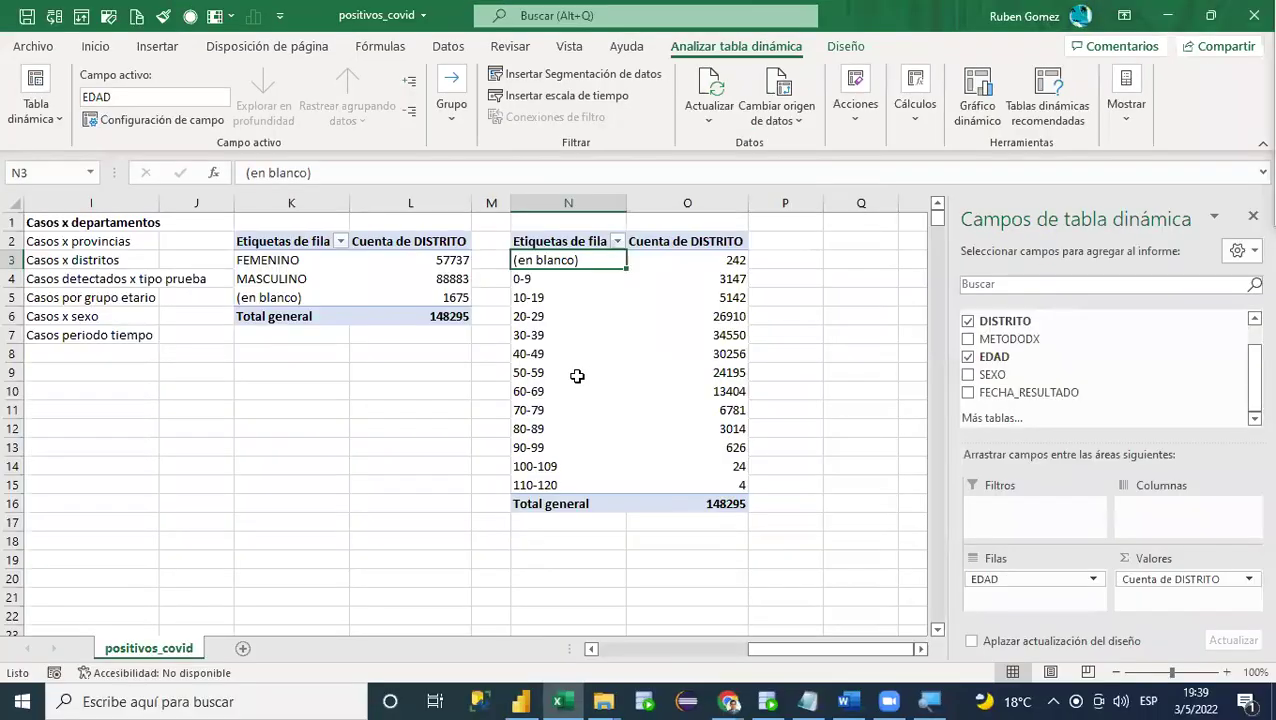
Step: Check the 0-9 and (en blanco) rows of the grouped pivot table and undo the age grouping
click(541, 282)
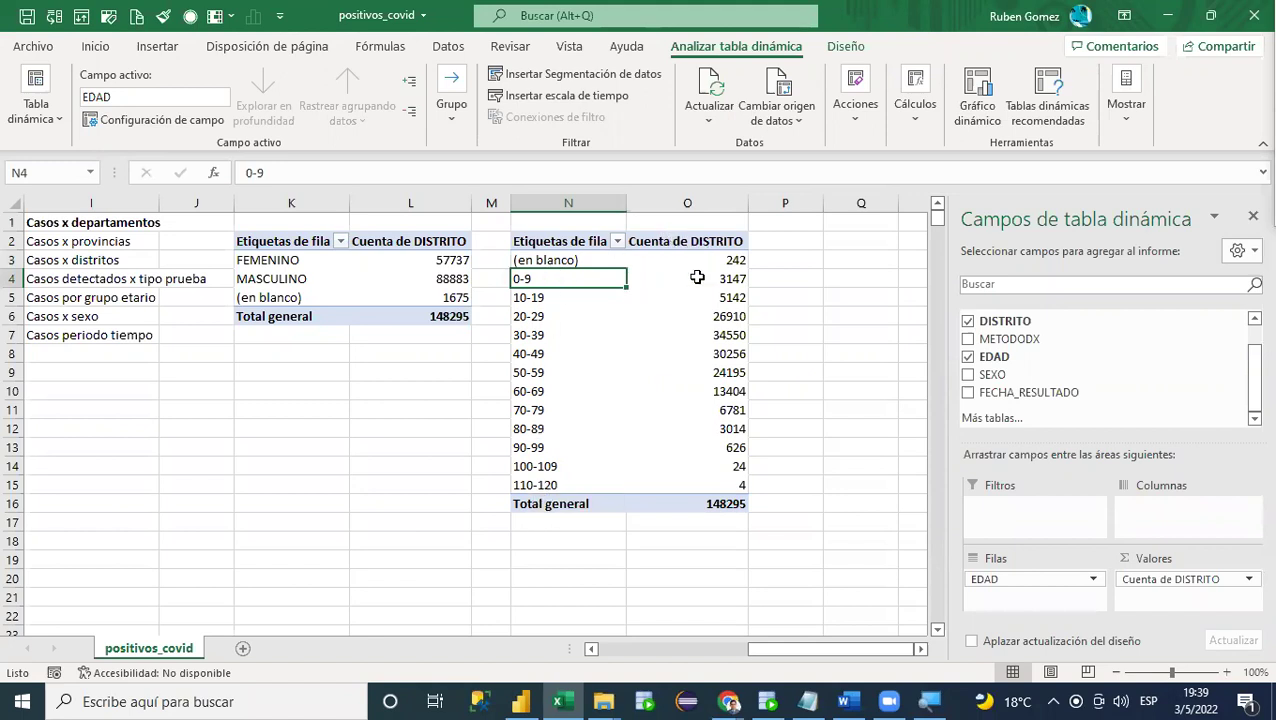
mouse_move(725, 461)
click(558, 259)
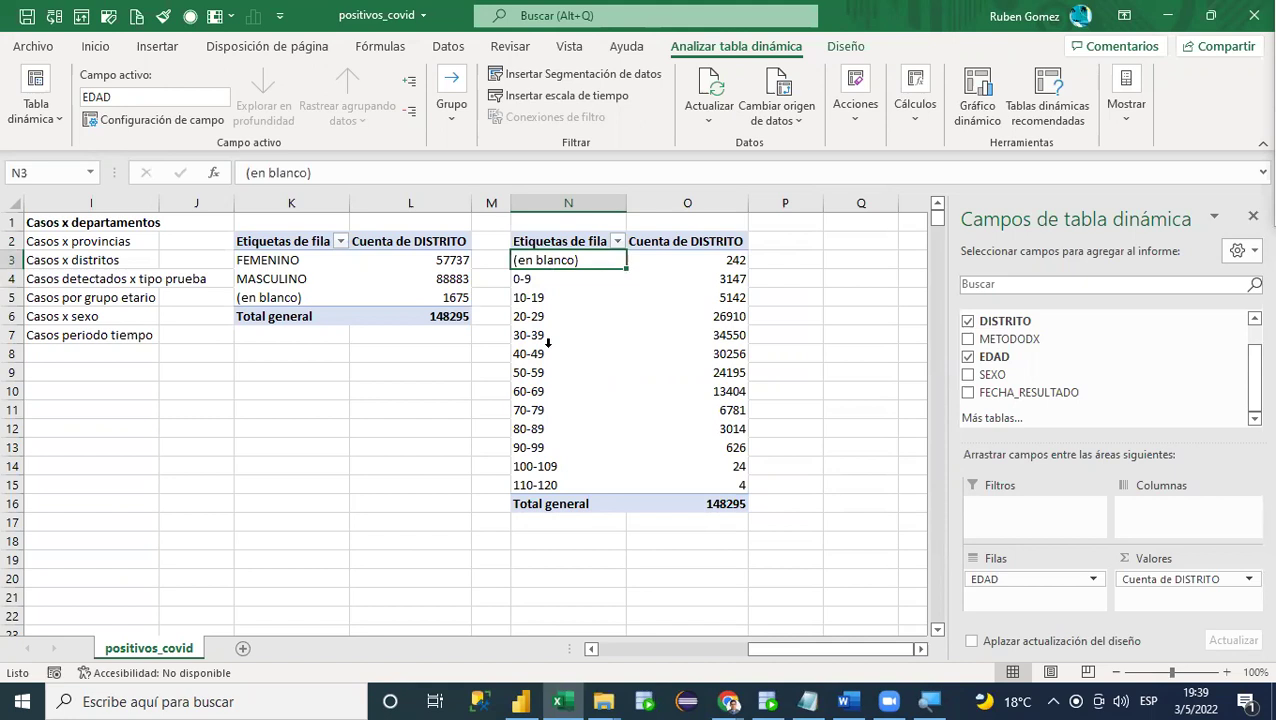
key(ctrl+z)
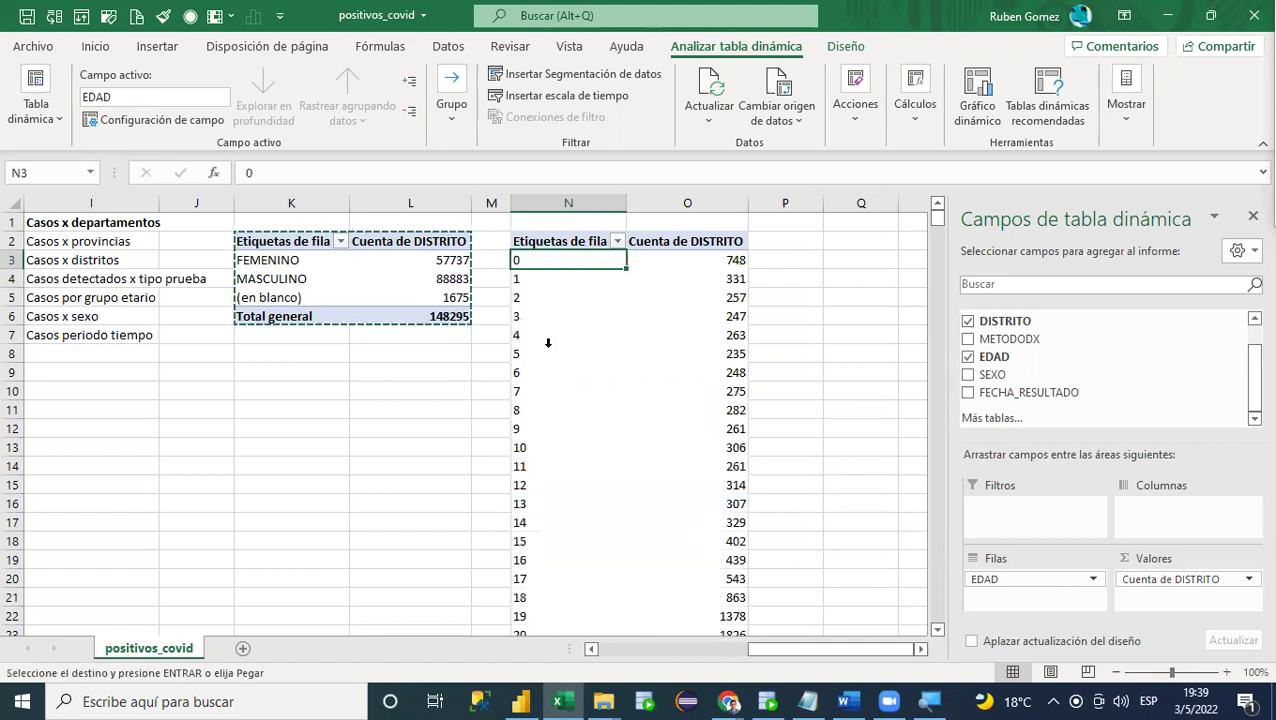
Step: Group the individual ages again from an age cell, starting at 0, ending at 120, by 10
click(549, 317)
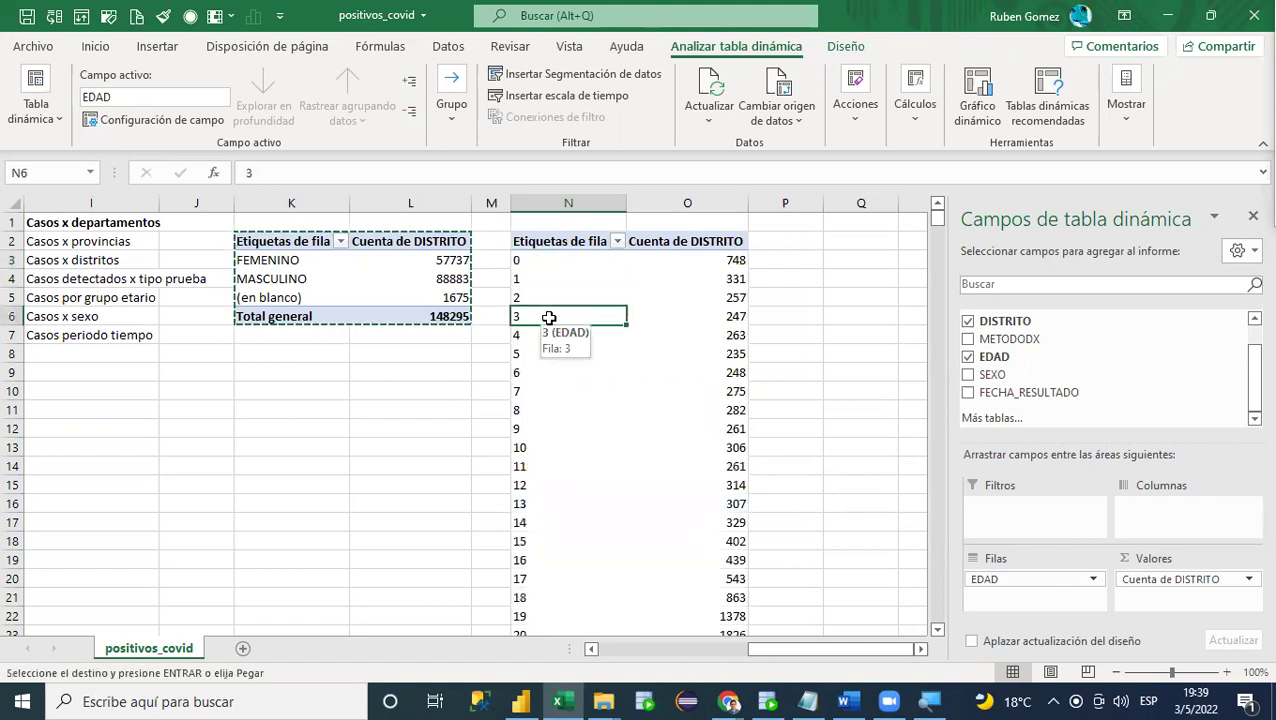
click(552, 300)
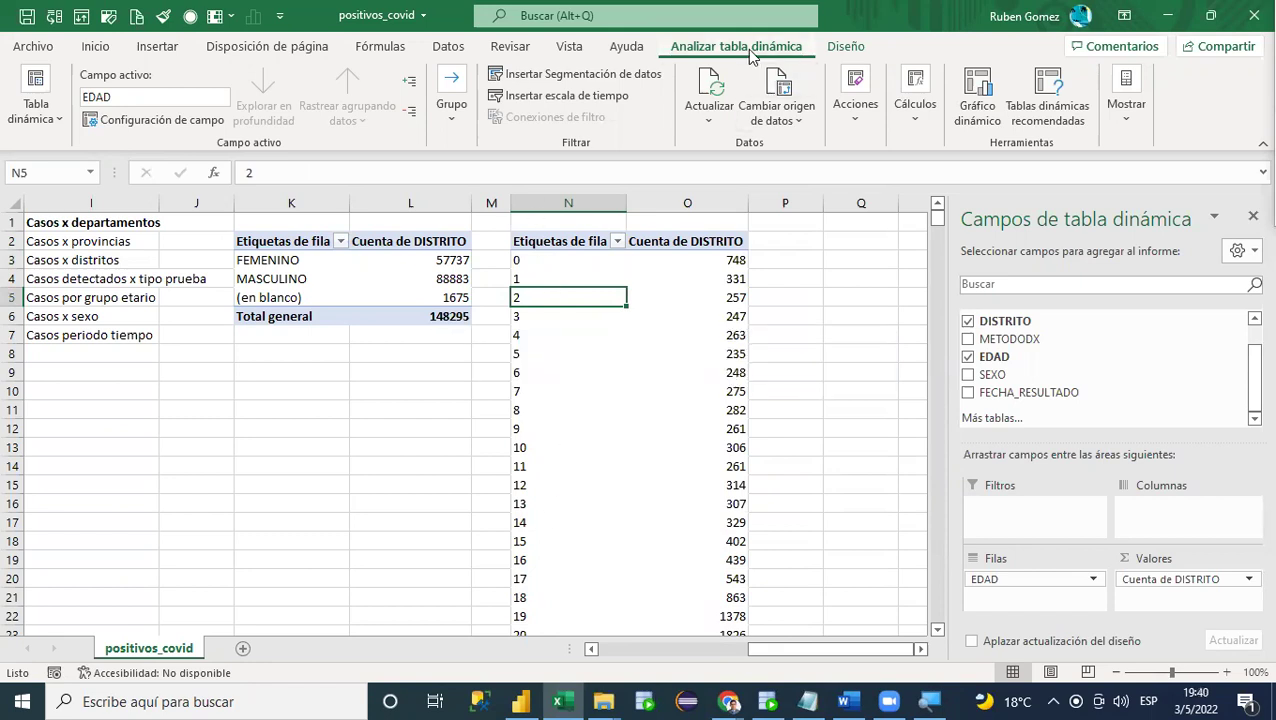
click(451, 118)
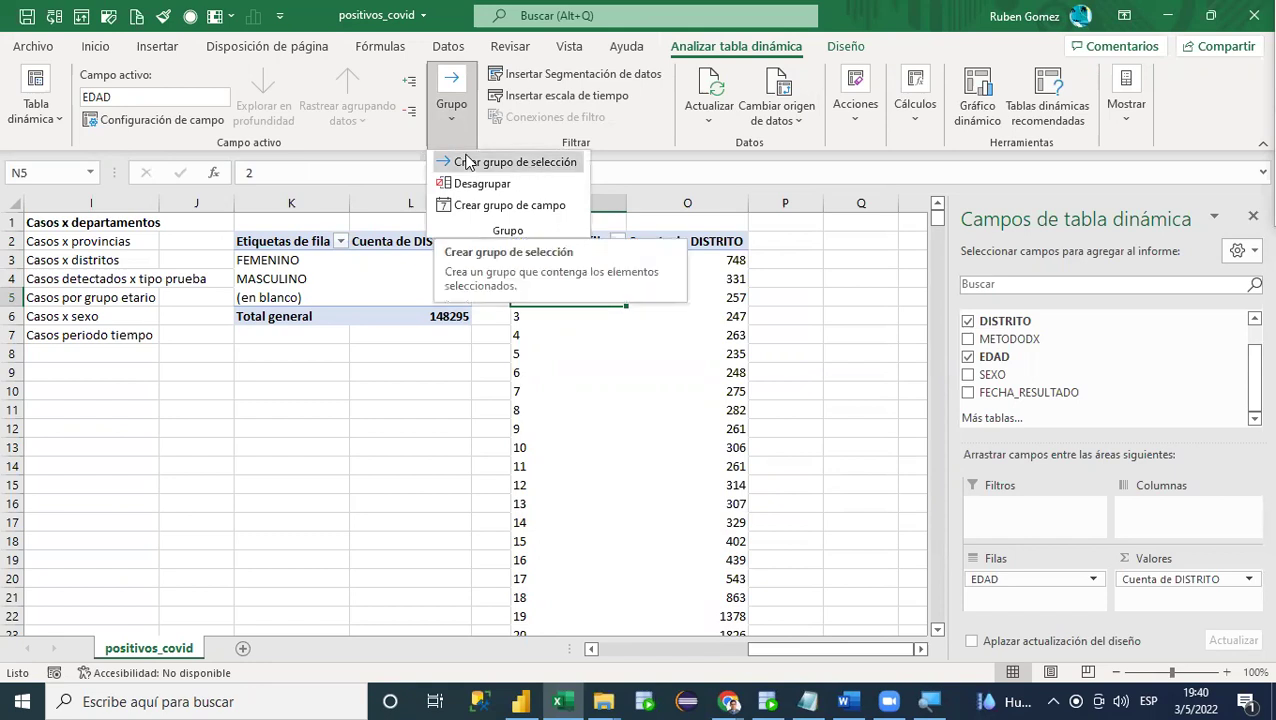
click(467, 162)
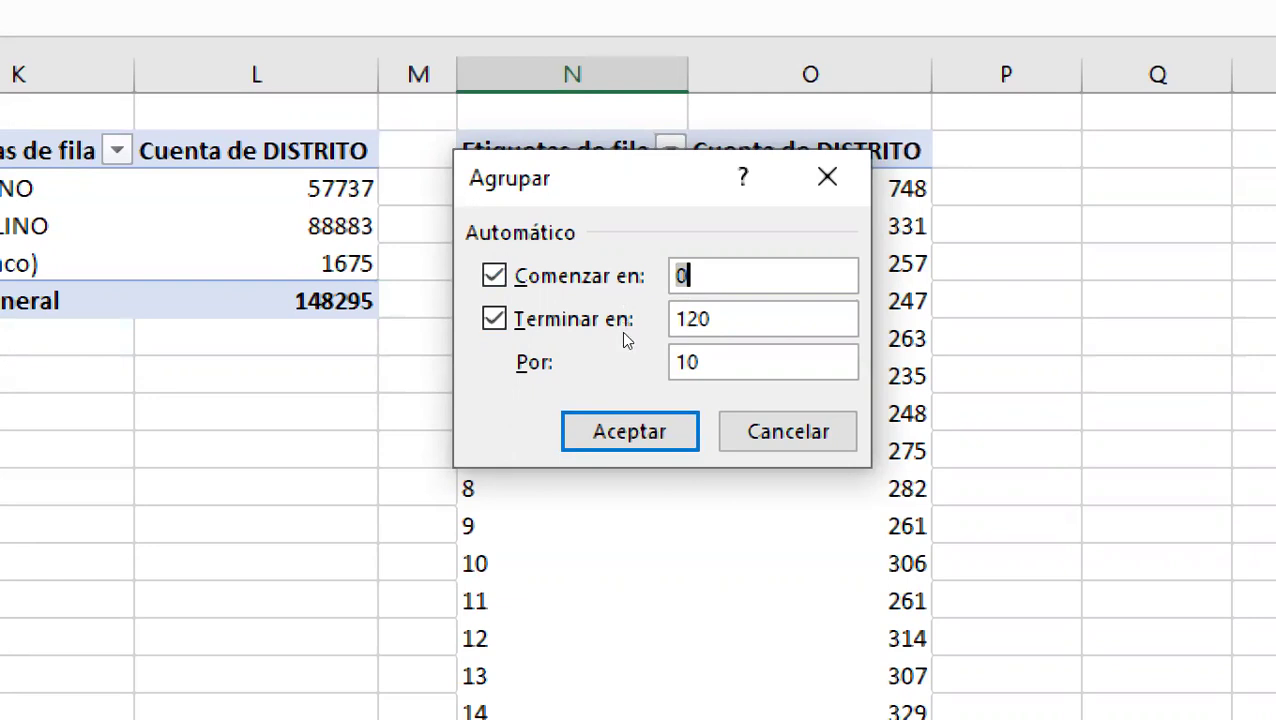
click(604, 347)
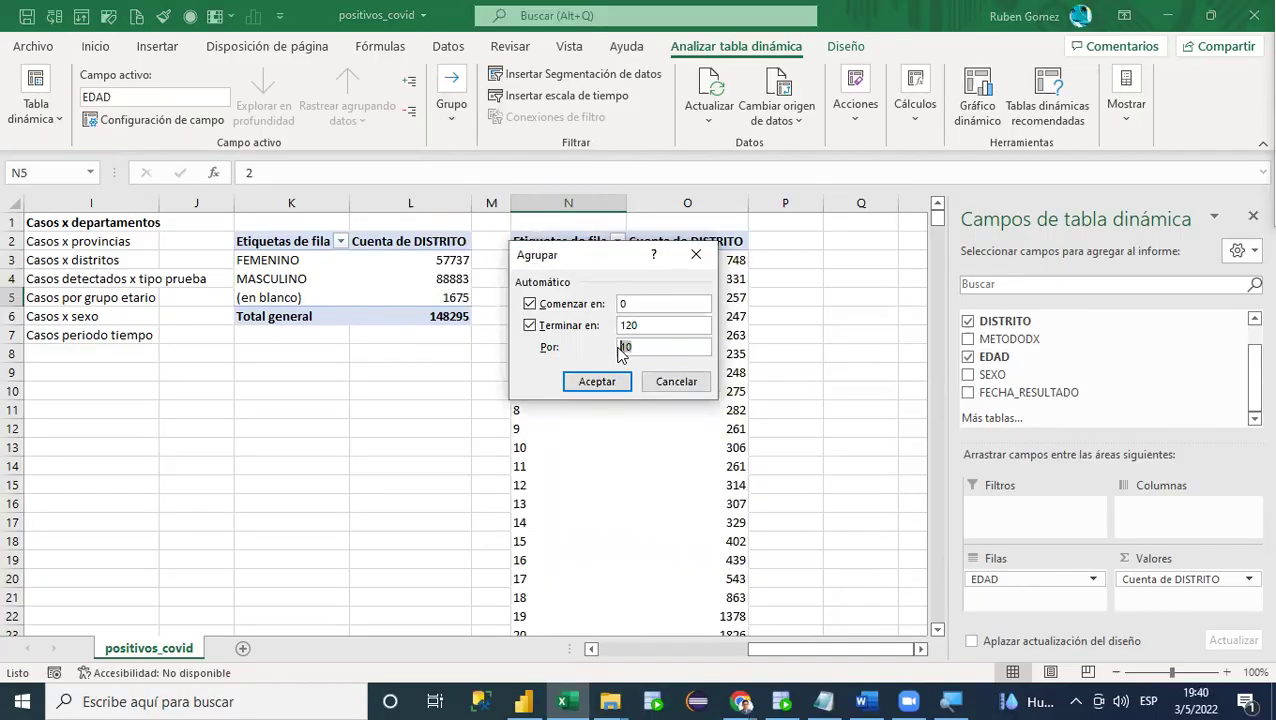
click(604, 386)
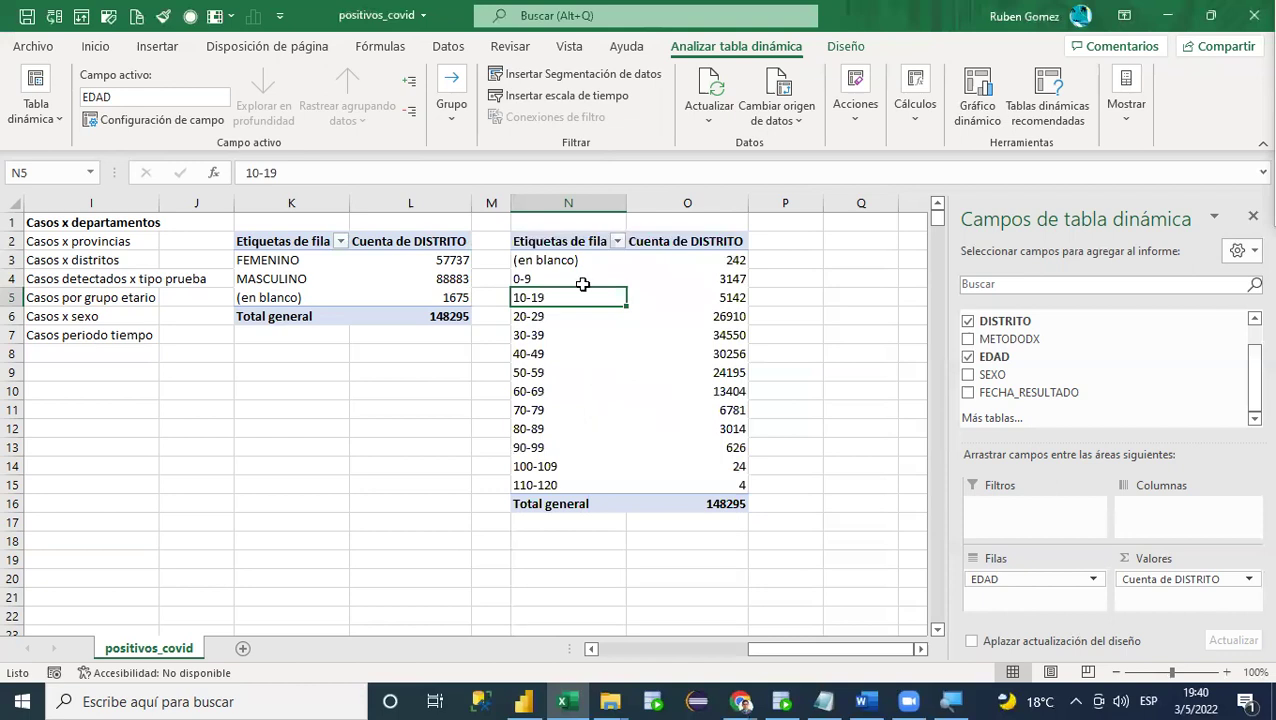
Step: Regroup the pivot table's age ranges in intervals of 5
click(450, 125)
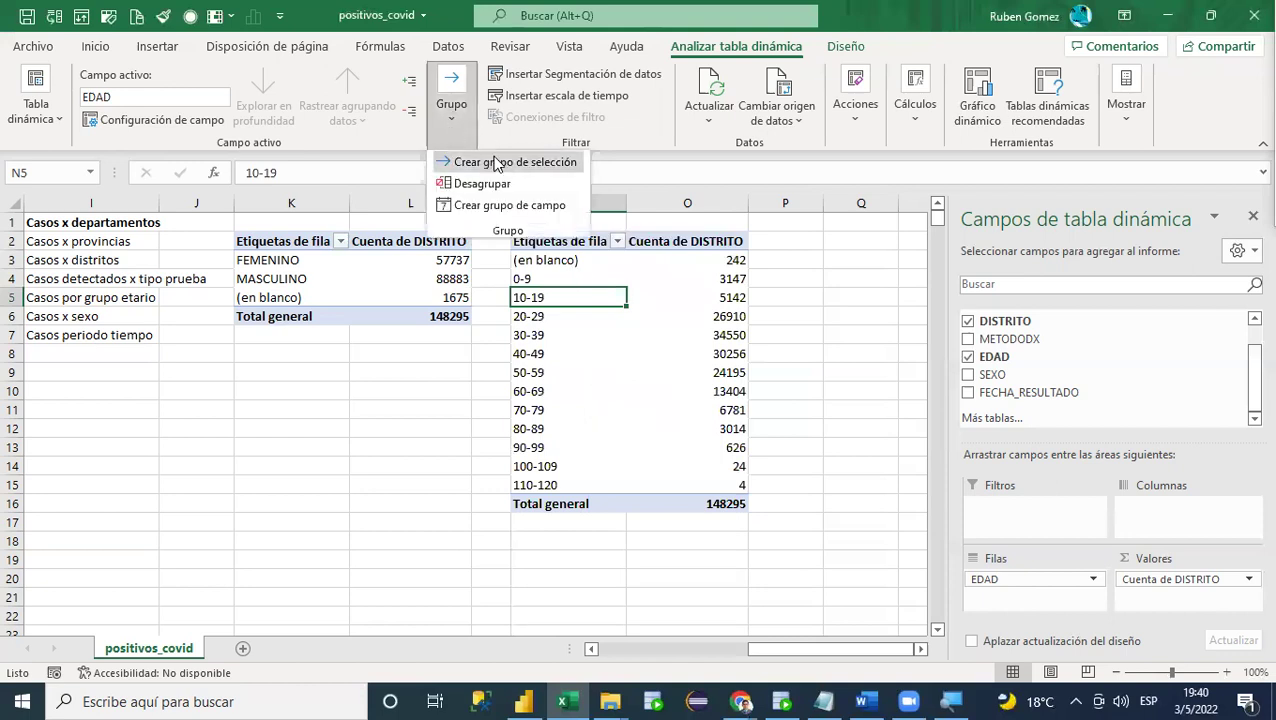
click(495, 162)
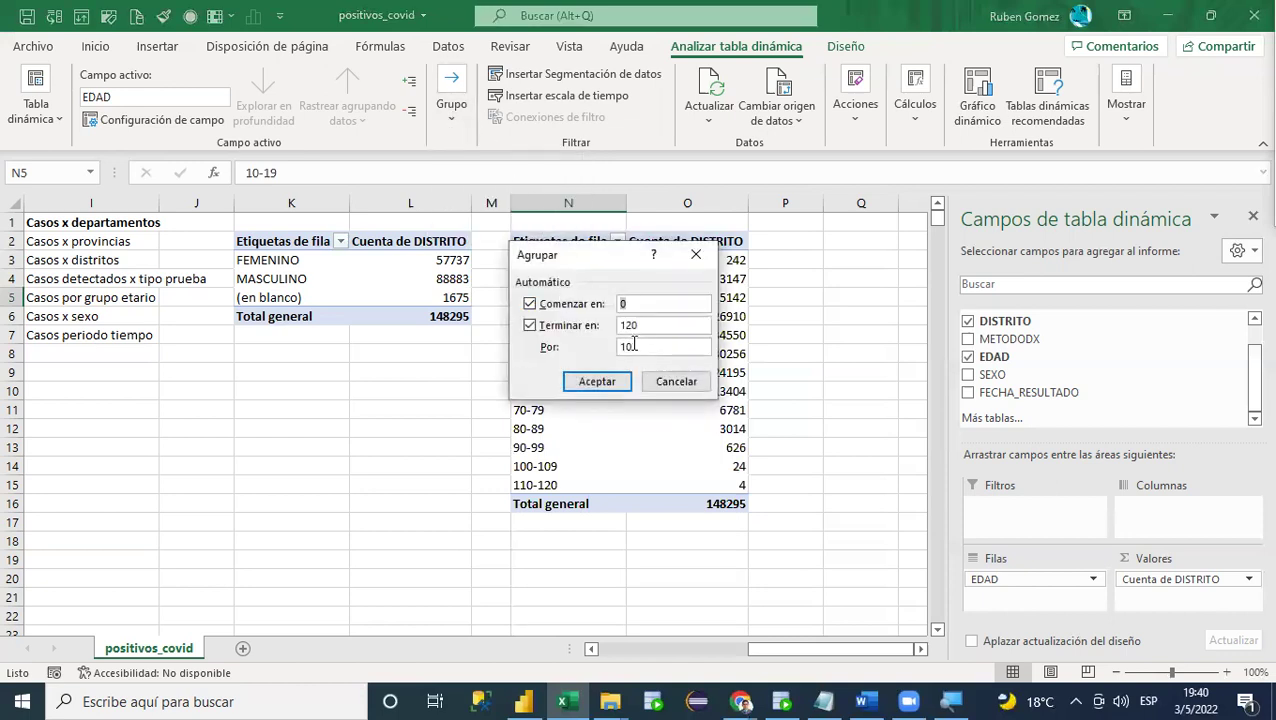
text(5)
click(597, 381)
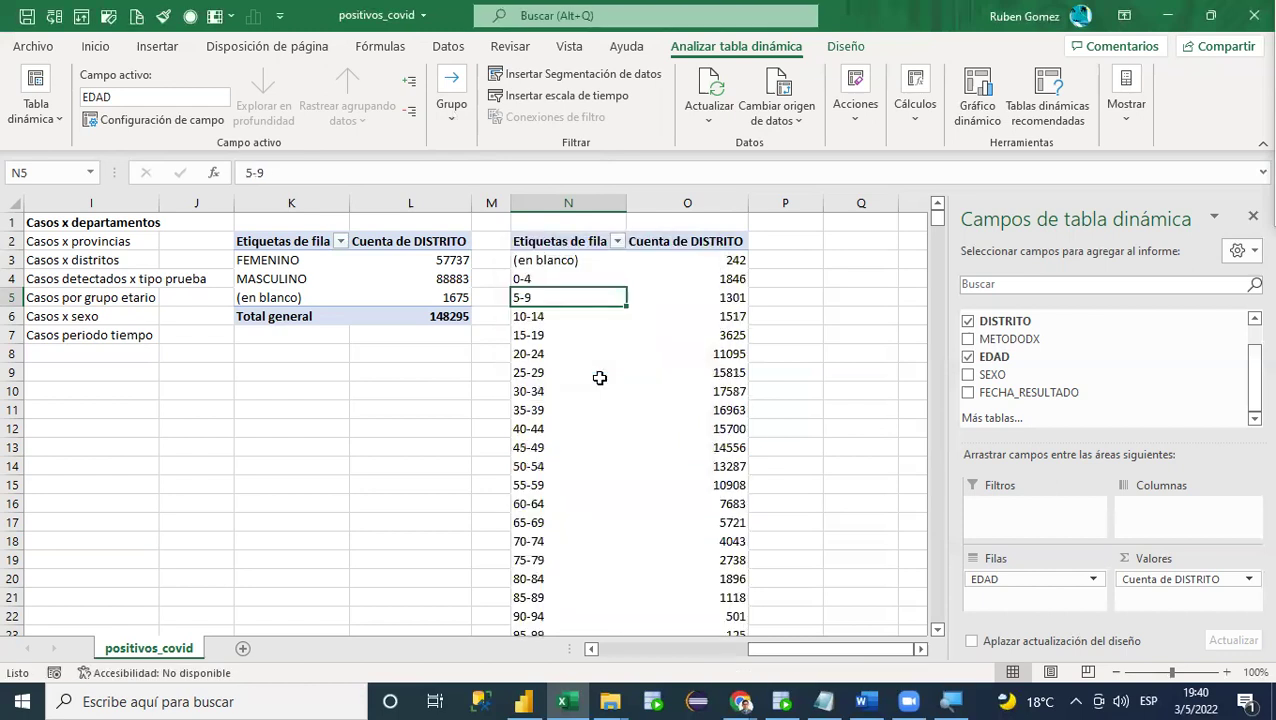
Step: Set the age grouping interval of the pivot table back to 10
click(470, 140)
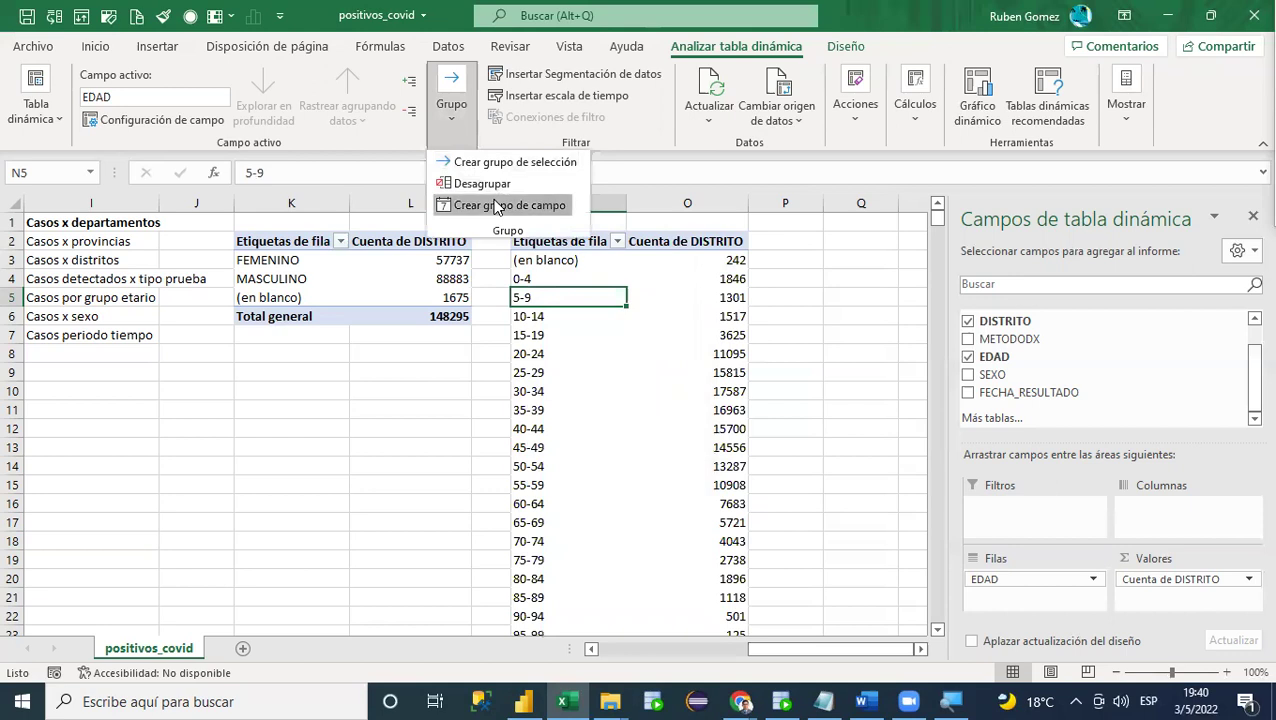
click(497, 164)
click(644, 346)
text(10)
key(Return)
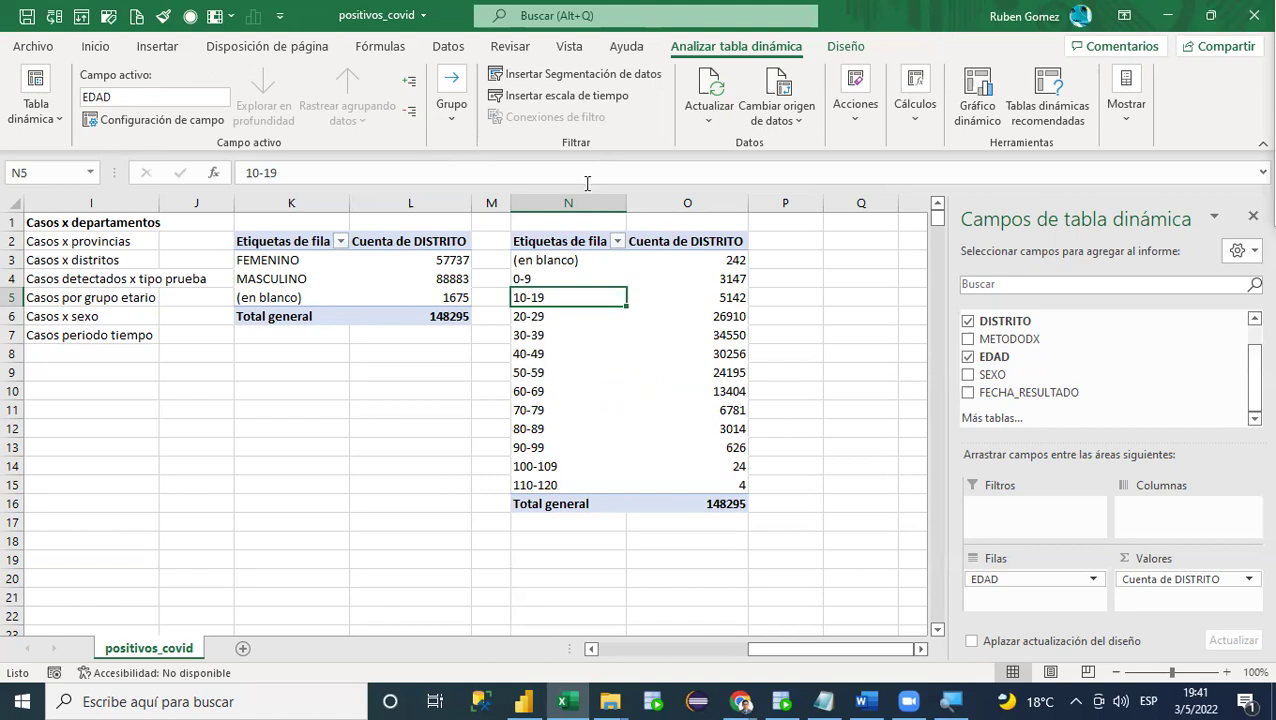
Step: Regroup the ages so the ranges start at 20 and end at 50, in intervals of 10
click(440, 118)
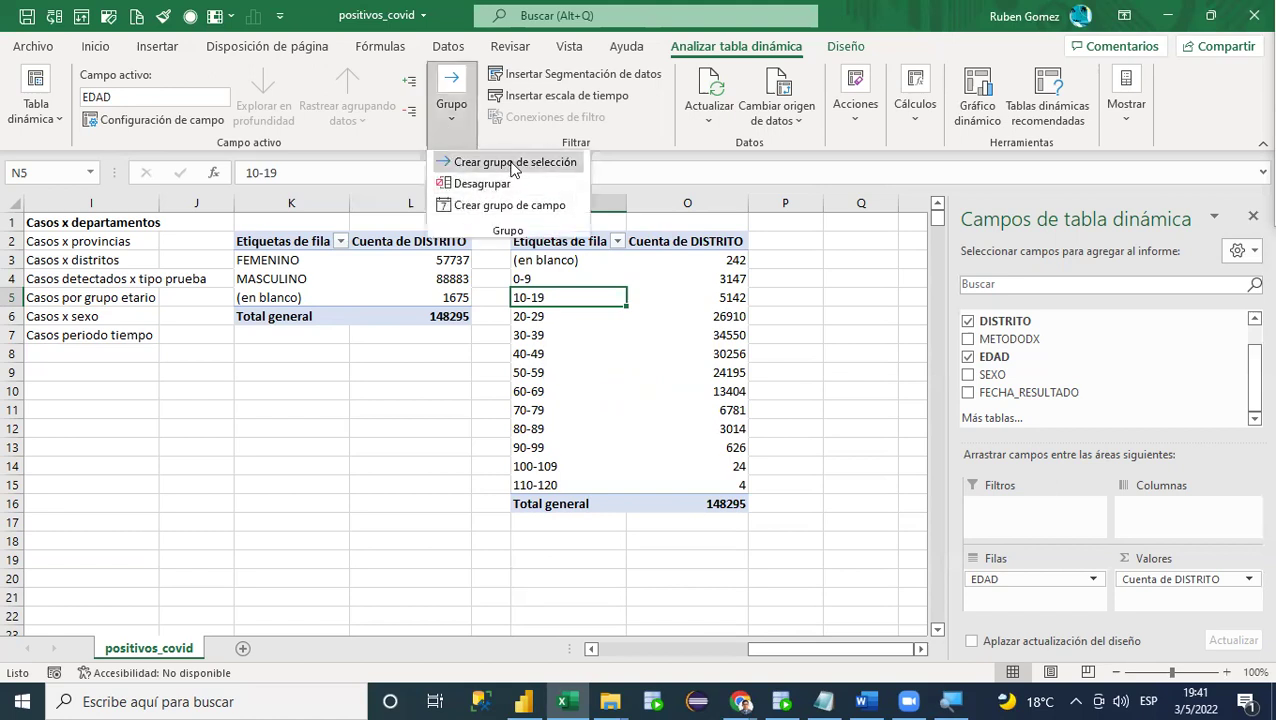
click(505, 162)
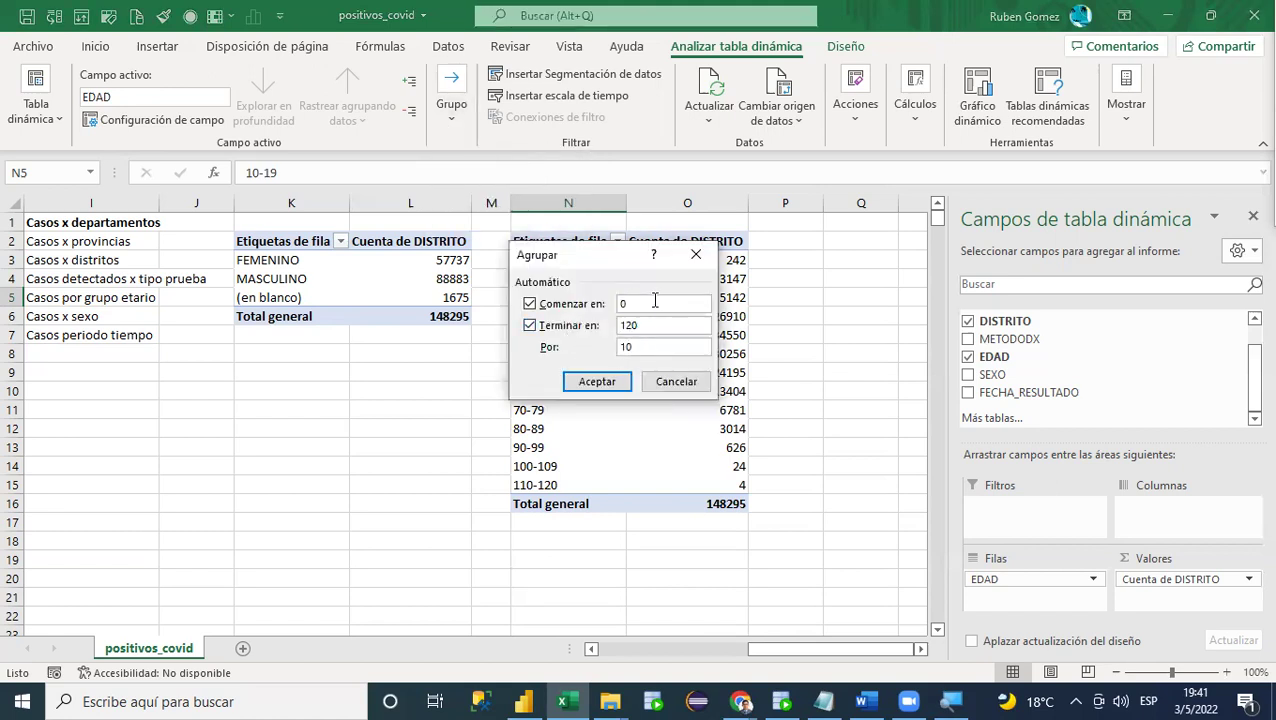
text(20)
drag(645, 324, 581, 324)
text(50)
click(592, 385)
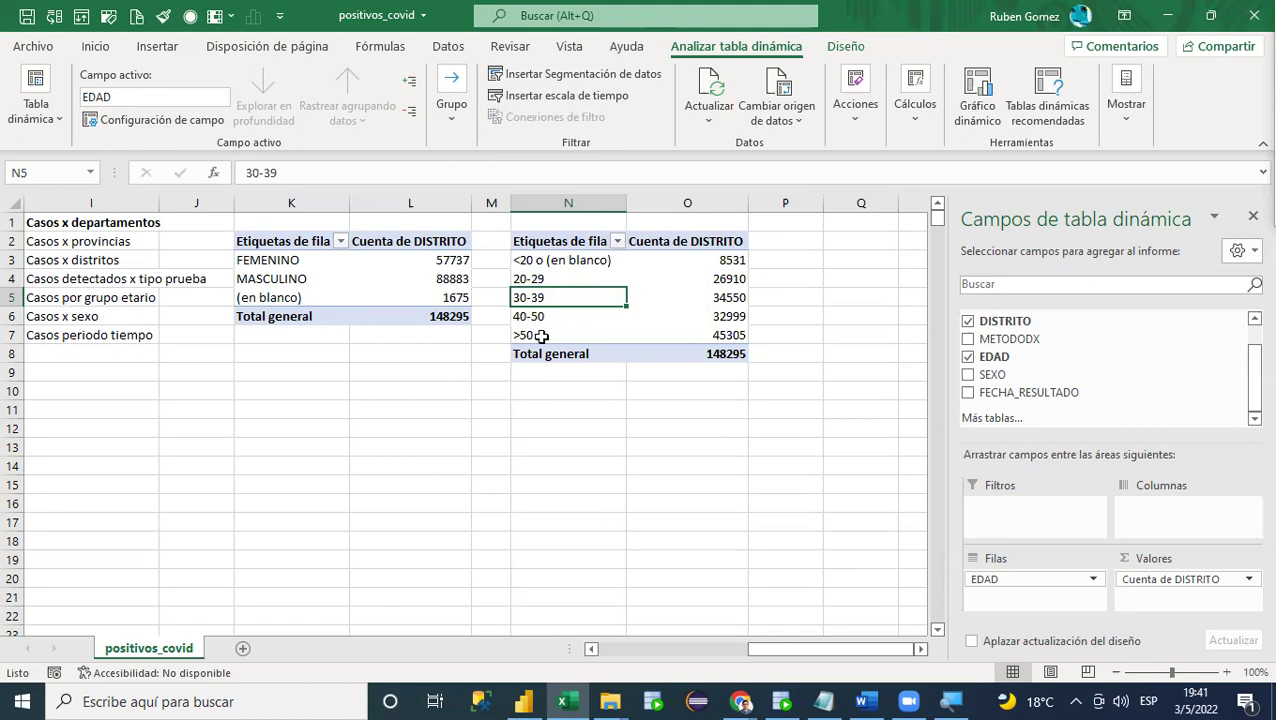
Step: Capture a screen clip of the grouped age pivot table and paste it as a picture at cell Q2
key(super+shift+s)
drag(503, 228, 761, 369)
click(866, 227)
click(862, 245)
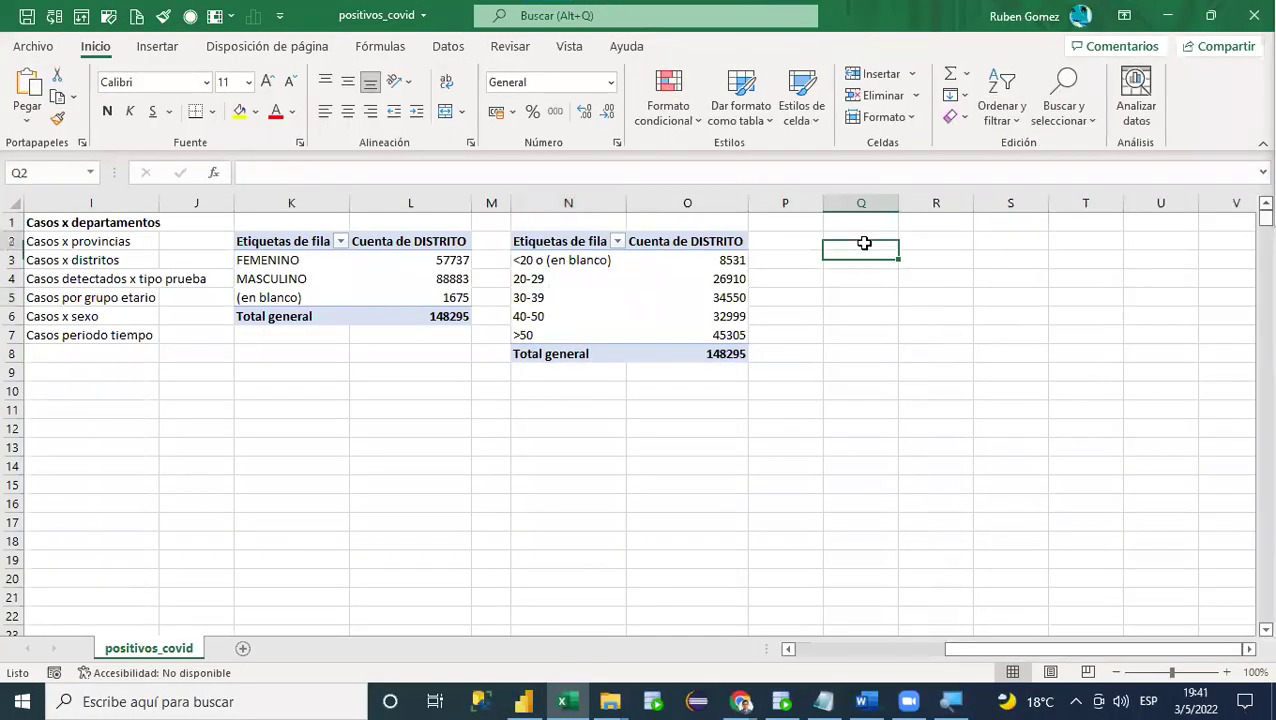
key(ctrl+v)
click(600, 305)
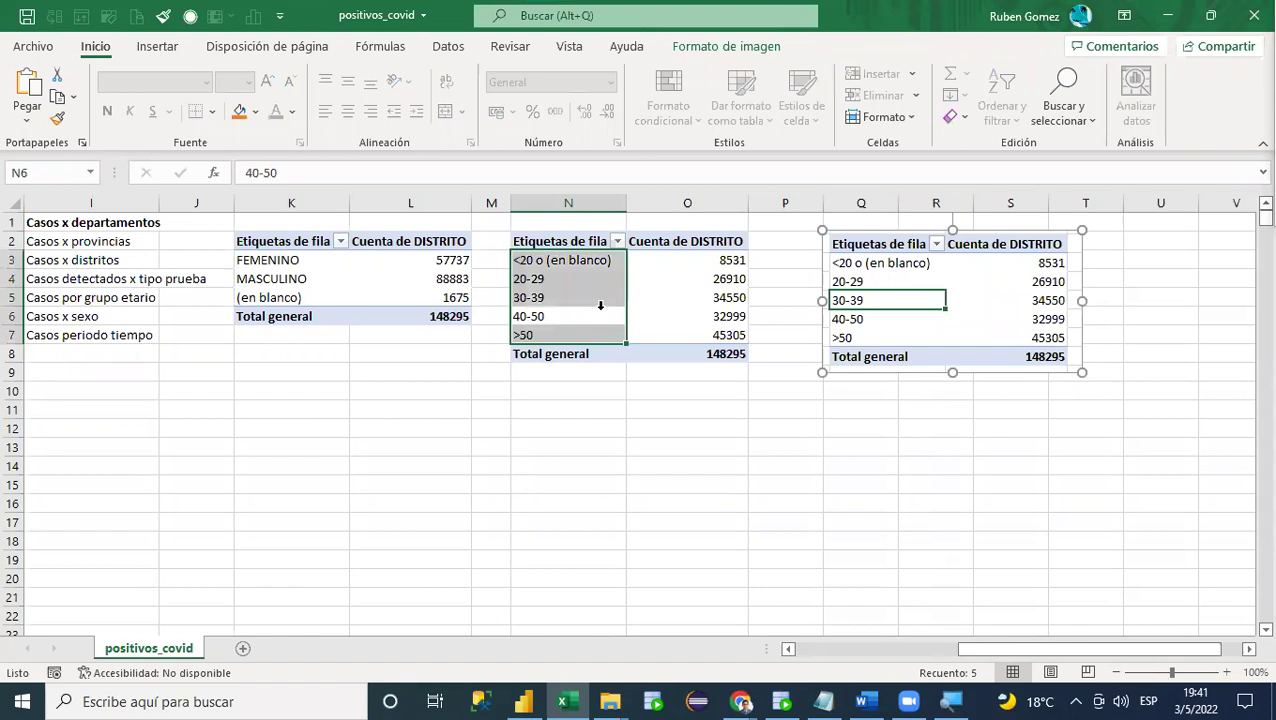
click(830, 450)
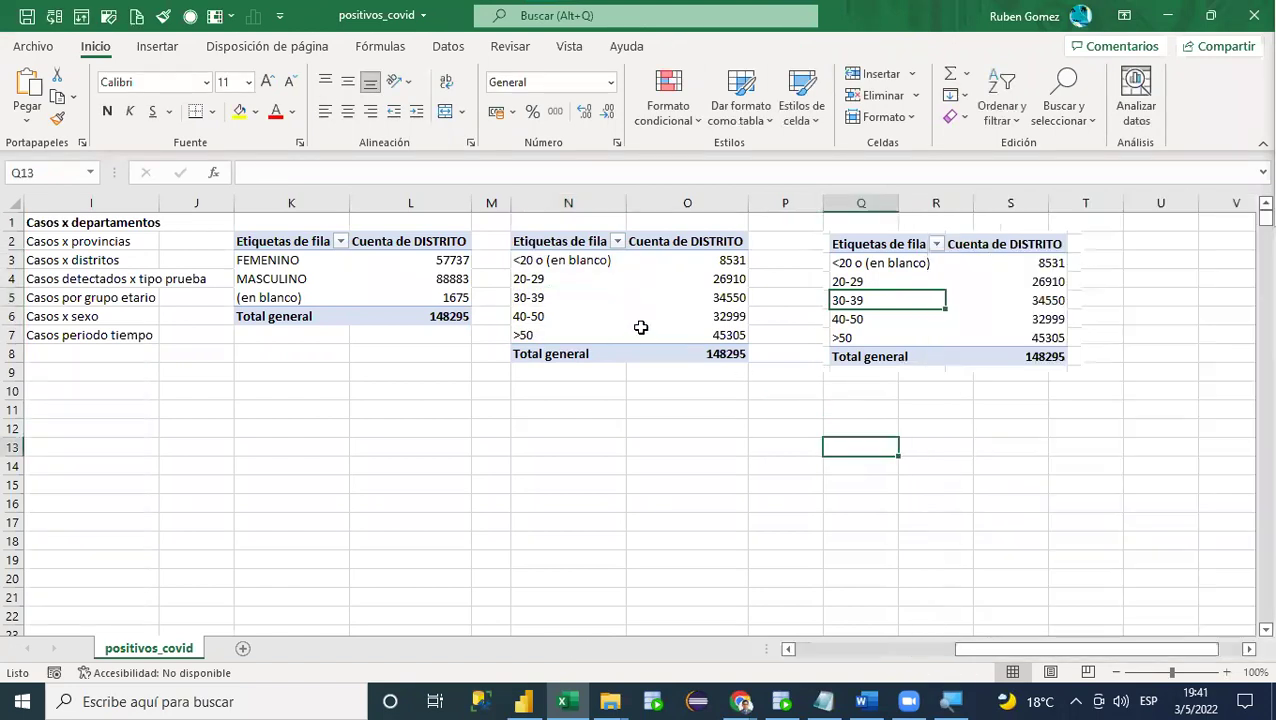
Step: Regroup the age pivot table's ranges to start at 0 and end at 120, in intervals of 10
click(641, 320)
click(557, 305)
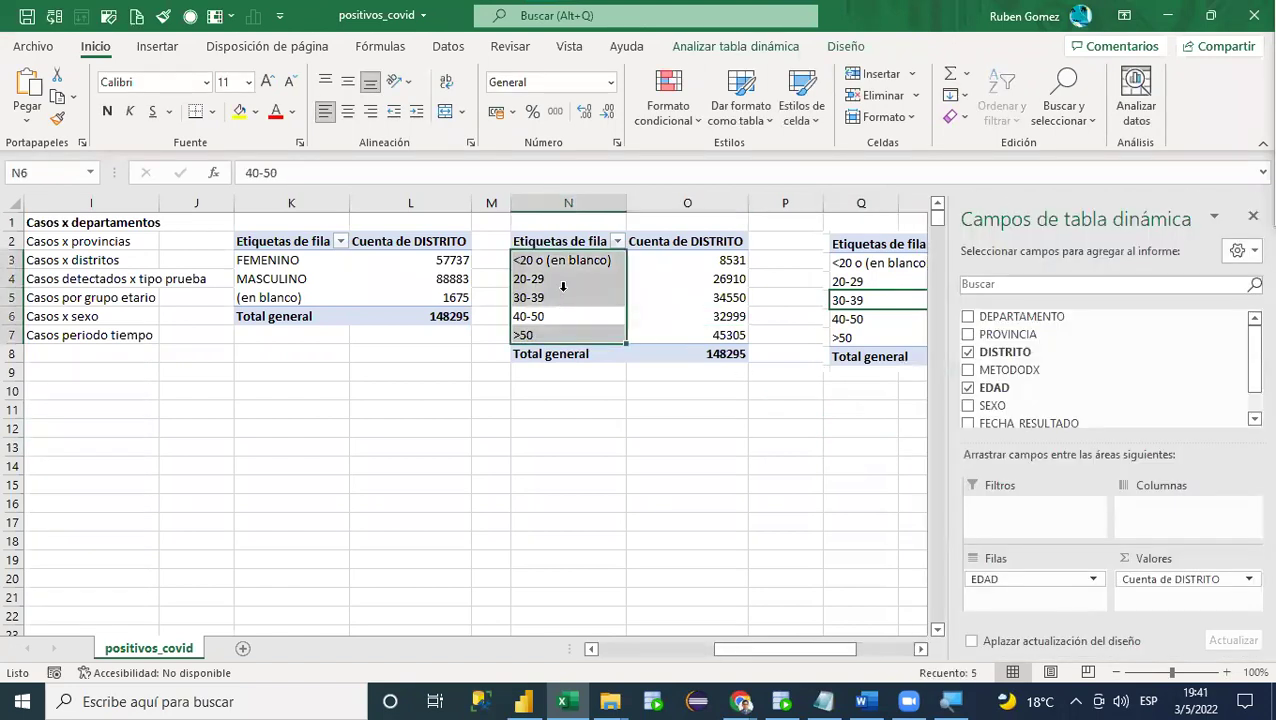
click(561, 287)
click(735, 46)
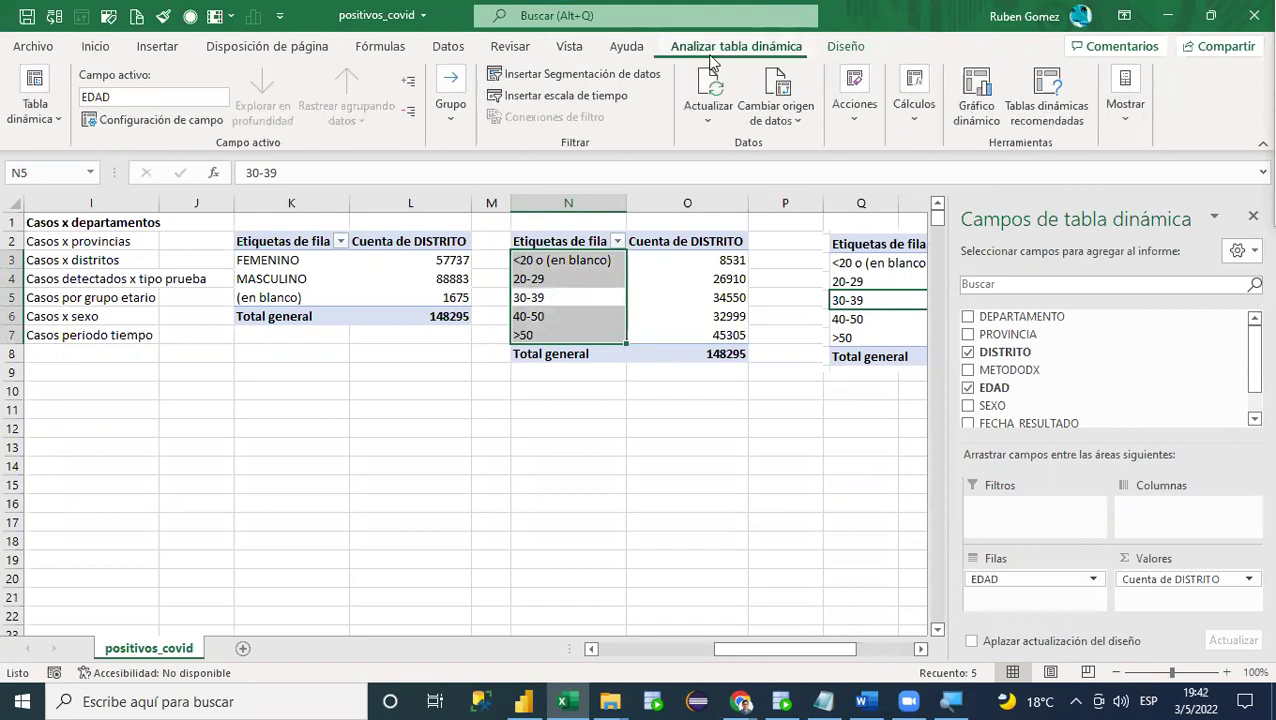
click(451, 112)
click(496, 166)
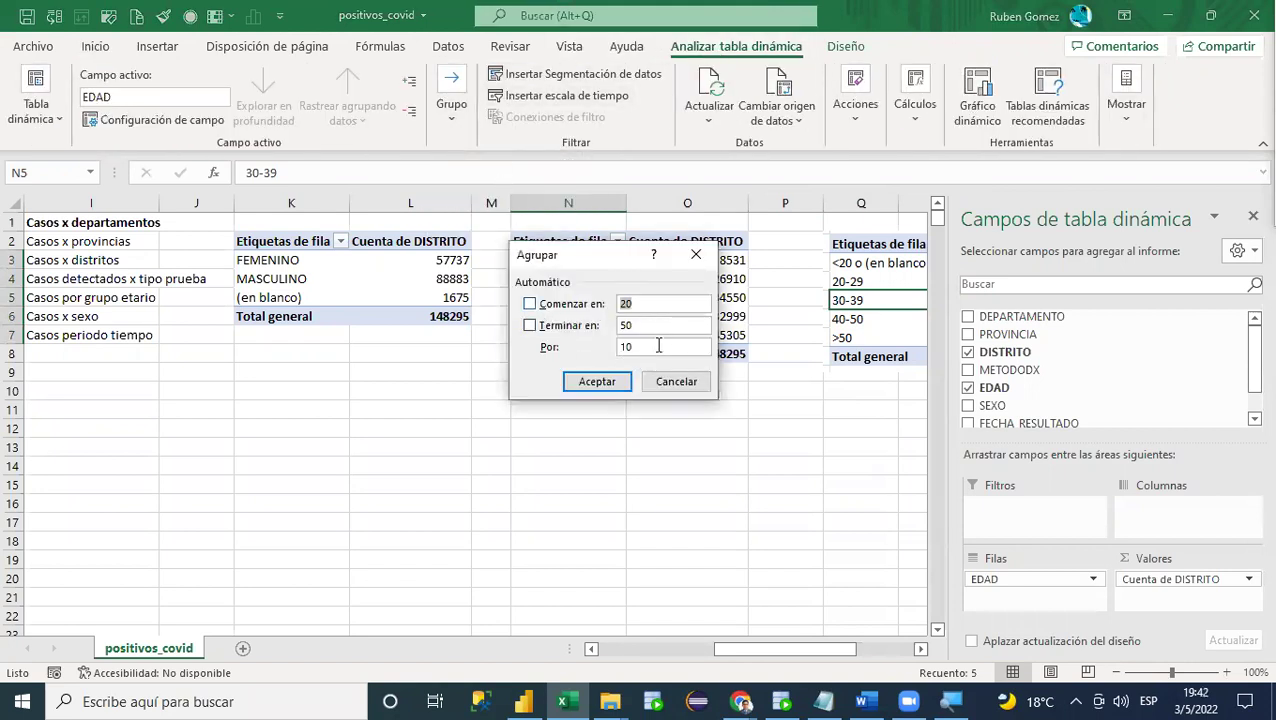
text(0)
key(Tab)
text(120)
key(Tab)
click(601, 381)
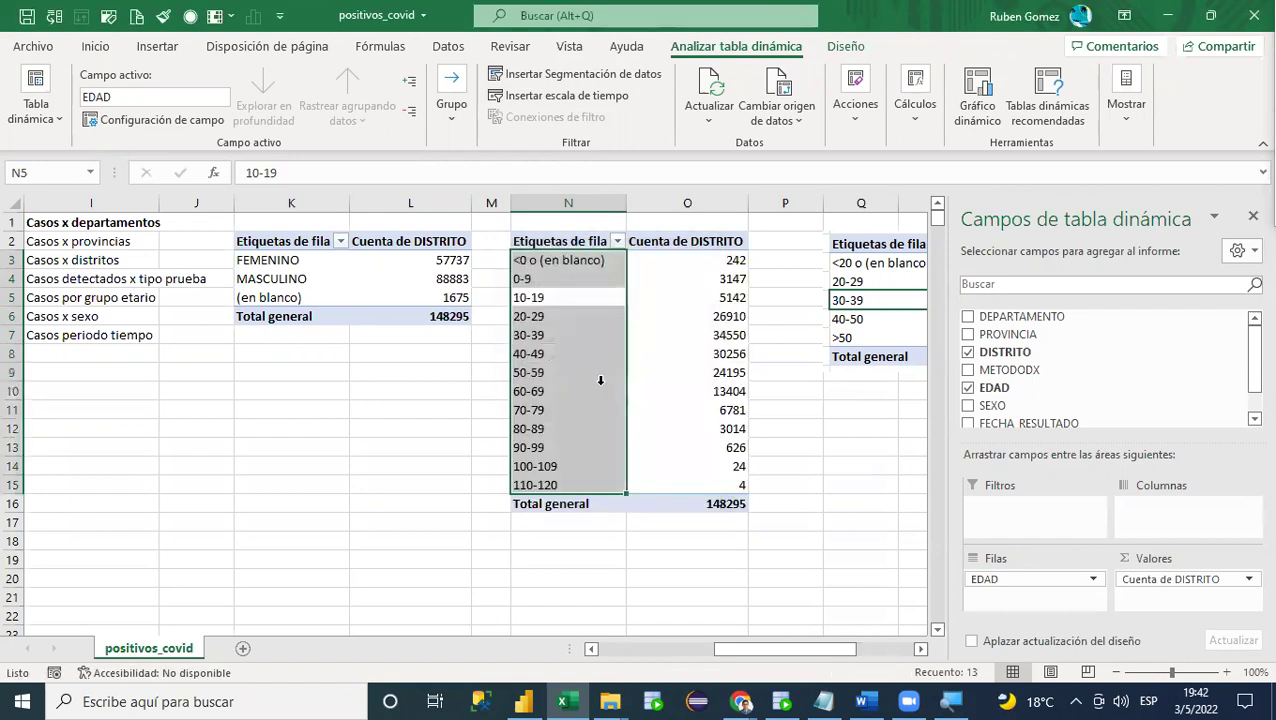
Step: Narrow column P and compare the pivot table's 20-29, 30-39 and 40-49 counts with those in the pasted picture
drag(823, 203, 788, 218)
click(921, 649)
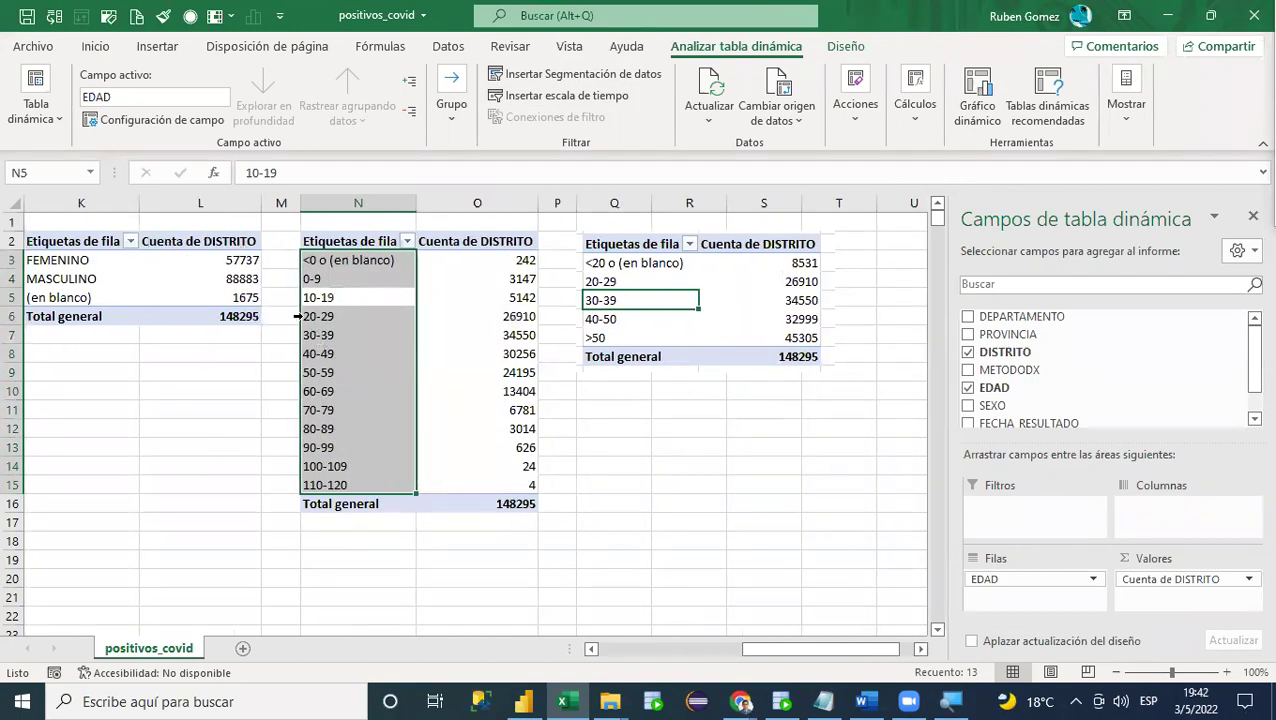
mouse_move(515, 318)
mouse_down()
mouse_move(519, 335)
mouse_move(518, 318)
mouse_up()
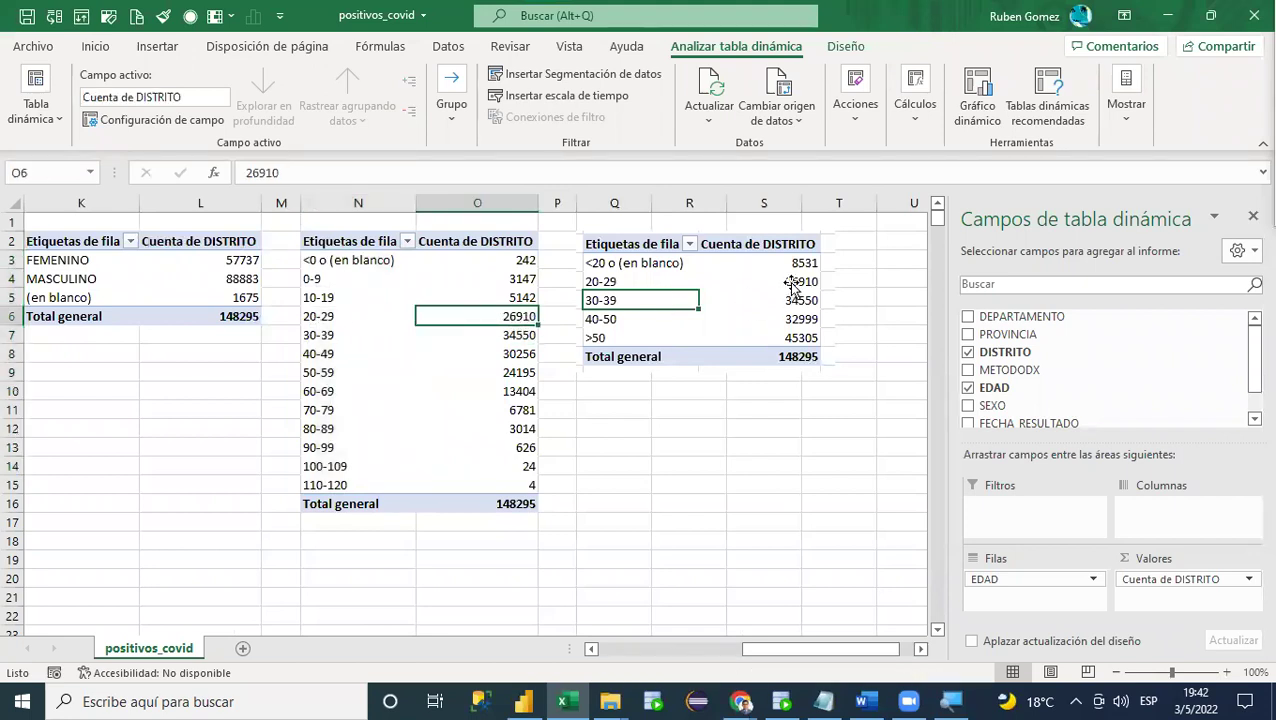
click(516, 333)
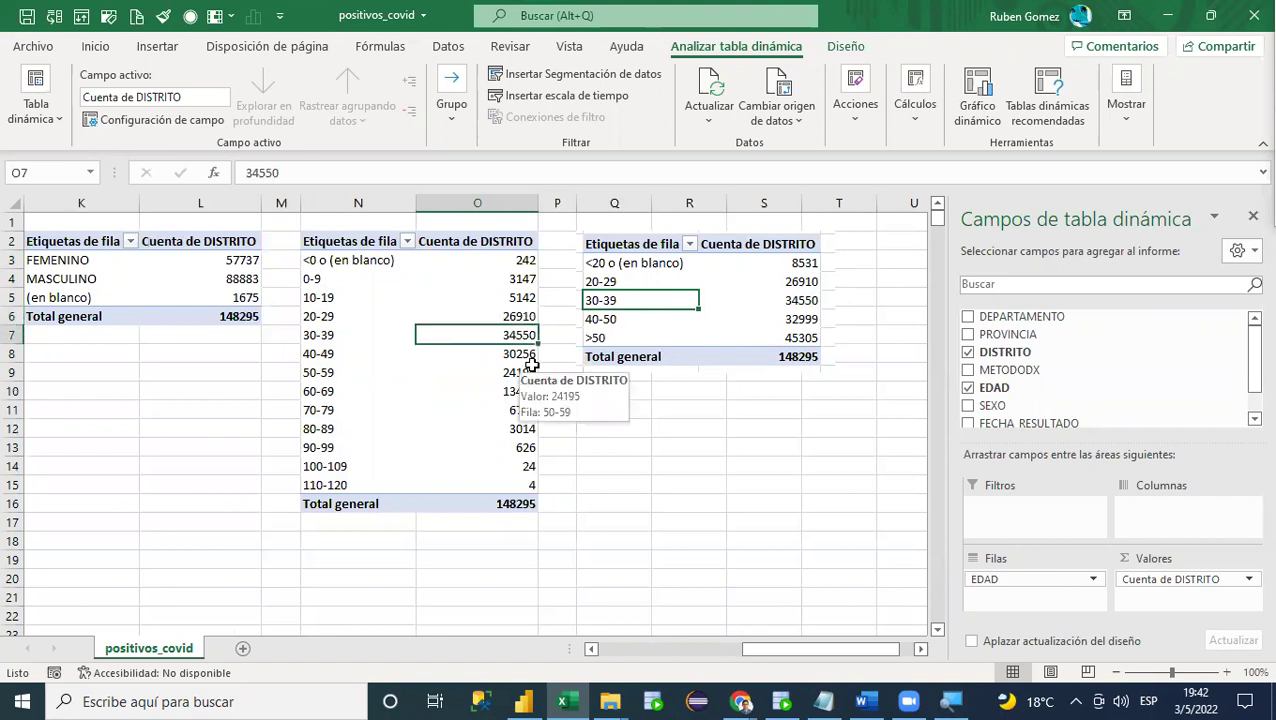
click(522, 356)
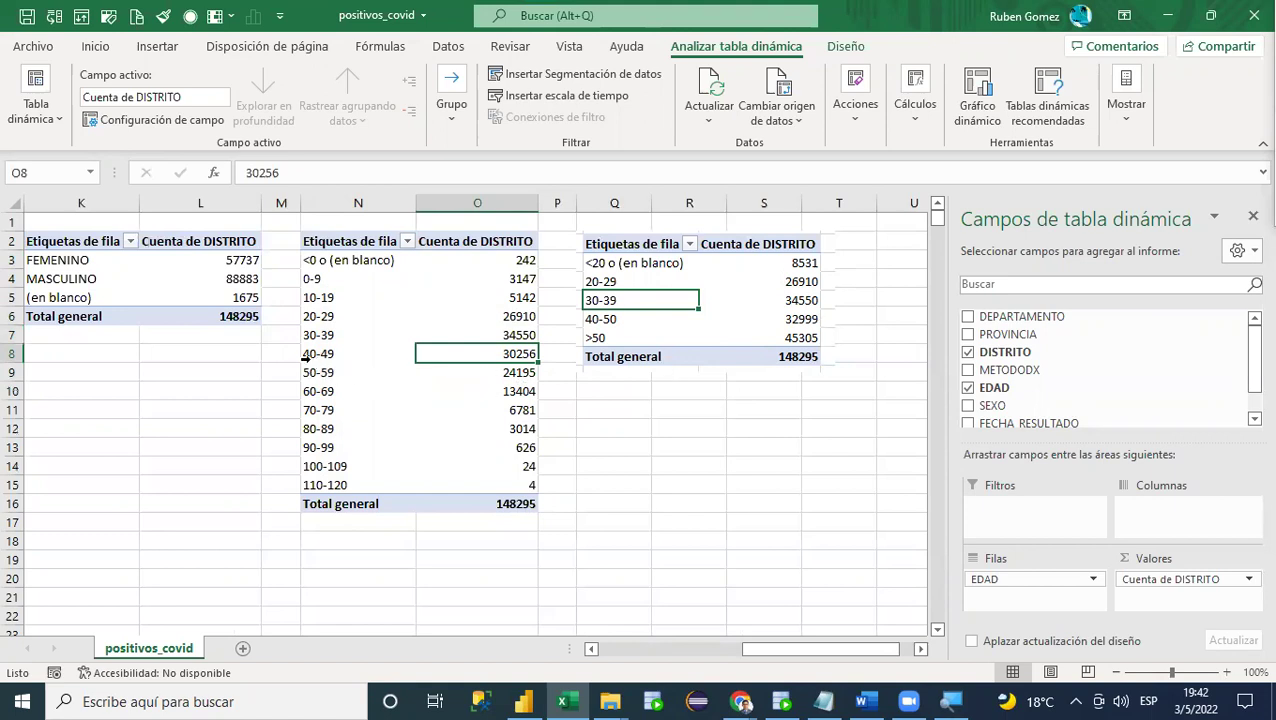
click(805, 325)
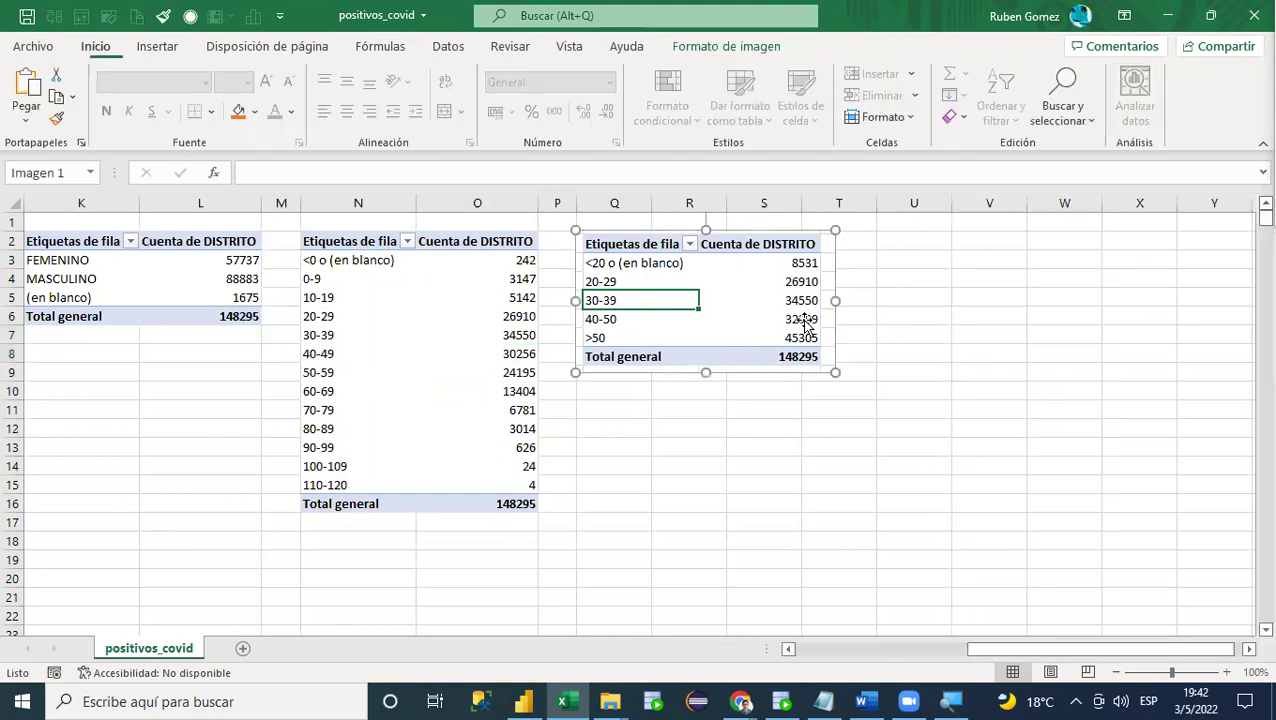
click(740, 437)
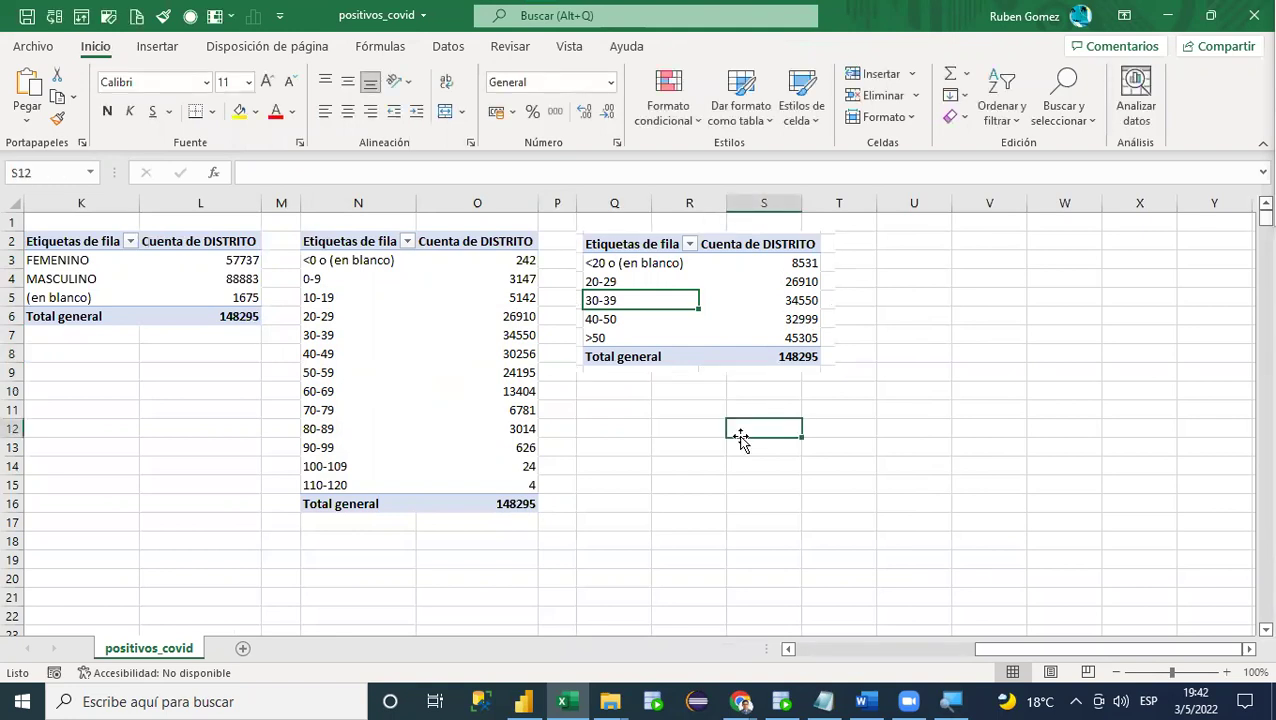
Step: Filter the age pivot table's row labels to exclude the "<0 o (en blanco)" group
click(402, 306)
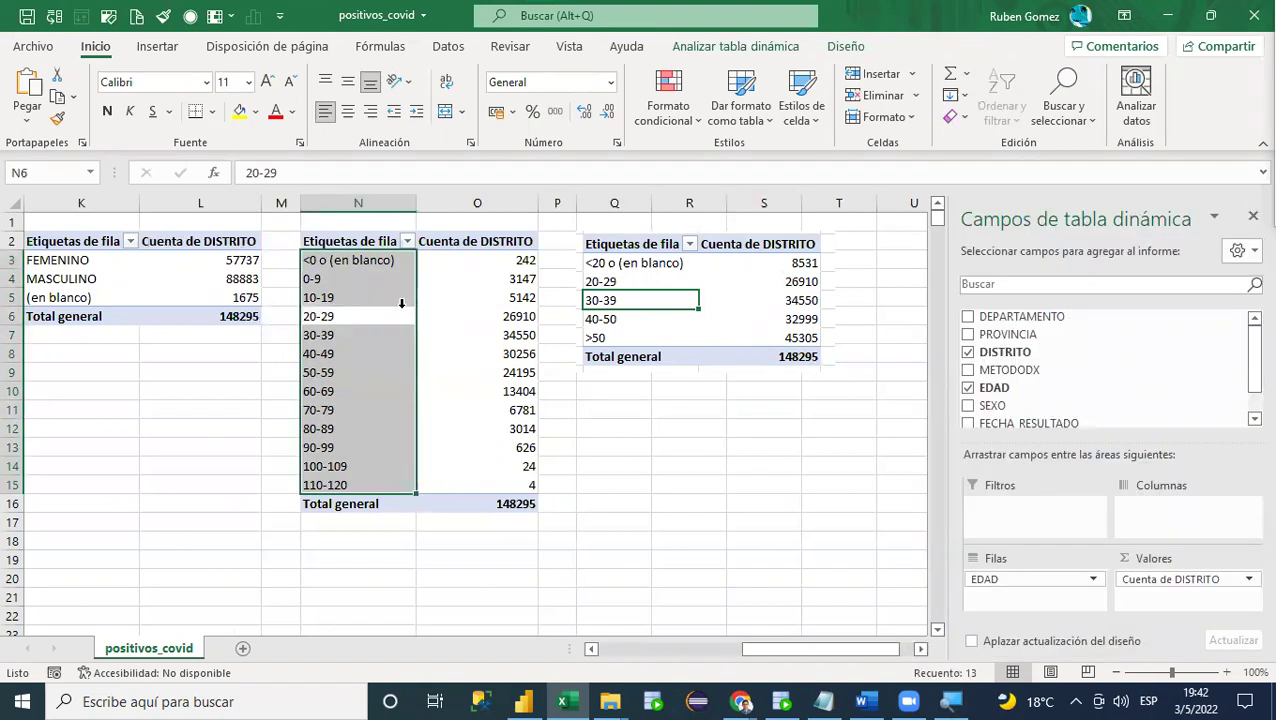
click(406, 243)
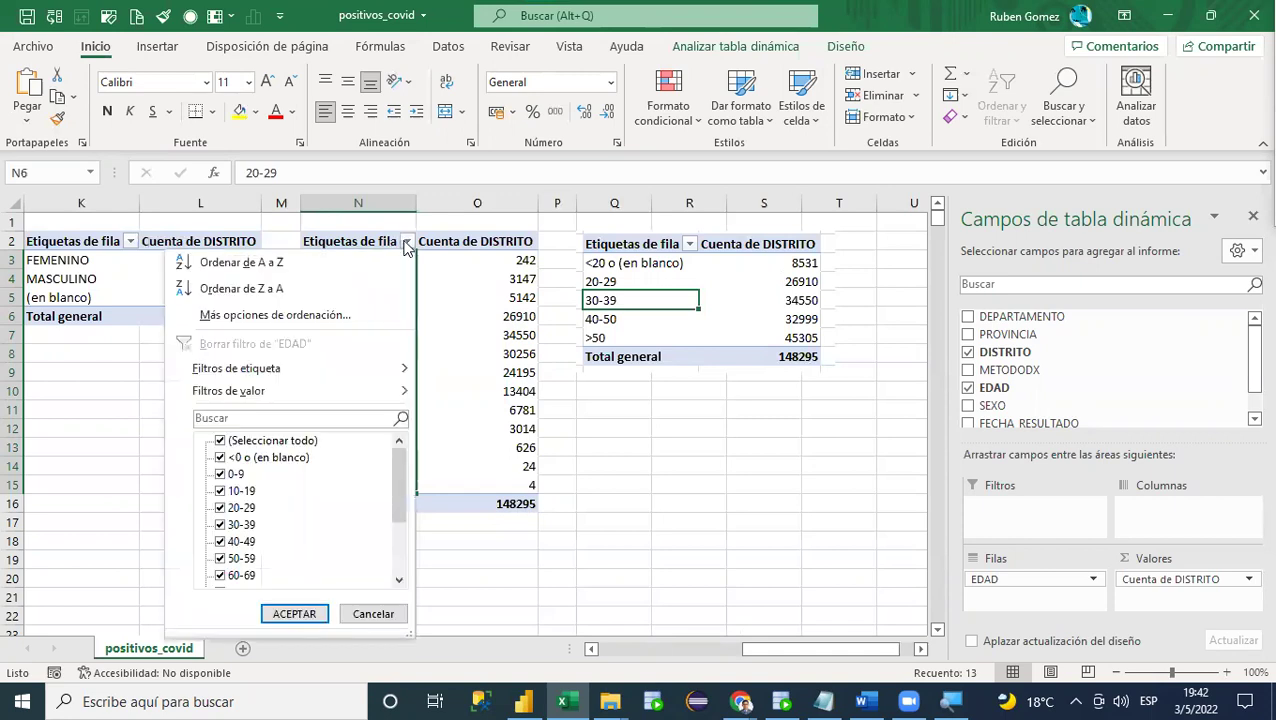
click(220, 458)
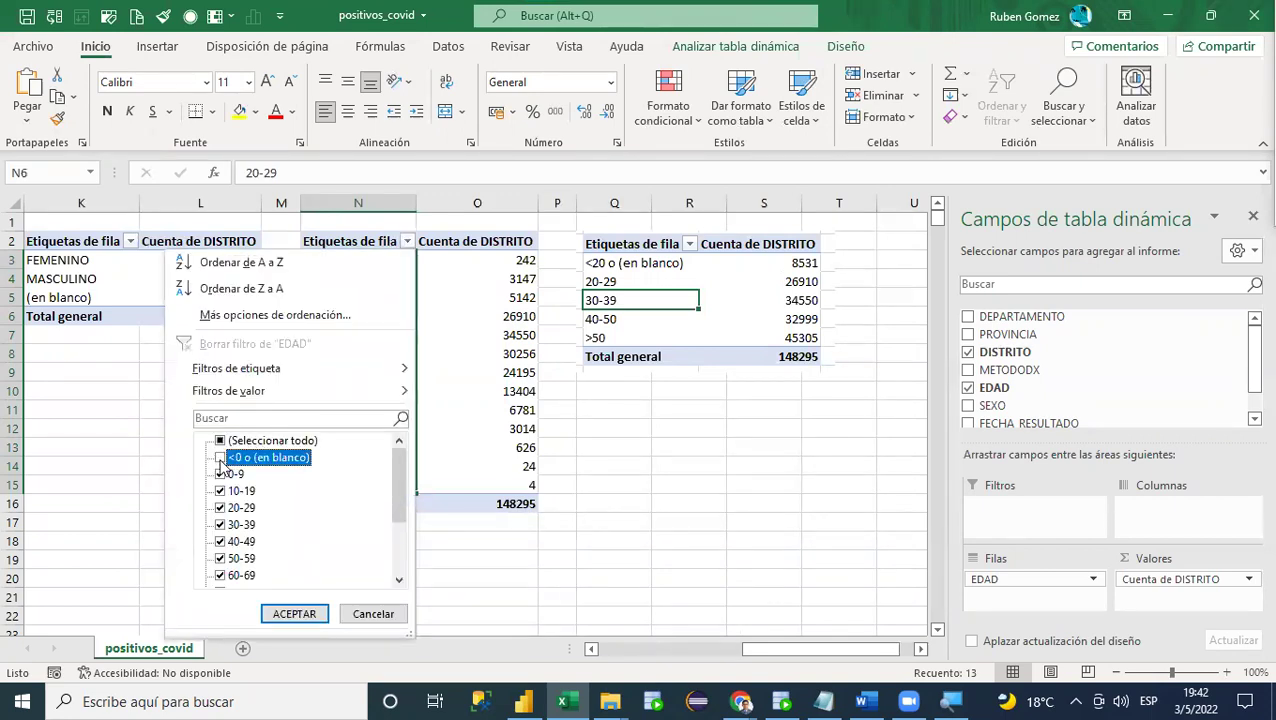
click(296, 614)
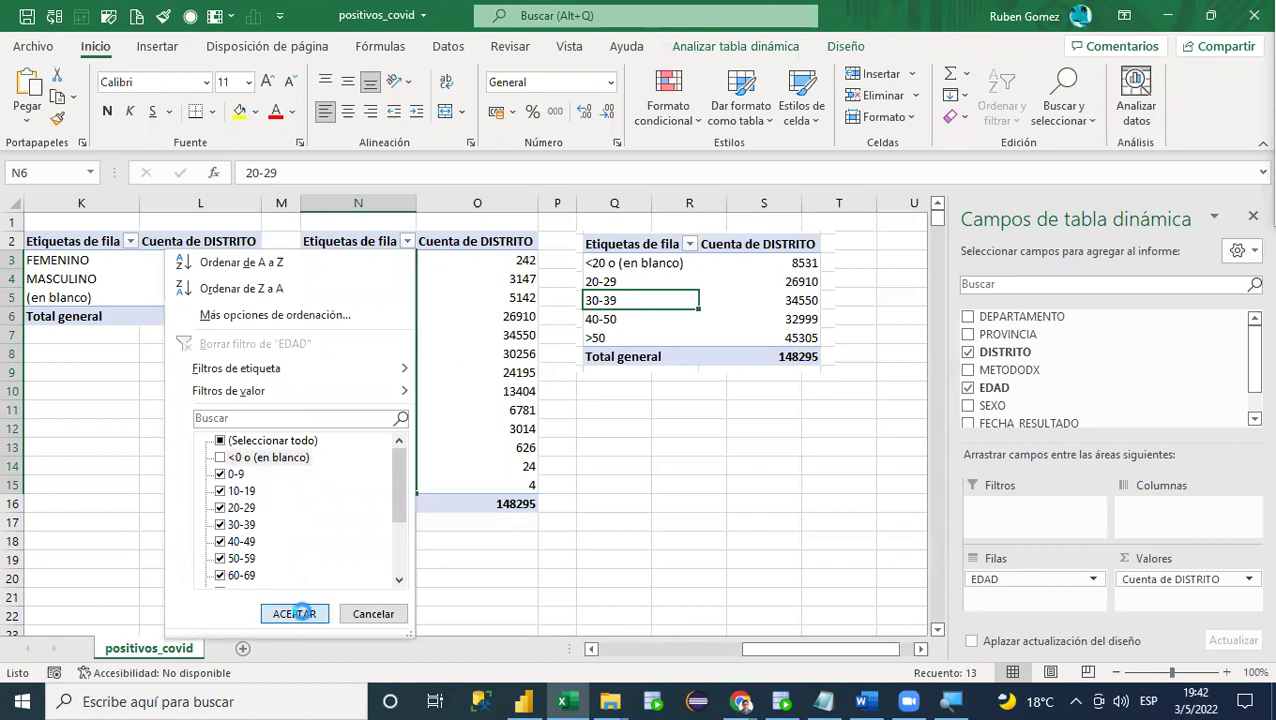
click(632, 461)
Step: Delete the pasted picture of the earlier age grouping
click(692, 303)
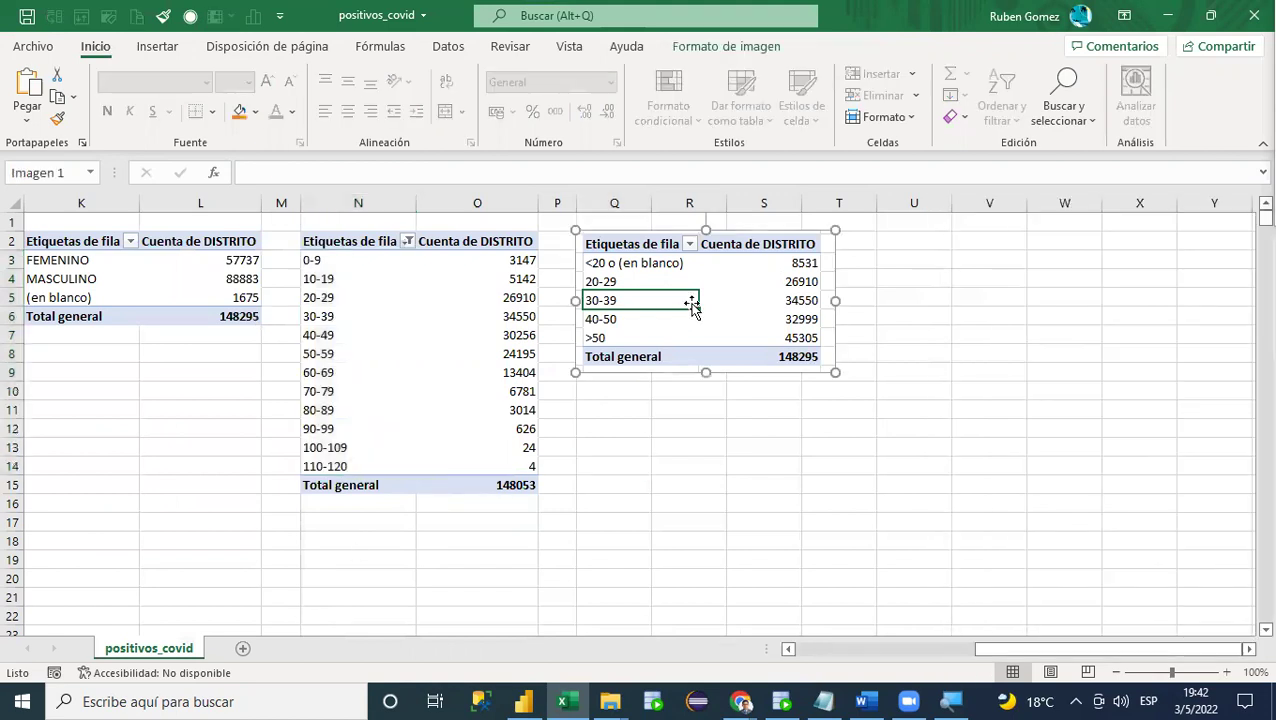
key(Delete)
click(521, 372)
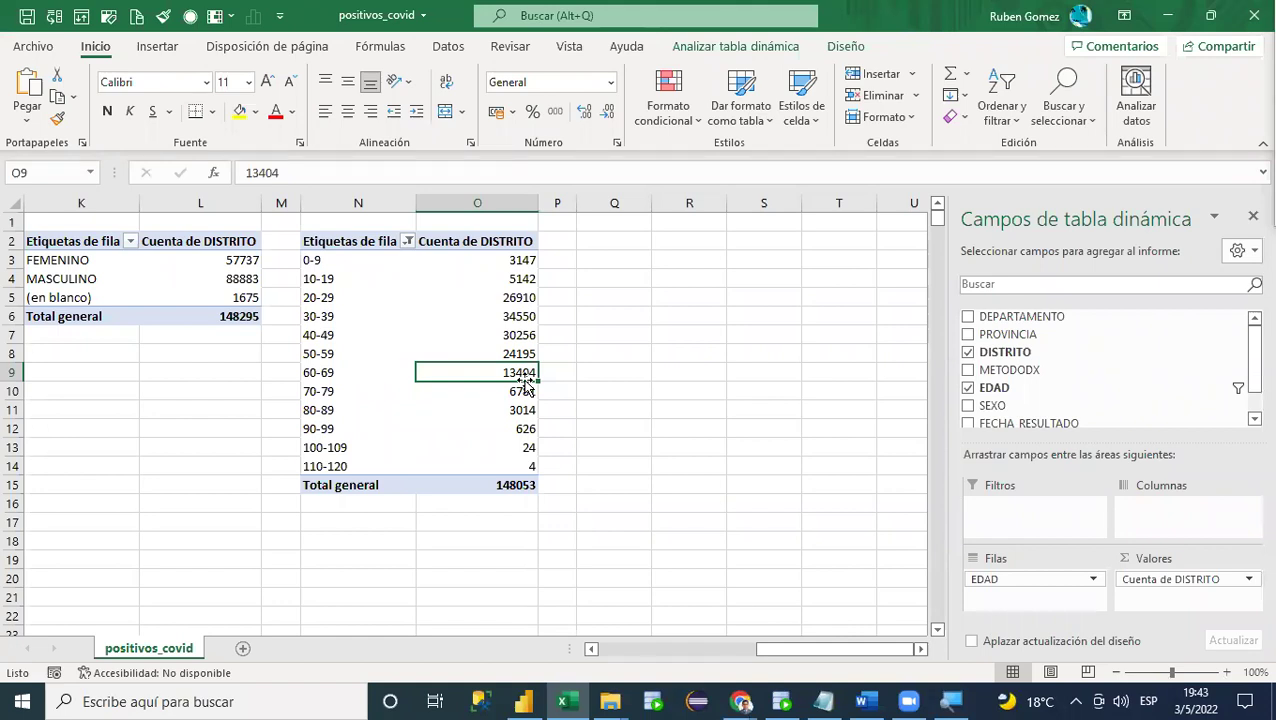
Step: Insert a default column pivot chart from the age-range pivot table and place it beside the table
click(503, 316)
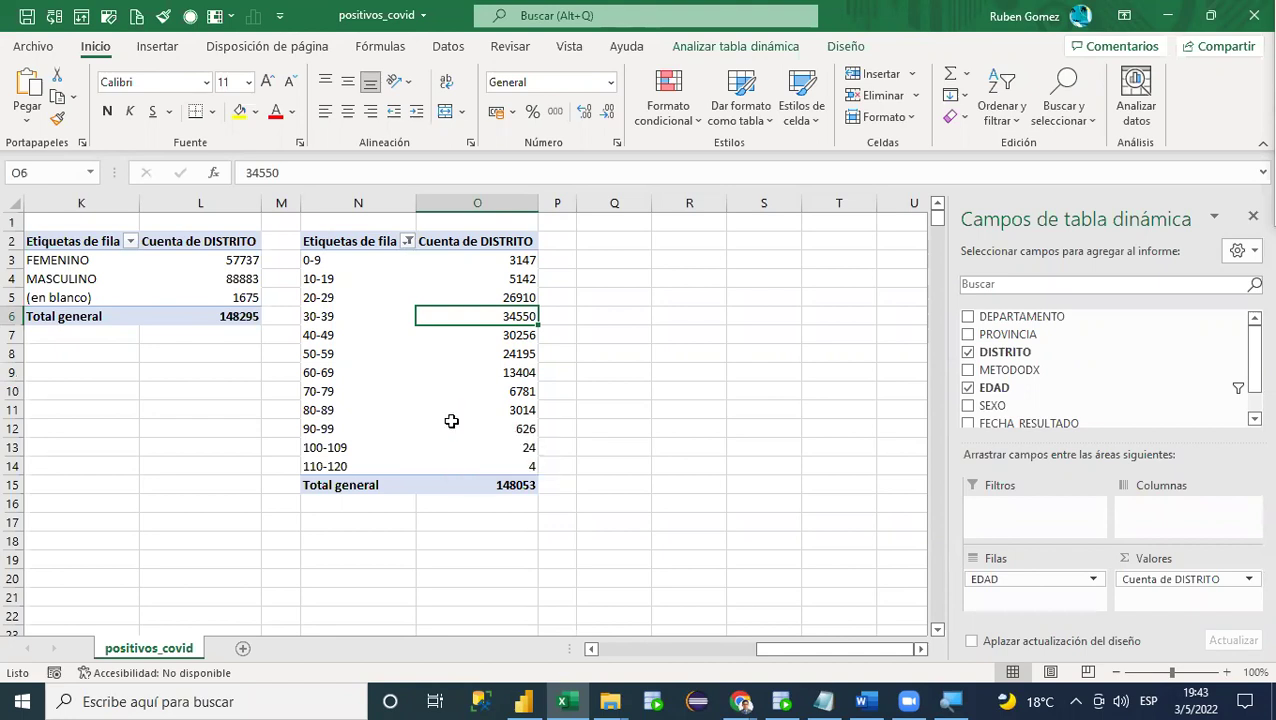
key(alt+F1)
drag(618, 327, 854, 264)
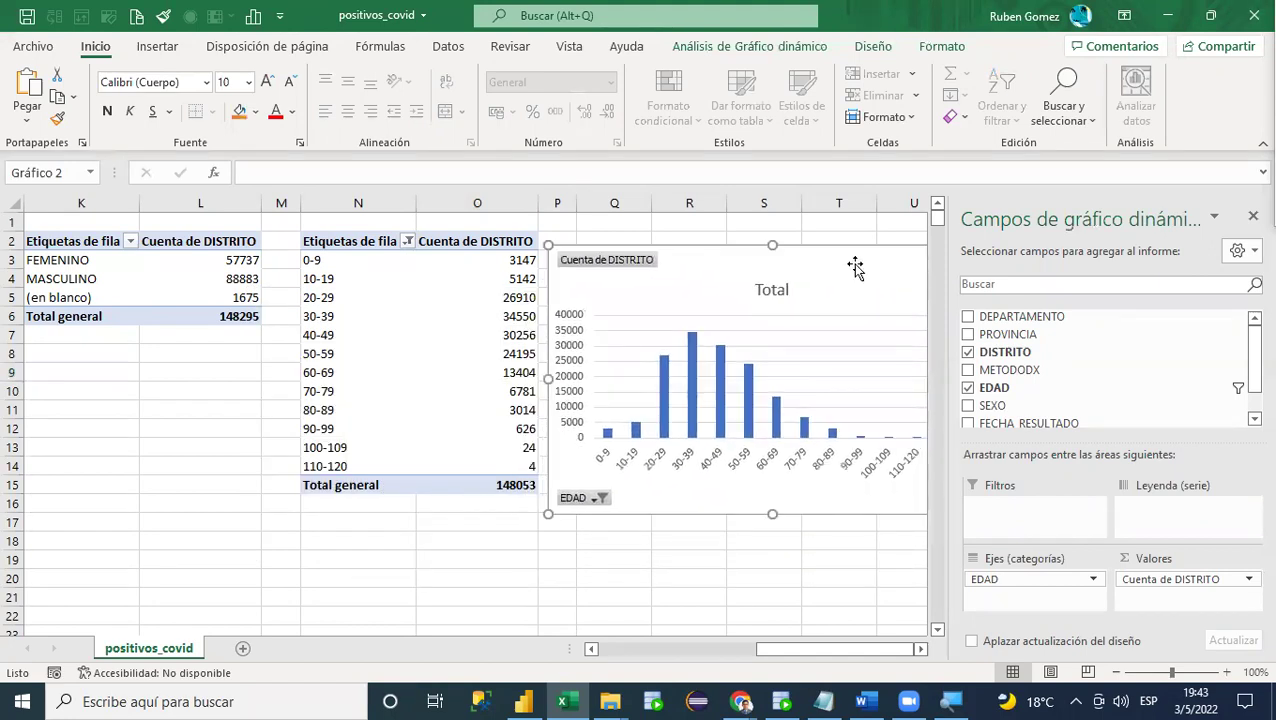
Step: Shrink the age-range chart and position it next to the pivot table, spanning about columns Q to U and rows 2 to 15
click(920, 649)
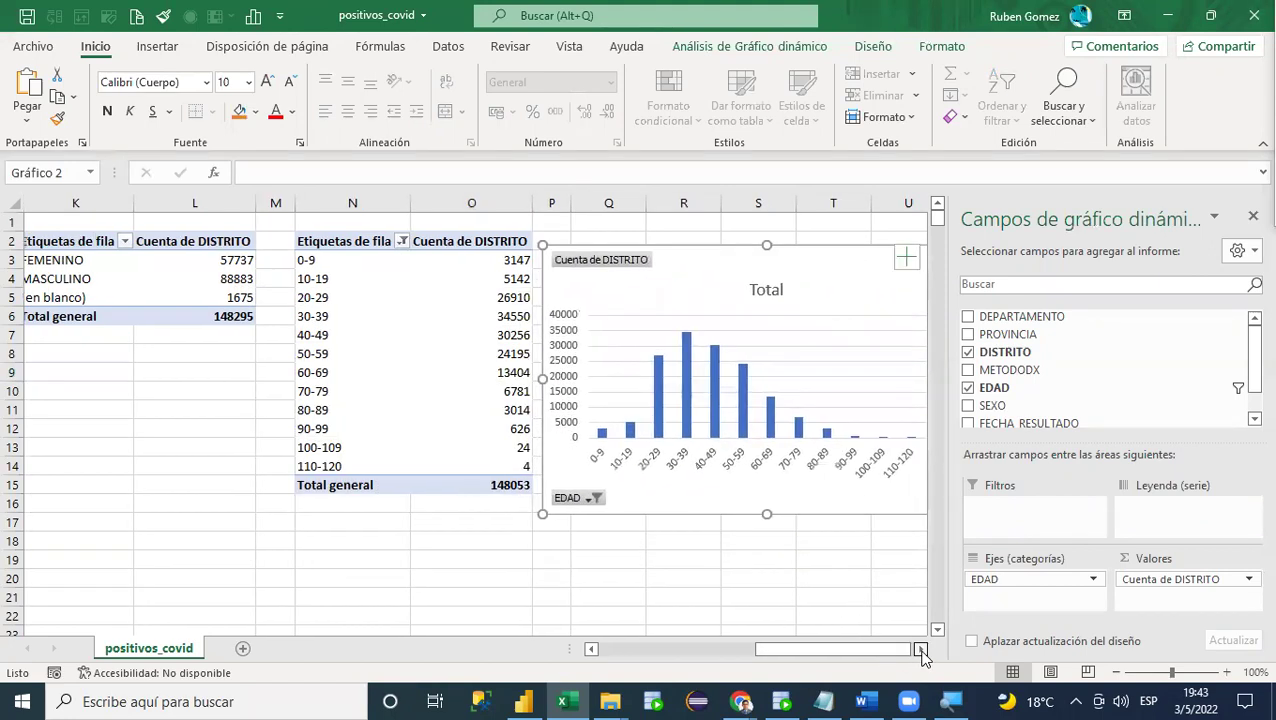
click(920, 649)
drag(760, 514, 668, 482)
drag(555, 262, 583, 257)
drag(700, 476, 719, 496)
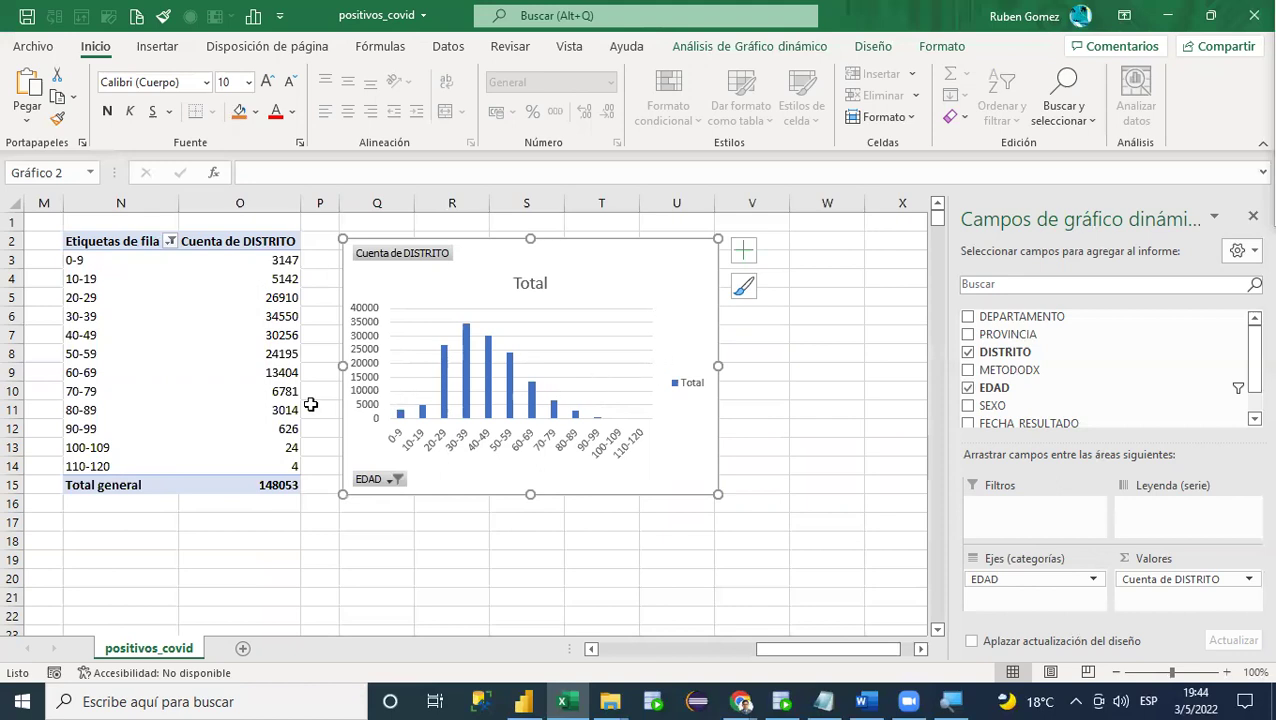
Step: Remove the legend from the age-range pivot chart
click(277, 350)
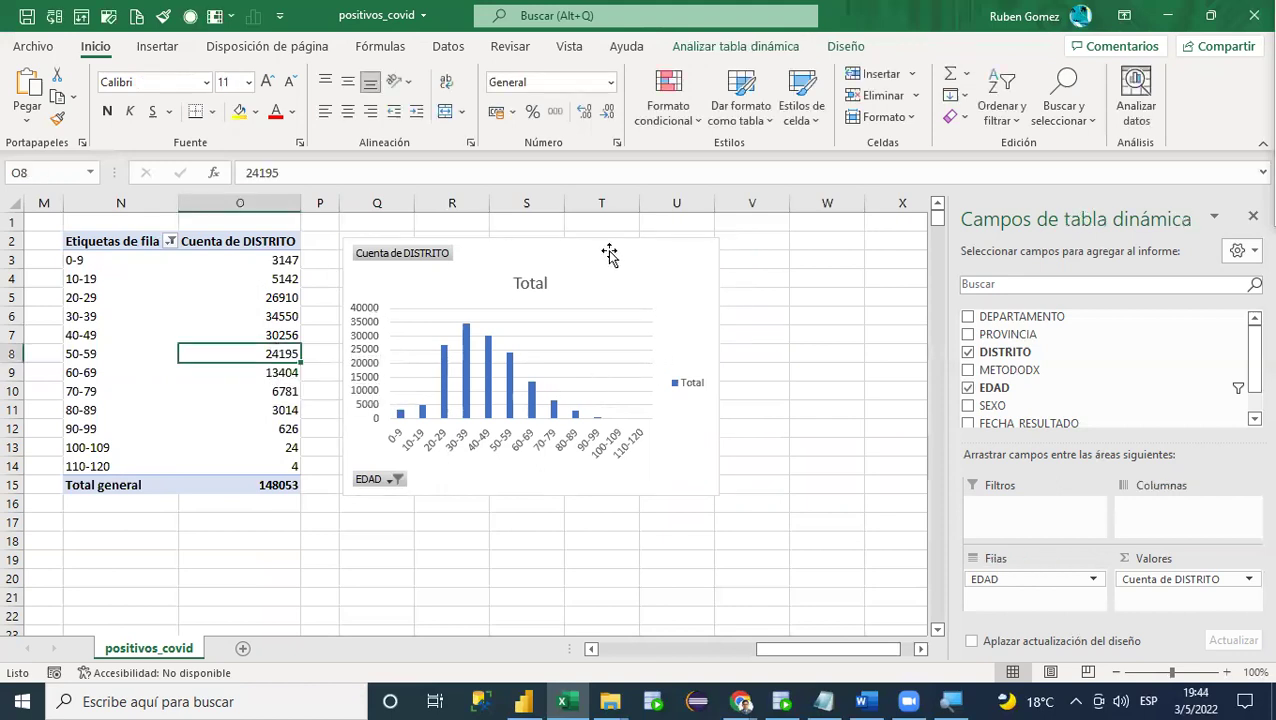
click(660, 258)
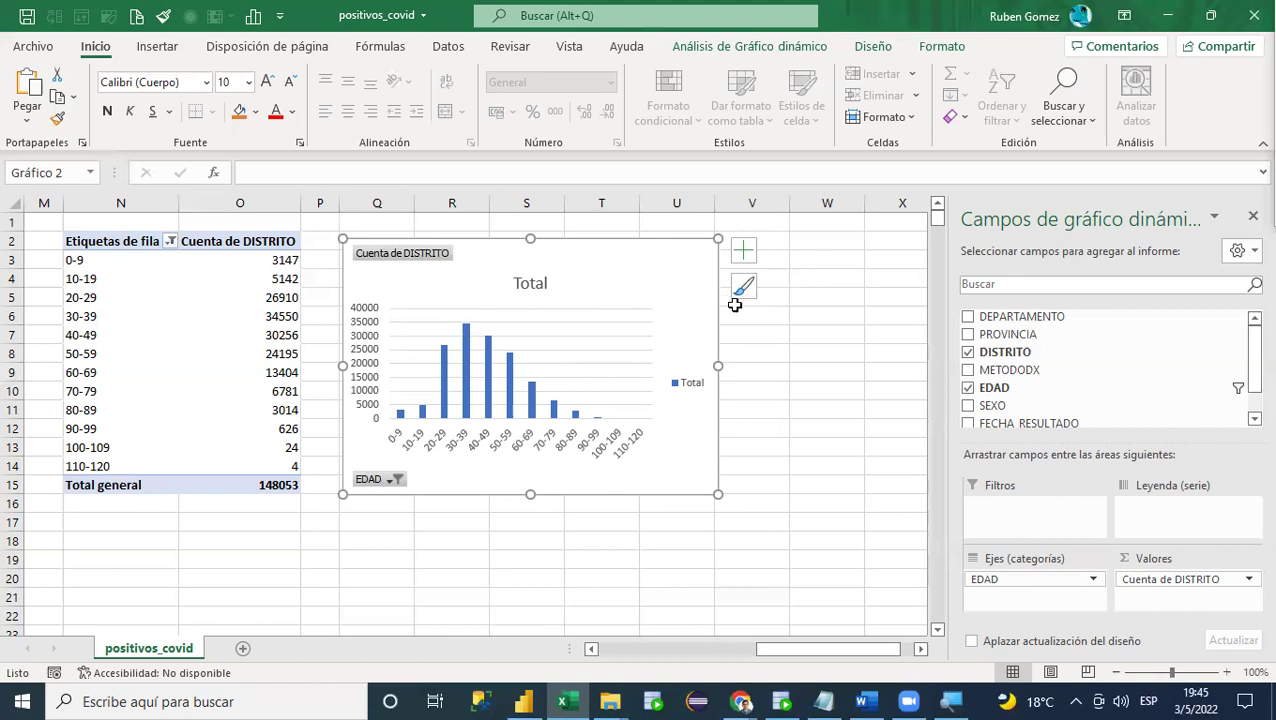
click(743, 253)
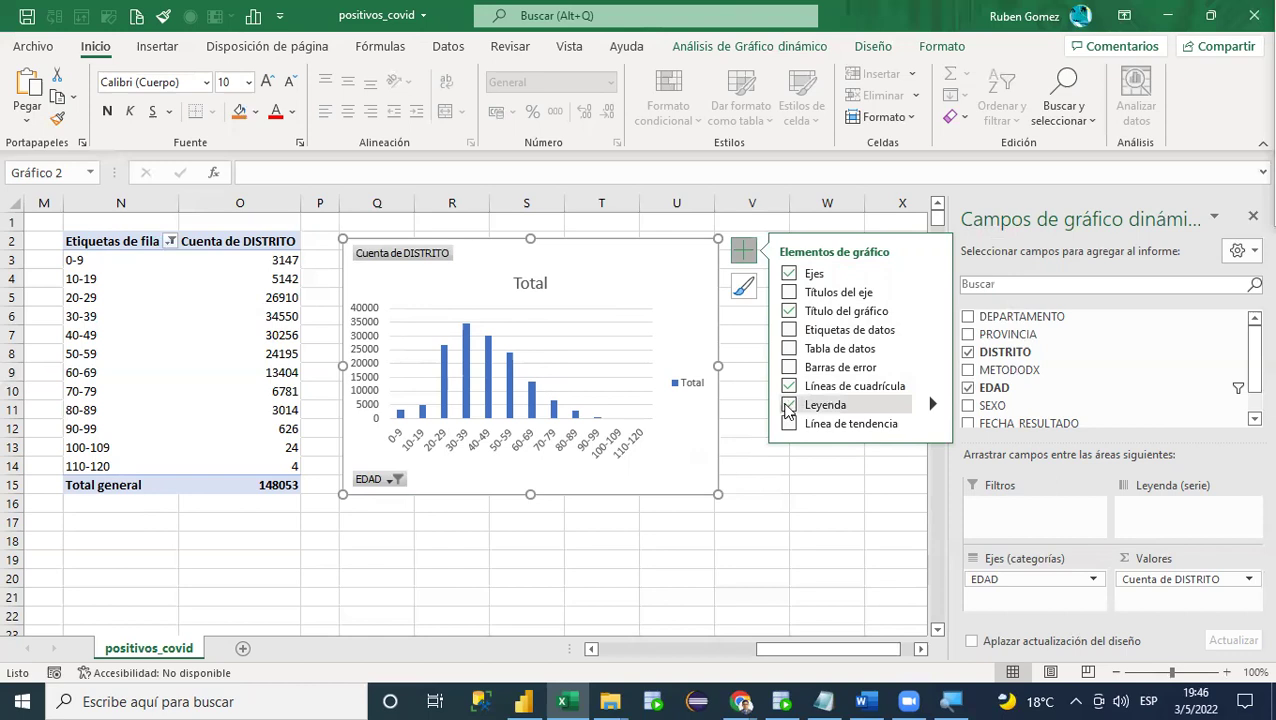
click(789, 406)
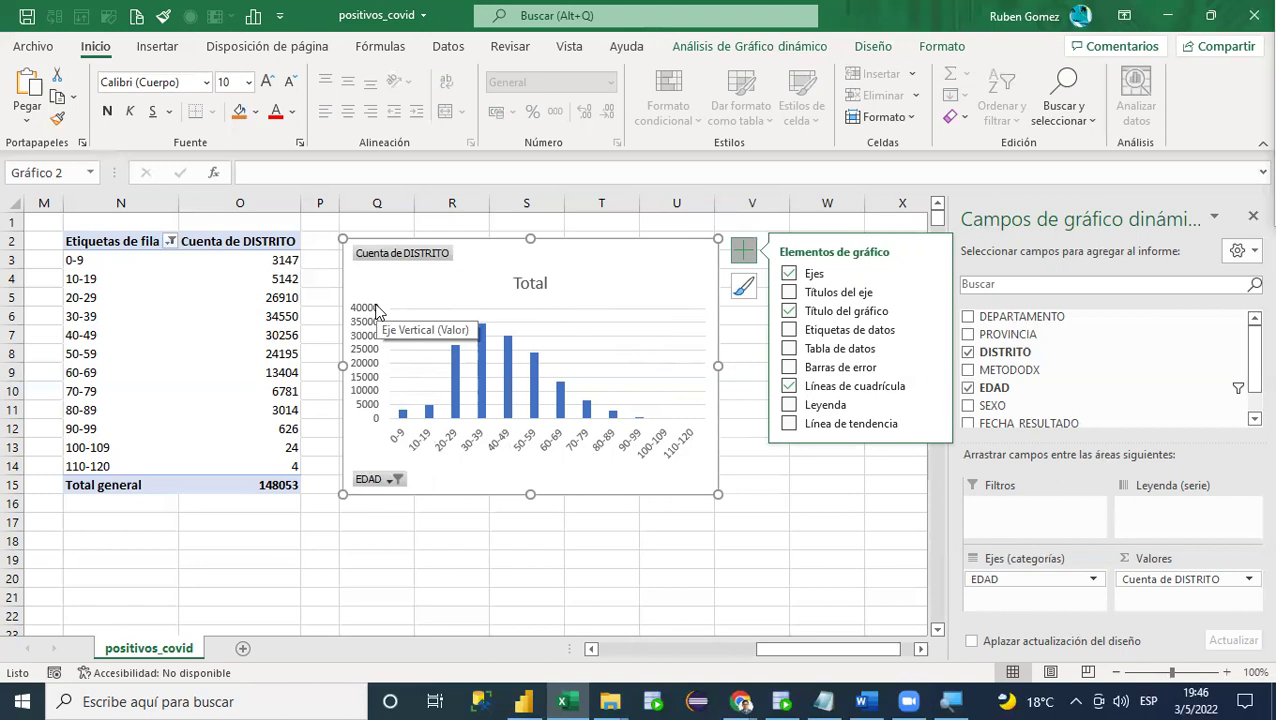
Step: Try the age-range chart with the legend shown and with the gridlines hidden, restoring both settings
click(790, 405)
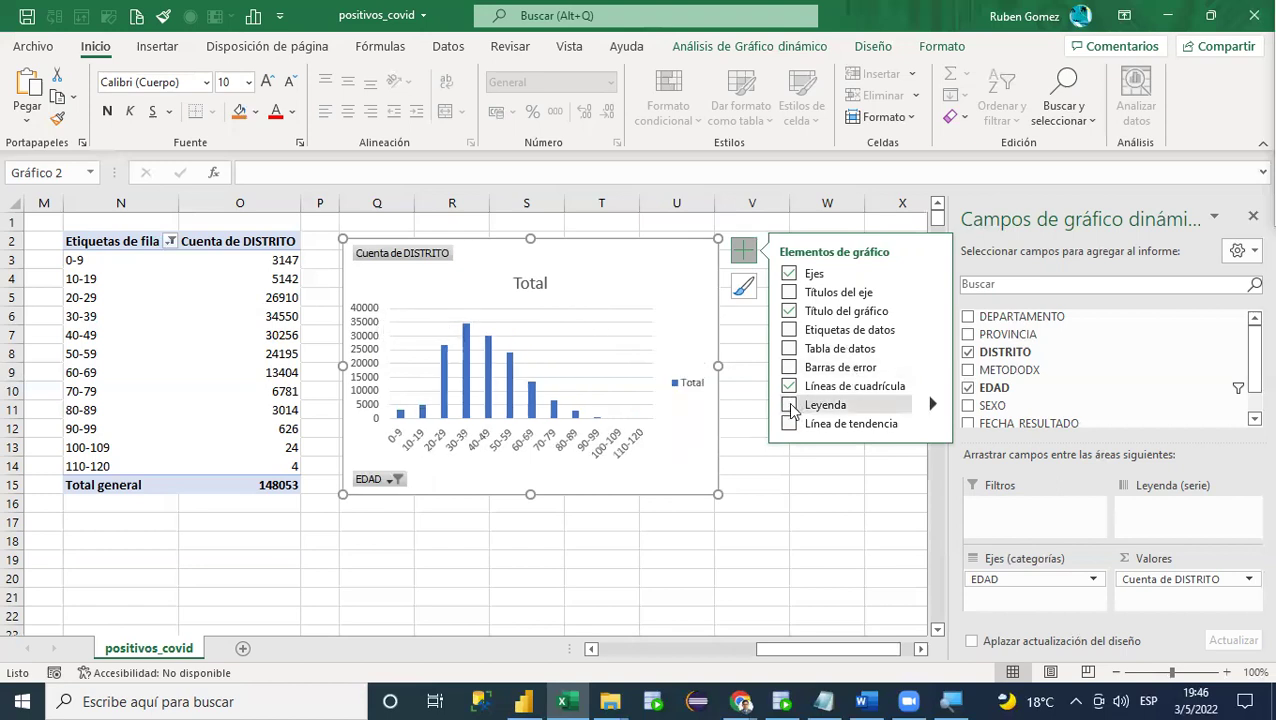
click(790, 405)
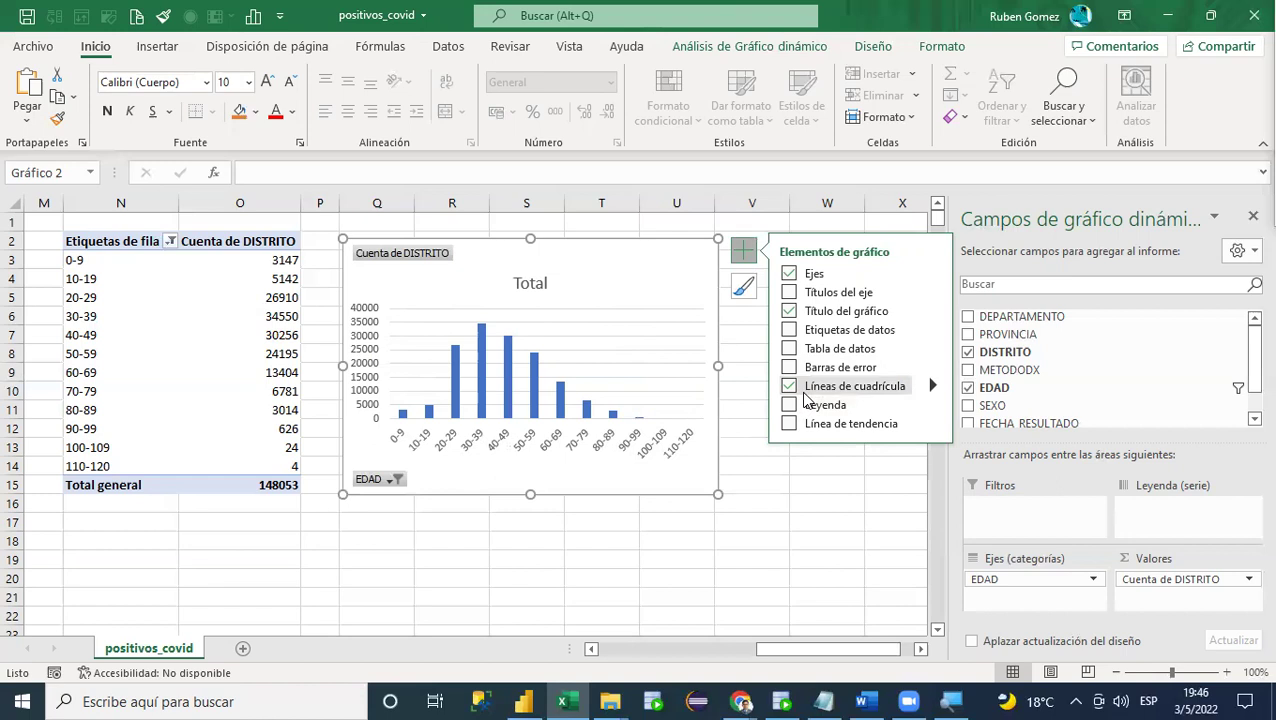
click(790, 387)
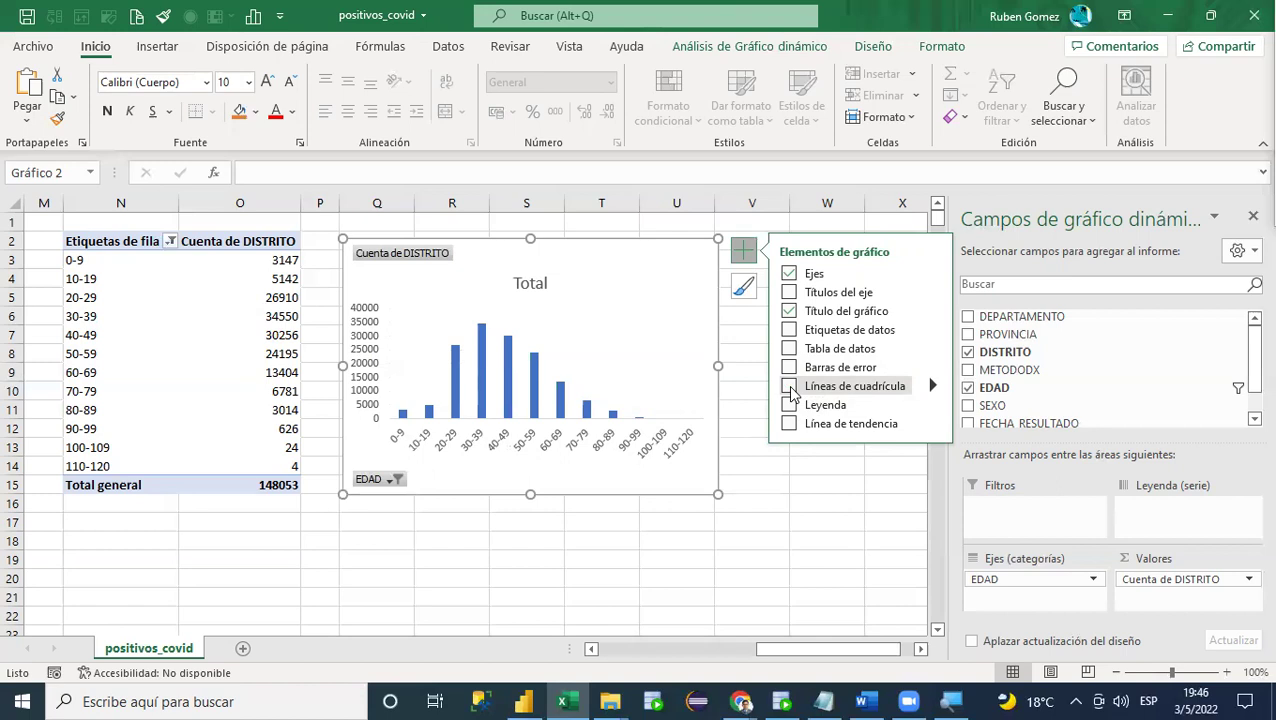
click(790, 388)
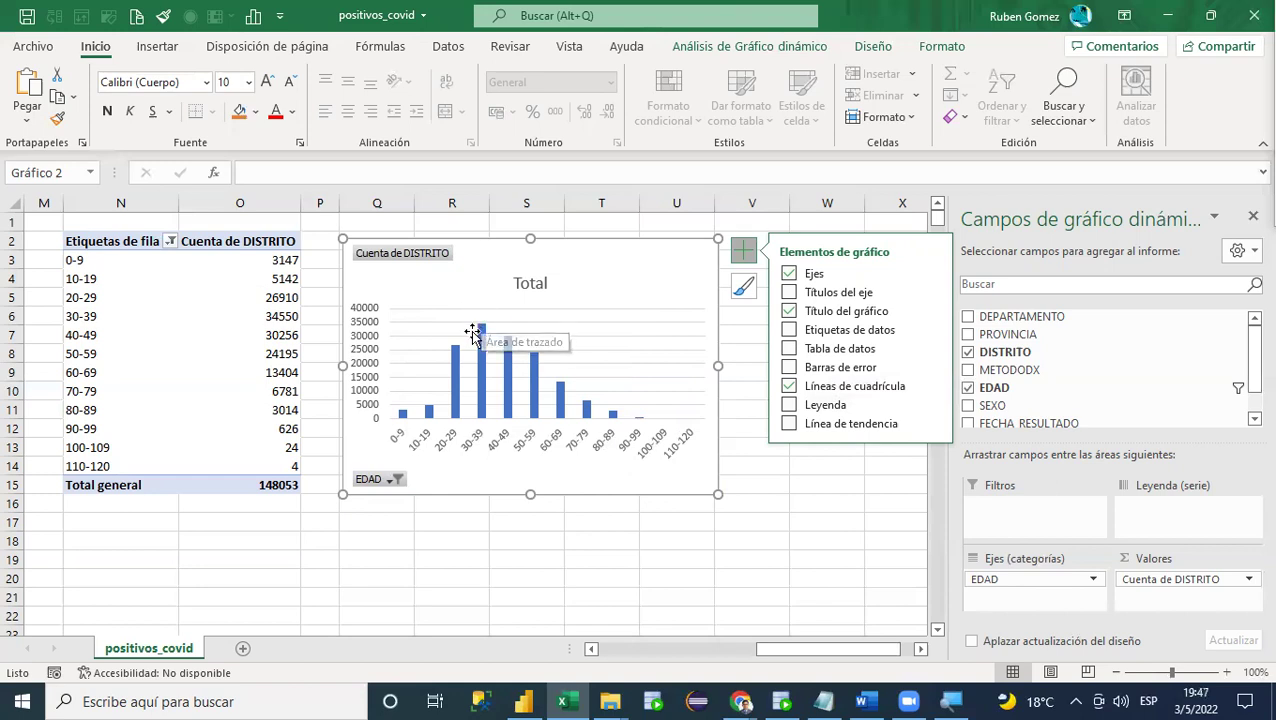
Step: Add data labels to the columns of the age-range pivot chart
mouse_move(485, 332)
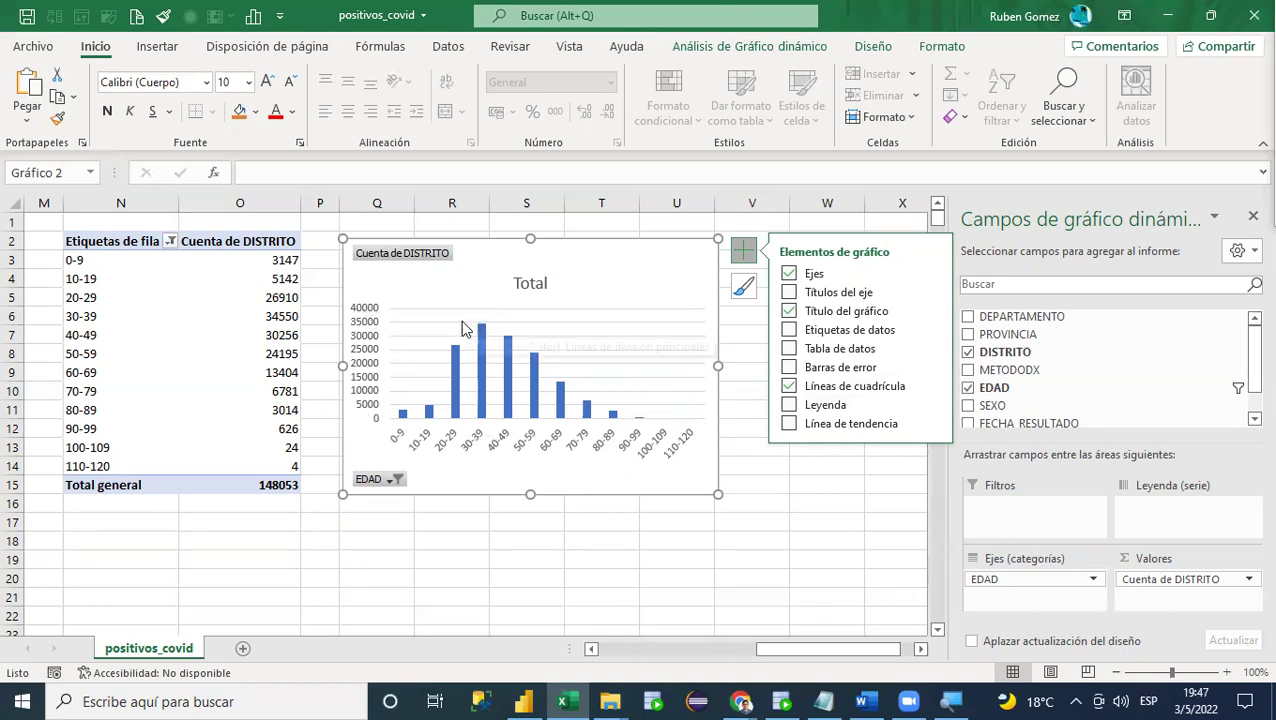
click(789, 330)
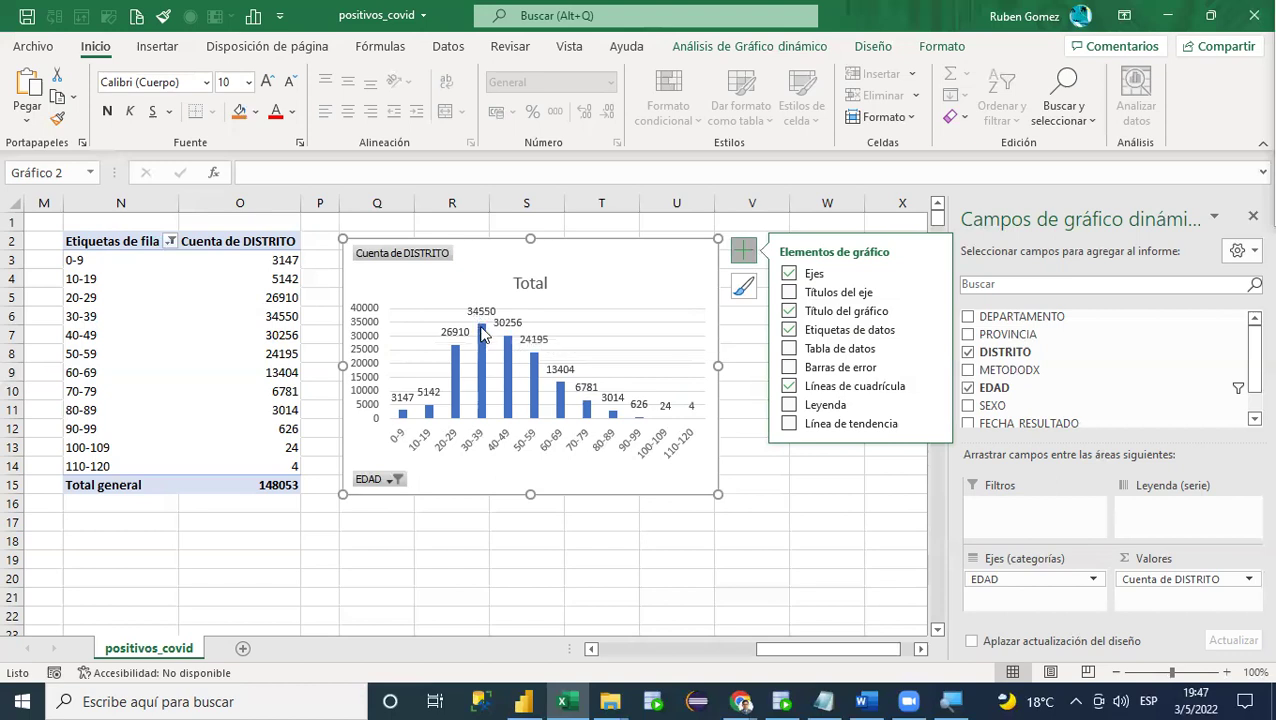
mouse_move(482, 333)
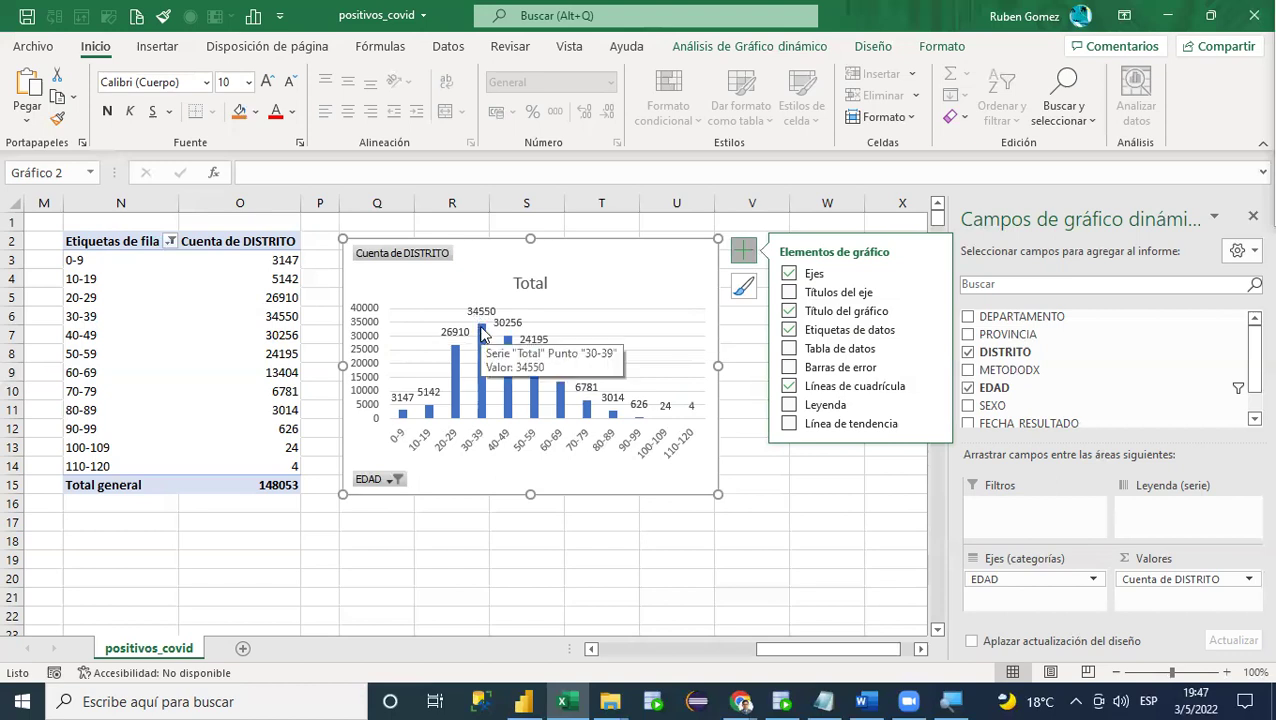
Step: Remove the gridlines and the primary vertical axis from the age-range pivot chart
click(788, 386)
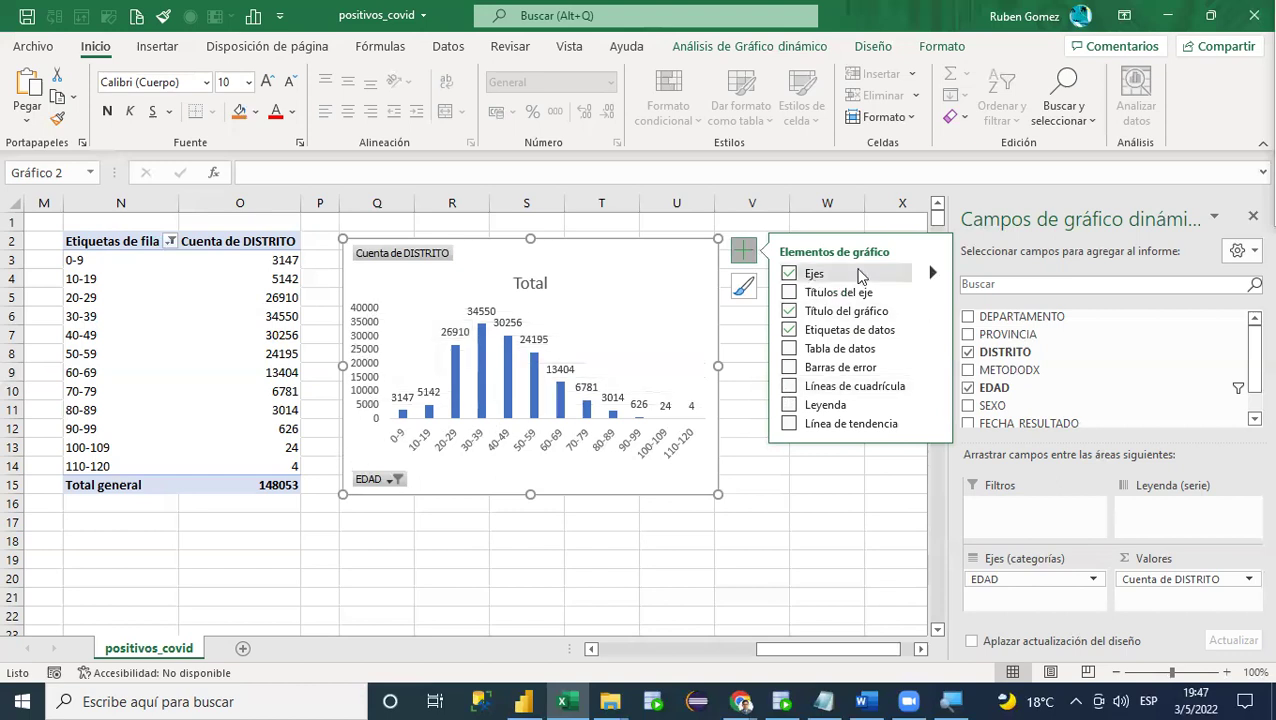
click(931, 273)
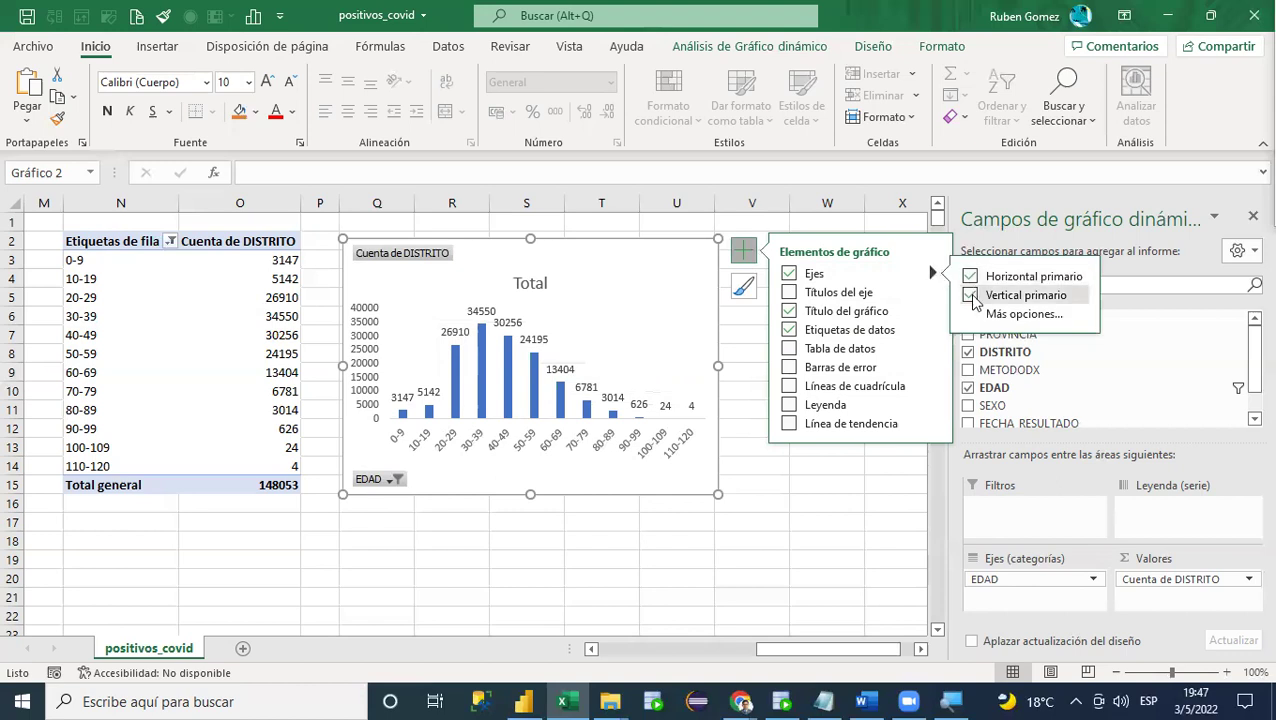
click(970, 296)
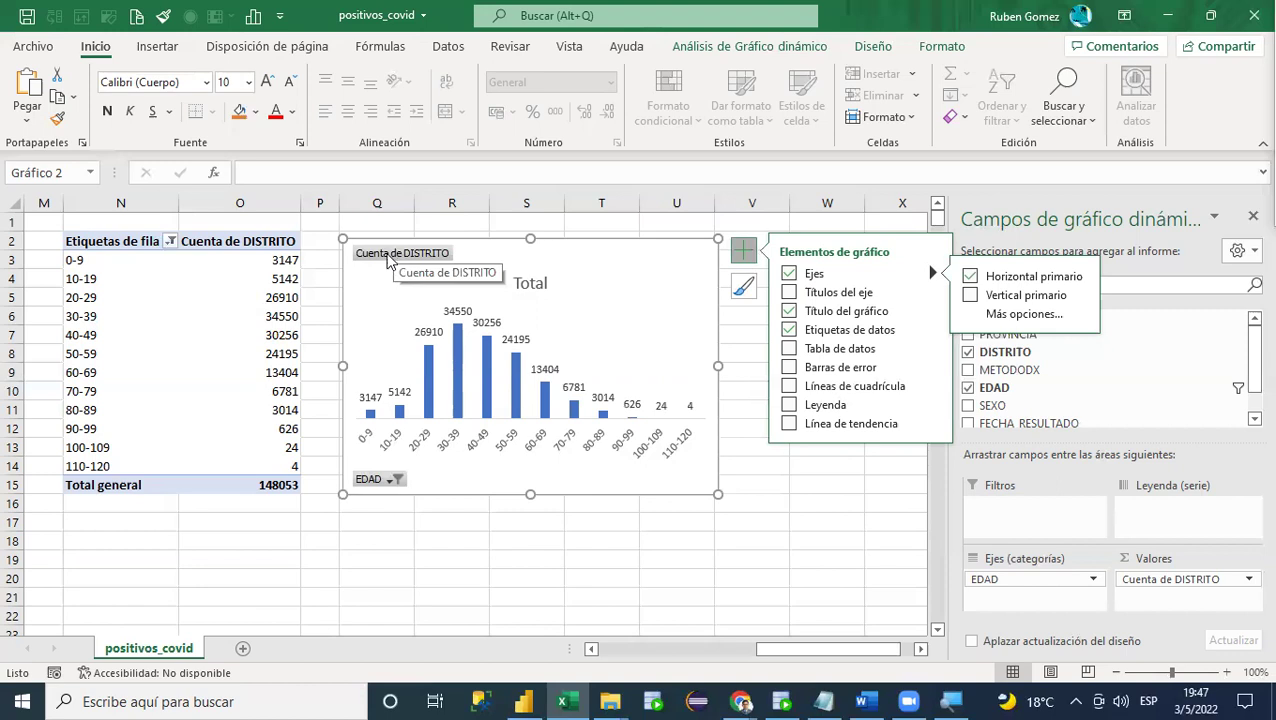
Step: Hide all the field buttons on the age-range pivot chart
right_click(389, 260)
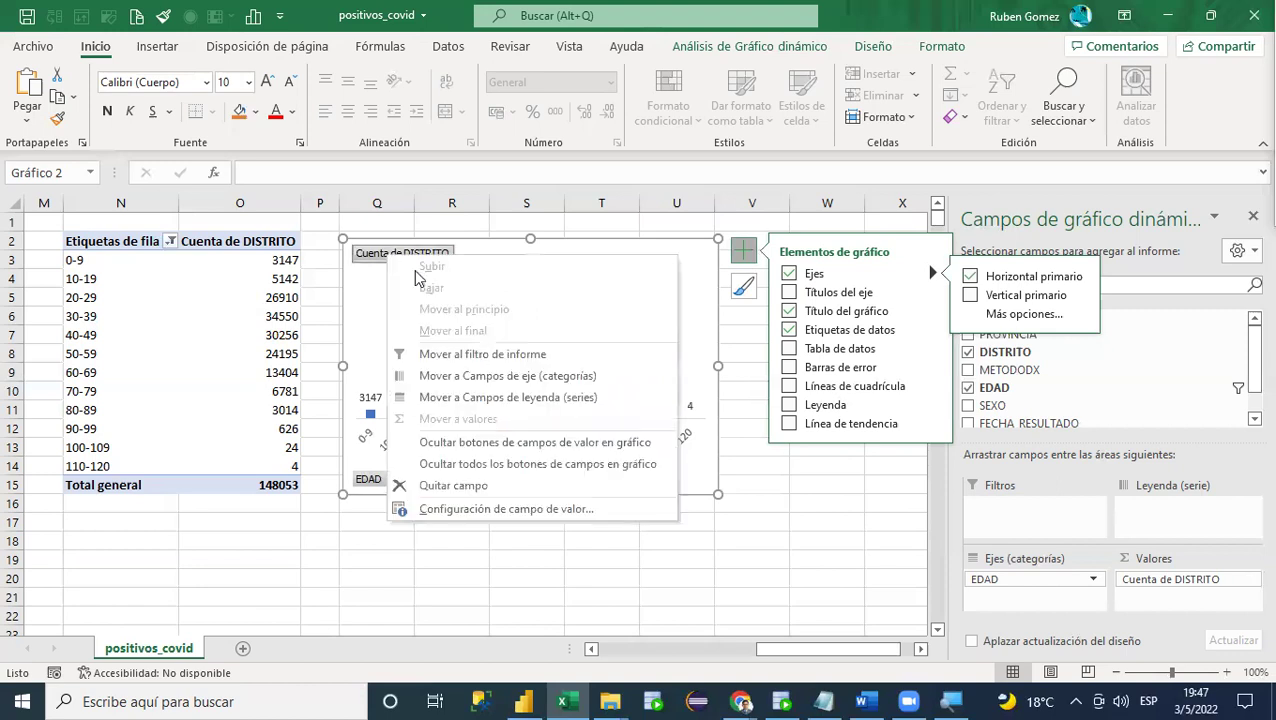
click(489, 465)
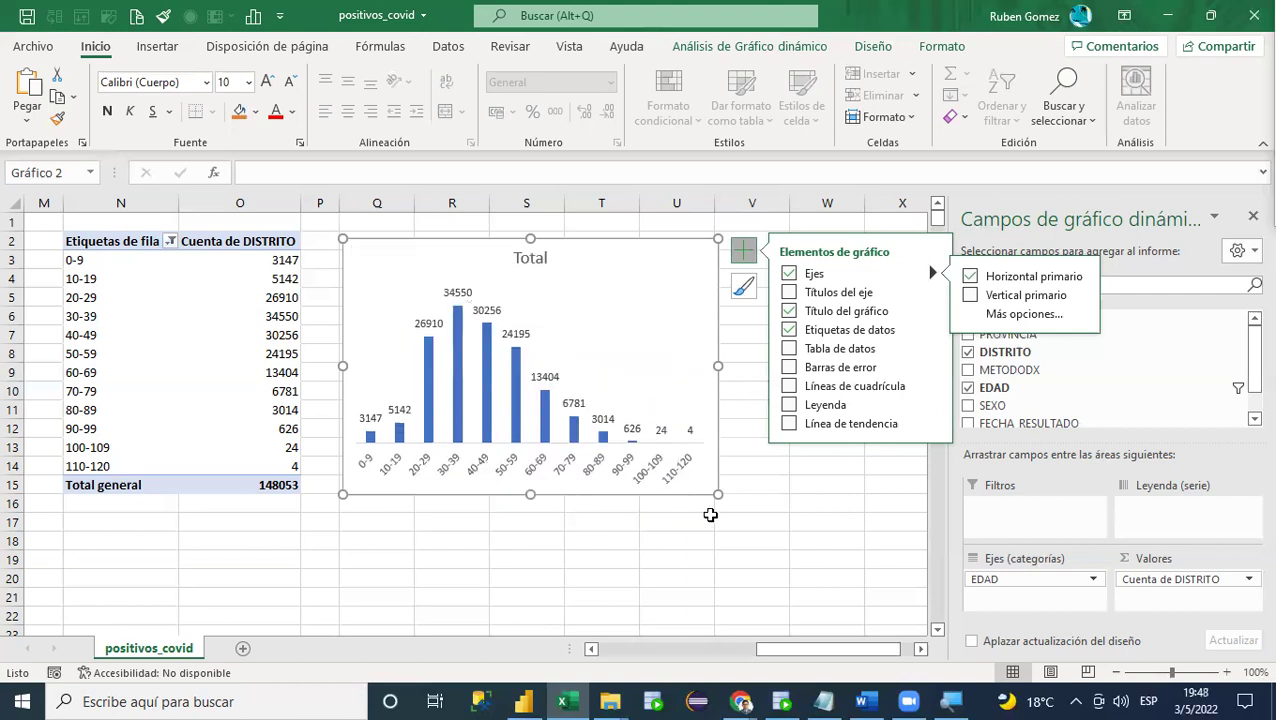
click(693, 531)
Step: Shorten the age-range chart from its lower edge so that it ends at about row 14
click(530, 430)
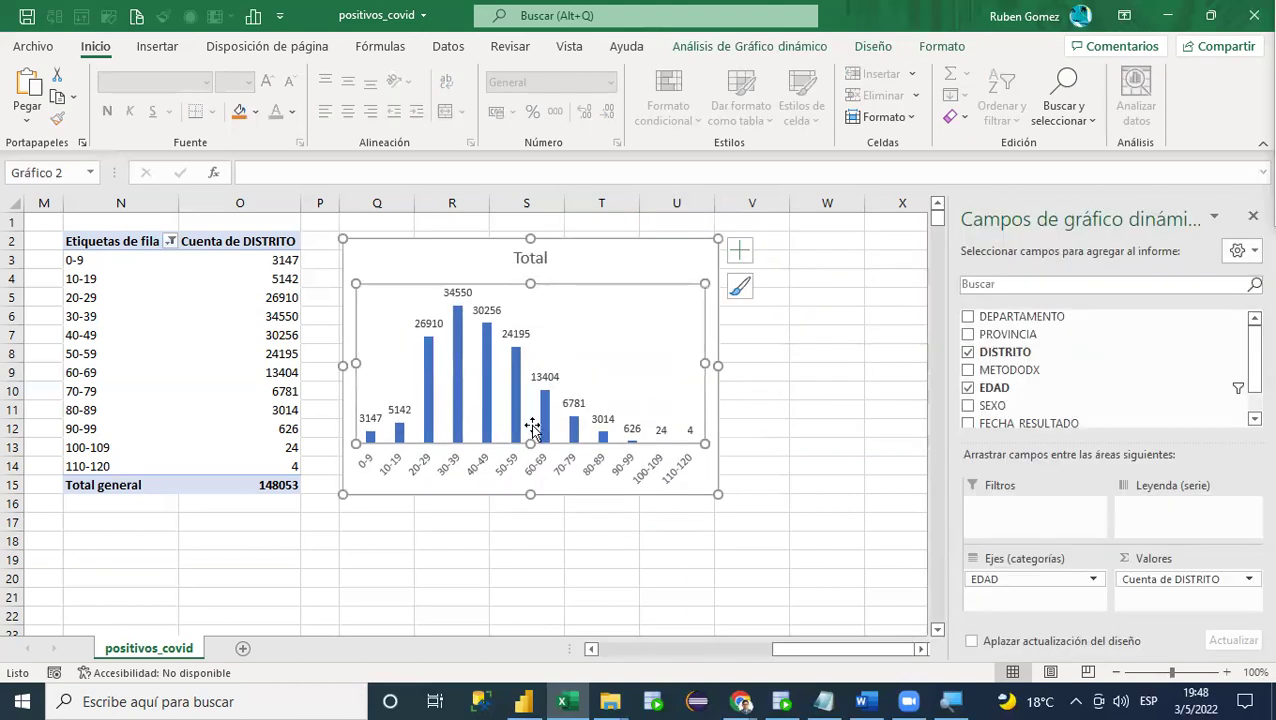
drag(530, 496, 530, 468)
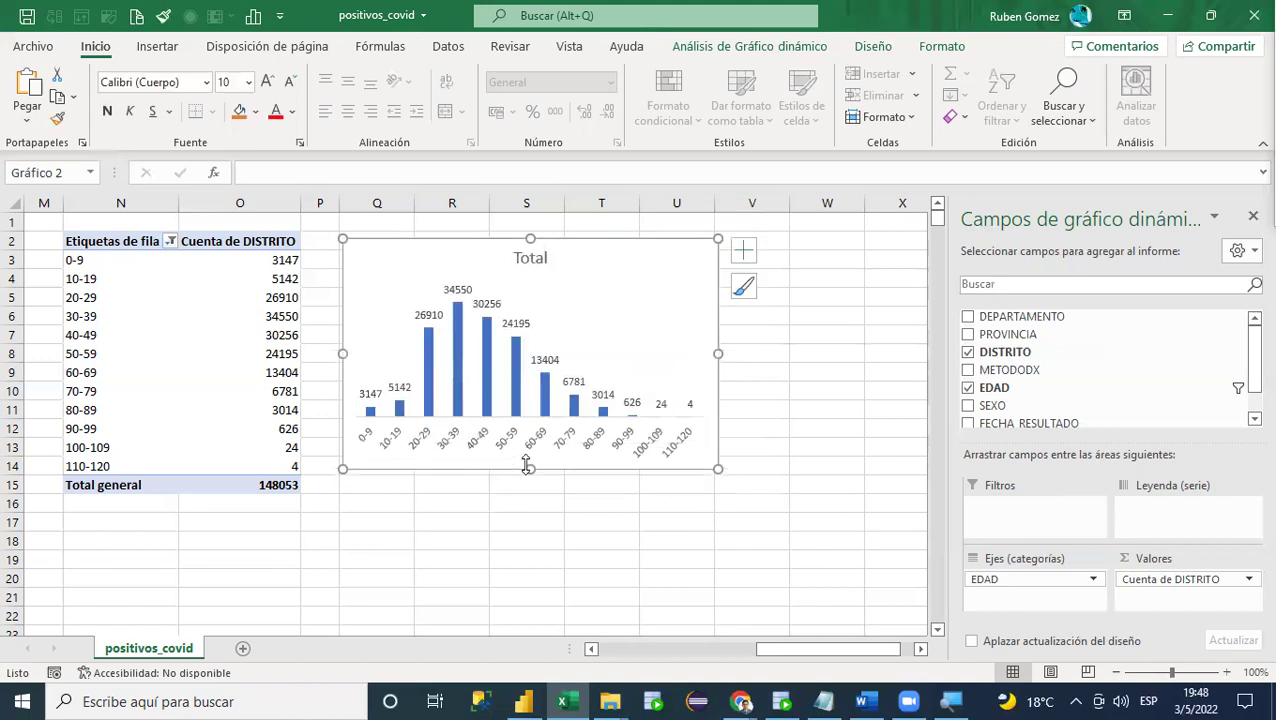
click(762, 465)
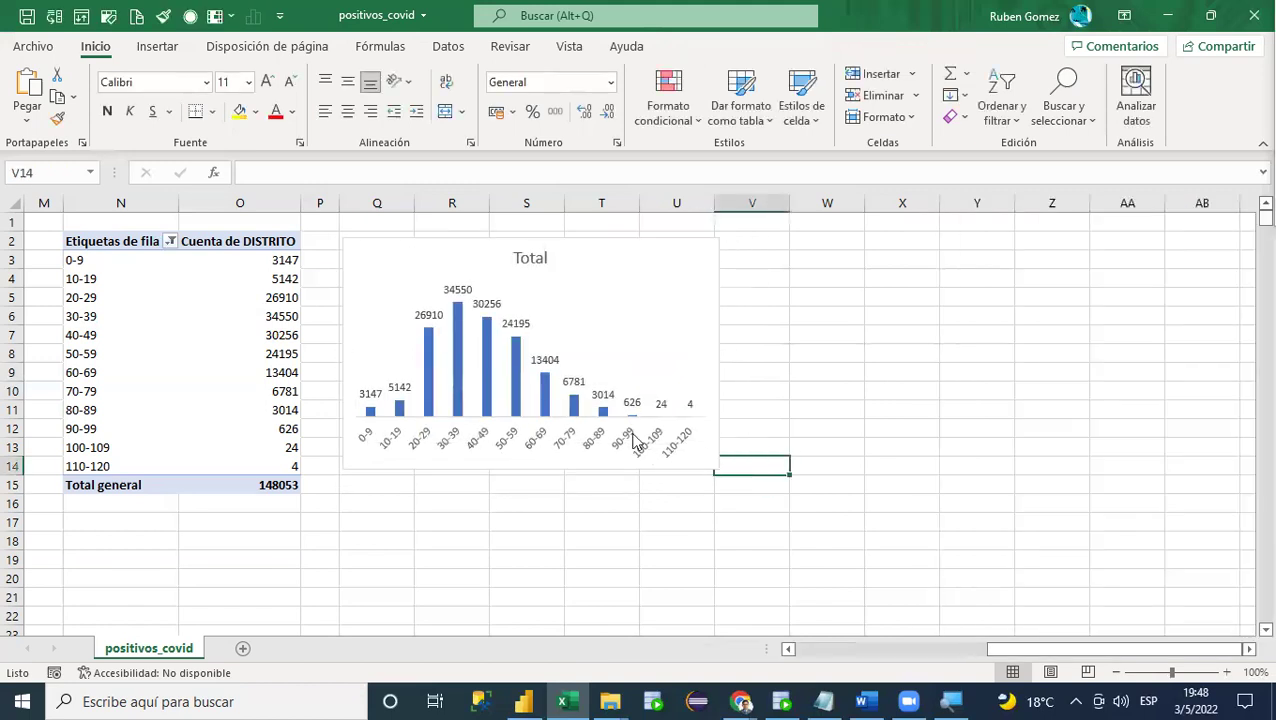
click(513, 388)
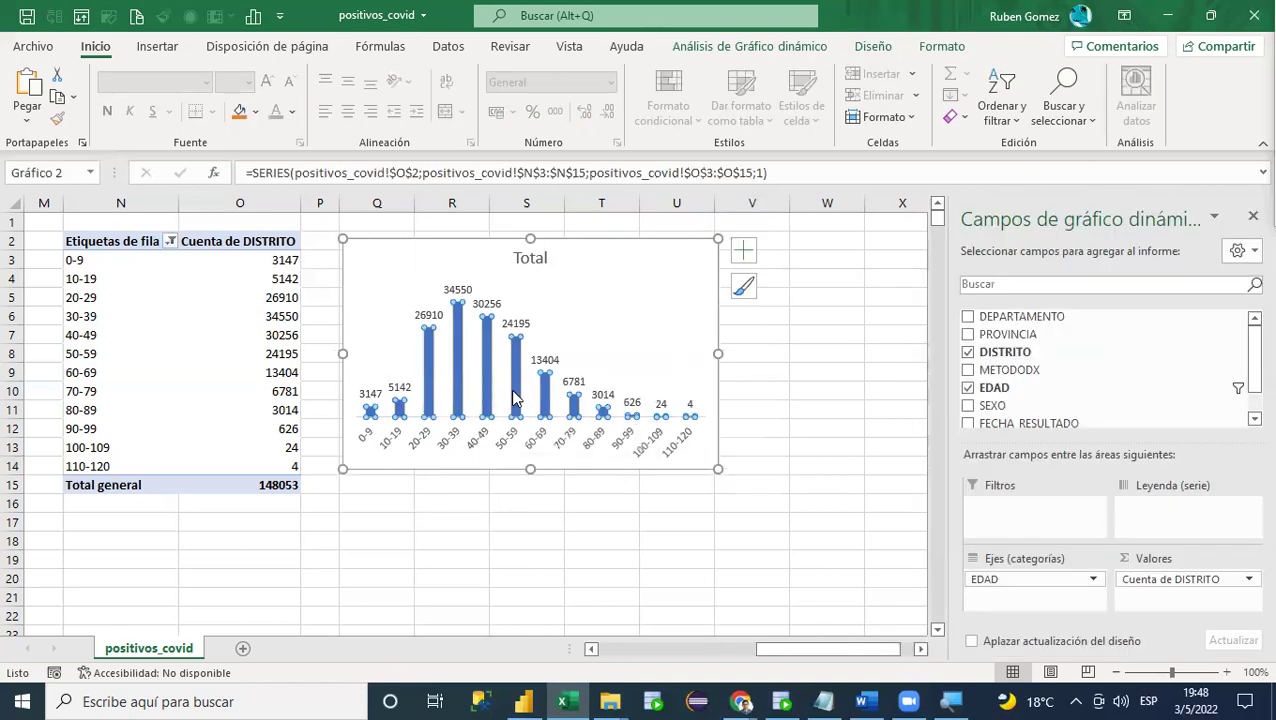
mouse_move(517, 397)
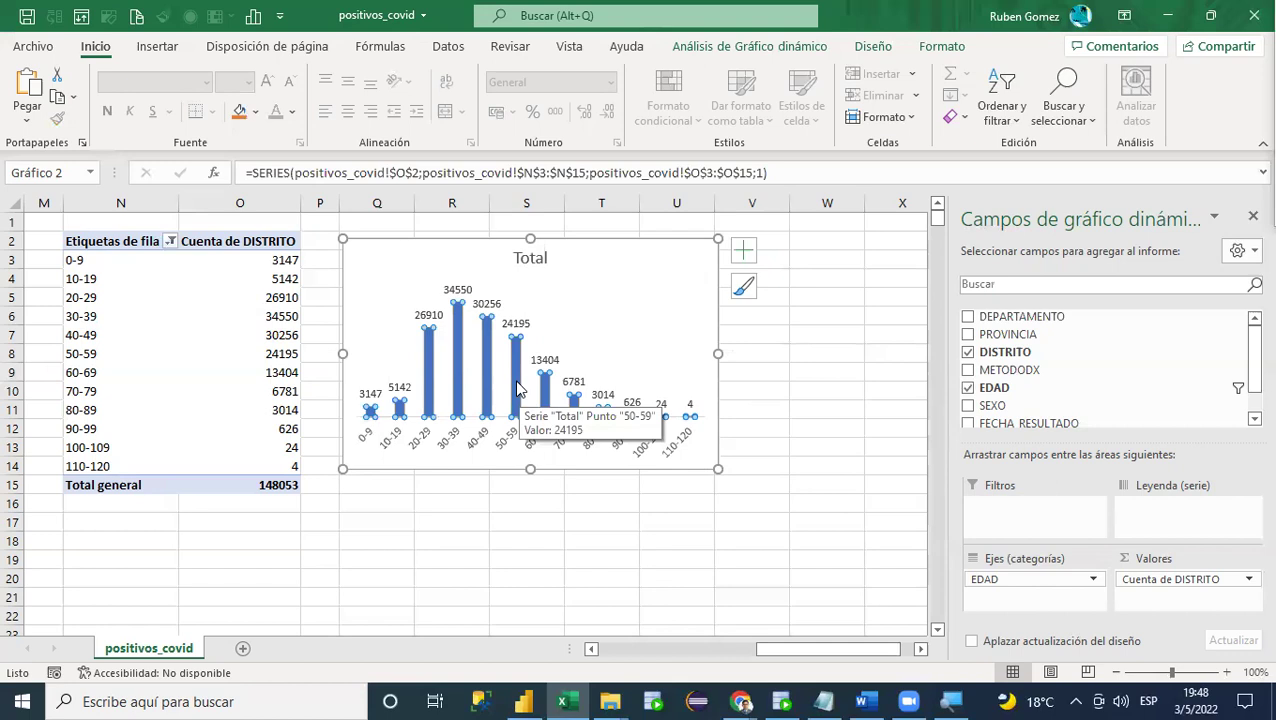
right_click(517, 389)
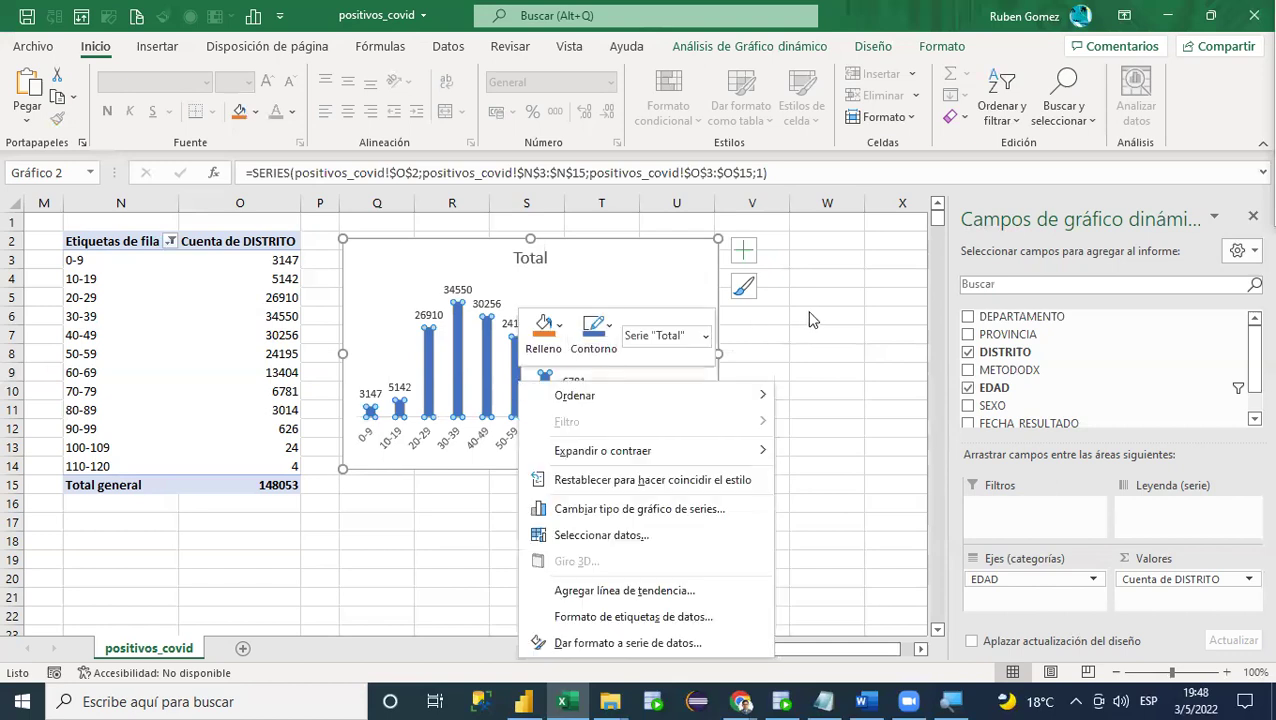
key(Escape)
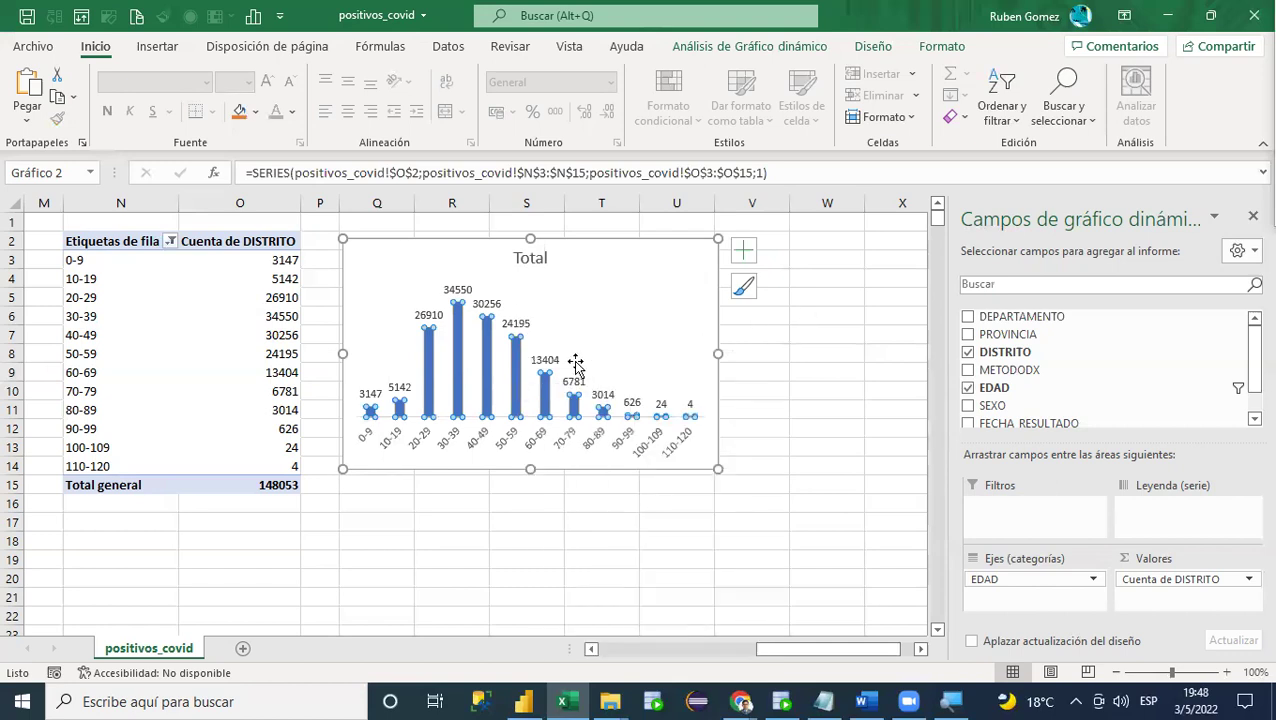
click(516, 381)
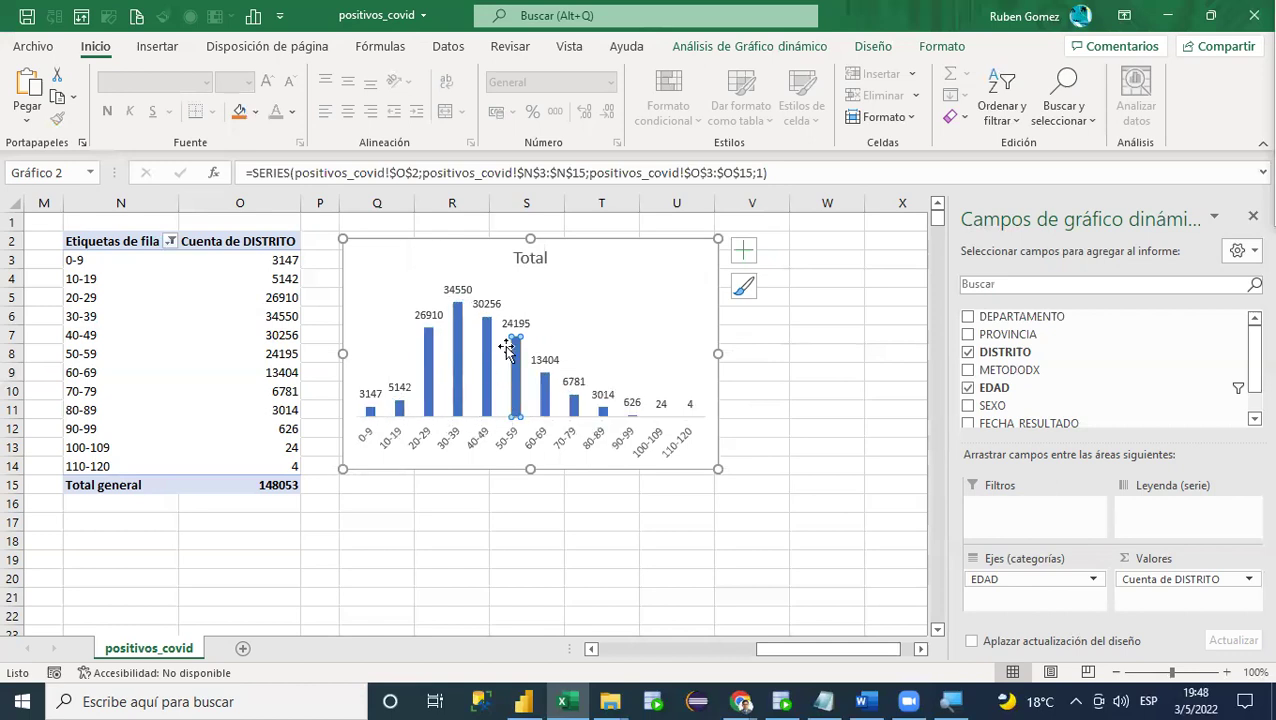
mouse_move(517, 407)
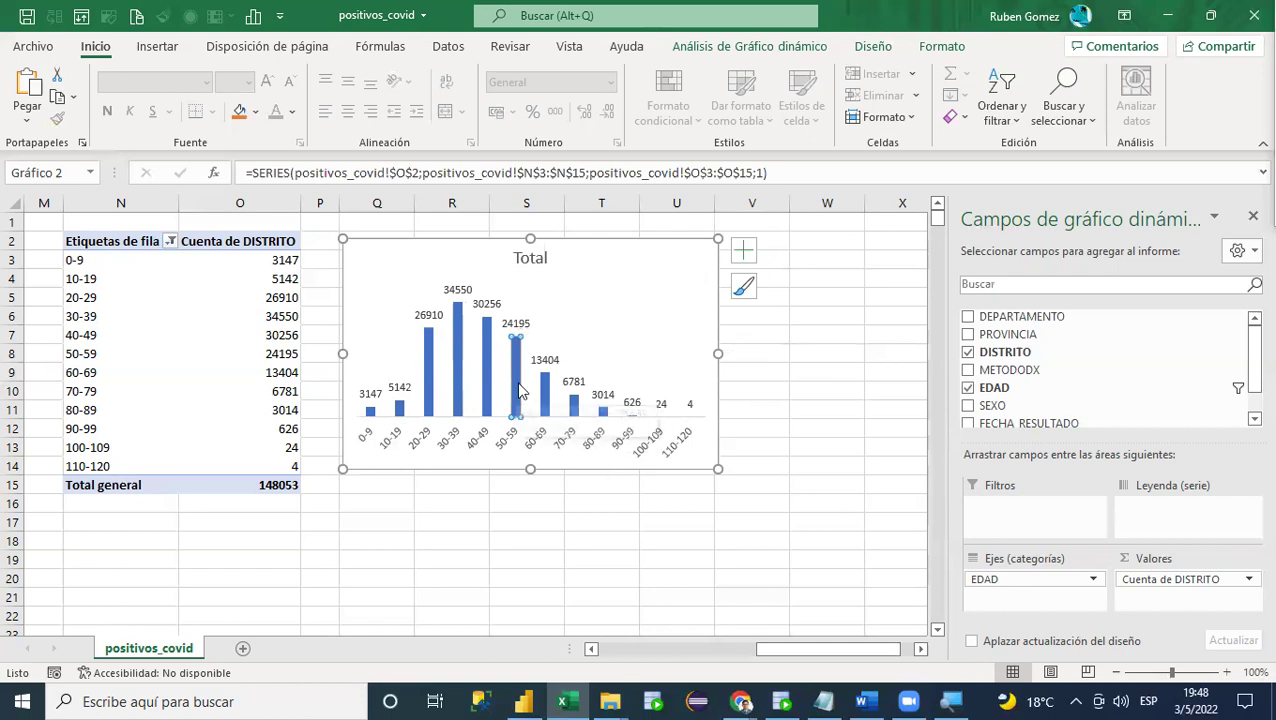
mouse_move(512, 378)
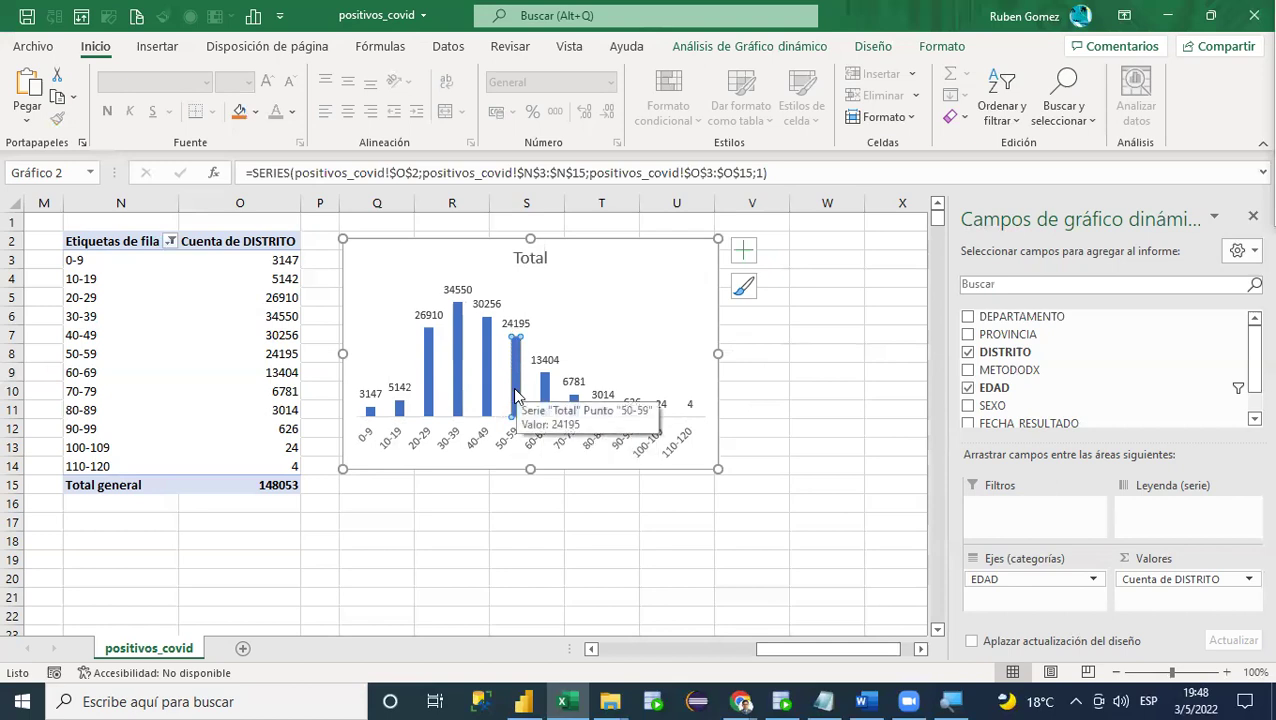
click(530, 538)
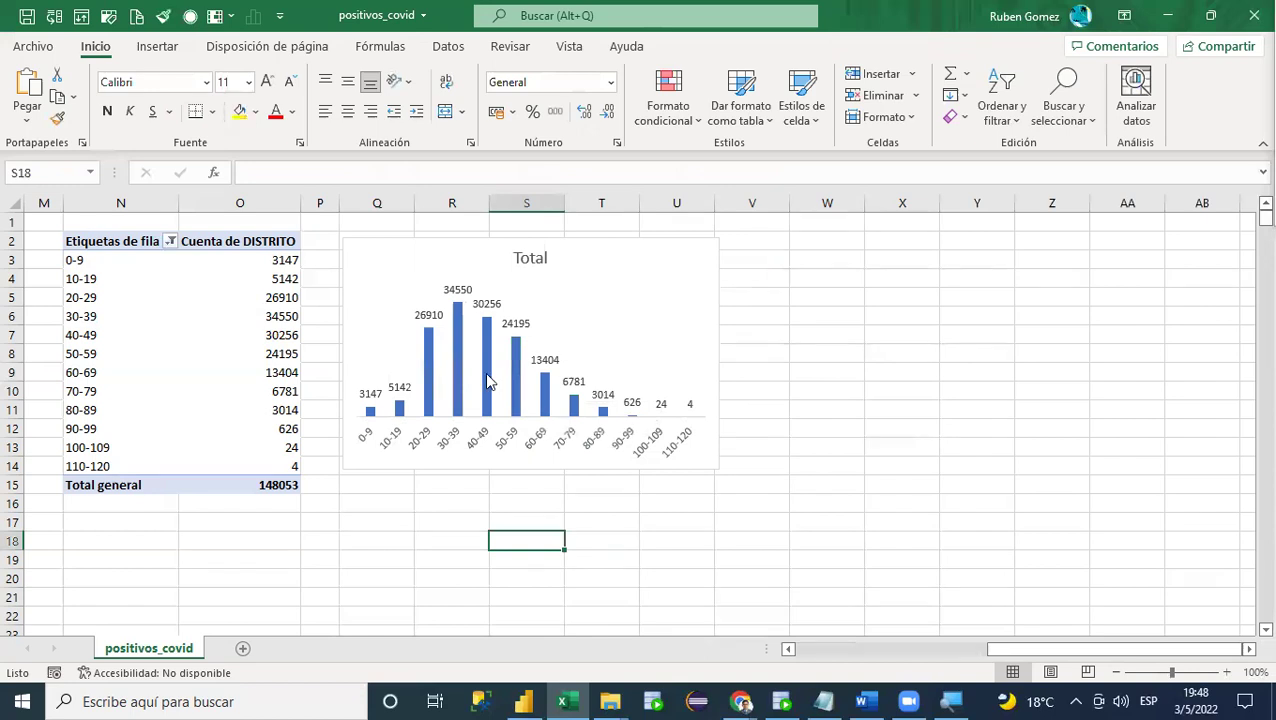
Step: Open the data series formatting for the age-range chart's columns and set the gap width to 100%
click(484, 372)
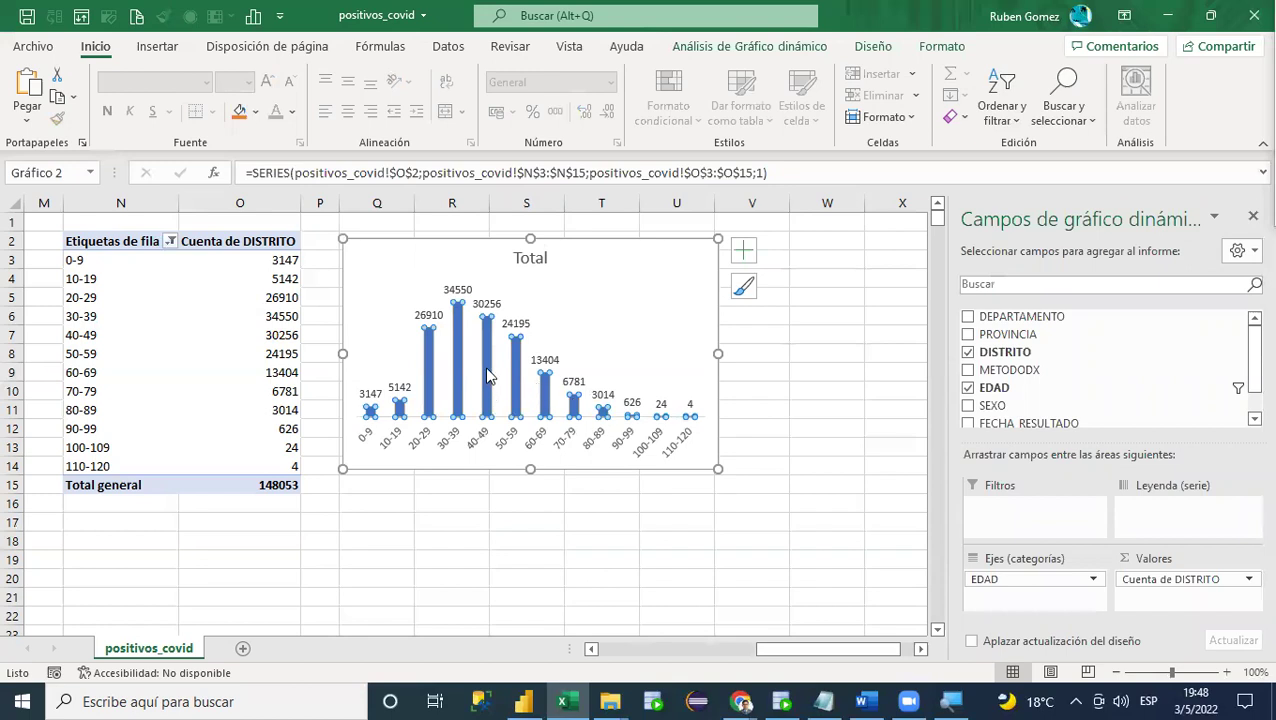
mouse_move(487, 375)
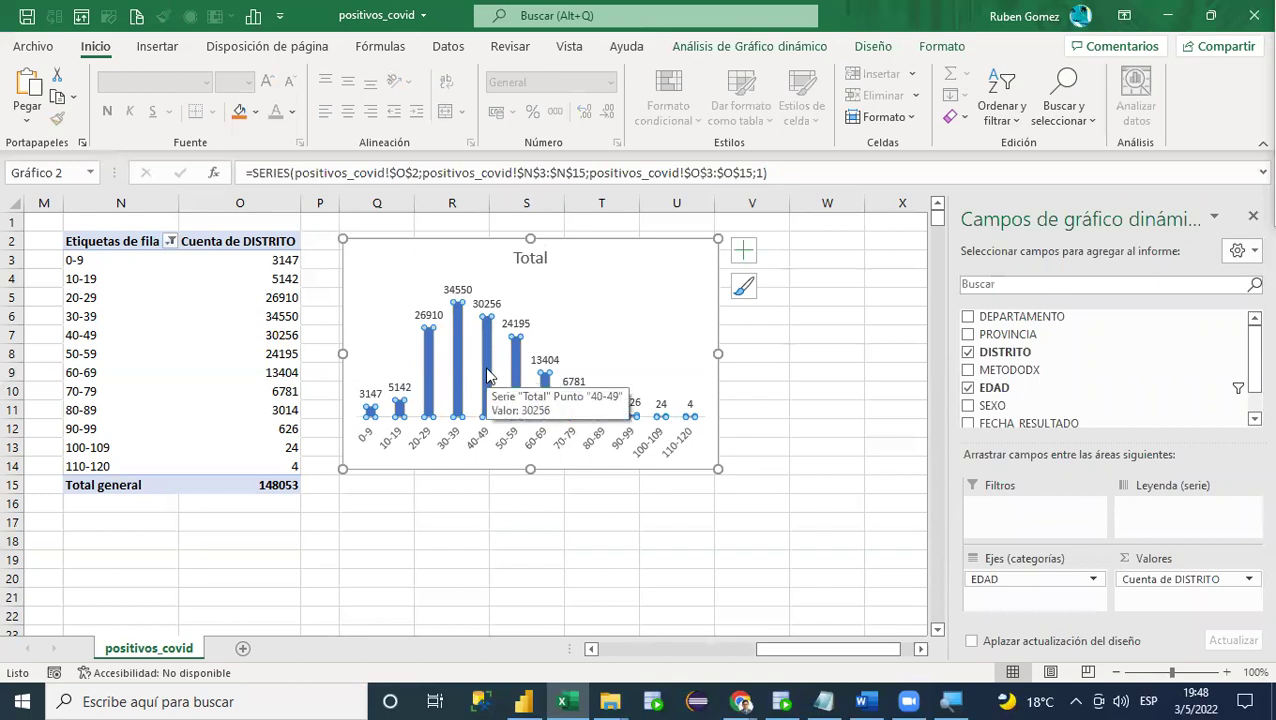
right_click(487, 375)
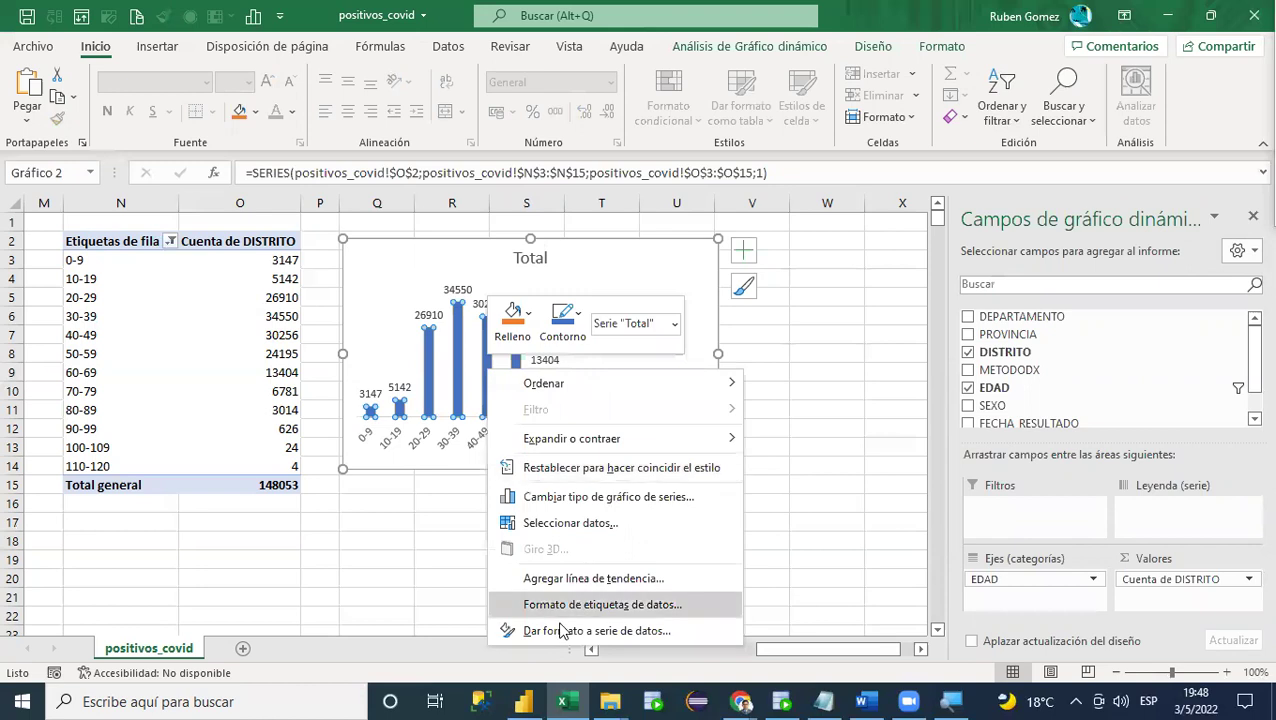
click(585, 630)
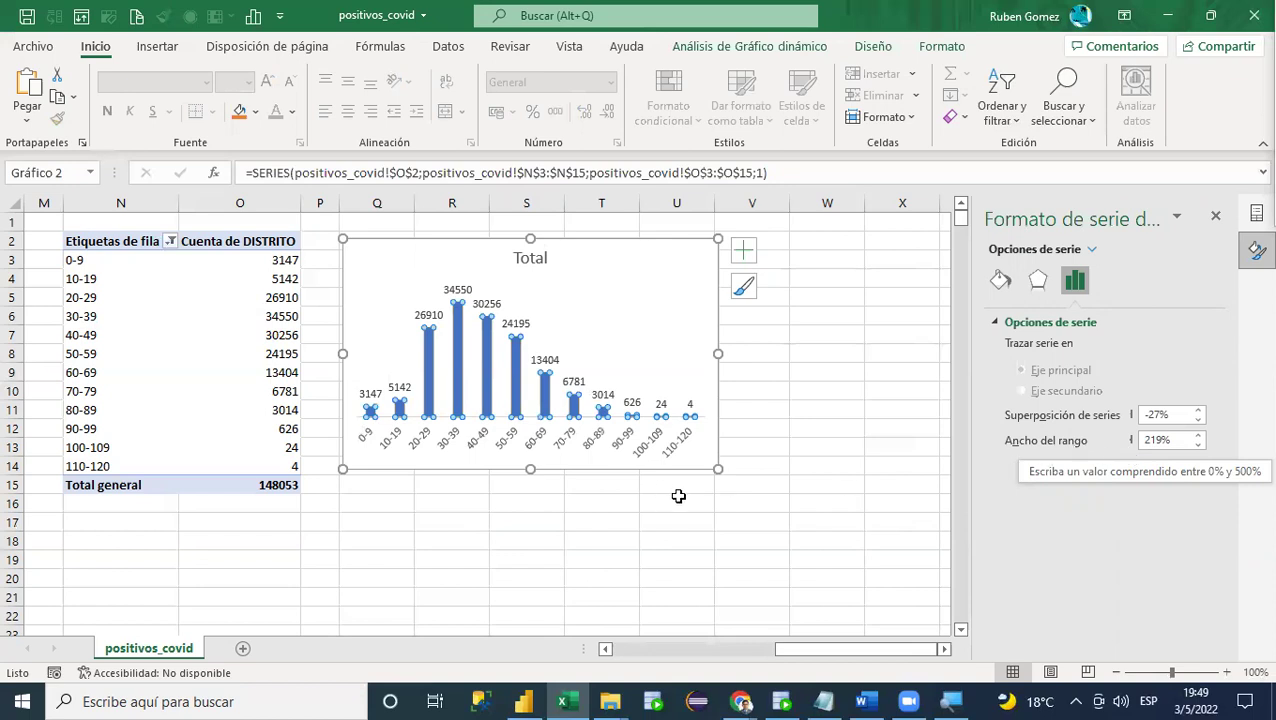
drag(845, 650, 827, 652)
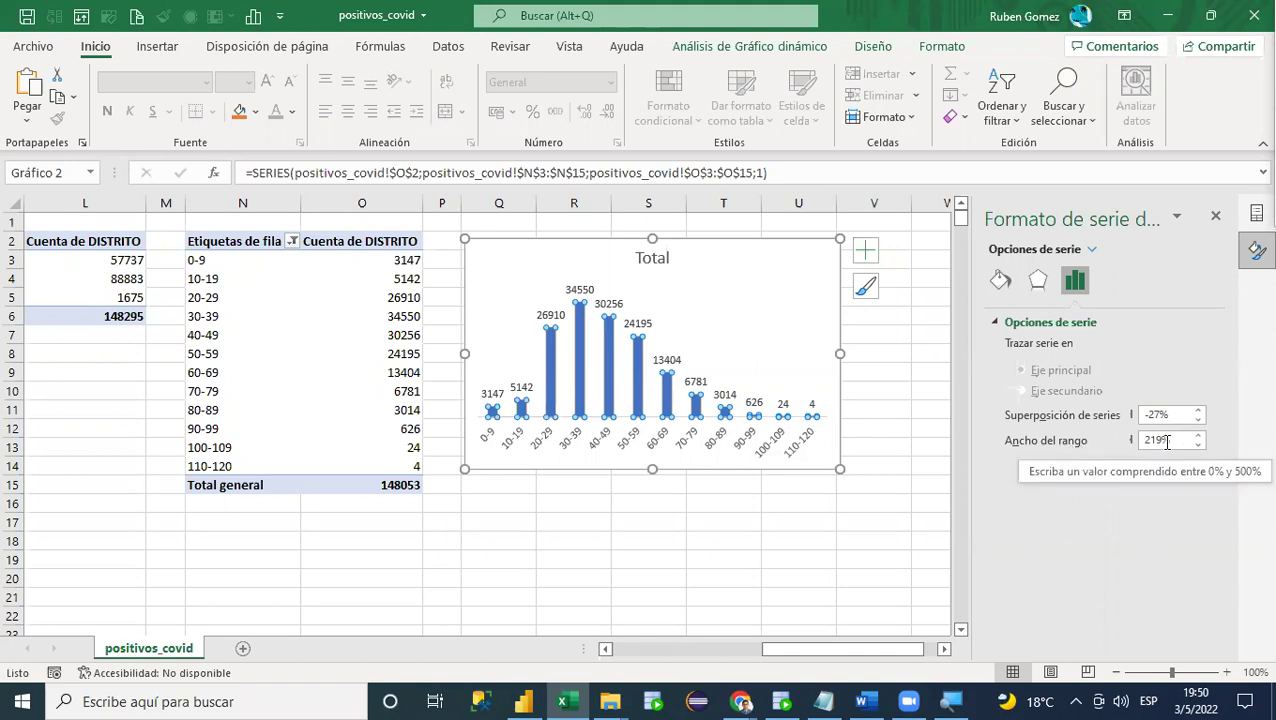
drag(1180, 438, 1136, 460)
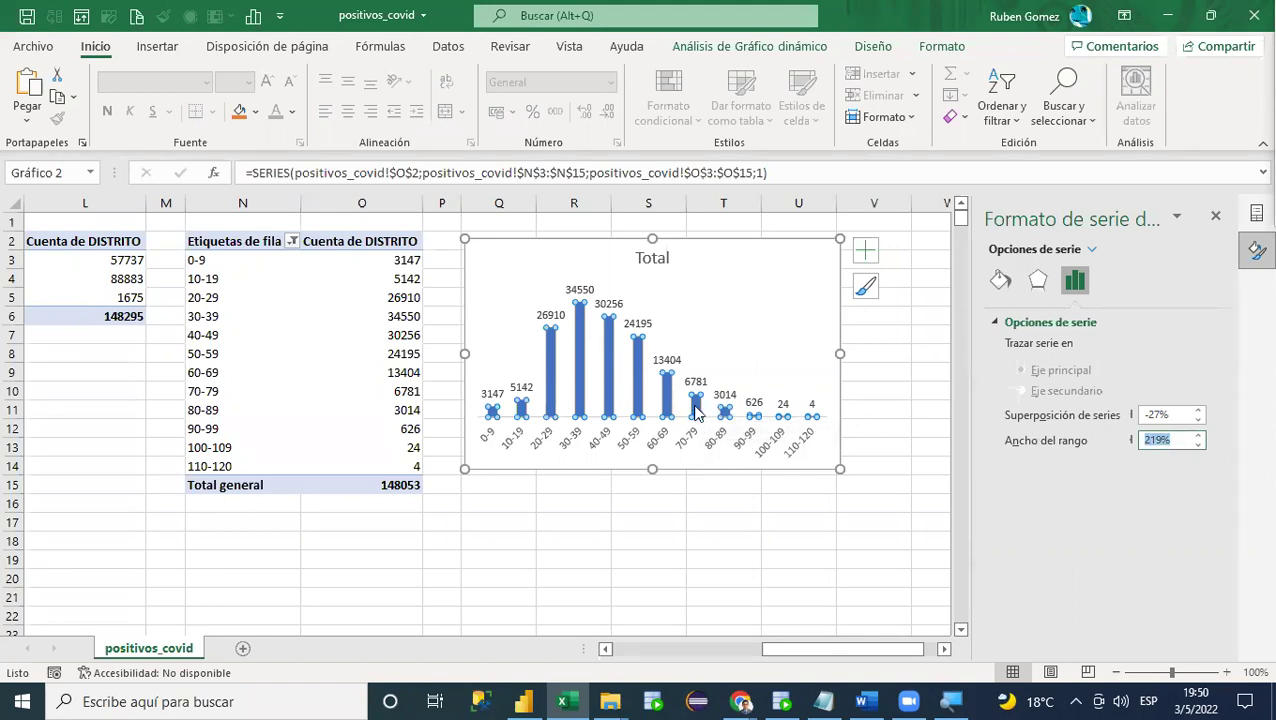
text(100)
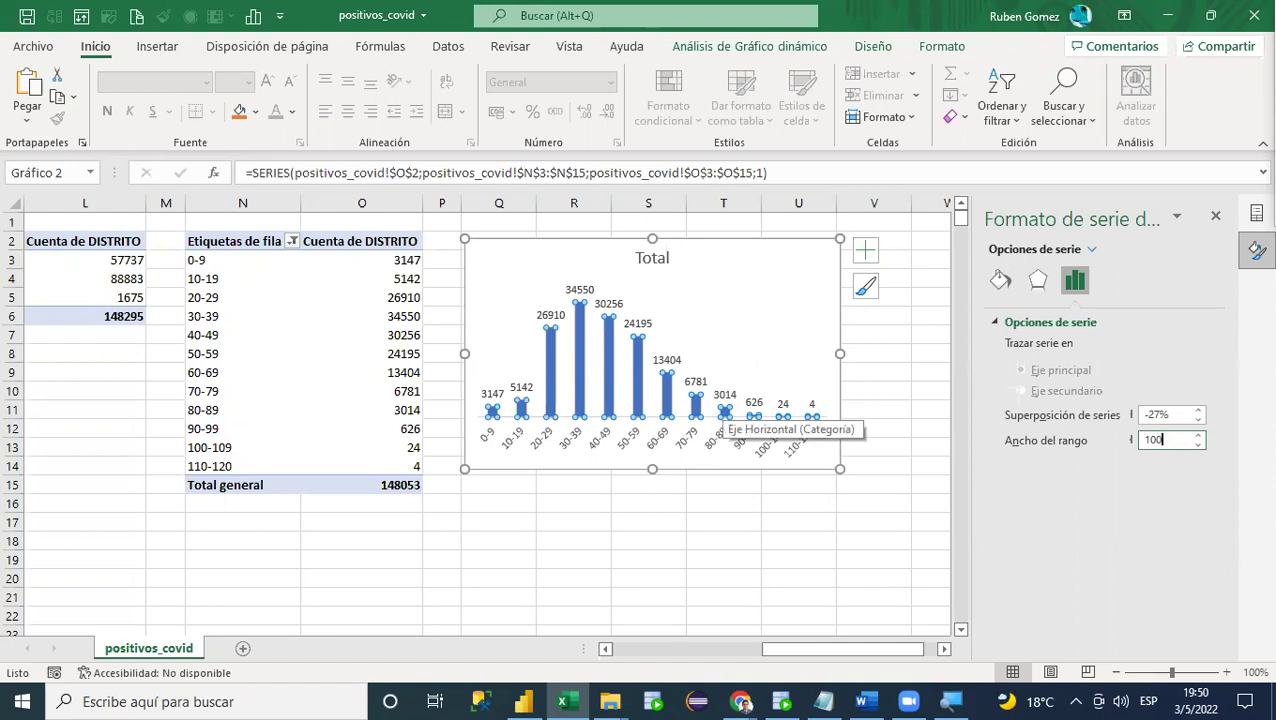
key(Return)
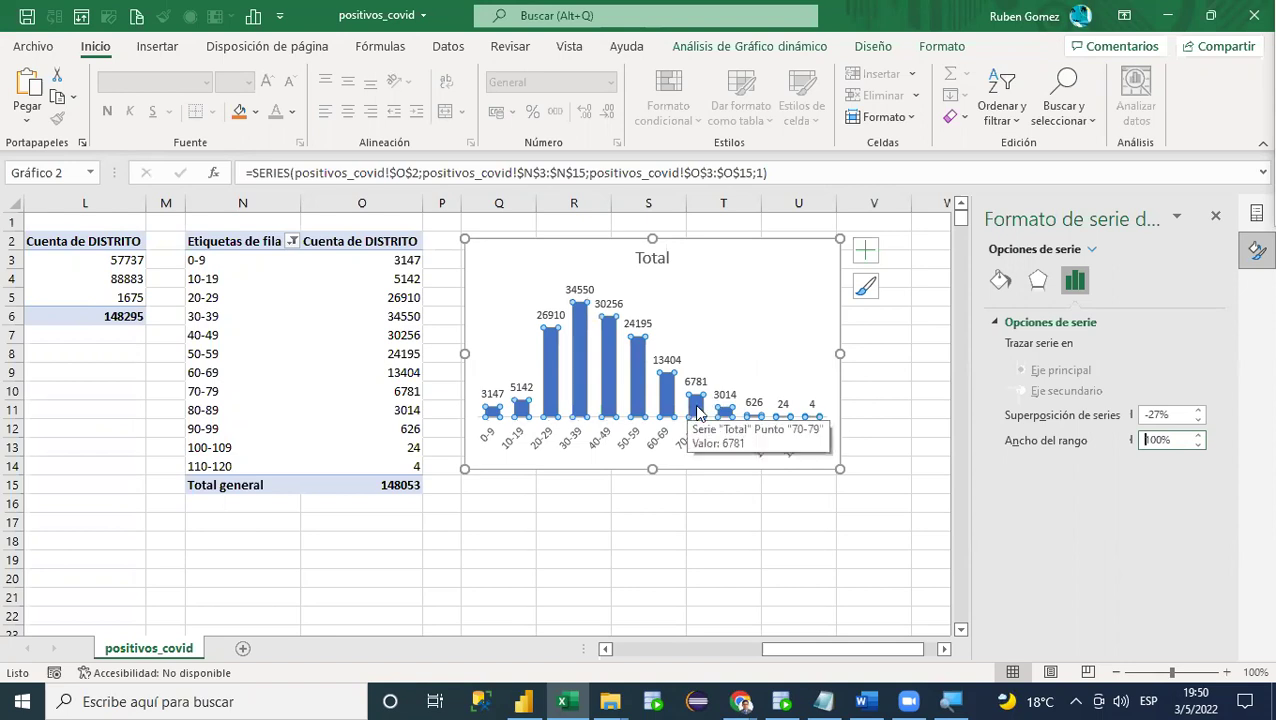
Step: Set the gap width of the age-range column series to 50%
click(1112, 444)
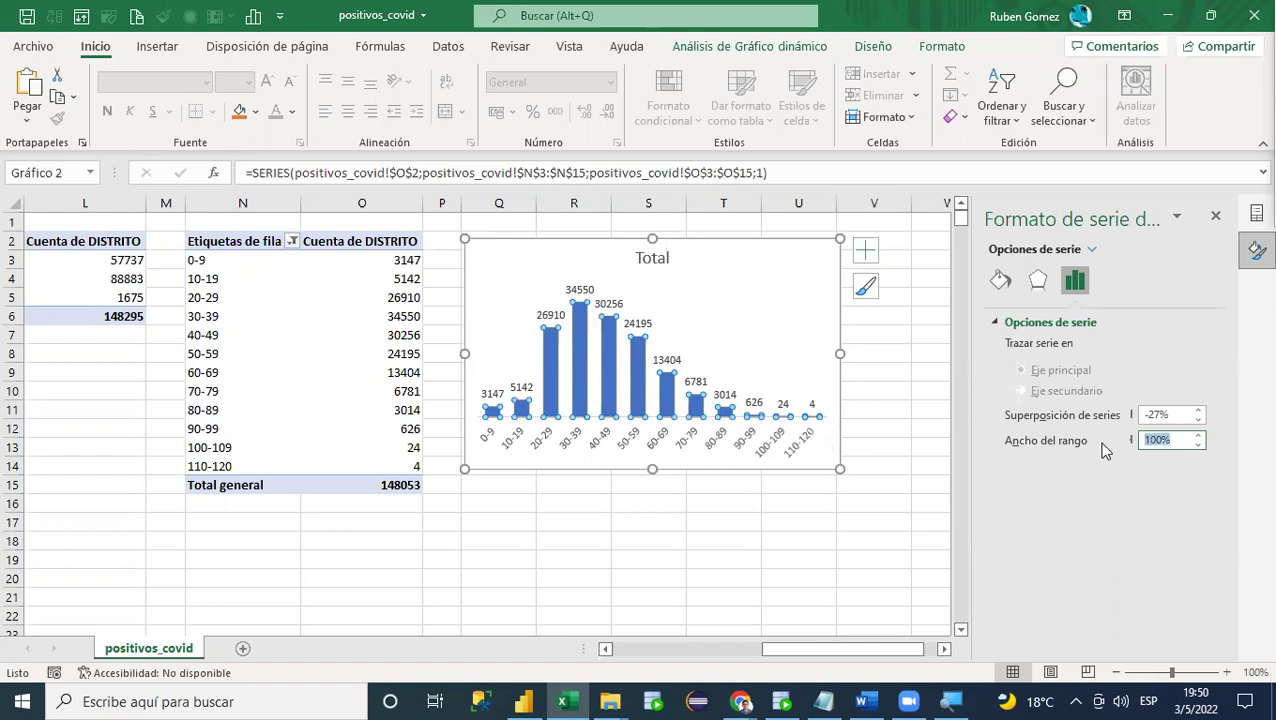
text(50)
key(Return)
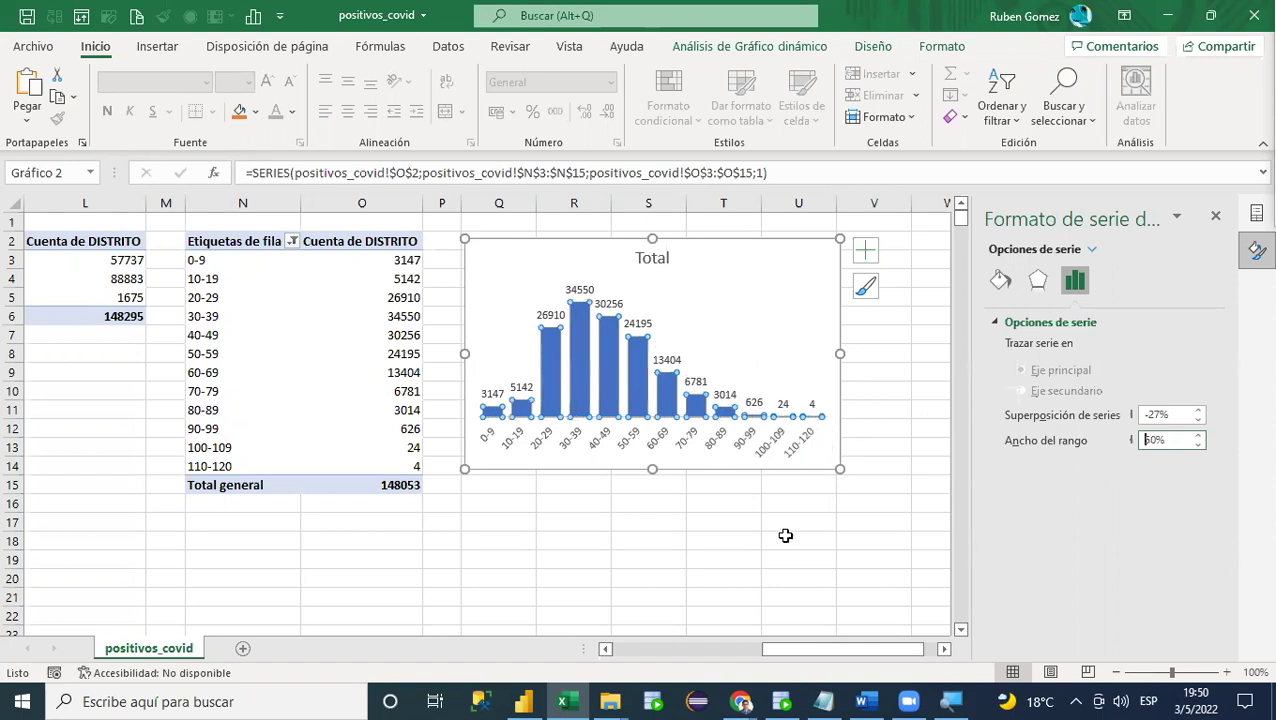
Step: Lengthen the age-range chart downward so that it ends at about row 15, level with the pivot table's total row
click(663, 503)
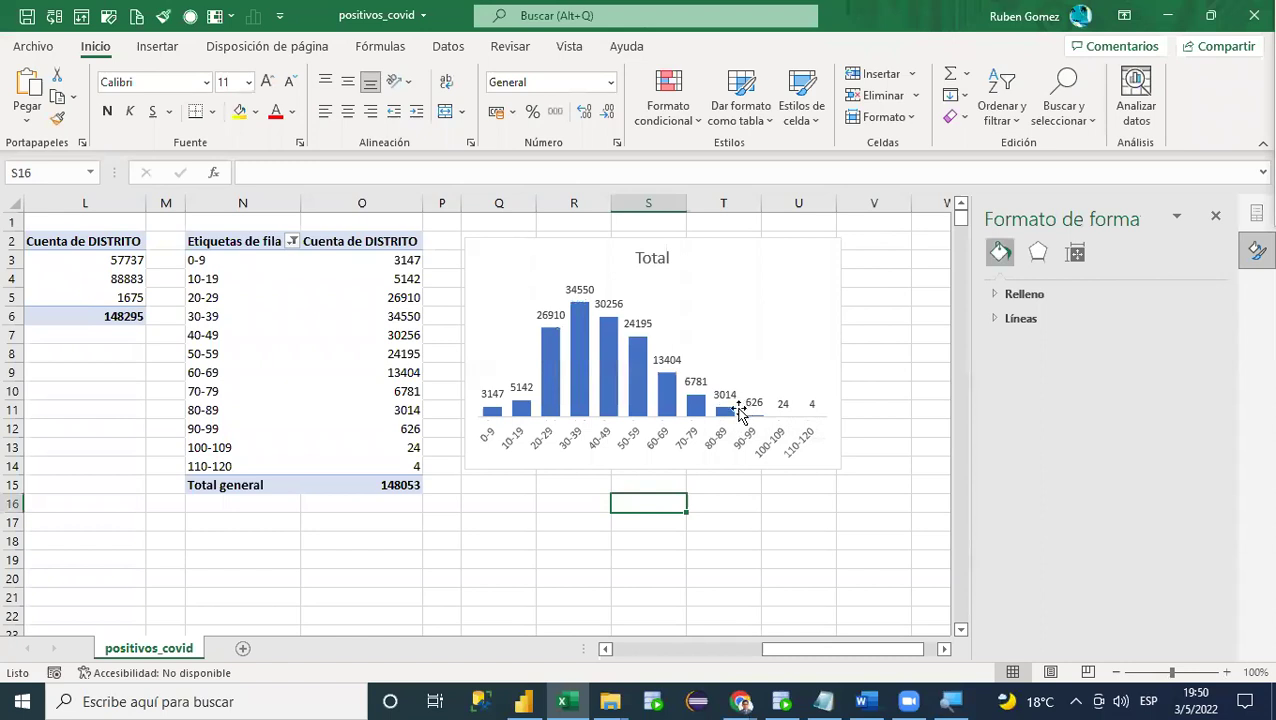
click(651, 464)
drag(652, 468, 650, 492)
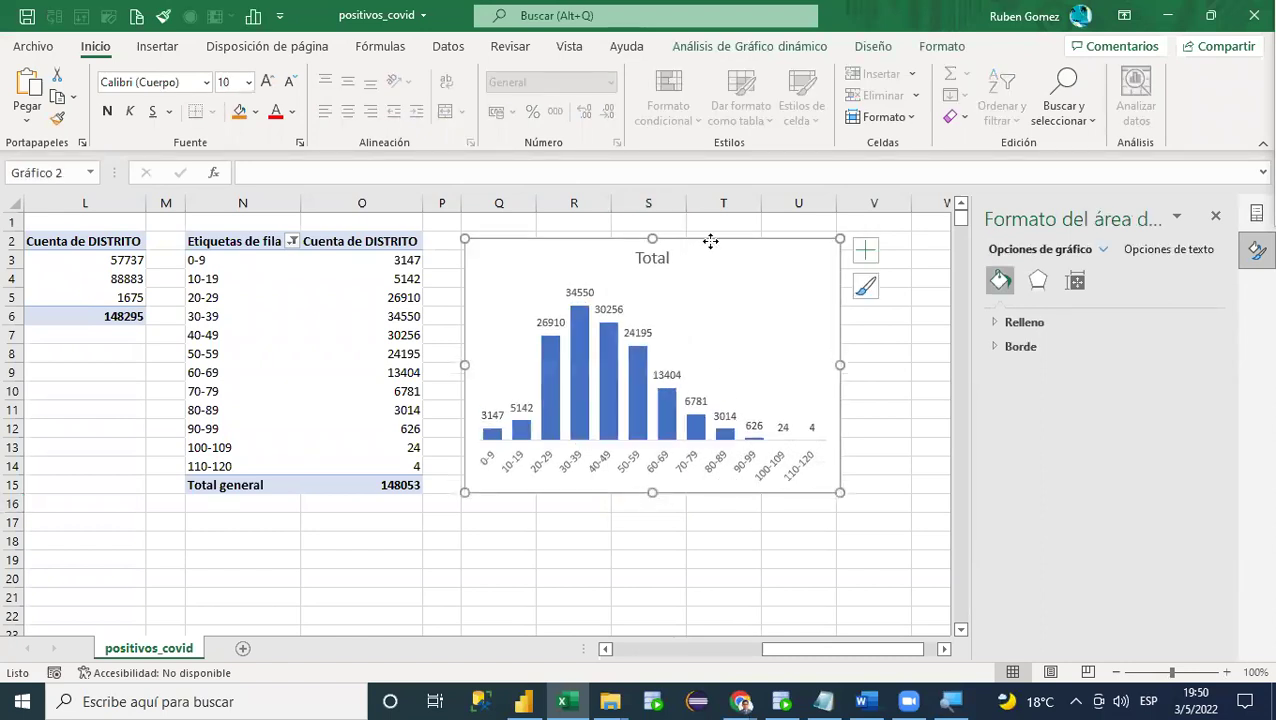
Step: Move the age-range chart slightly up and toward the pivot table, and deselect it
drag(709, 244, 699, 237)
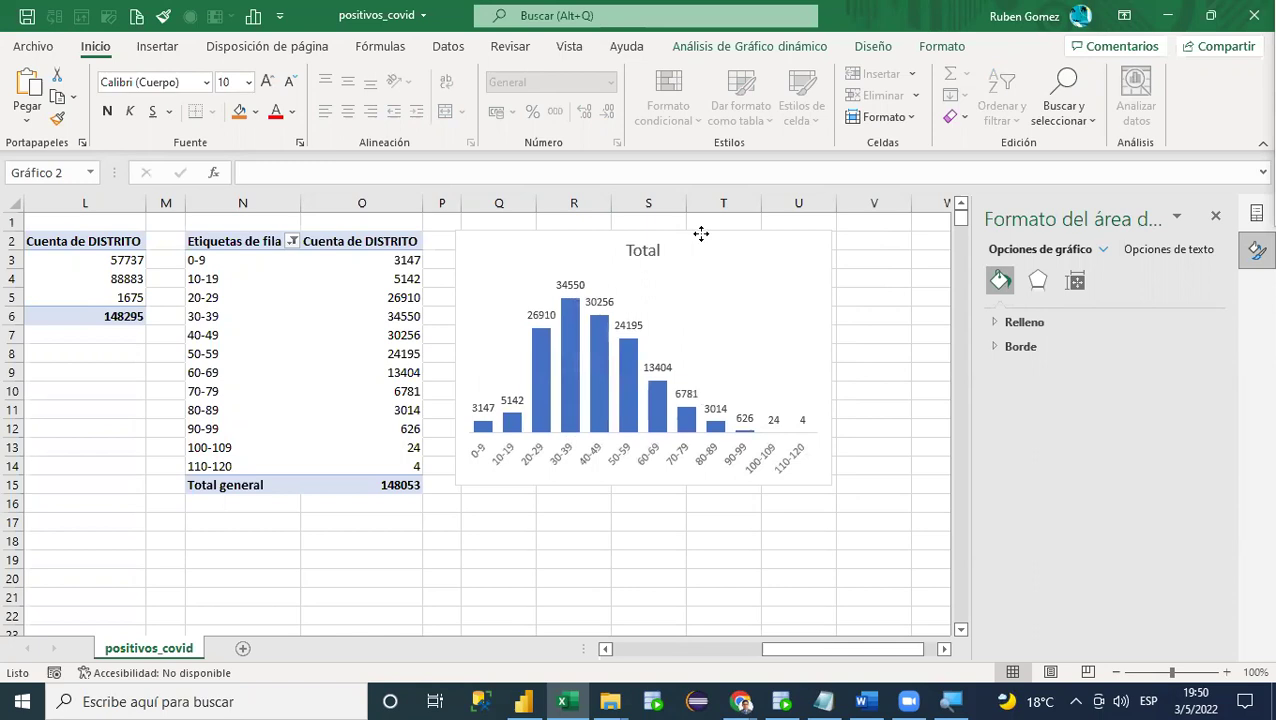
click(877, 405)
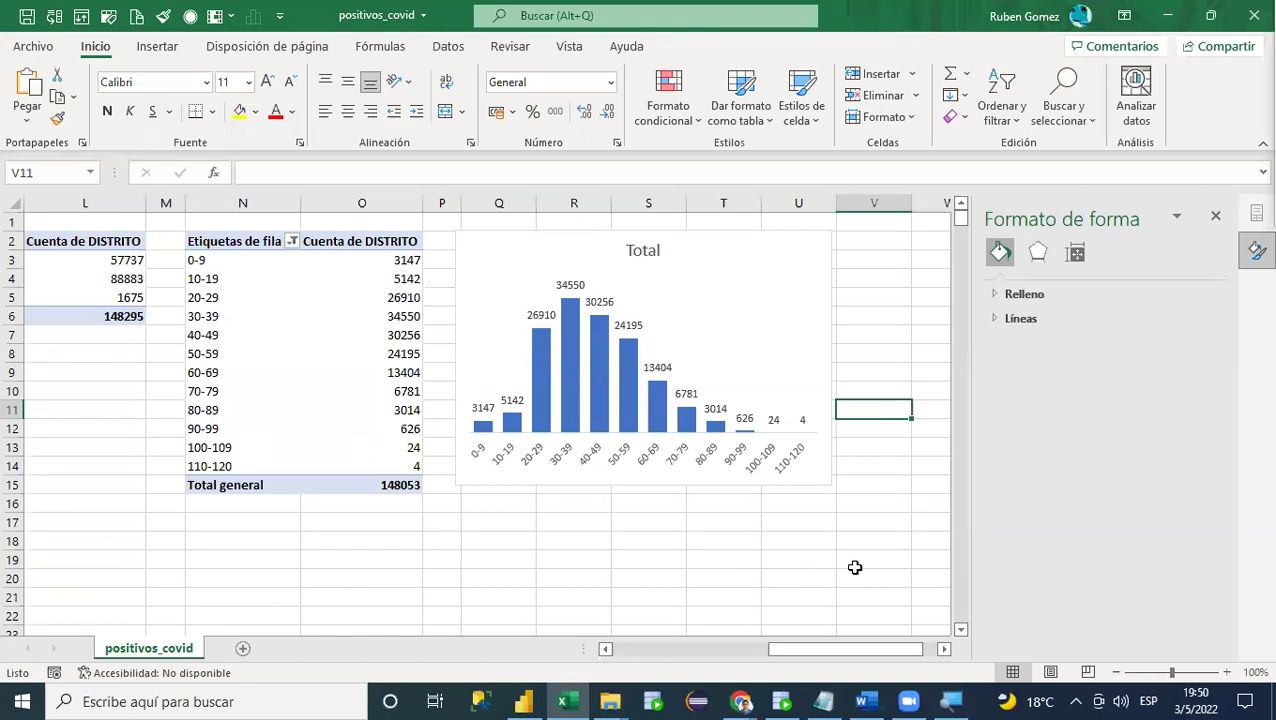
drag(372, 258, 396, 472)
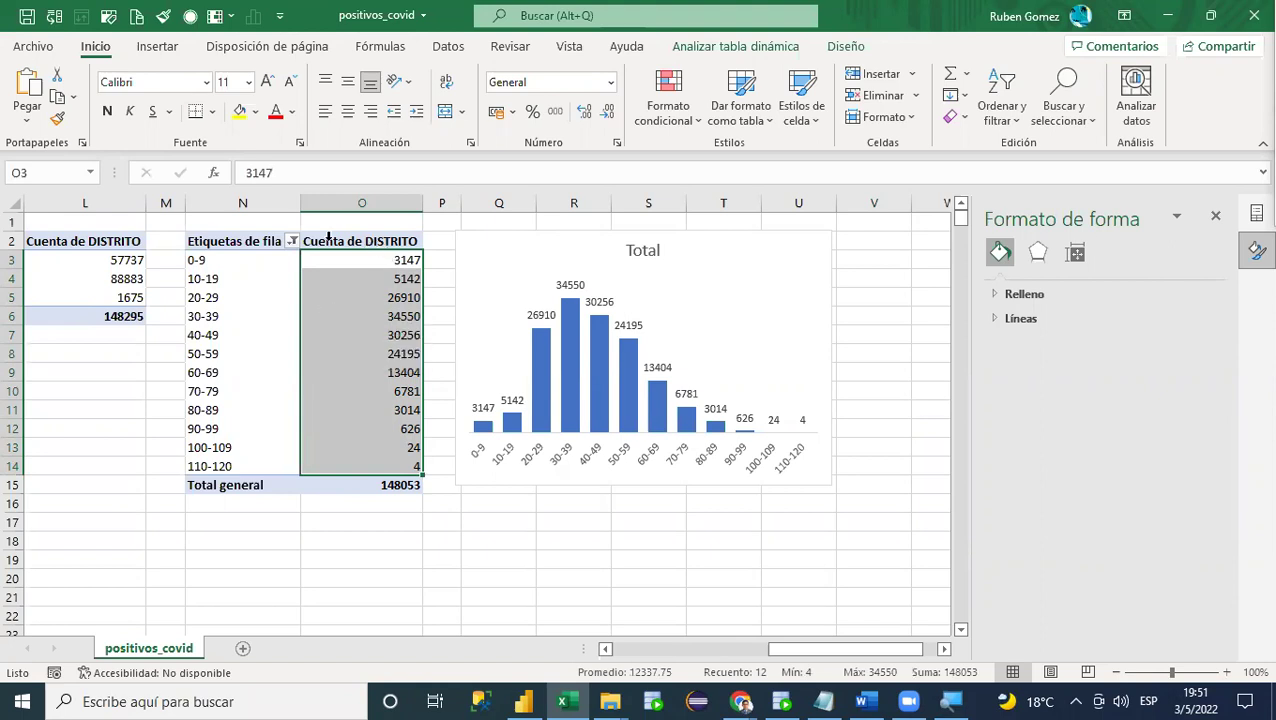
click(410, 318)
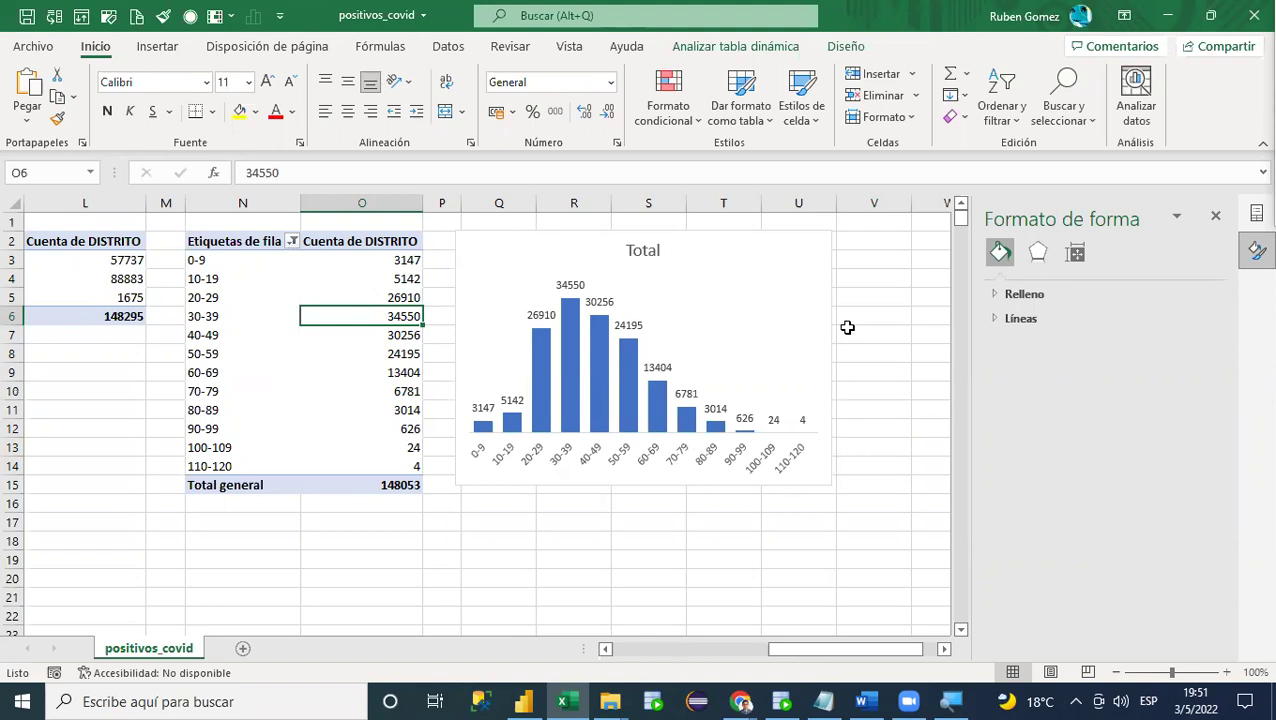
click(384, 260)
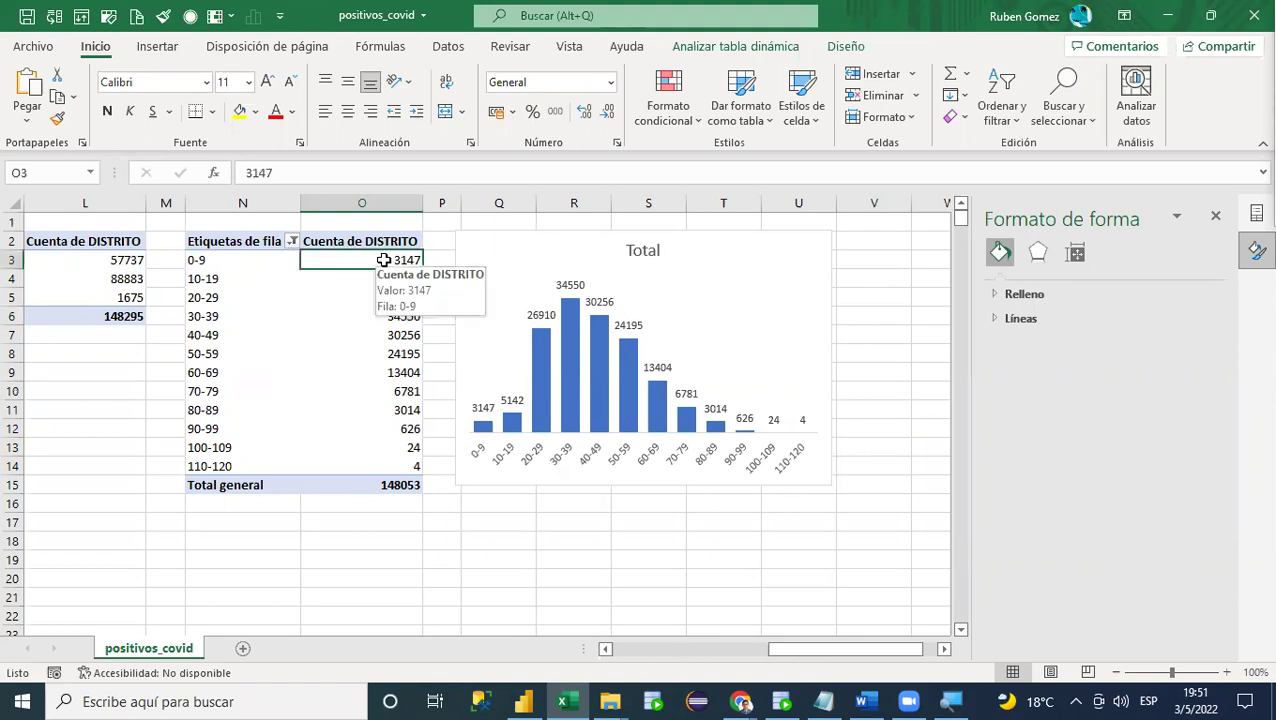
click(375, 318)
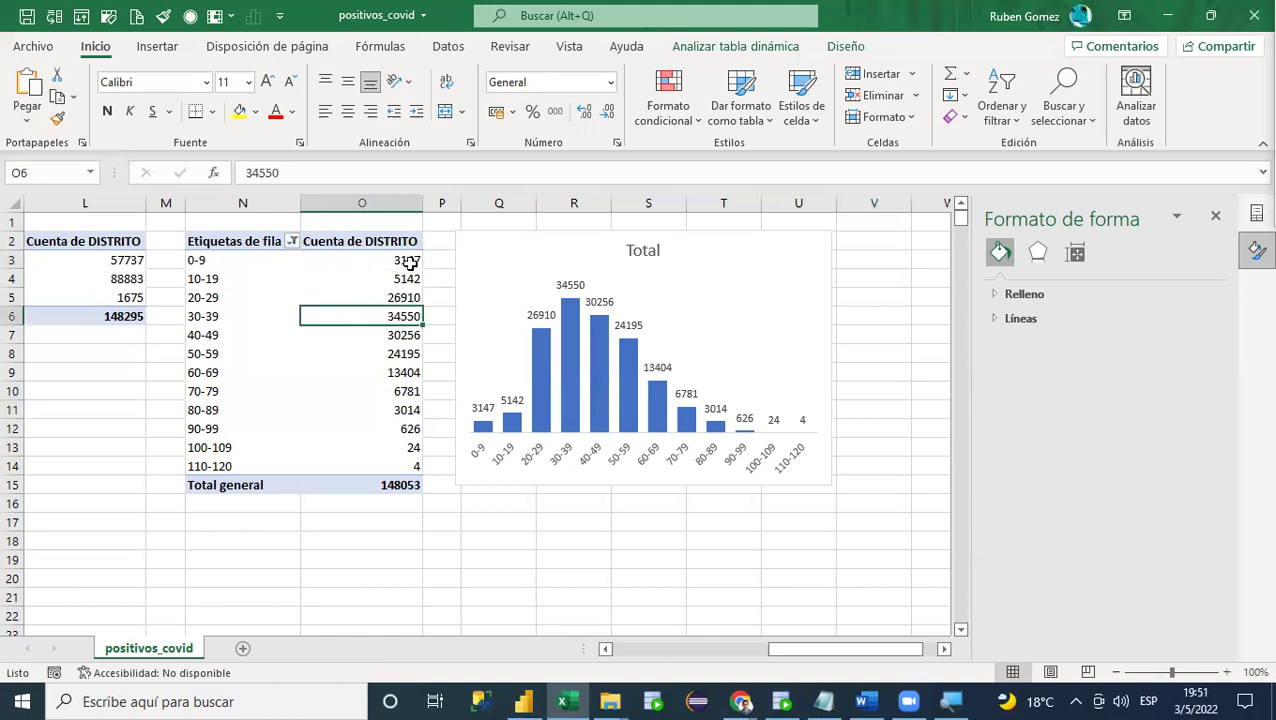
click(676, 118)
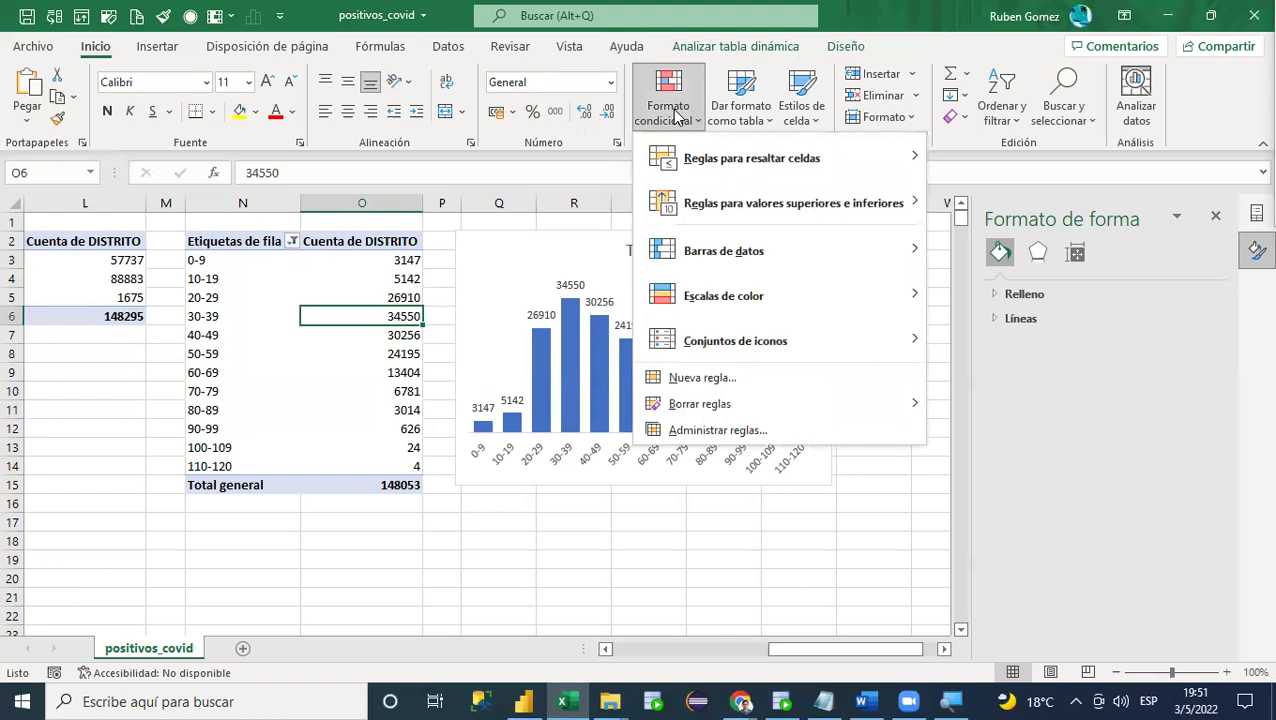
mouse_move(718, 252)
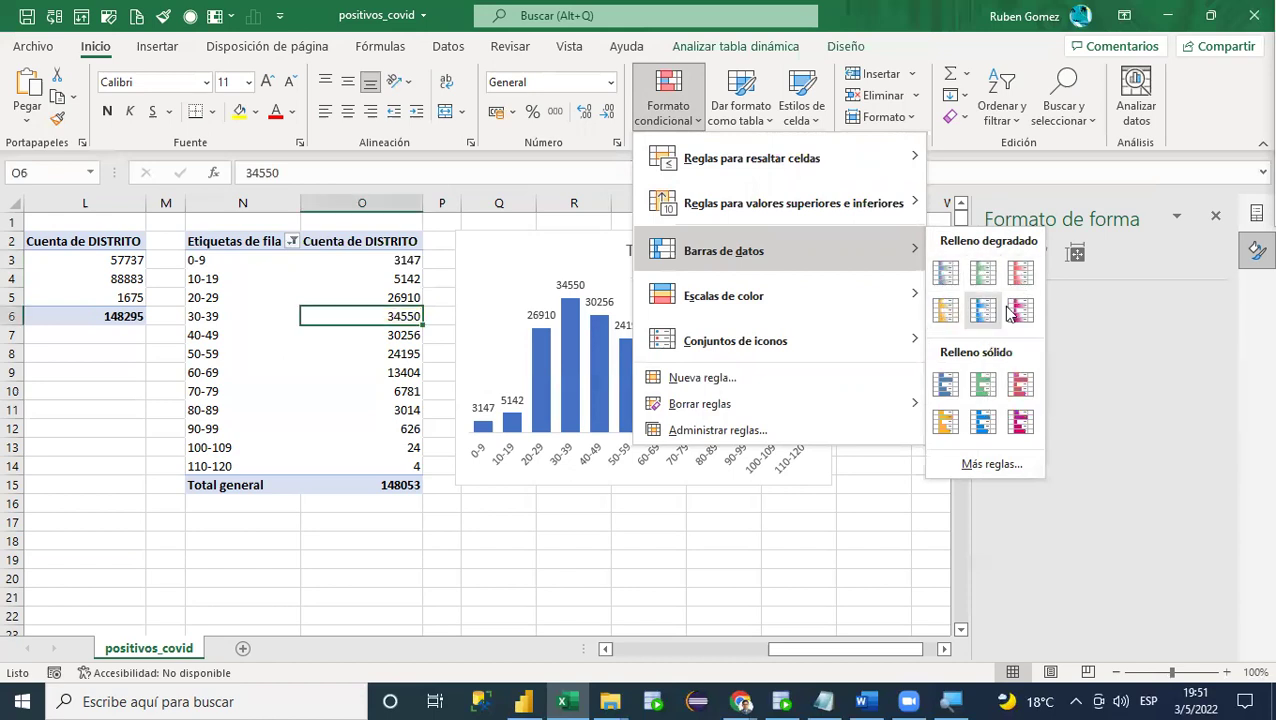
click(399, 267)
Step: Try to apply light blue gradient data bars with only the age-range pivot table's Cuenta de DISTRITO header cell selected
drag(400, 260, 379, 464)
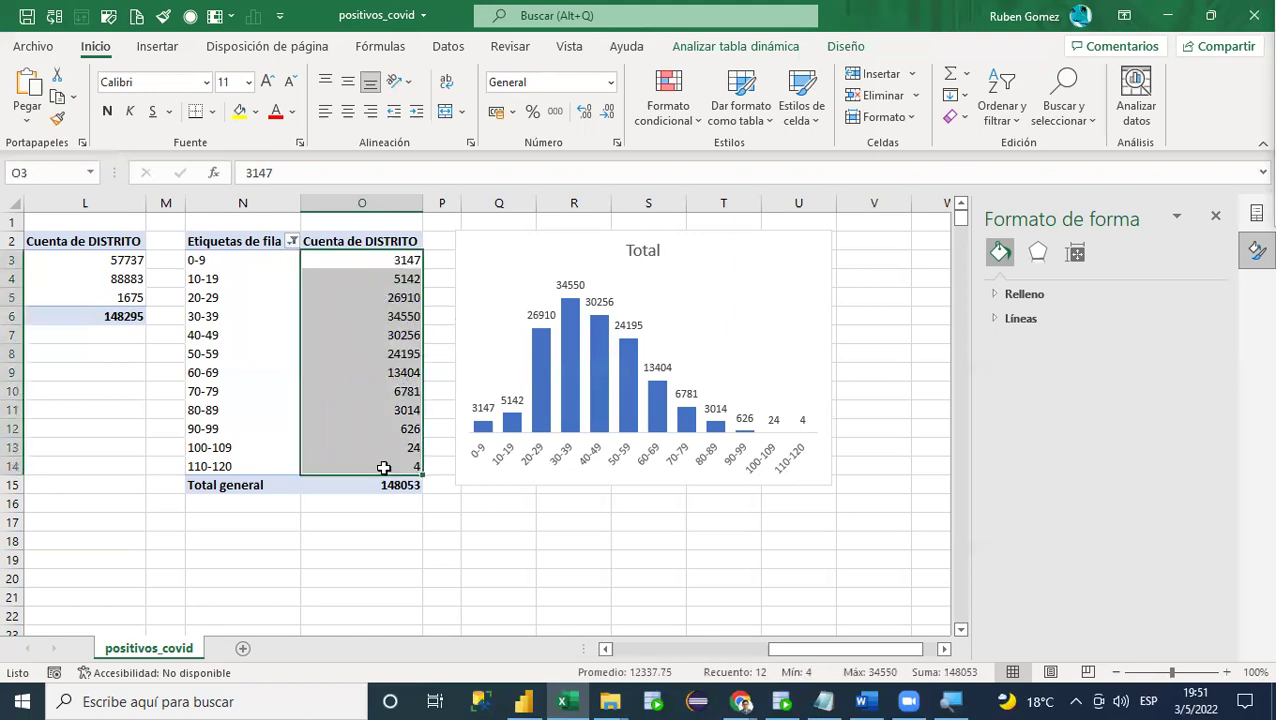
click(357, 240)
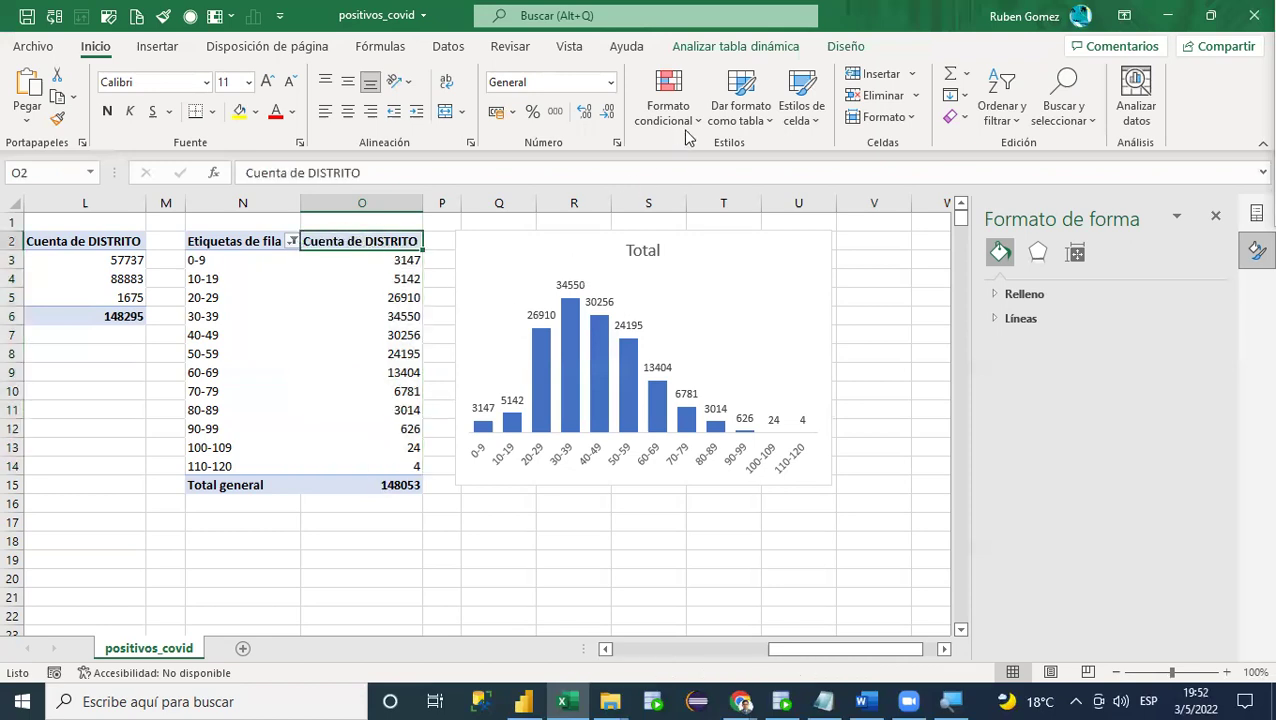
click(692, 118)
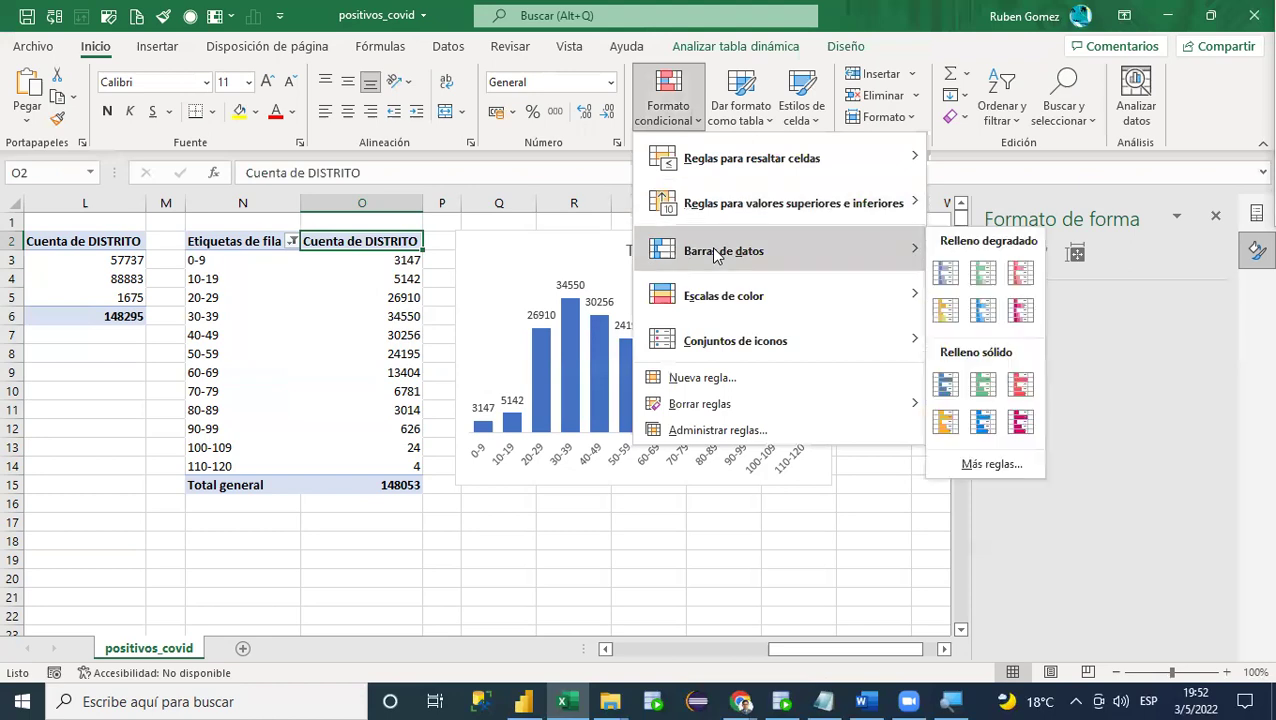
click(983, 309)
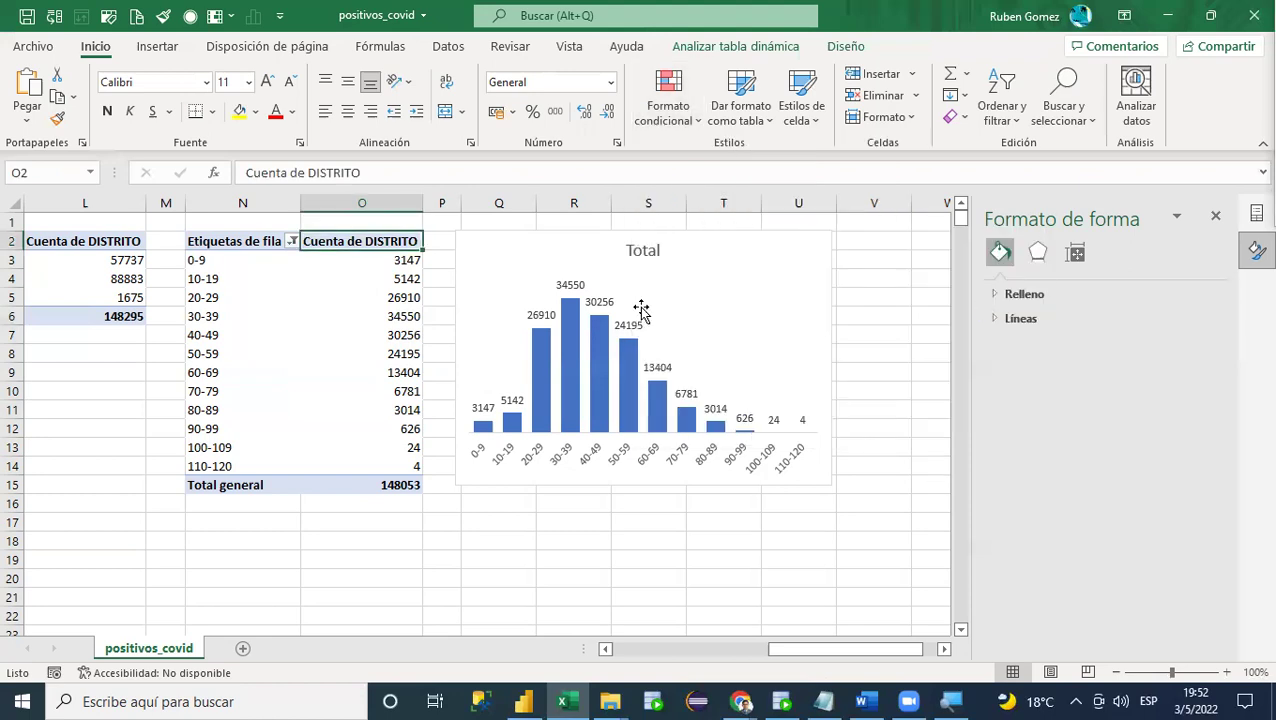
Step: Apply light blue gradient data bars to the age-range counts in O3:O14, leaving out the total row
drag(343, 260, 344, 468)
click(758, 120)
click(666, 110)
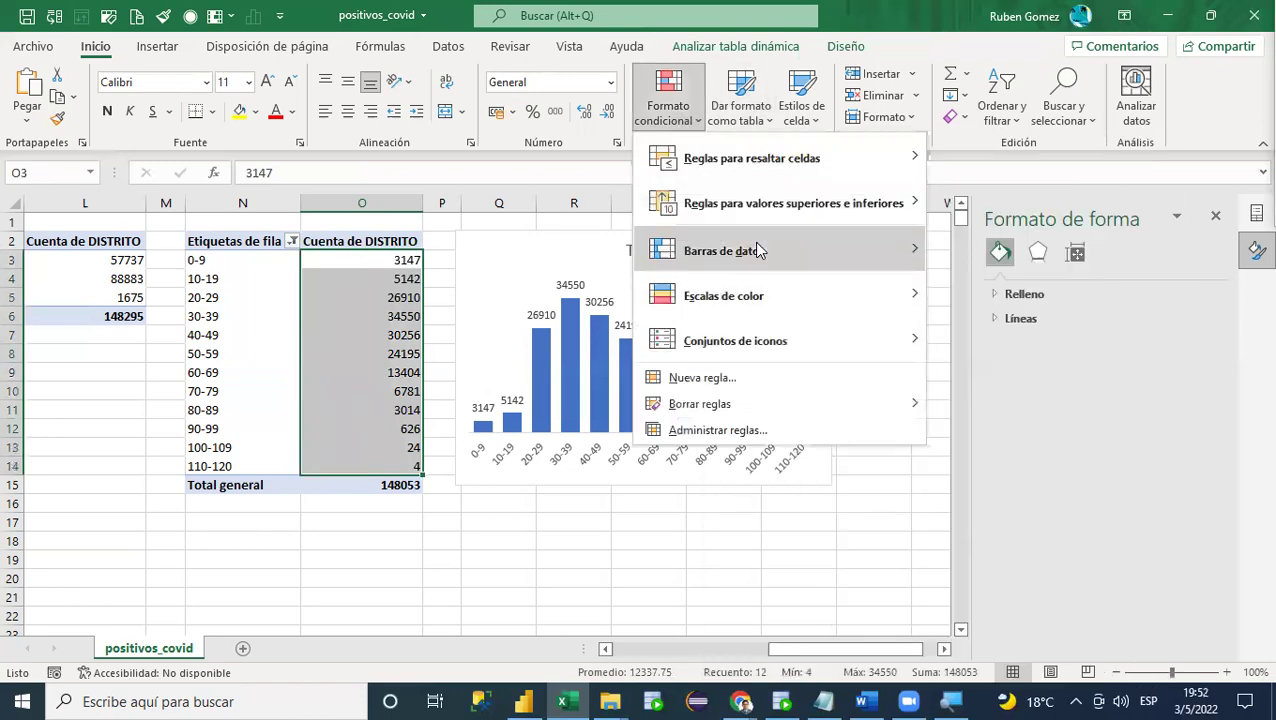
mouse_move(758, 250)
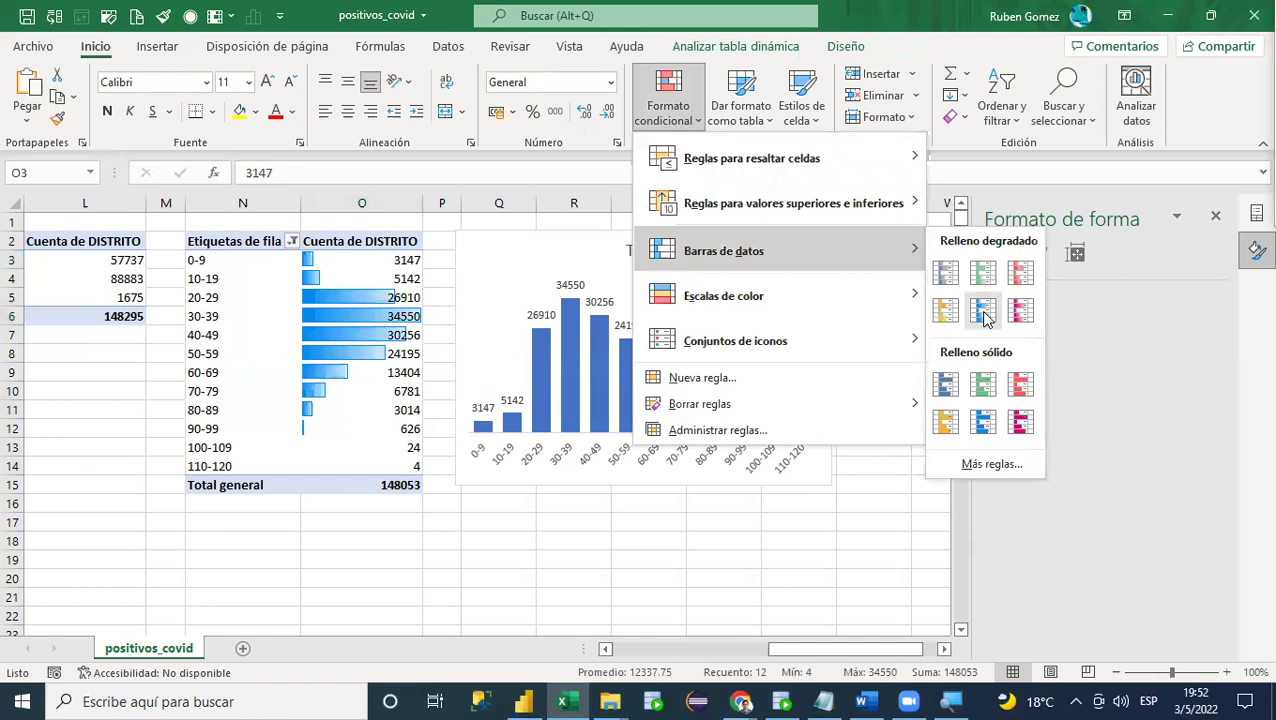
click(984, 316)
click(373, 567)
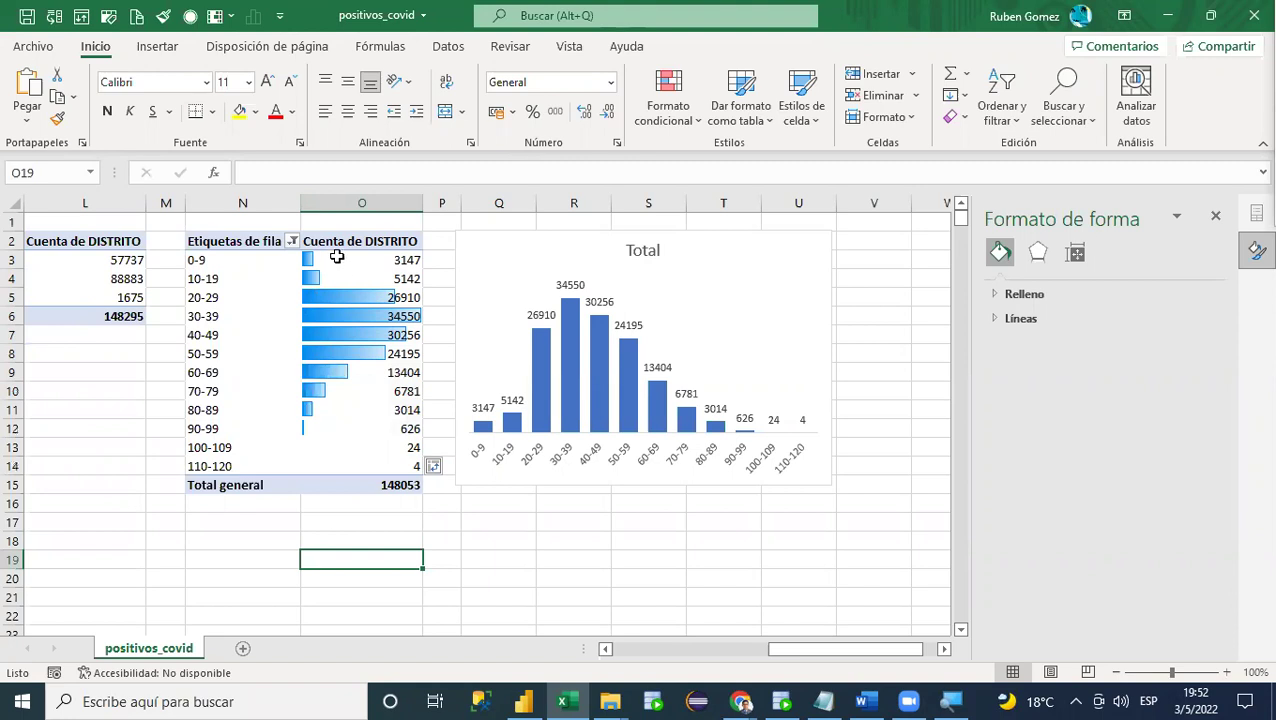
click(686, 128)
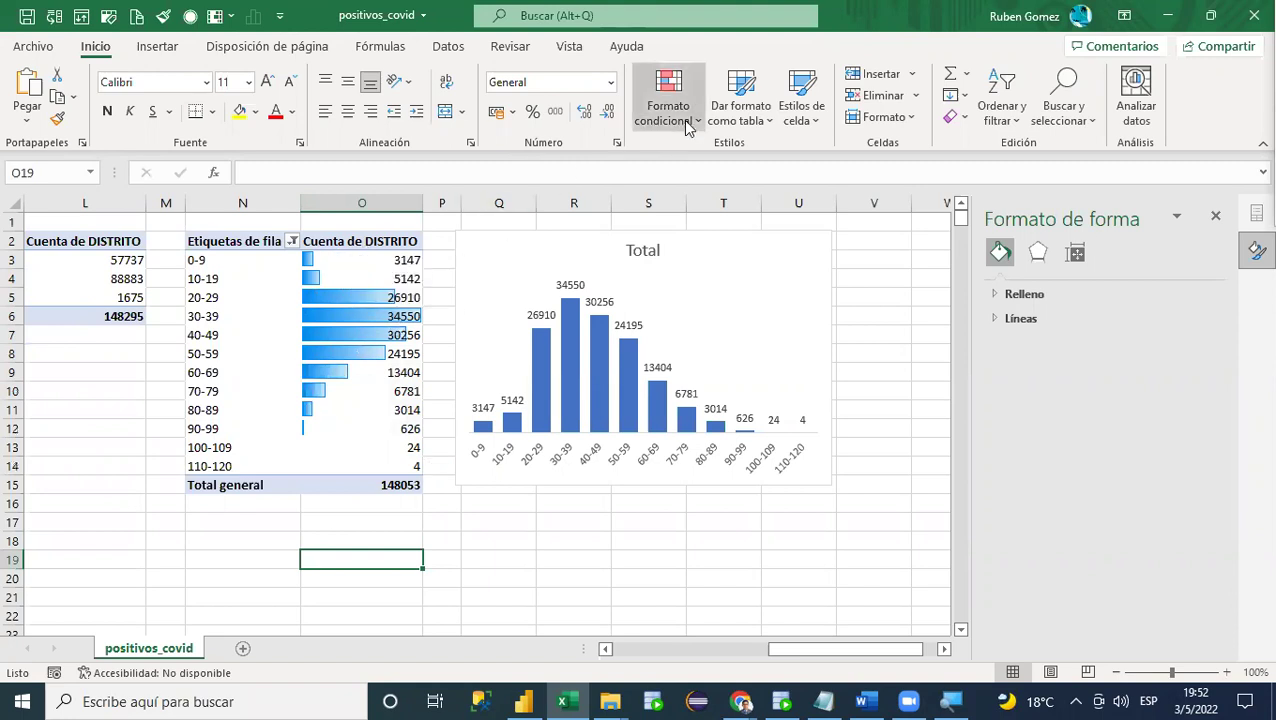
click(352, 413)
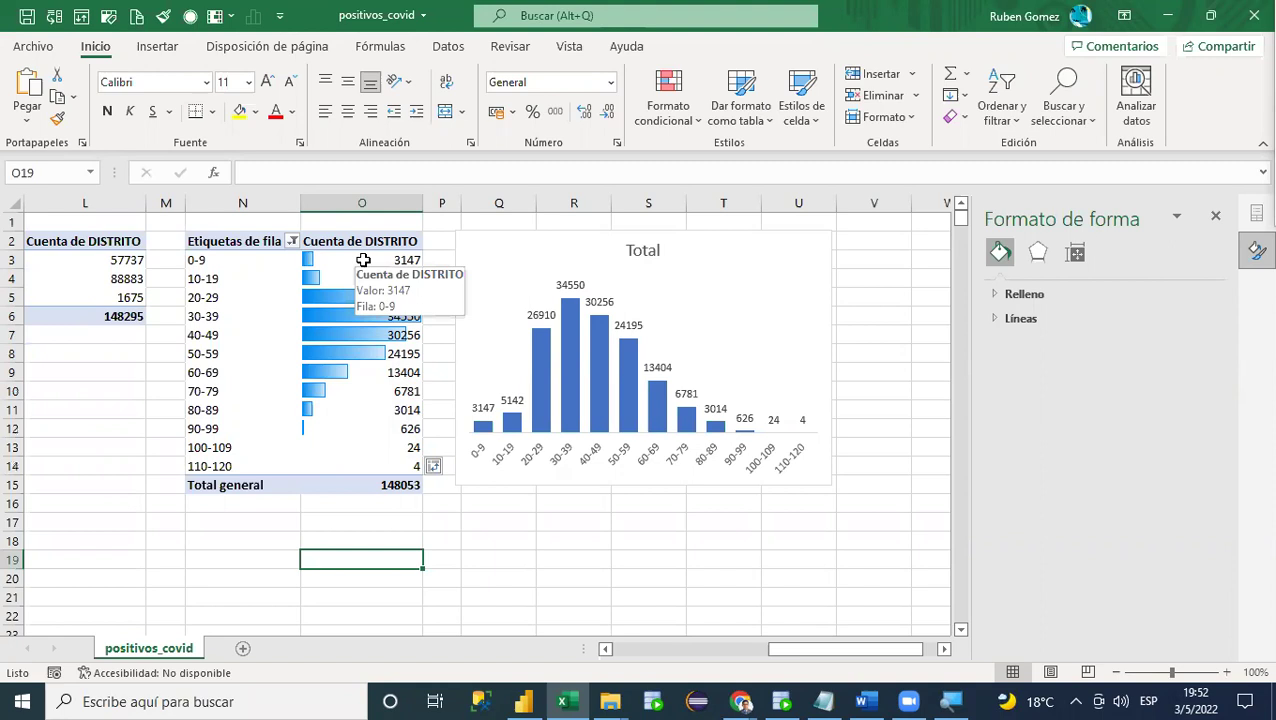
click(361, 432)
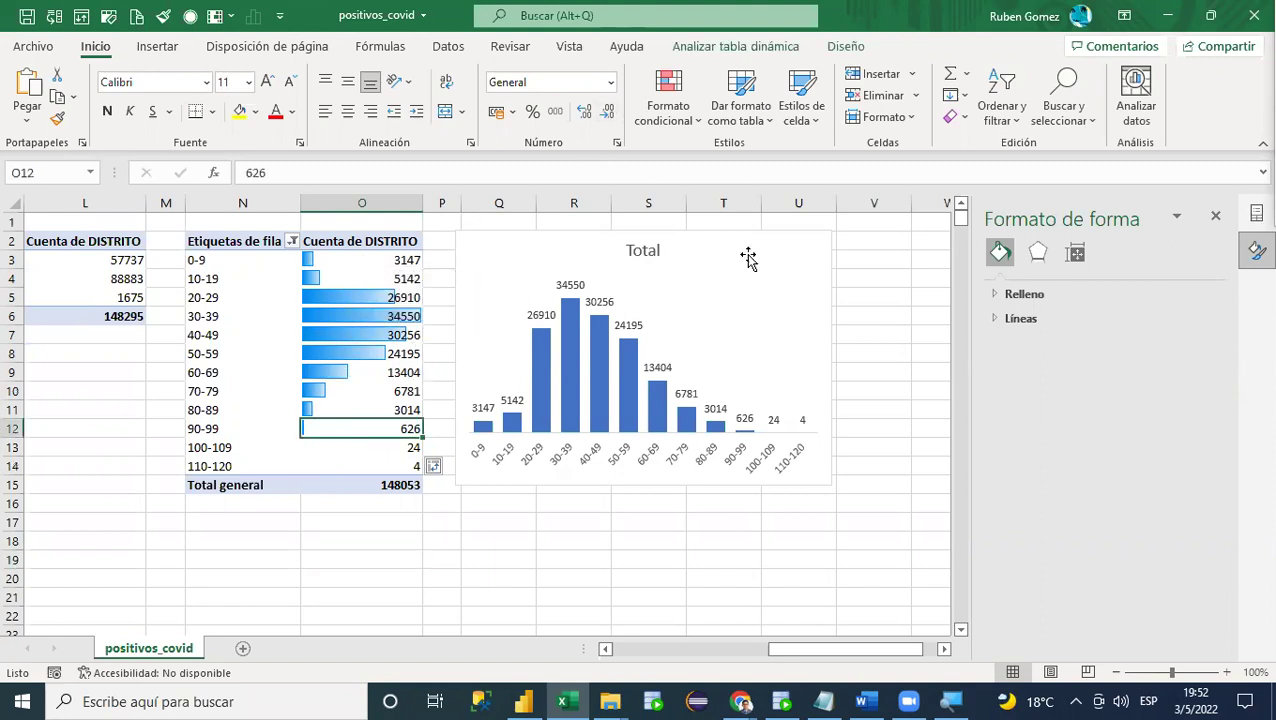
drag(821, 649, 652, 604)
click(652, 602)
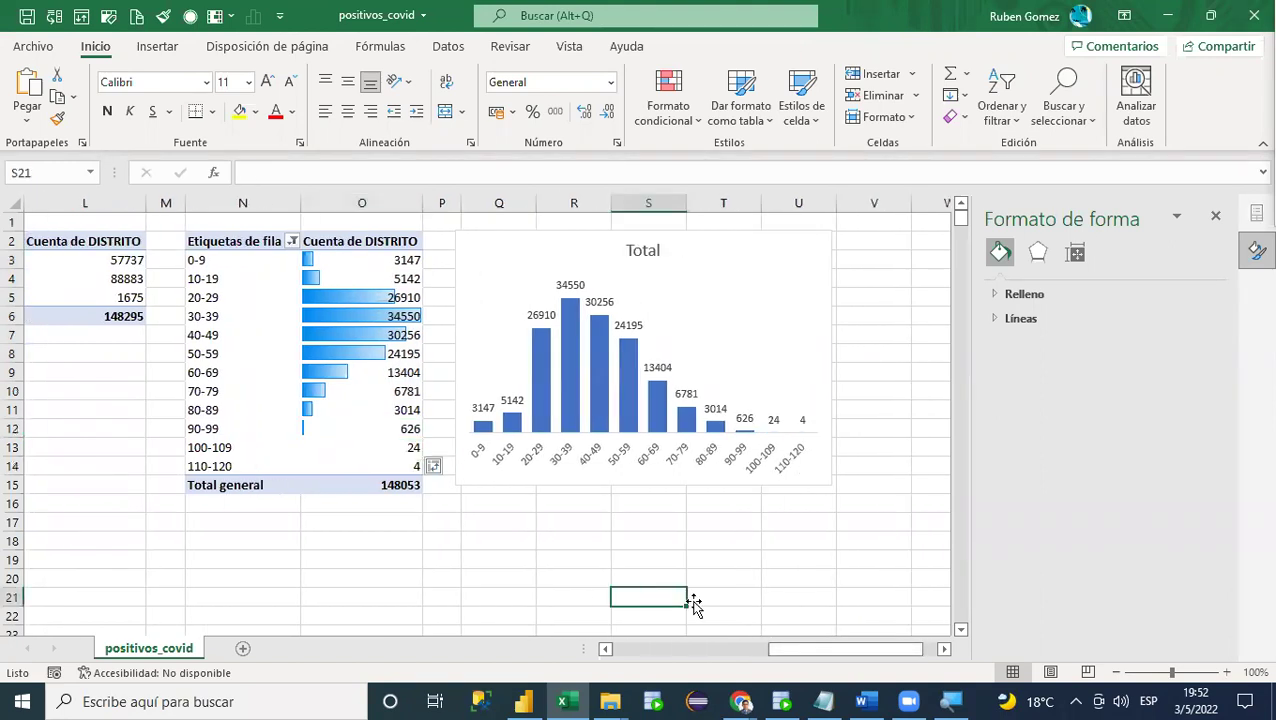
Step: Examine the pivot tables, the list of planned case summaries in column I and the columns of the source table
drag(806, 652, 752, 650)
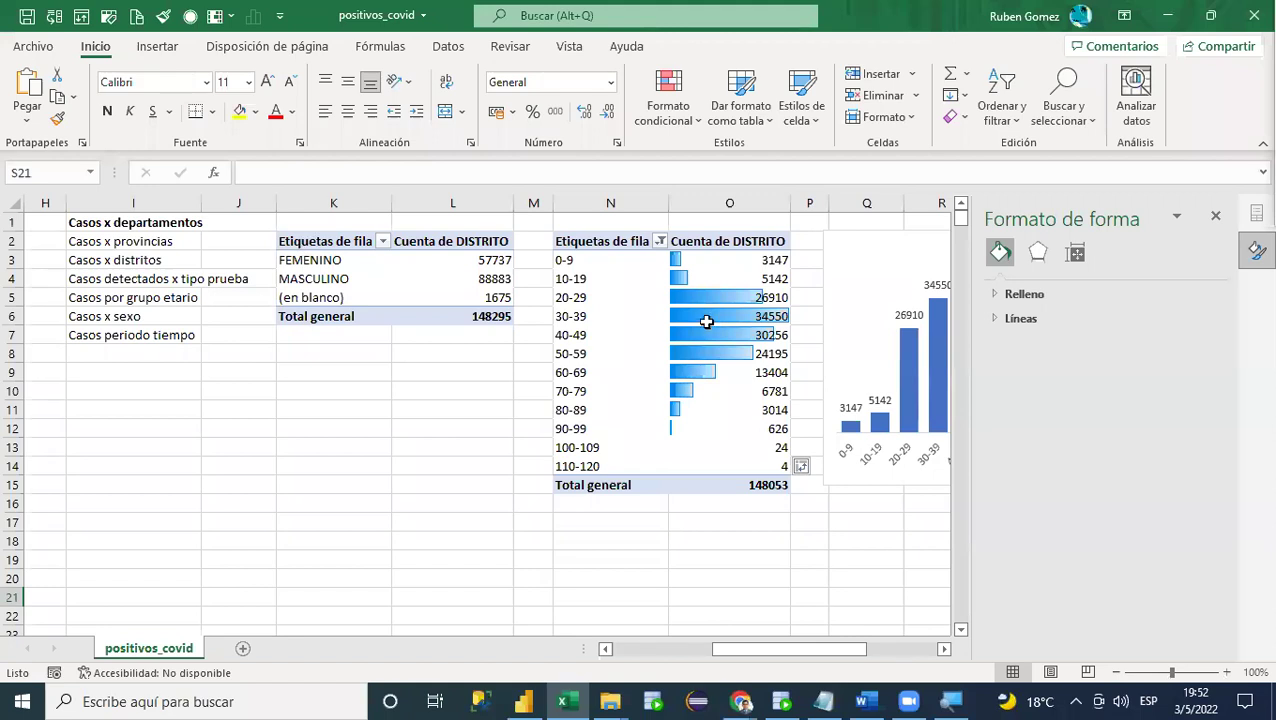
mouse_move(775, 650)
mouse_down()
mouse_move(846, 652)
mouse_move(787, 665)
mouse_up()
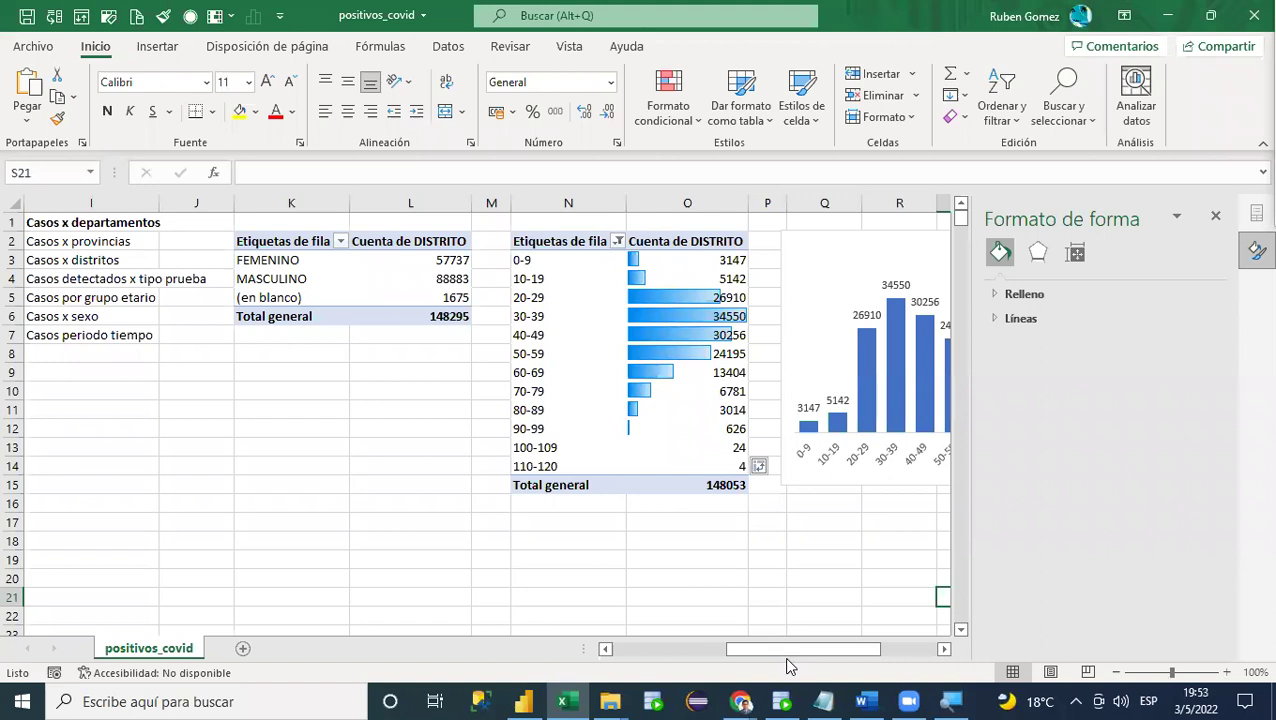
drag(787, 660, 720, 661)
click(534, 423)
click(581, 413)
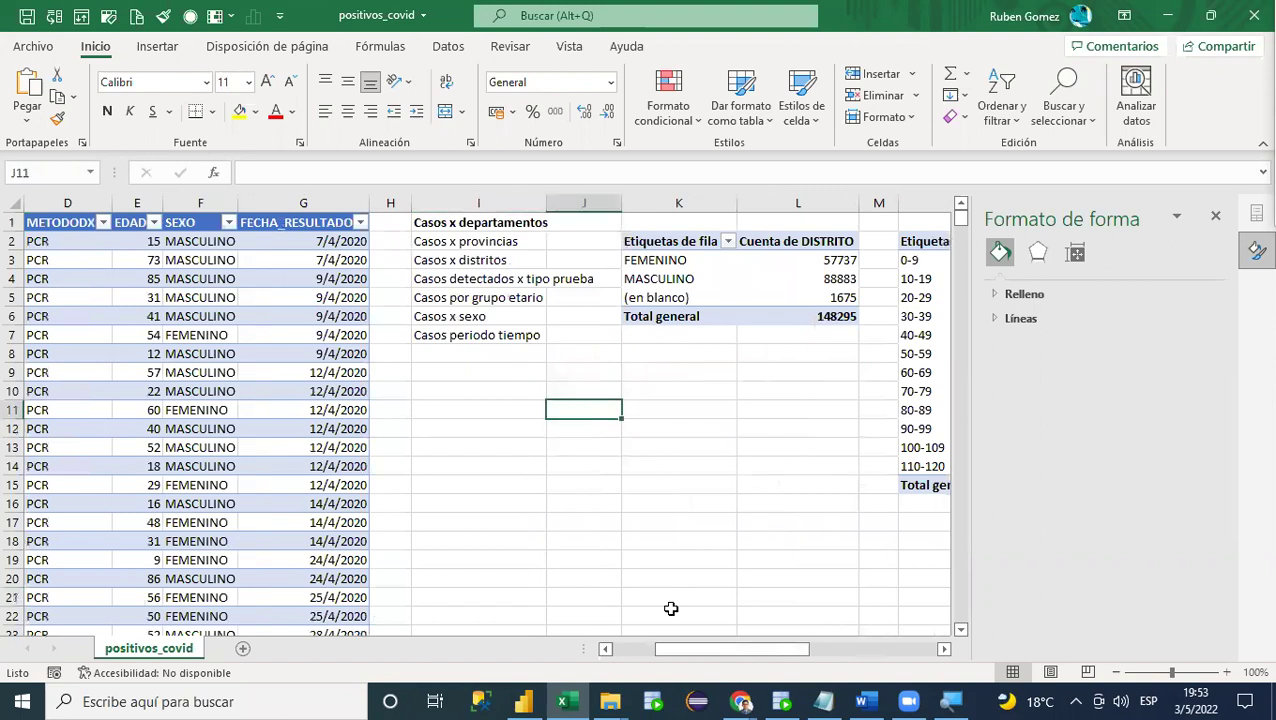
drag(743, 656, 703, 650)
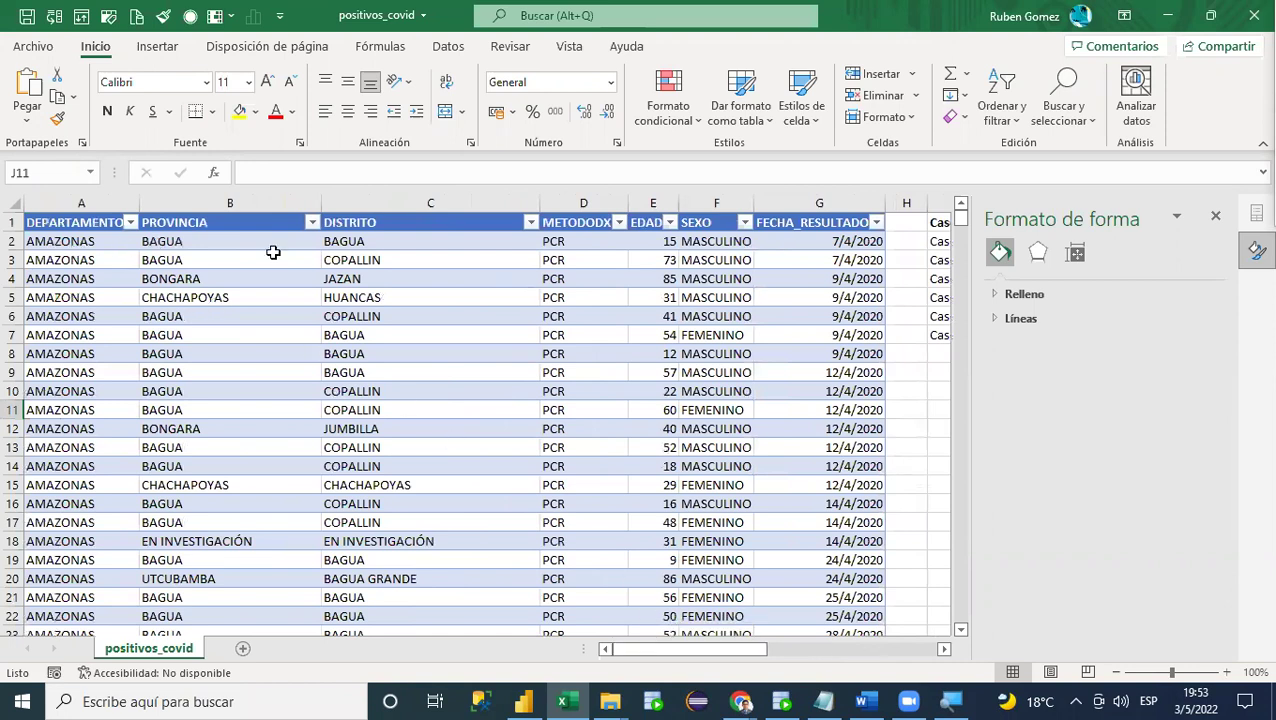
drag(709, 652, 700, 652)
drag(705, 650, 678, 666)
drag(670, 655, 695, 655)
click(709, 378)
click(690, 400)
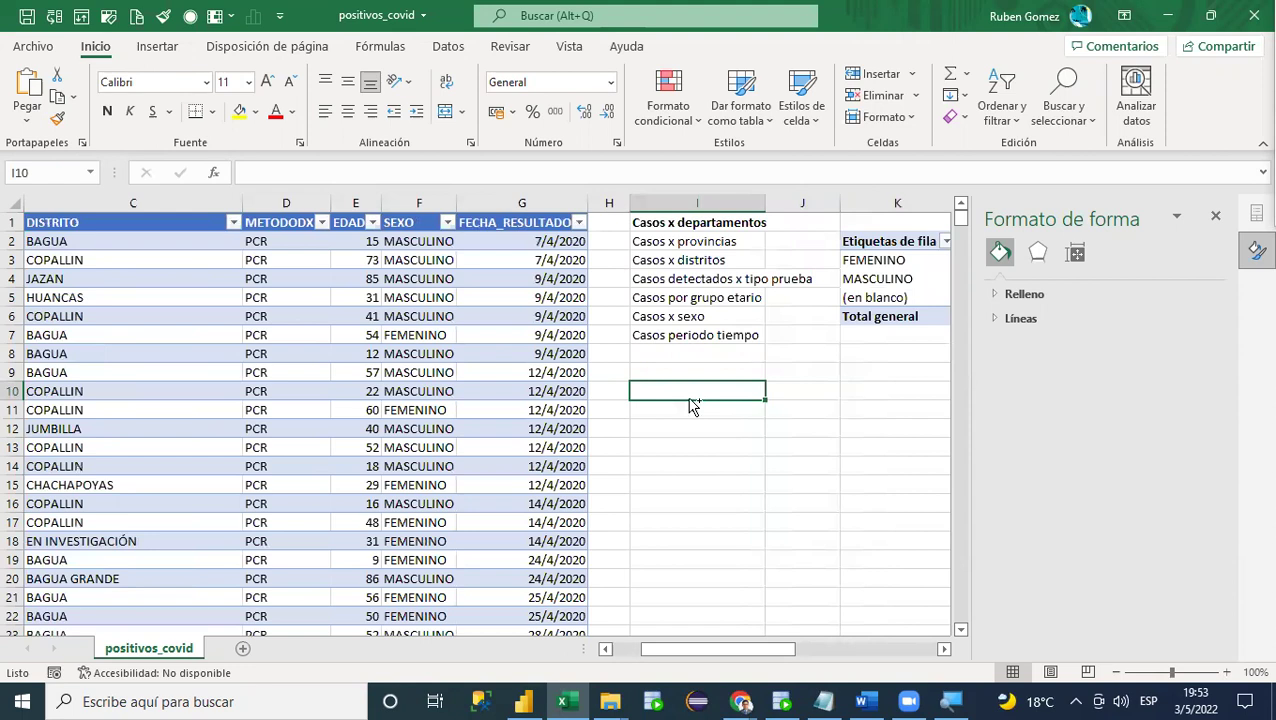
Step: Filter the source table's EDAD column with a custom filter that shows values ending with 5 (termina con)
key(ctrl+Home)
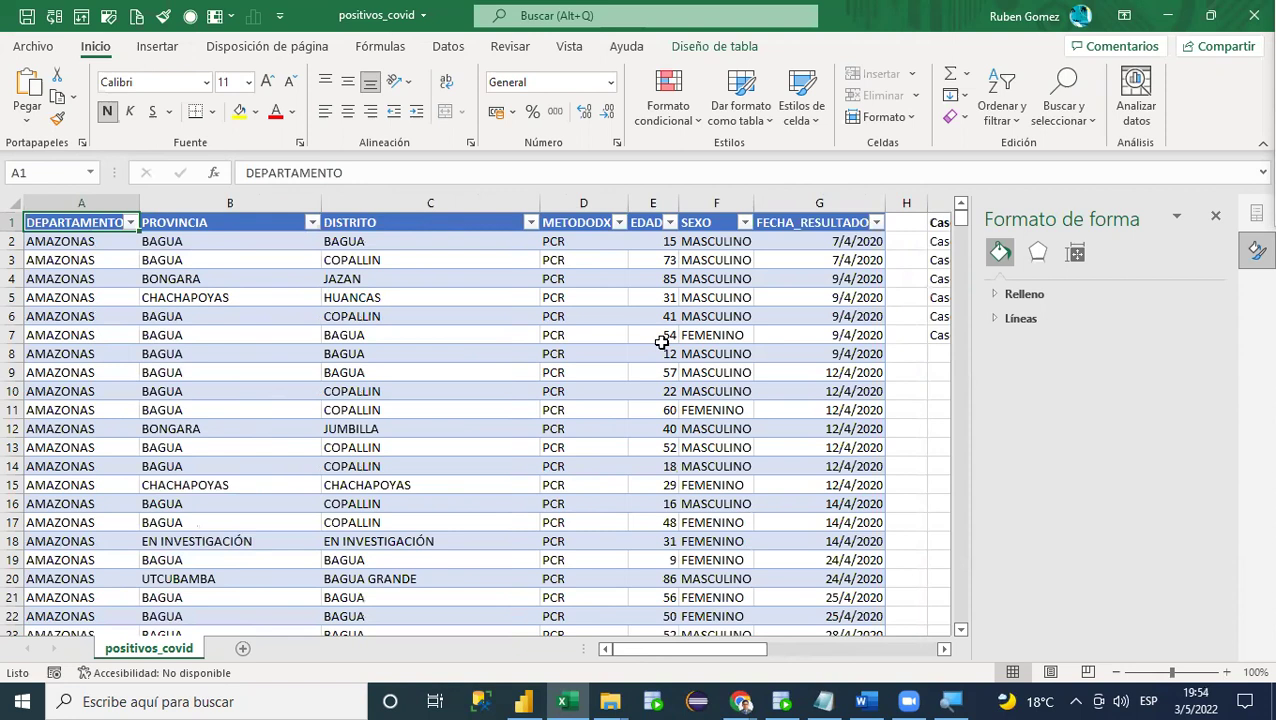
click(669, 224)
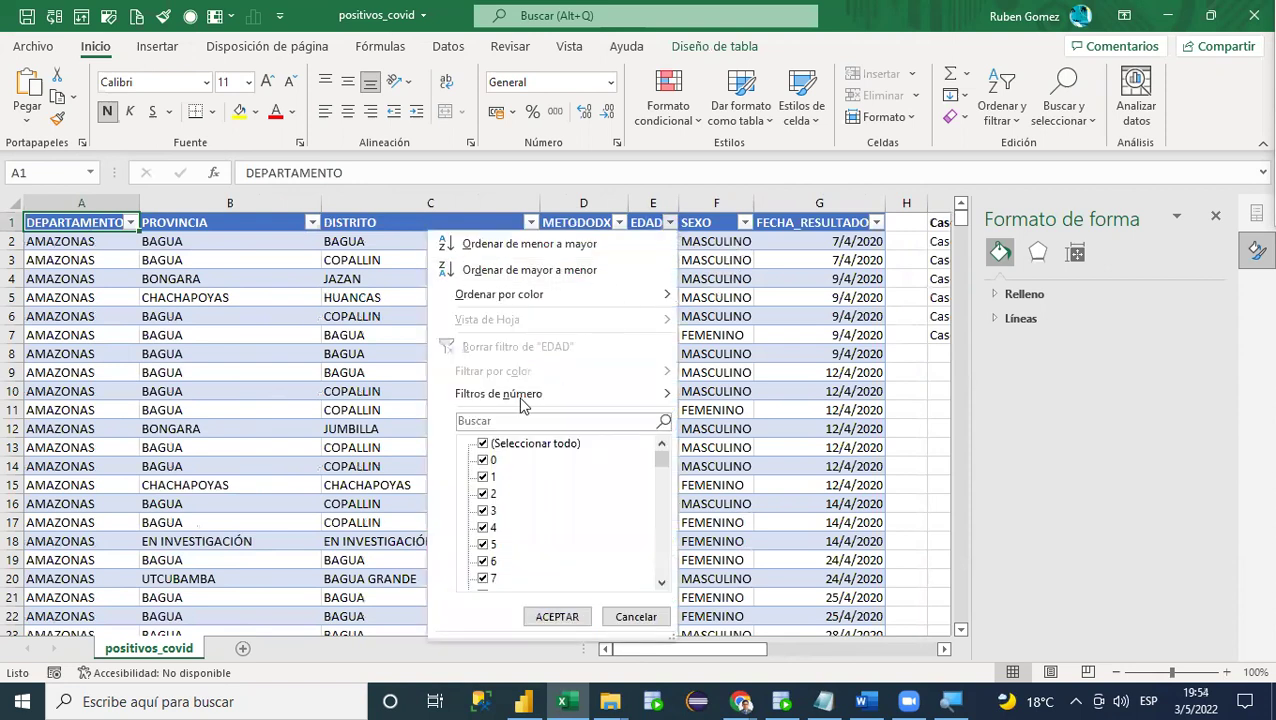
mouse_move(519, 400)
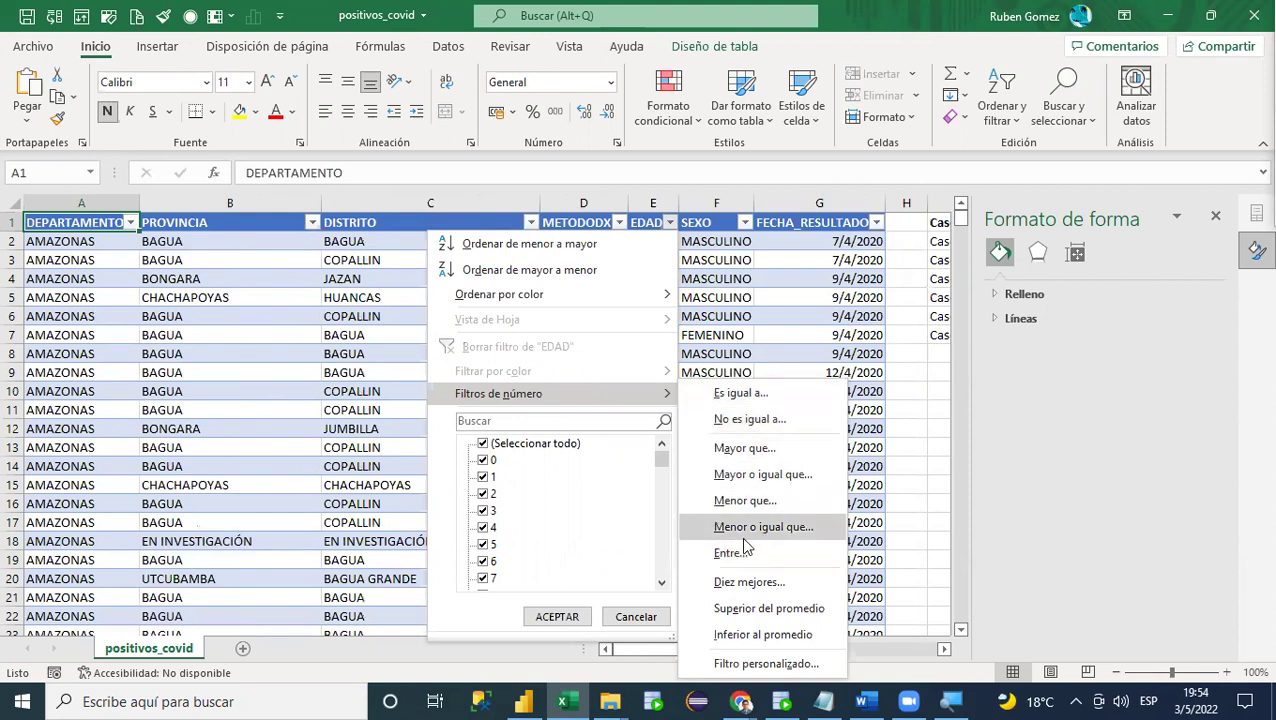
click(740, 664)
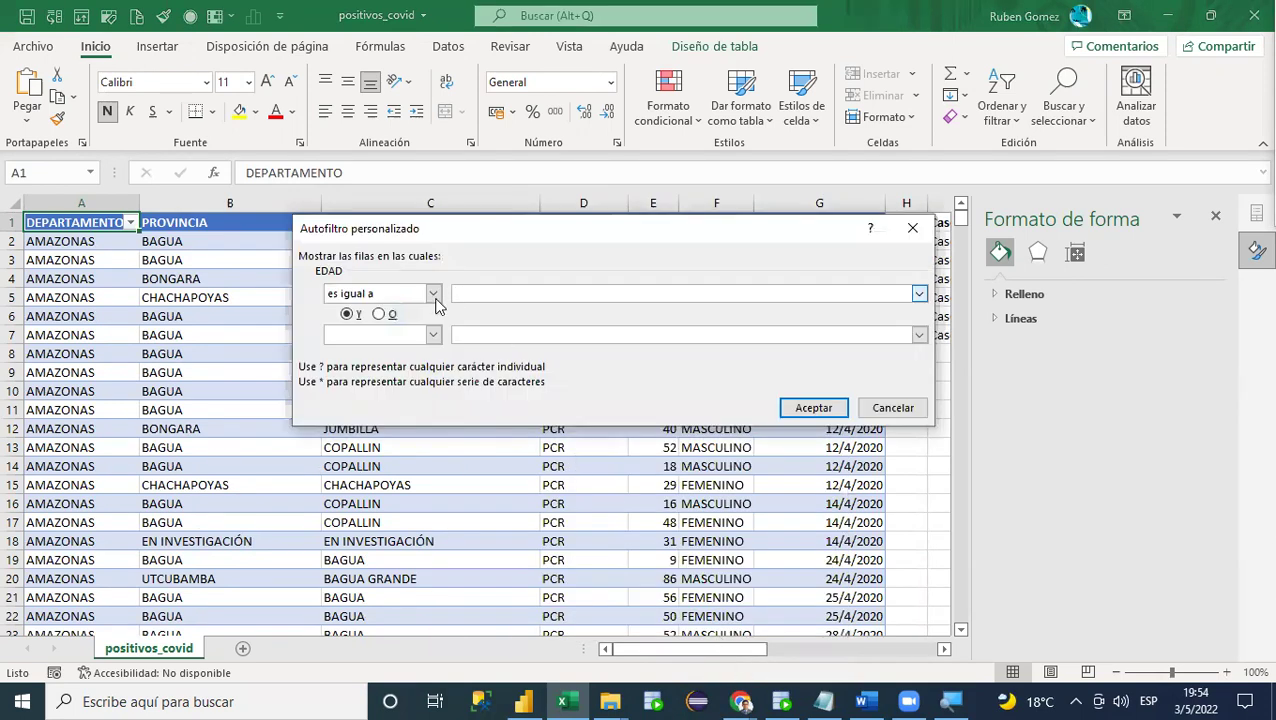
click(433, 294)
drag(433, 327, 435, 361)
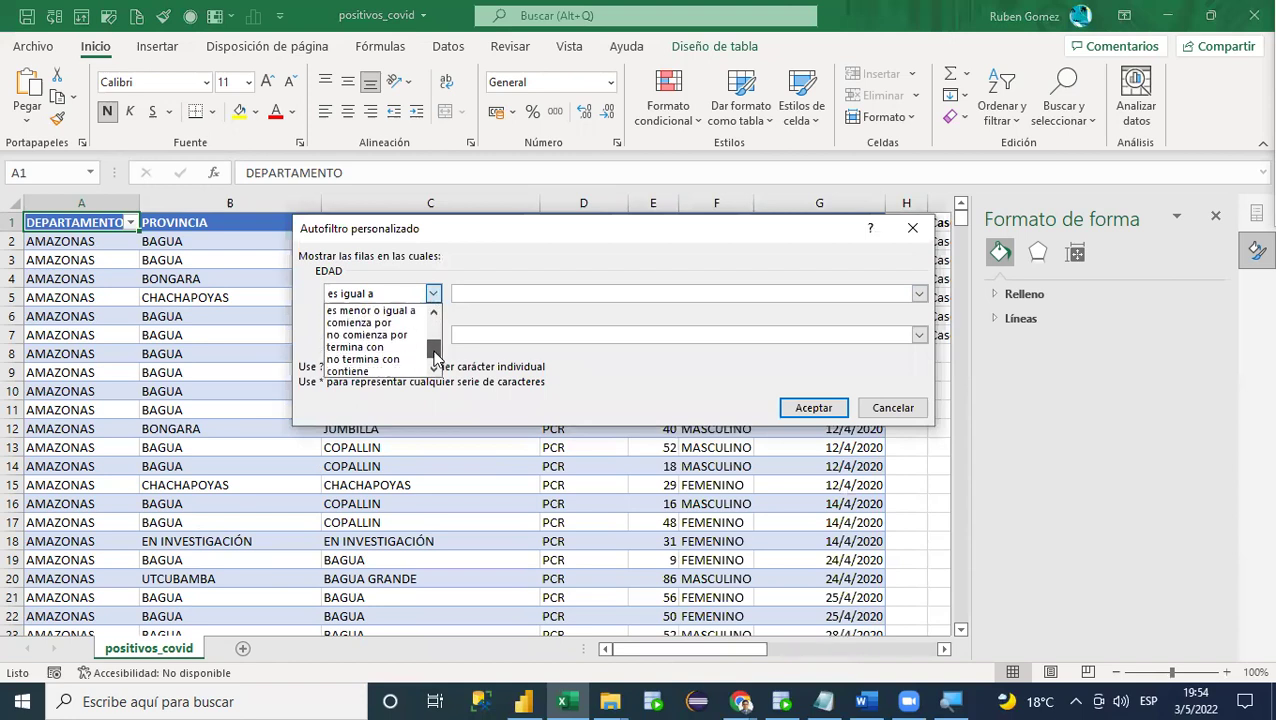
click(370, 347)
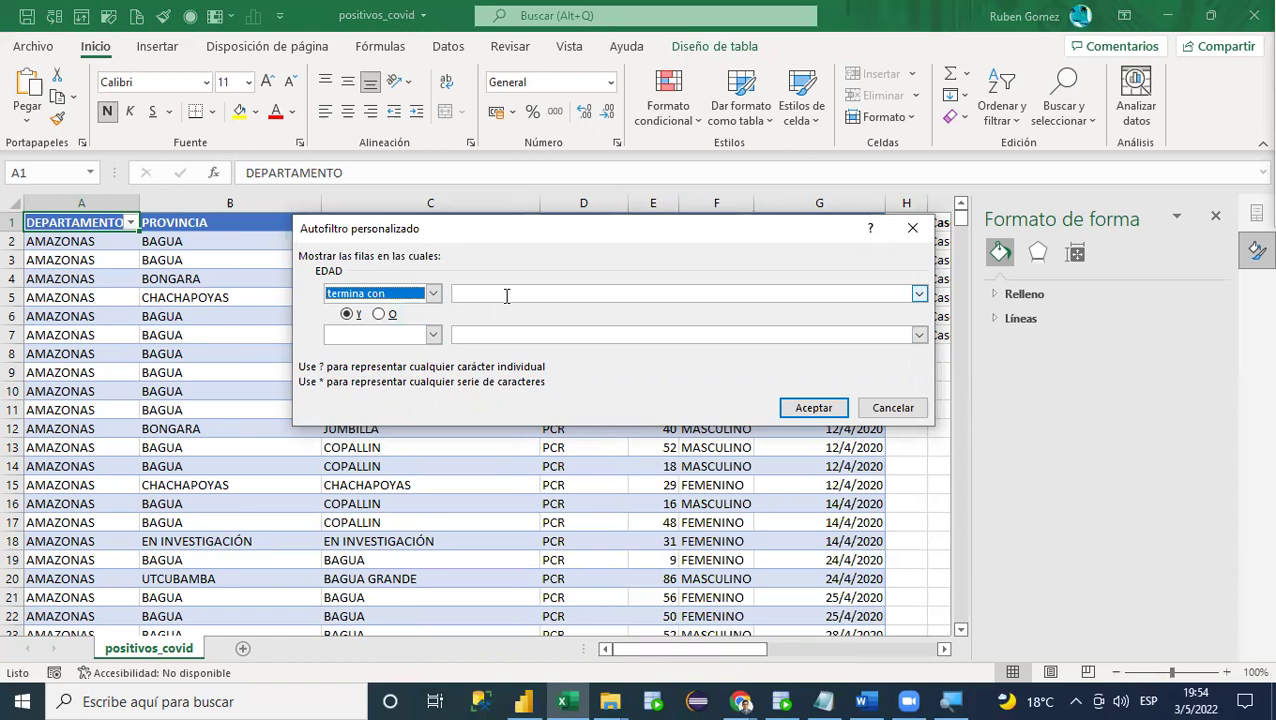
click(505, 294)
text(5)
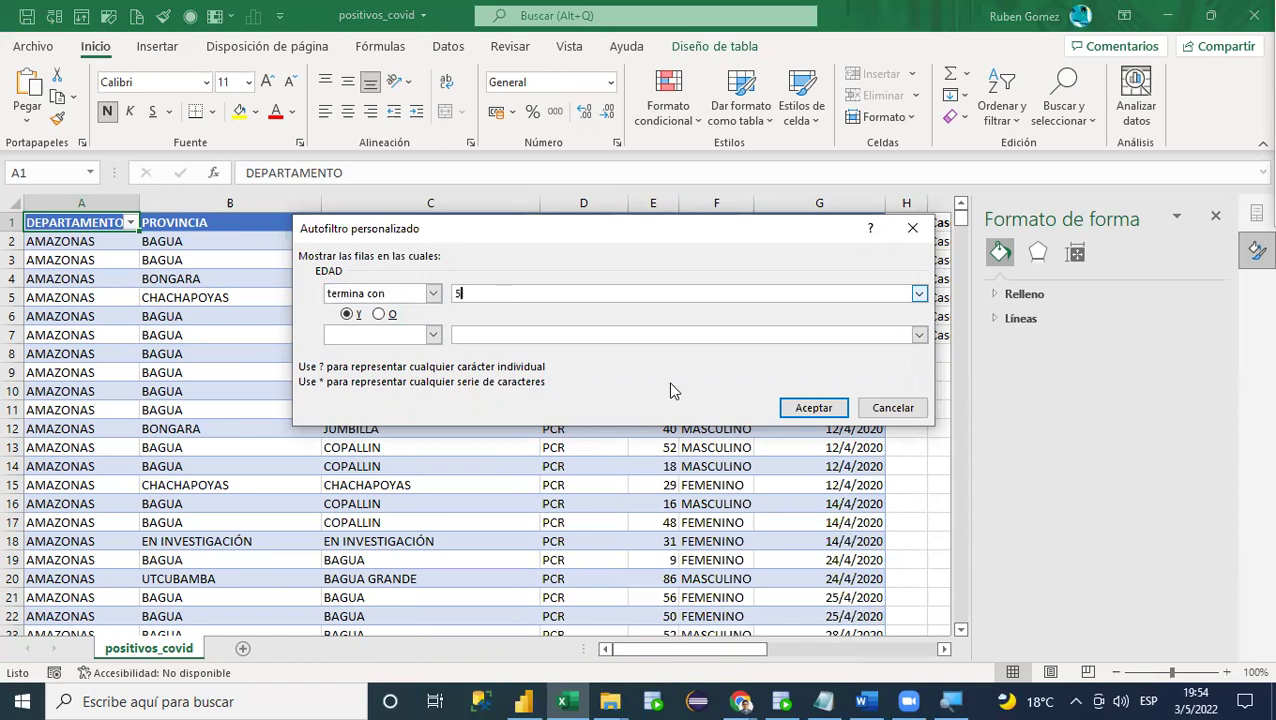
click(813, 408)
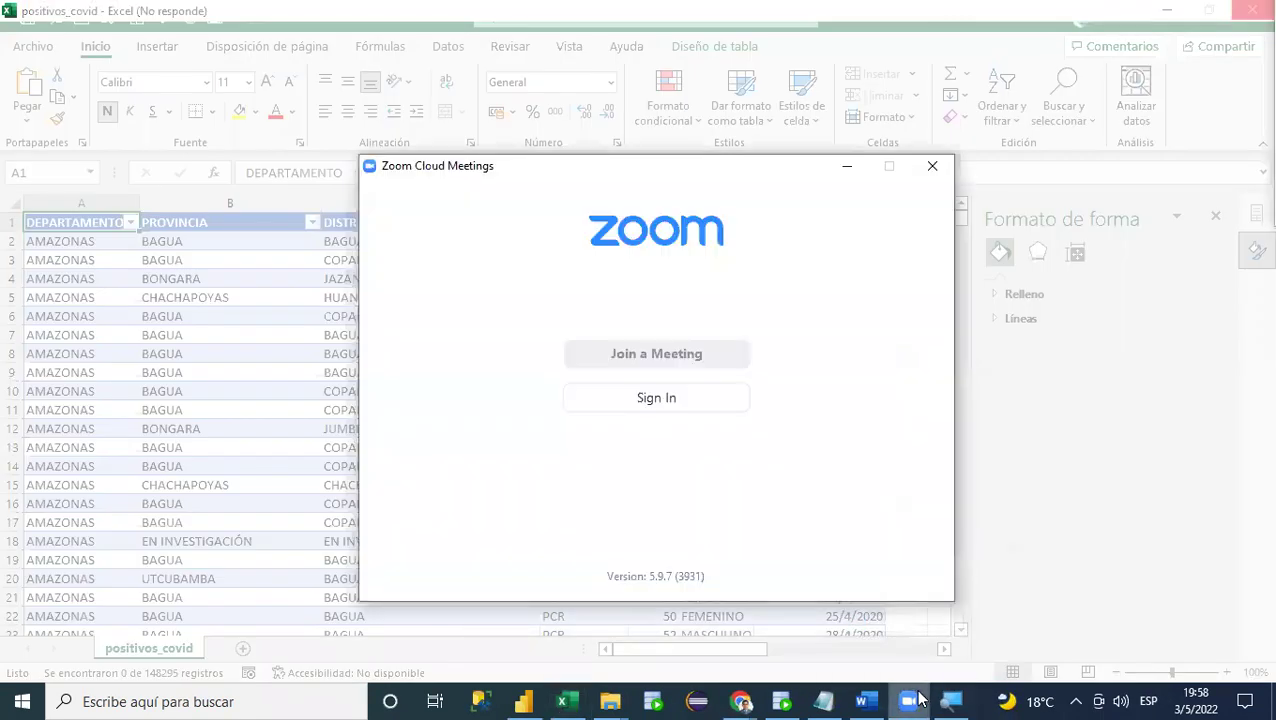
Step: Minimise the Zoom window and try to close the positivos_covid workbook window
click(849, 167)
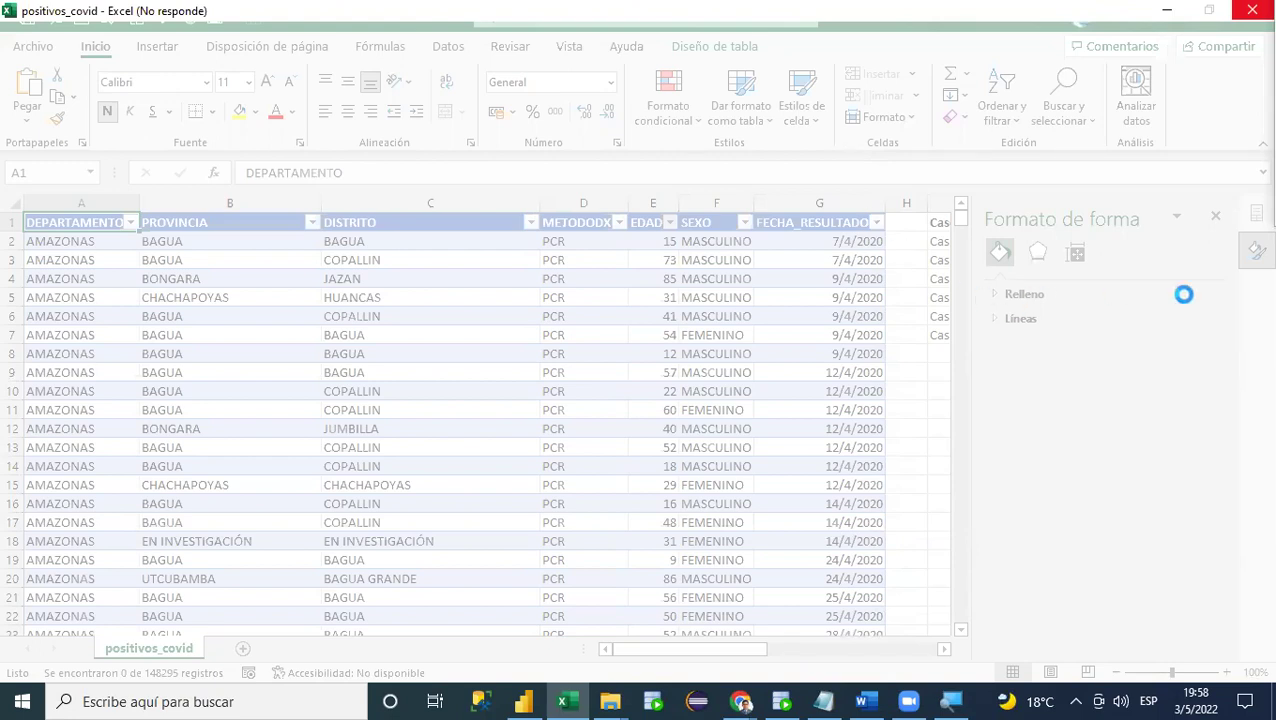
click(1252, 10)
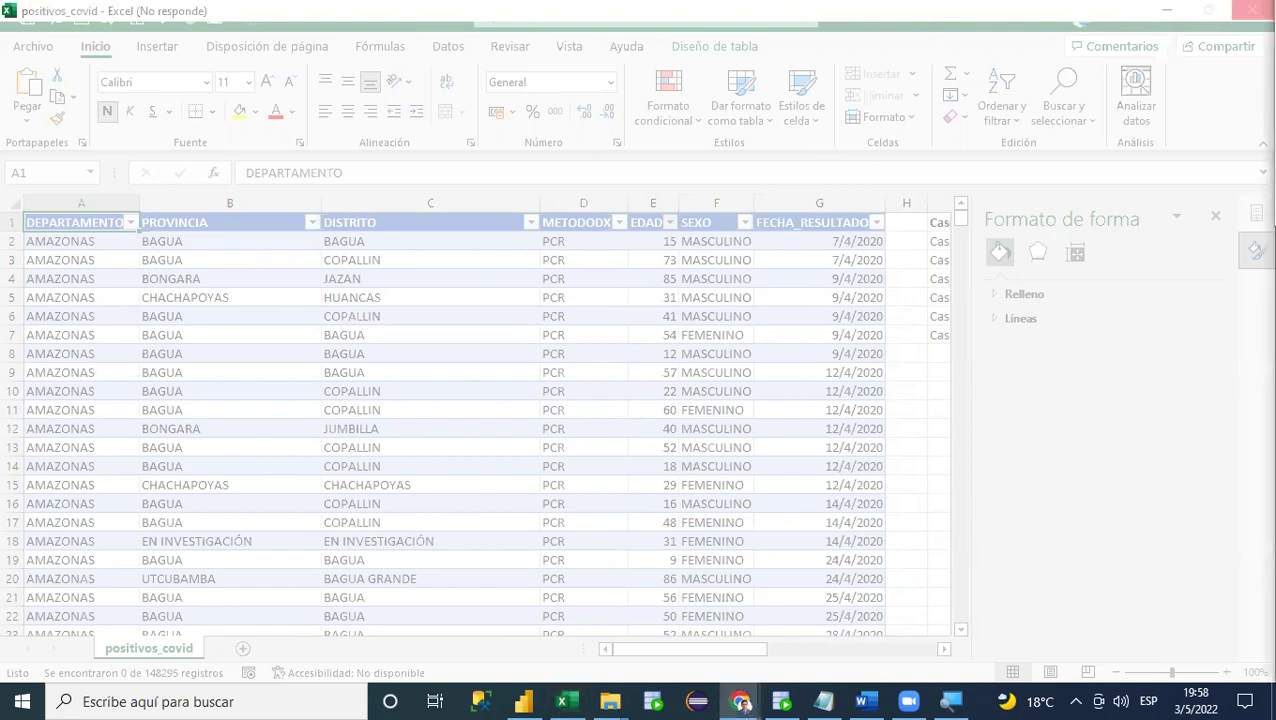